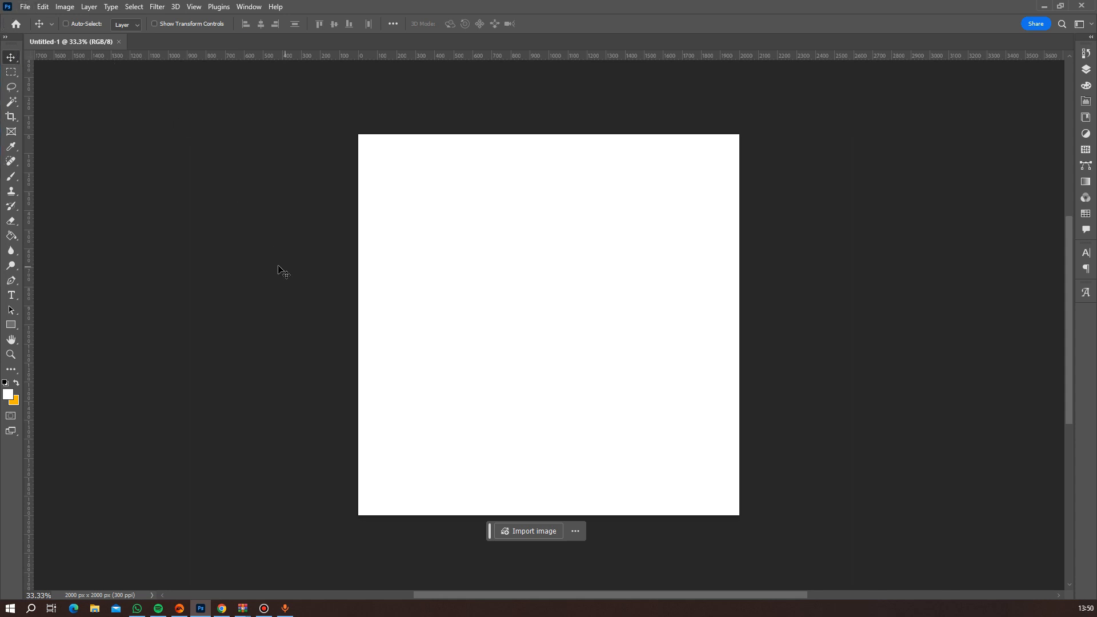
Place the Christmas-background-on-white image in the document, rotate it 90° clockwise and flip it vertically.
click(537, 537)
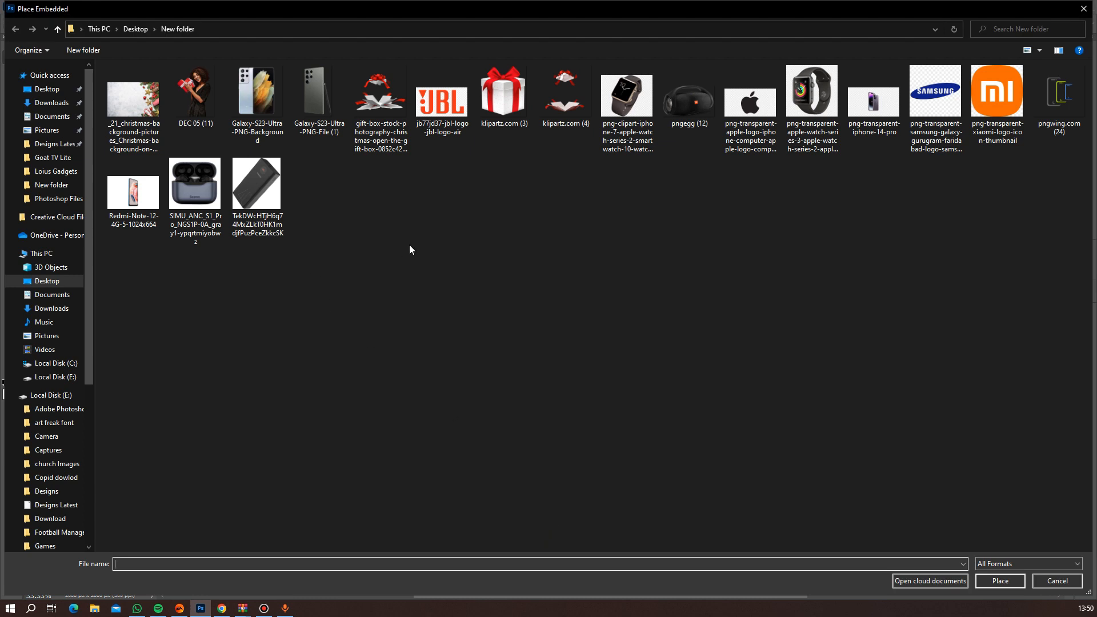
double_click(138, 106)
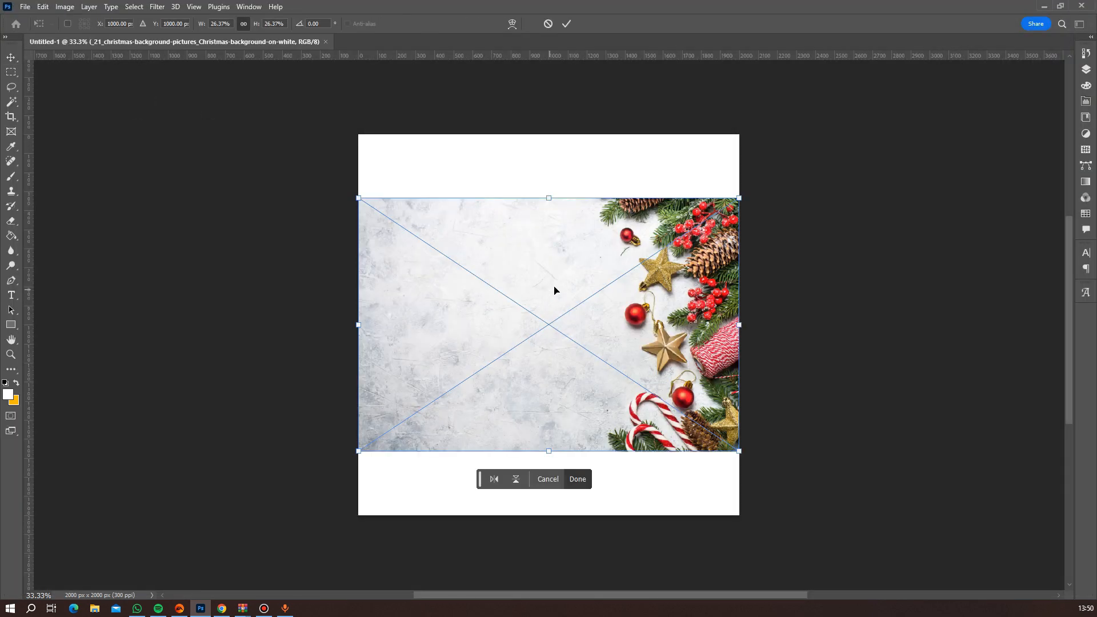
right_click(554, 290)
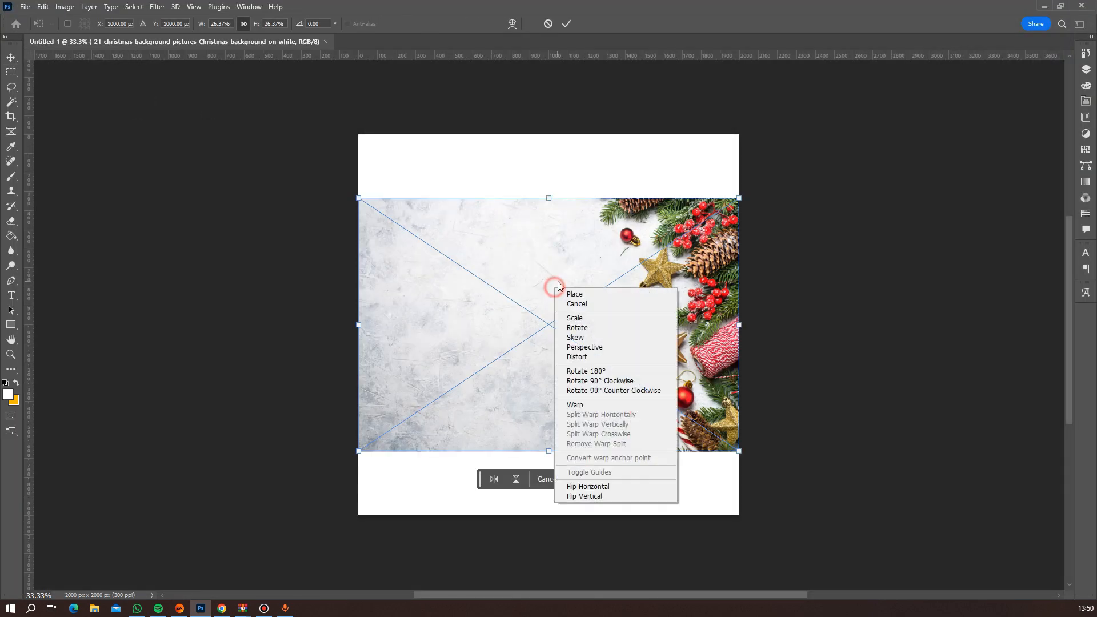
click(609, 391)
right_click(602, 370)
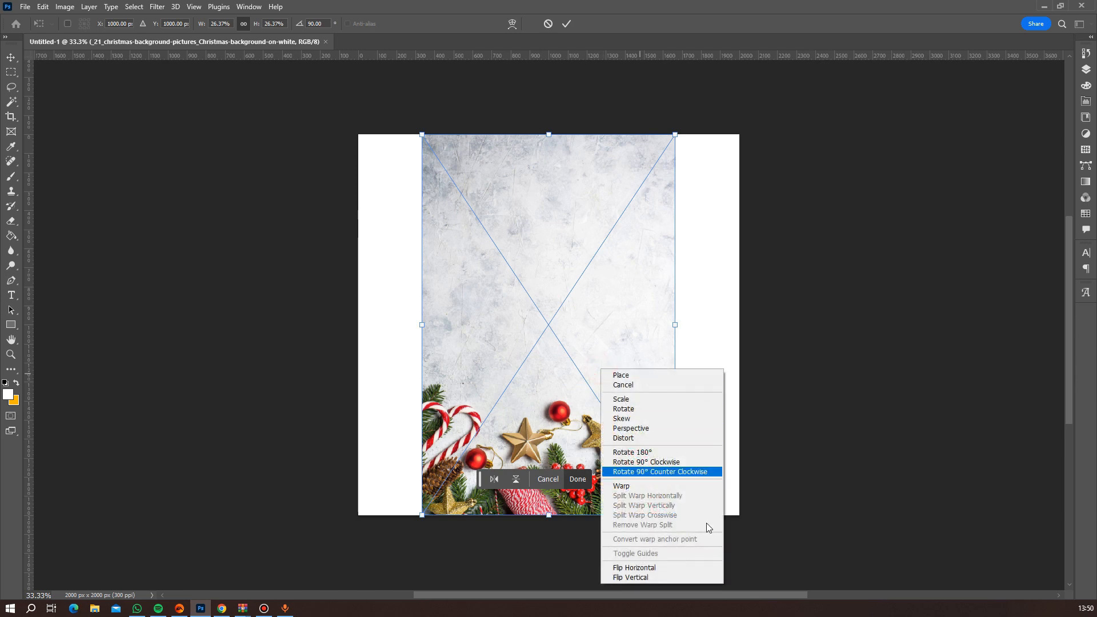
click(651, 577)
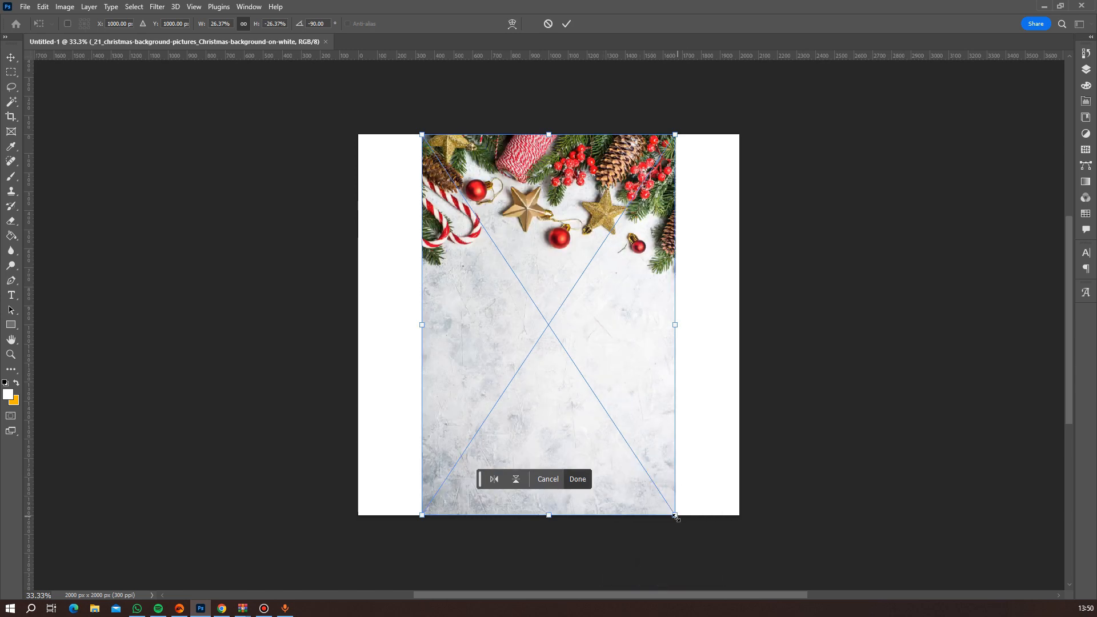
Scale the background image to about 39.88% to span the canvas width and shift it down to show more decorations.
drag(676, 517, 786, 585)
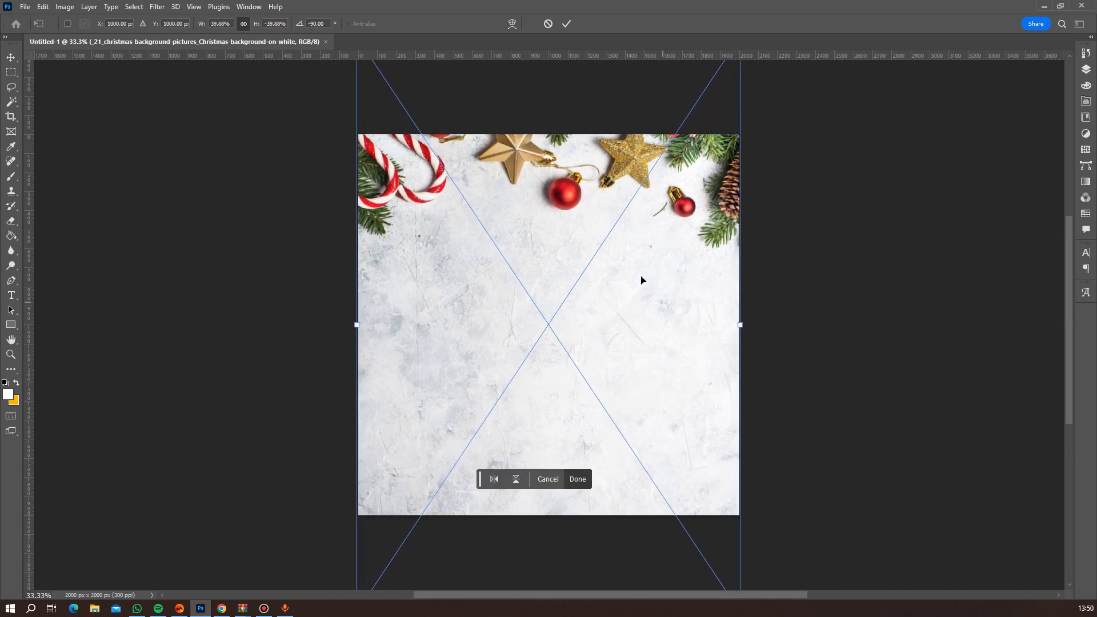
drag(641, 276, 637, 319)
key(Return)
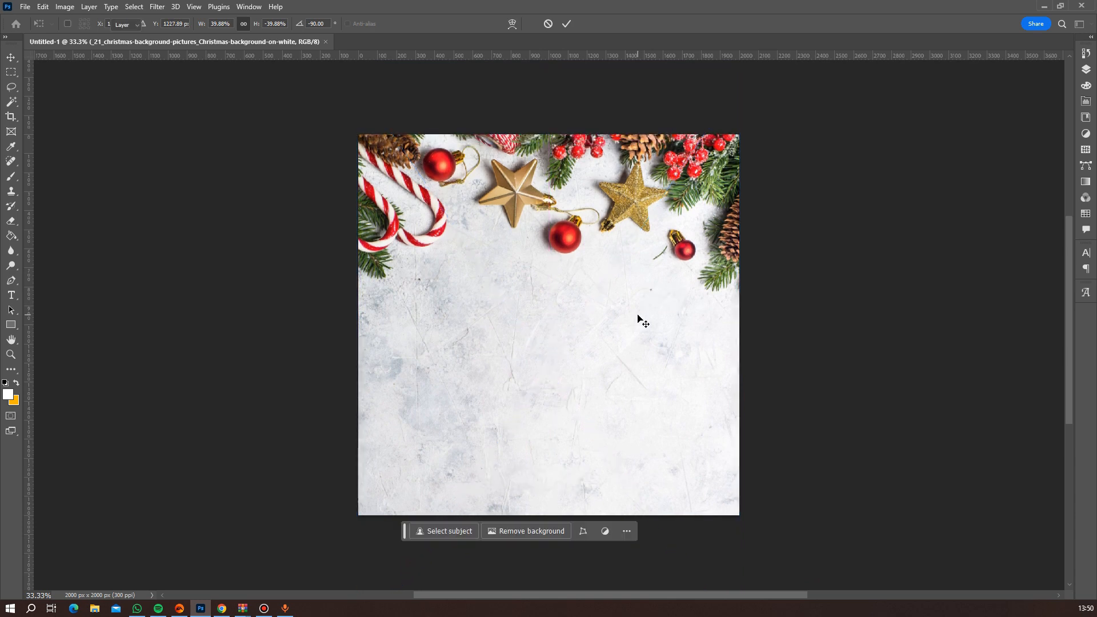
Embed the open gift box image klipartz.com (4) on the canvas at its default placement size.
scroll(604, 272, down, 3)
scroll(606, 316, up, 3)
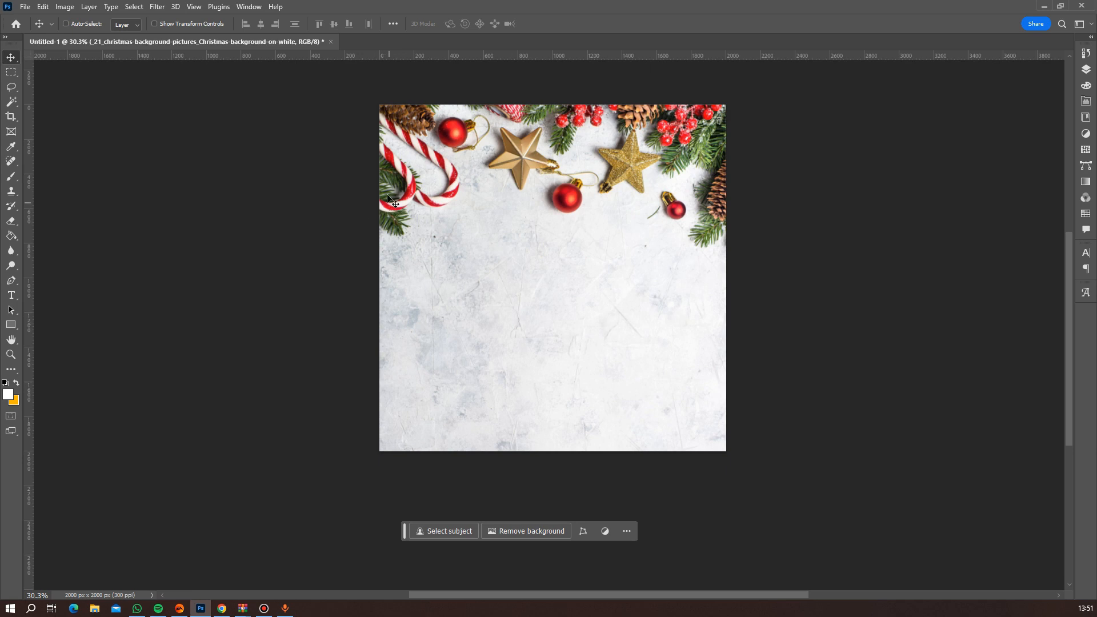
click(25, 6)
click(85, 249)
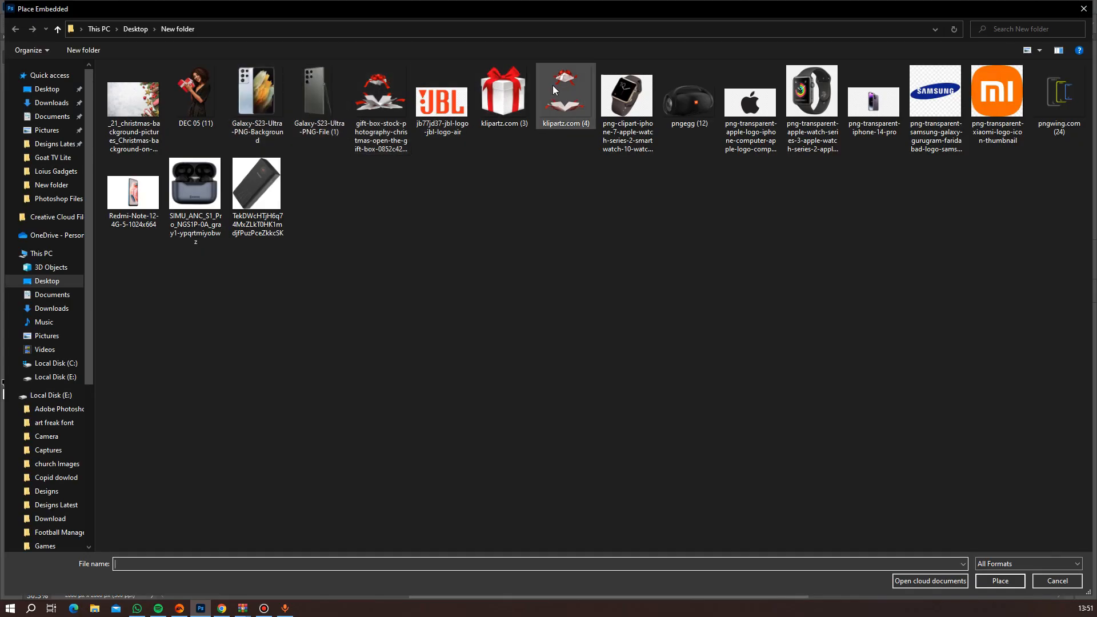
double_click(553, 89)
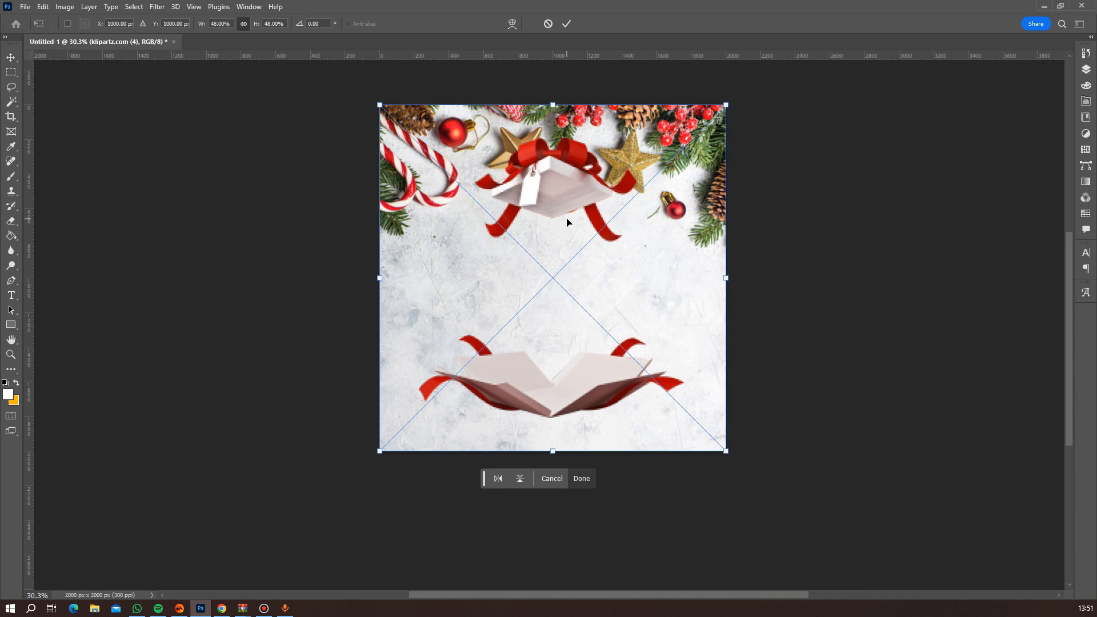
key(Return)
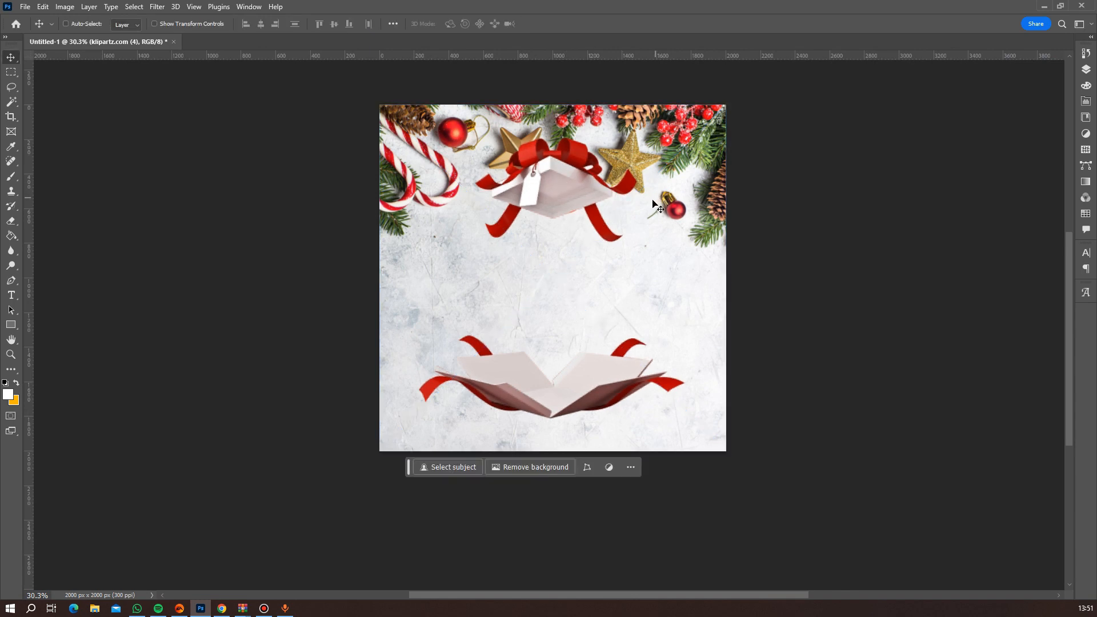
Rasterize the klipartz.com (4) gift box layer.
click(1086, 67)
right_click(1032, 122)
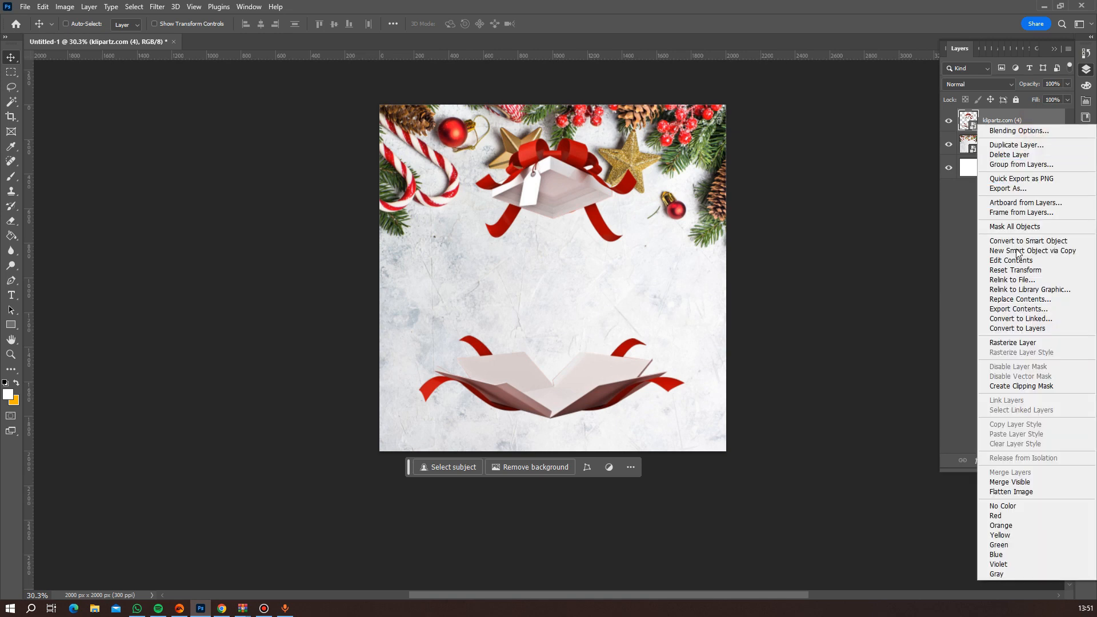
click(1032, 343)
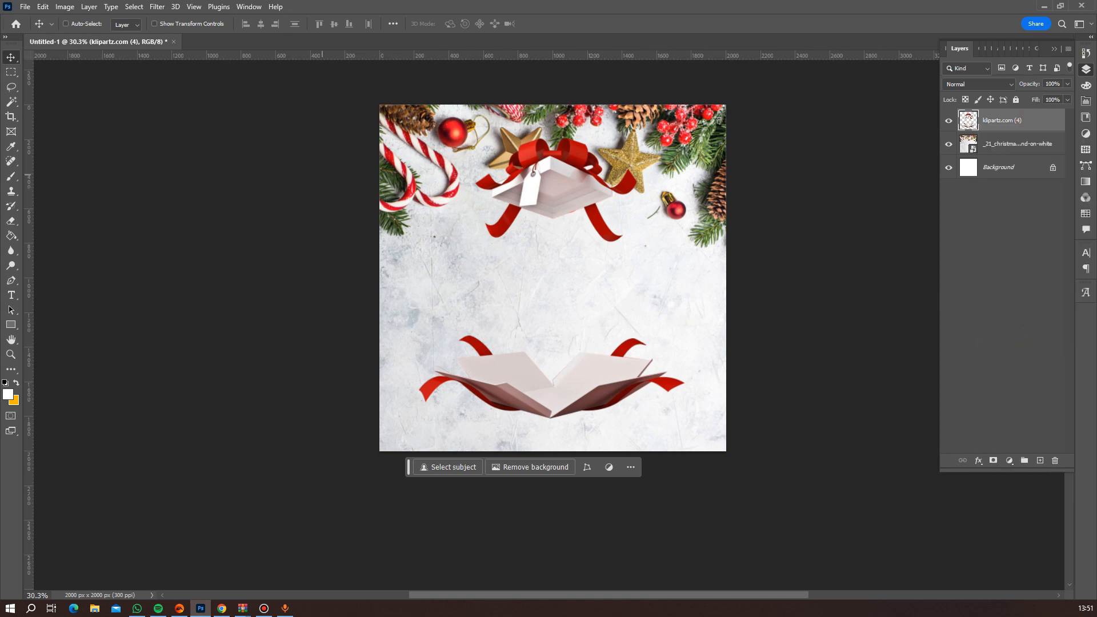
Cut the gift box lid onto its own layer using a rectangular selection, and nudge it slightly down.
click(12, 72)
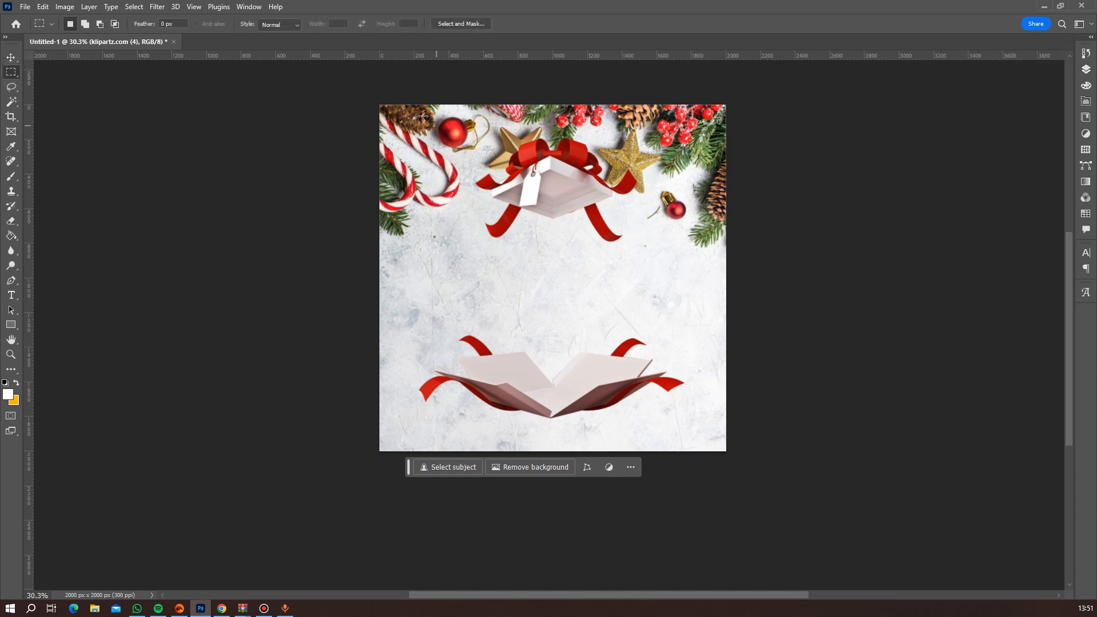
drag(407, 94, 678, 286)
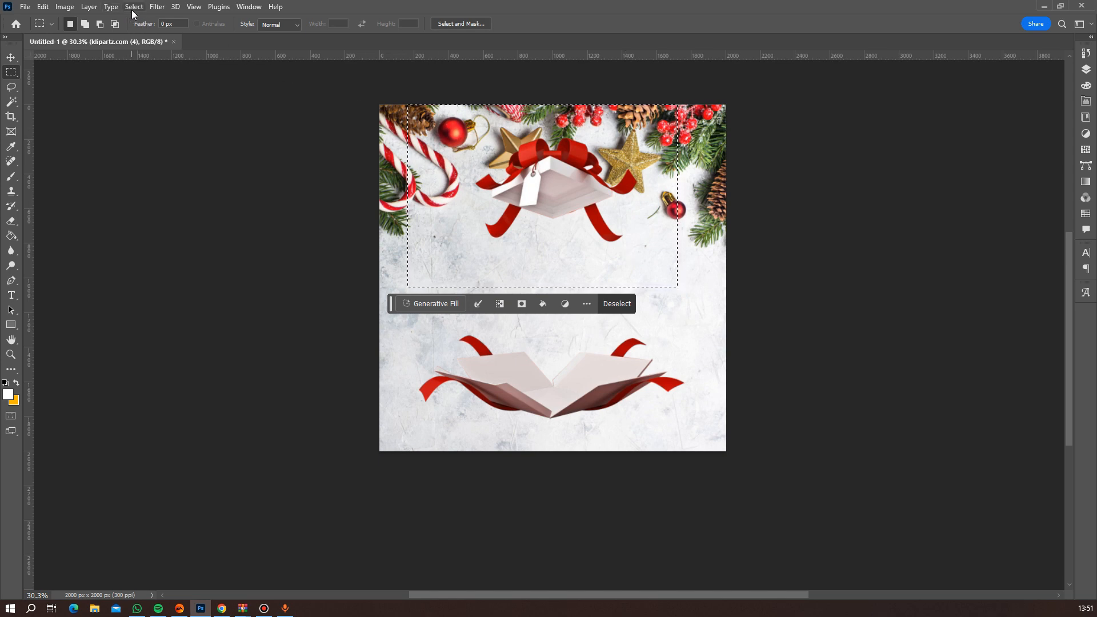
click(91, 7)
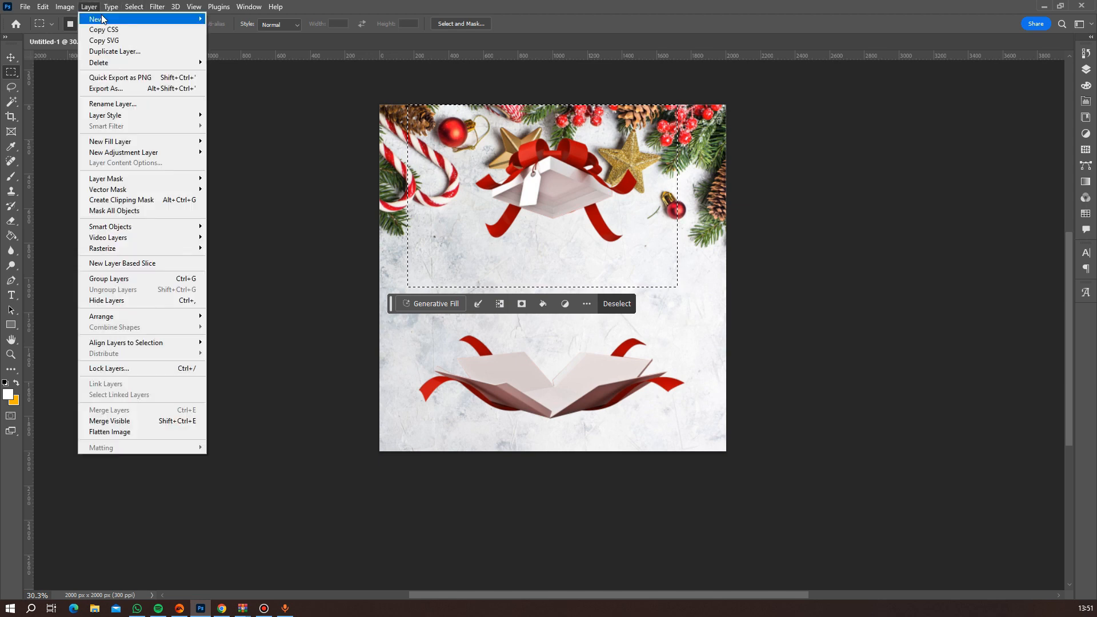
mouse_move(103, 19)
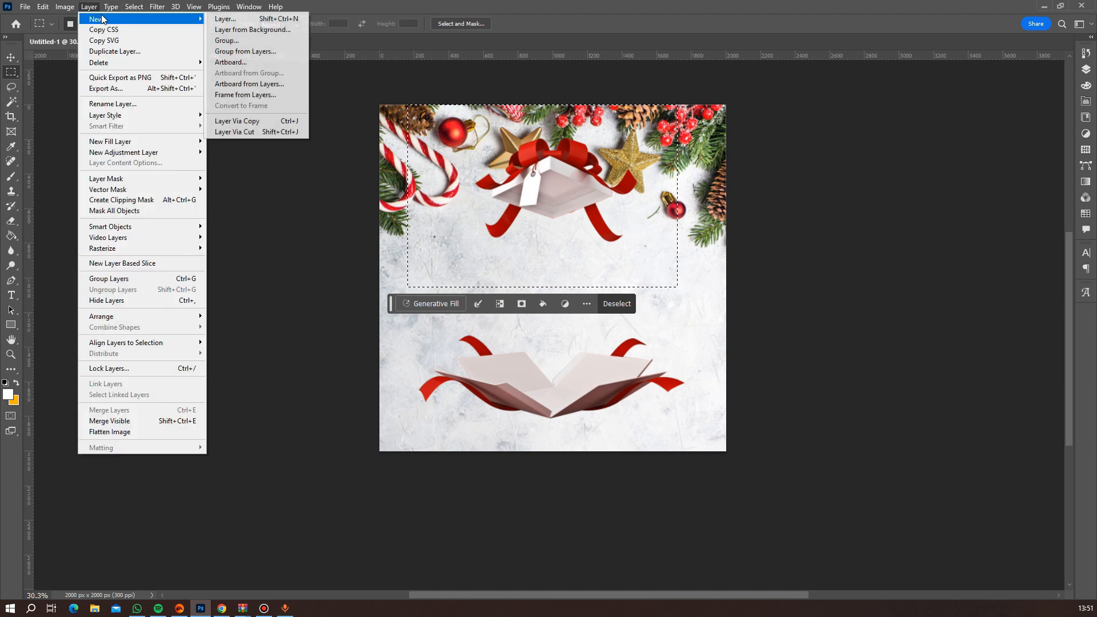
click(266, 132)
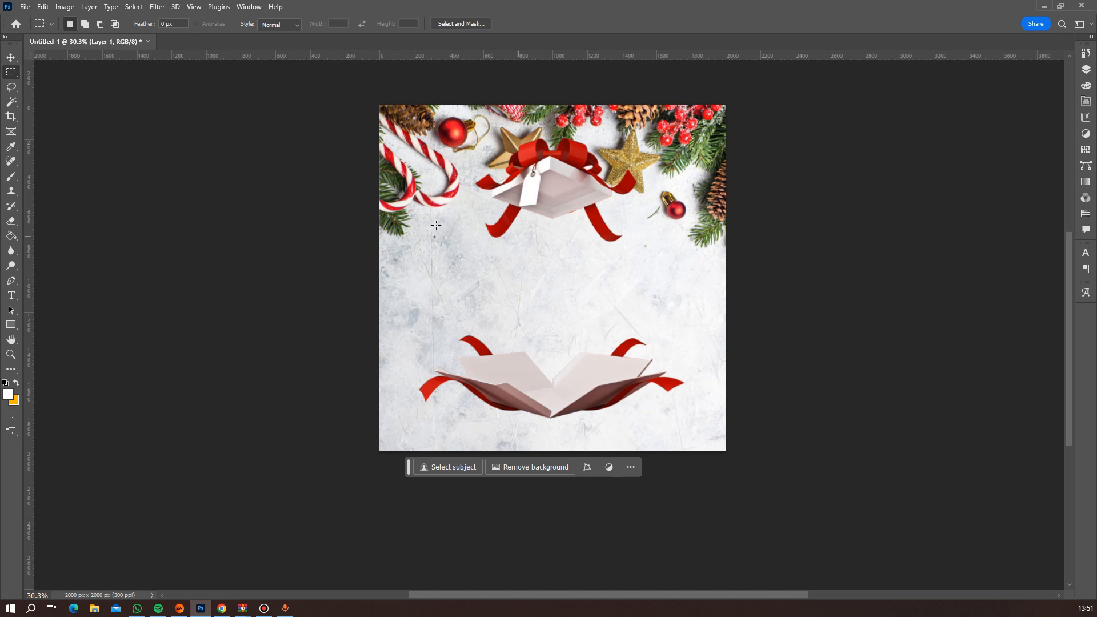
key(v)
mouse_move(552, 186)
mouse_down()
mouse_move(554, 289)
mouse_move(556, 253)
mouse_move(543, 277)
mouse_move(546, 285)
mouse_move(563, 201)
mouse_move(546, 192)
mouse_up()
Select the layer with the open box base and move the base up, closer to the lid.
scroll(602, 324, up, 2)
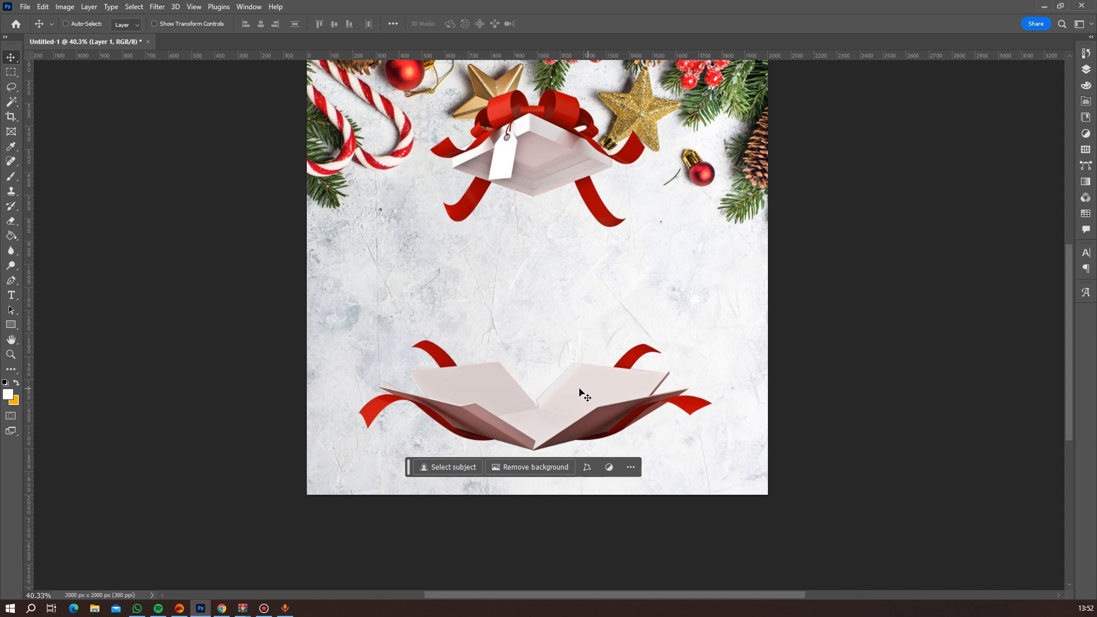
scroll(570, 395, up, 1)
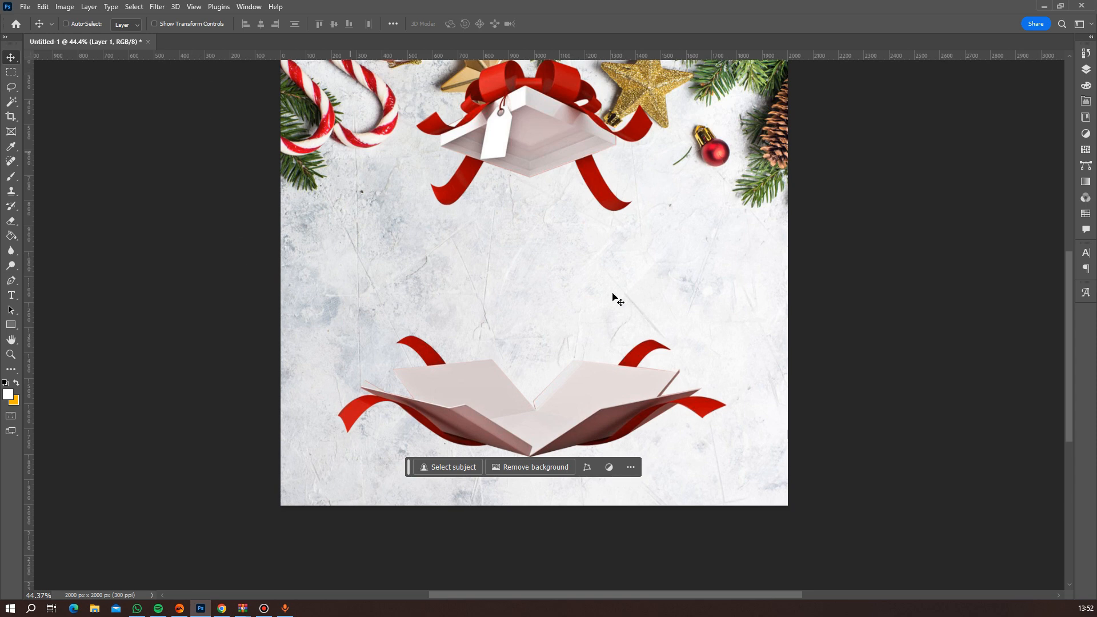
right_click(562, 396)
click(581, 403)
drag(580, 403, 580, 366)
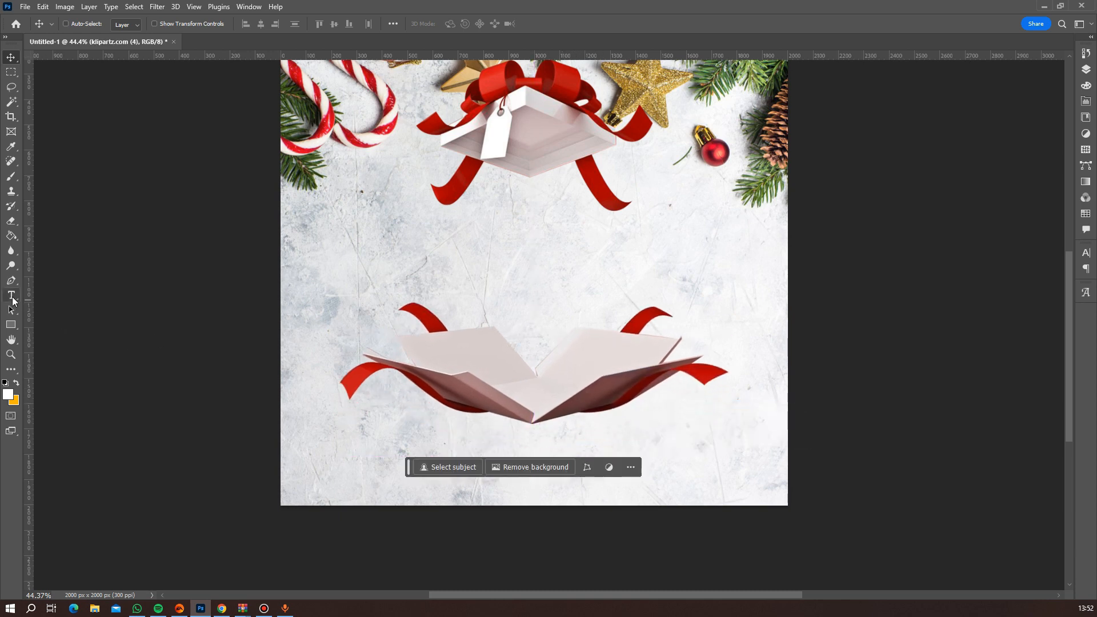
Add the text "Merry" in the Stone Crusher font between the lid and the box base.
click(12, 296)
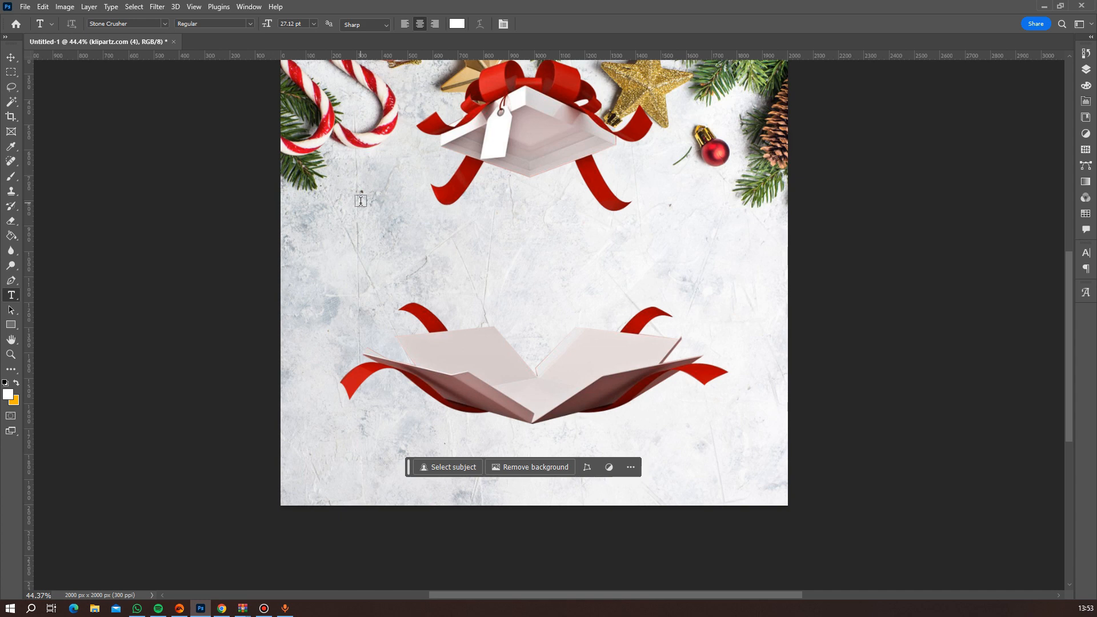
click(434, 247)
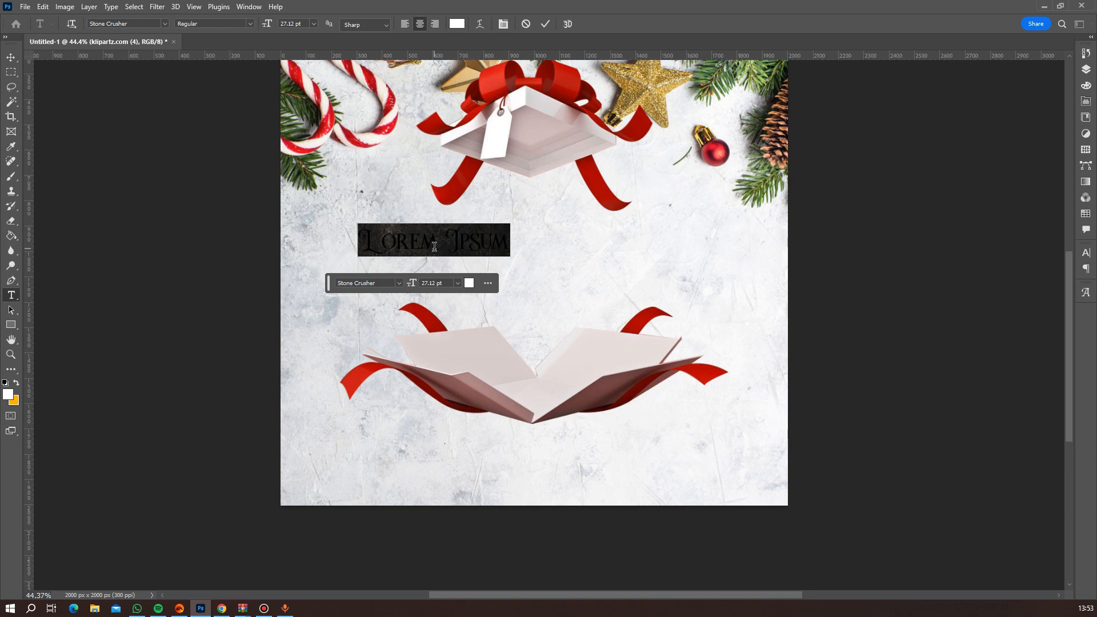
text(Mery)
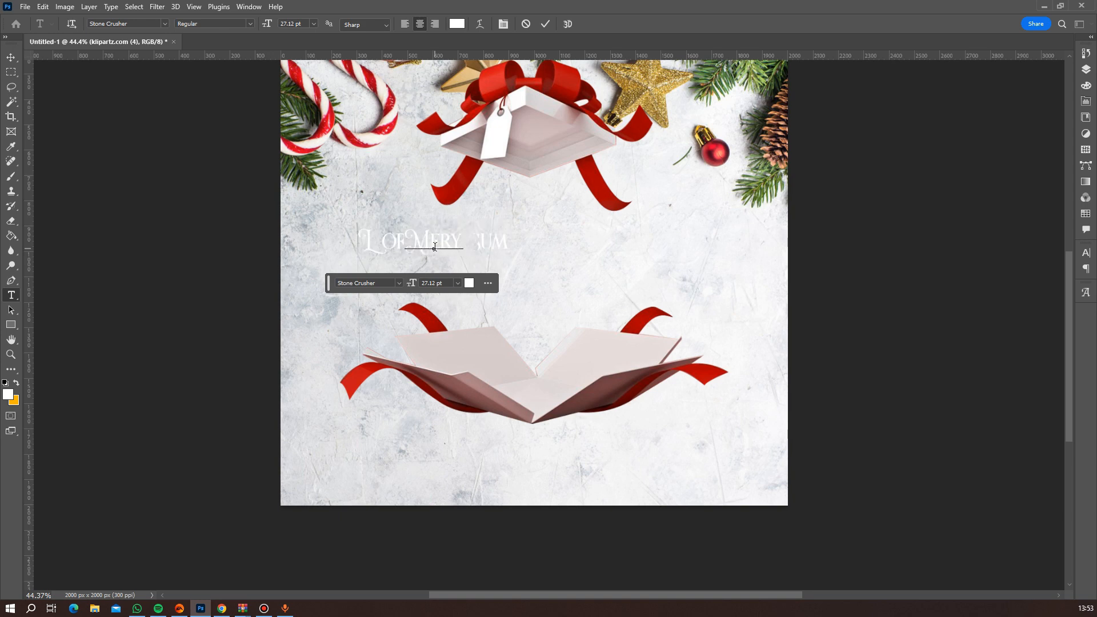
key(BackSpace)
text(ry)
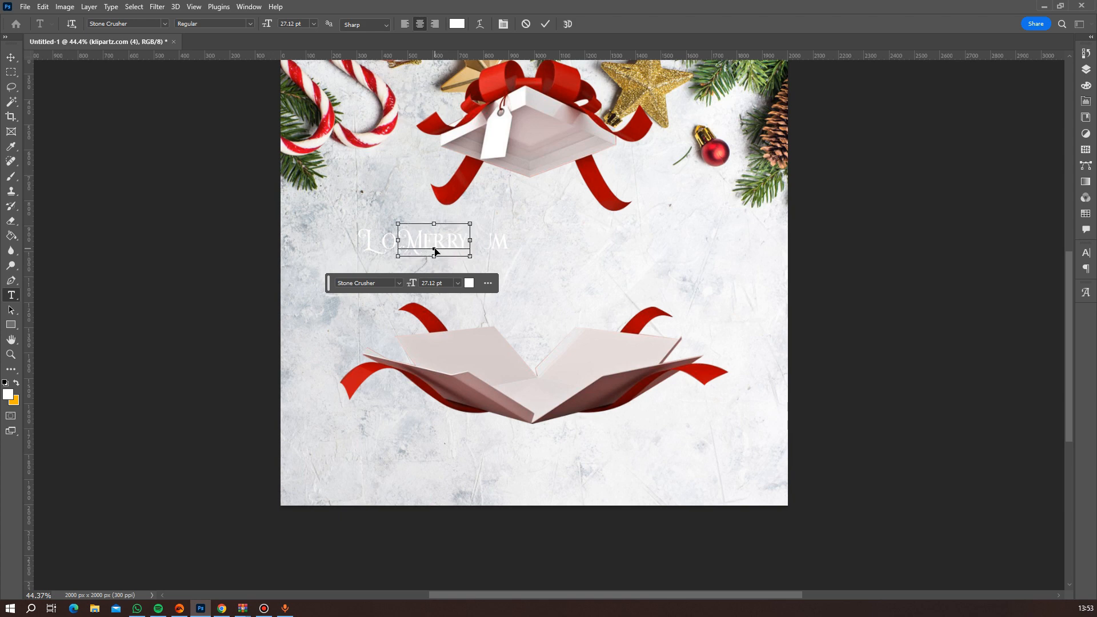
Recolour the whole Merry text with the red sampled from the lid's ribbon bow.
key(ctrl+a)
click(456, 24)
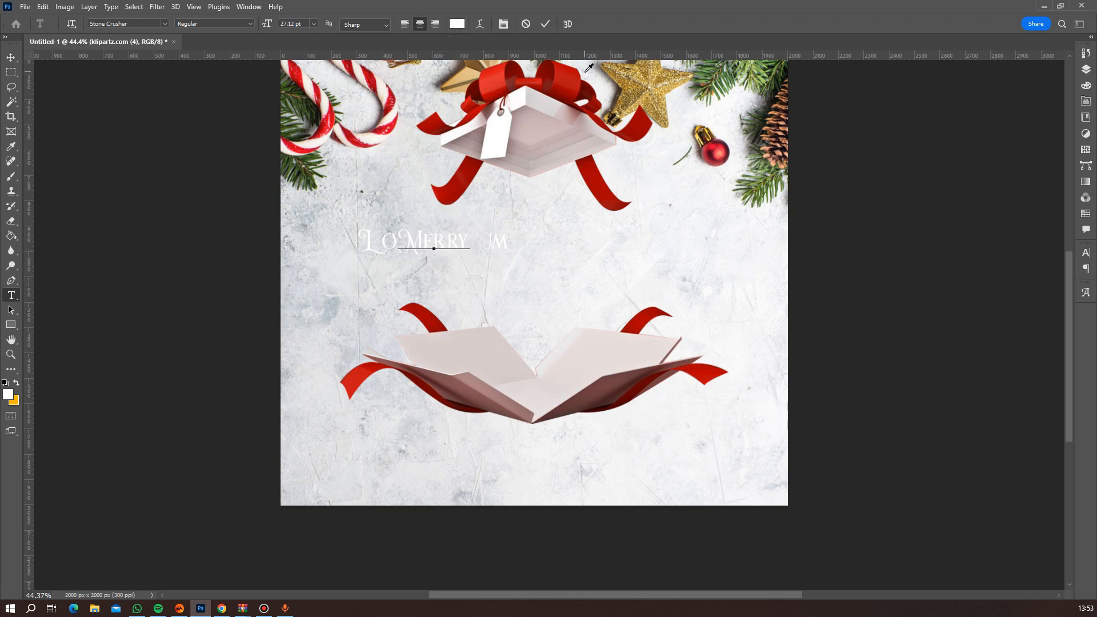
click(495, 73)
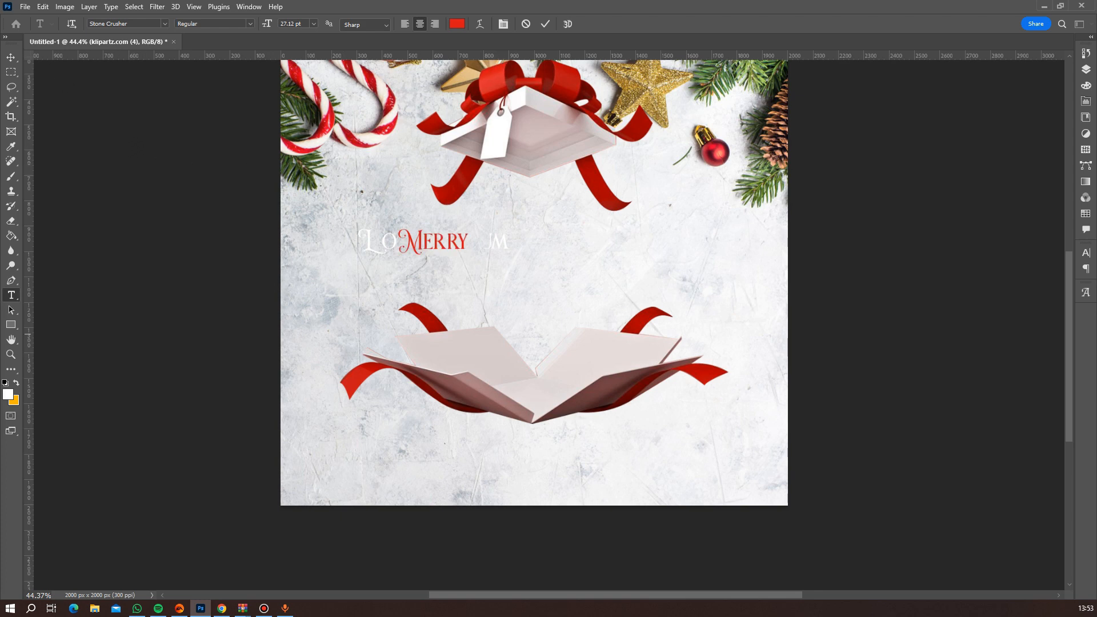
drag(0, 297, 578, 280)
click(613, 302)
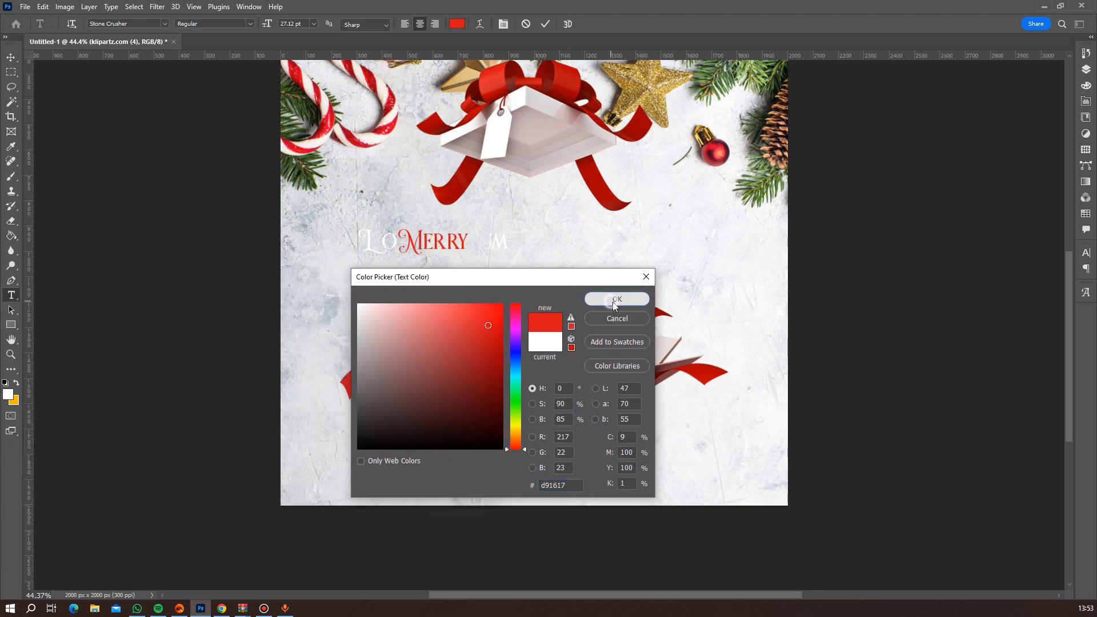
Centre the Merry text between the lid and the box base and enlarge it to about 319%.
click(12, 55)
drag(433, 241, 532, 246)
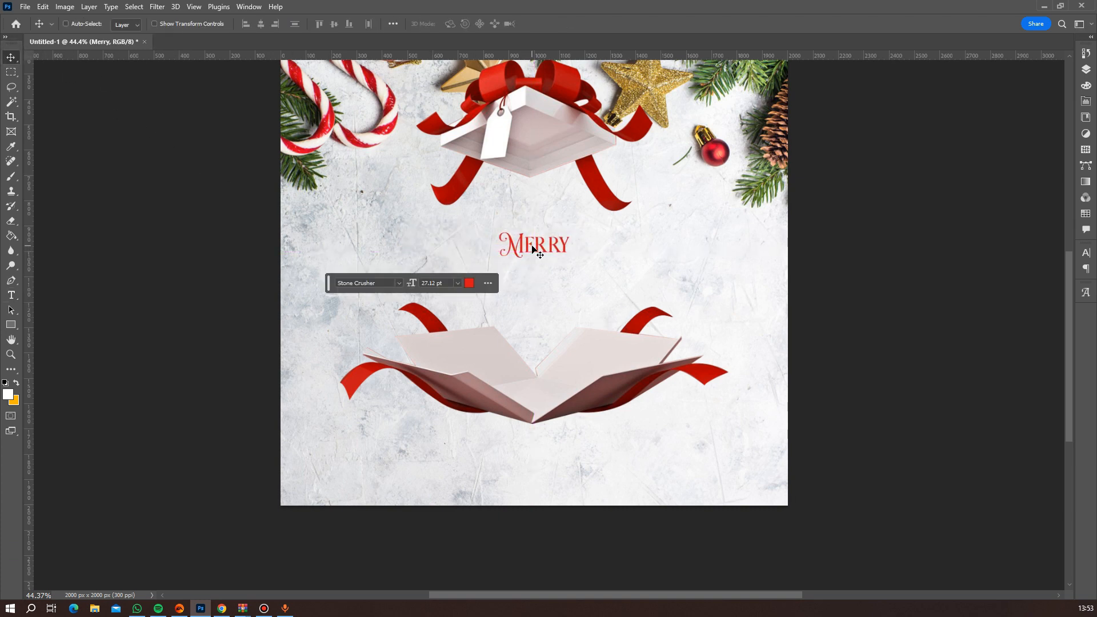
key(ctrl+t)
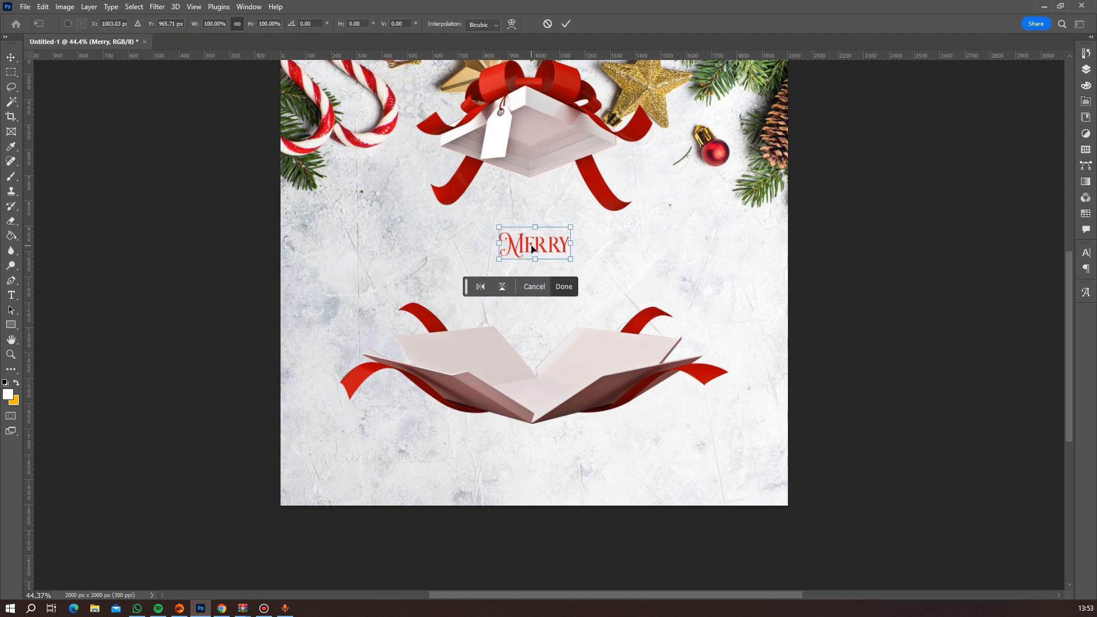
drag(571, 259, 651, 293)
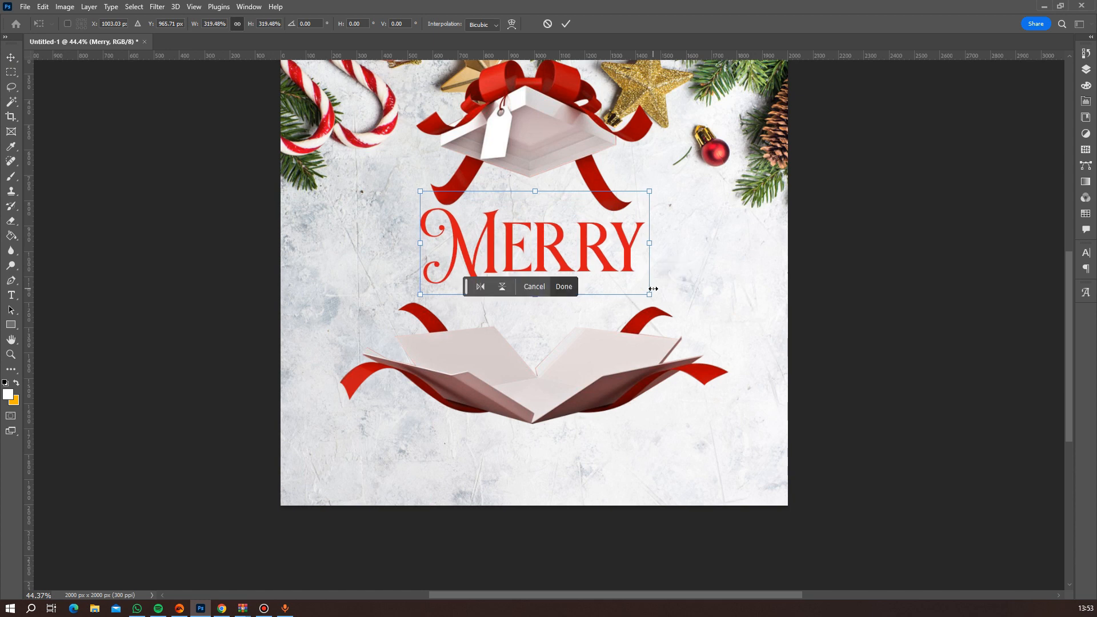
key(Return)
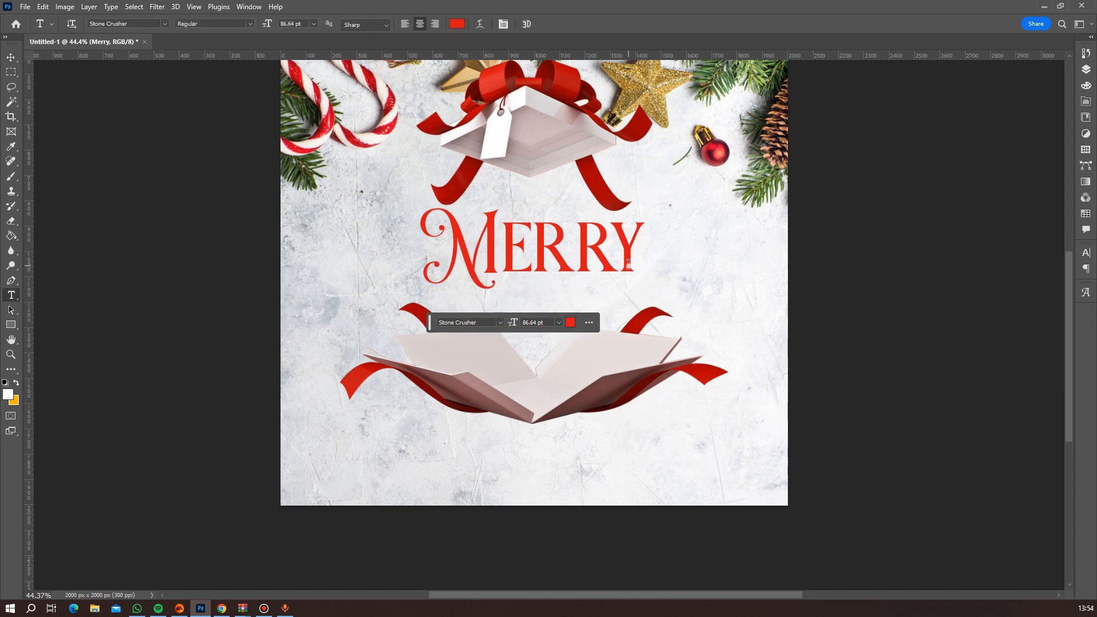
Tighten the tracking of the whole Merry text to -10.
click(1086, 69)
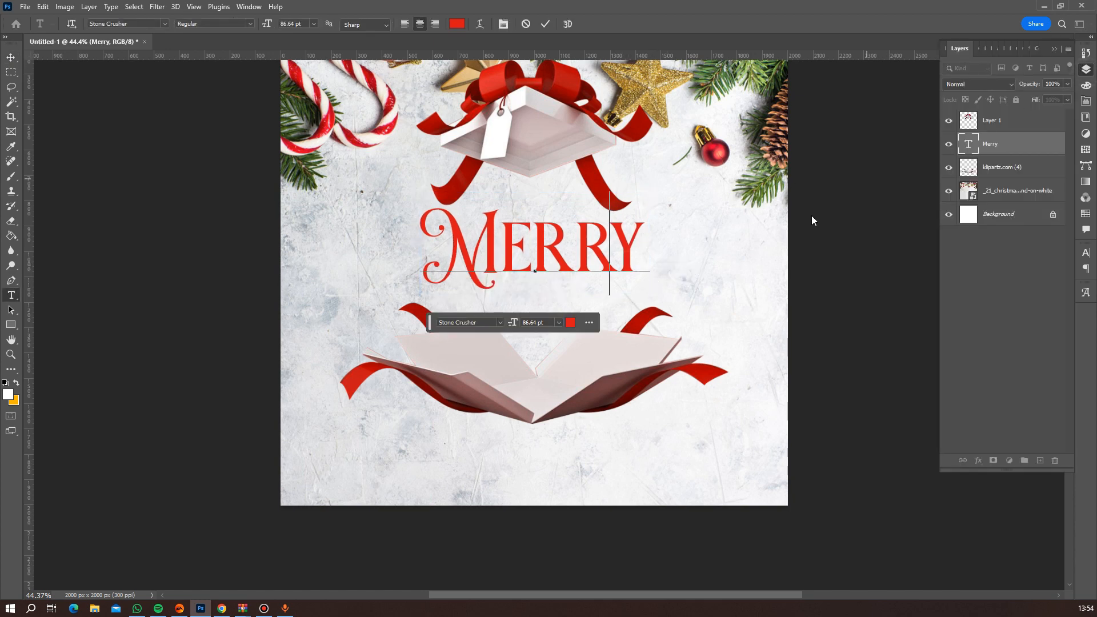
key(ctrl+a)
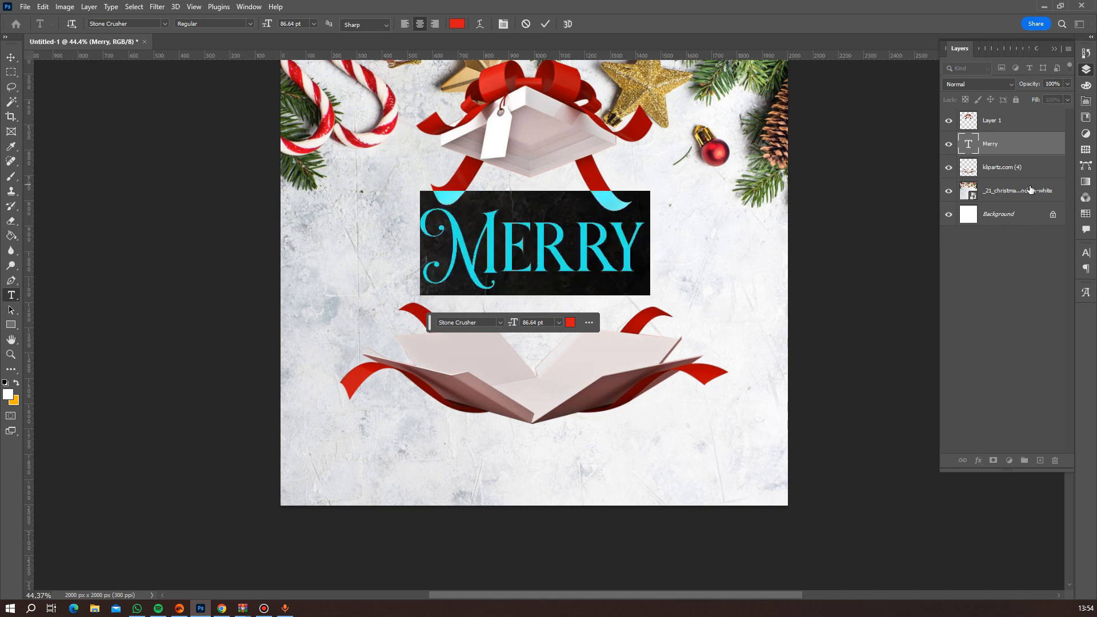
click(1087, 253)
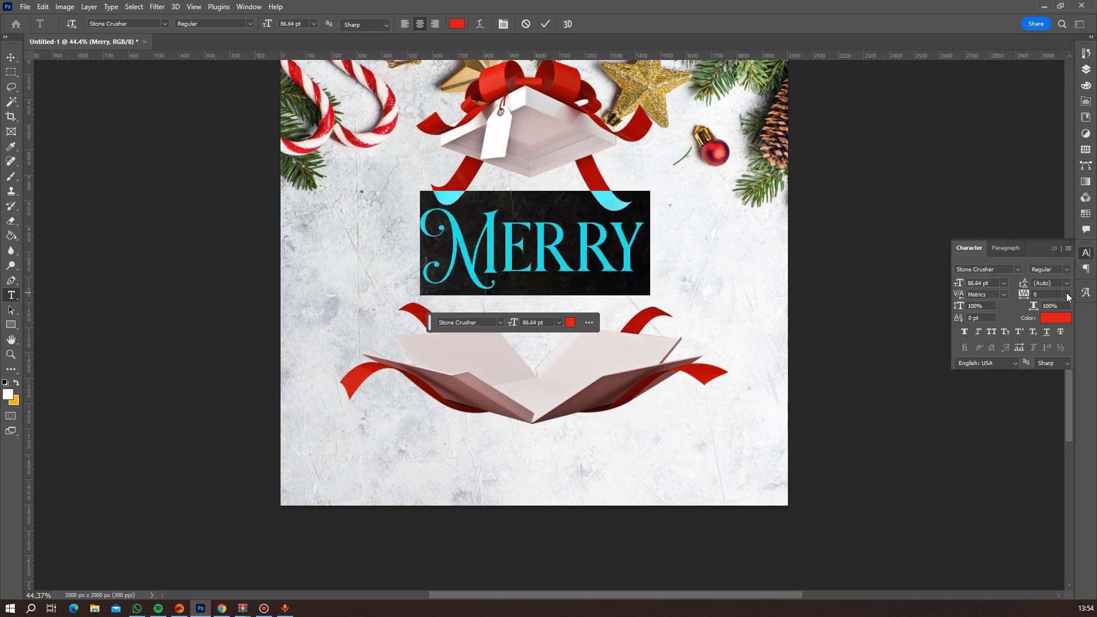
click(1066, 294)
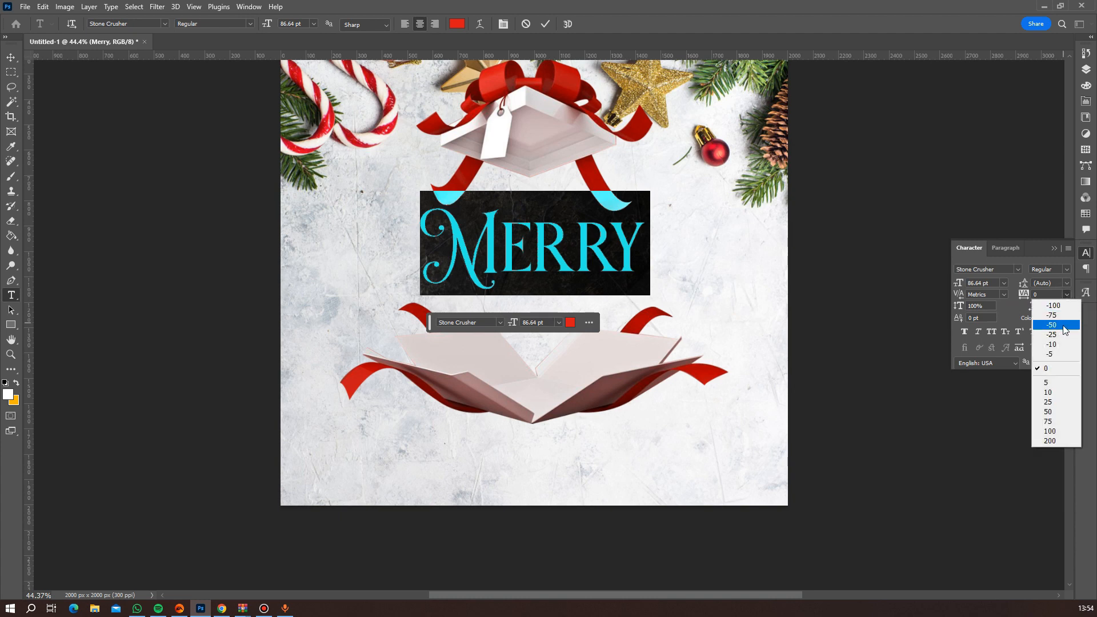
click(1056, 344)
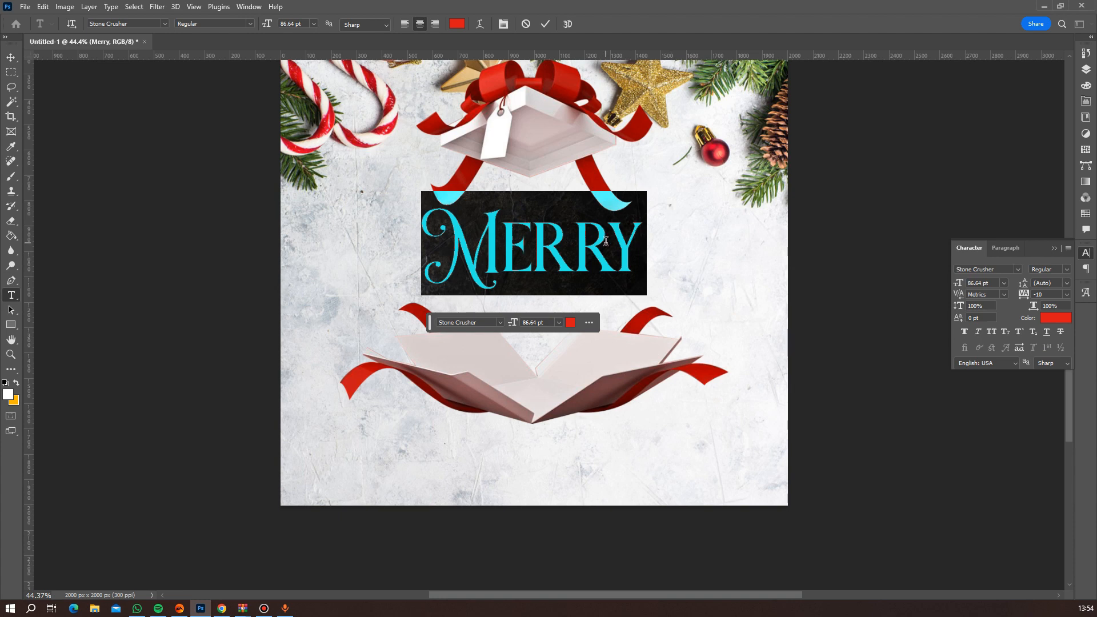
click(500, 253)
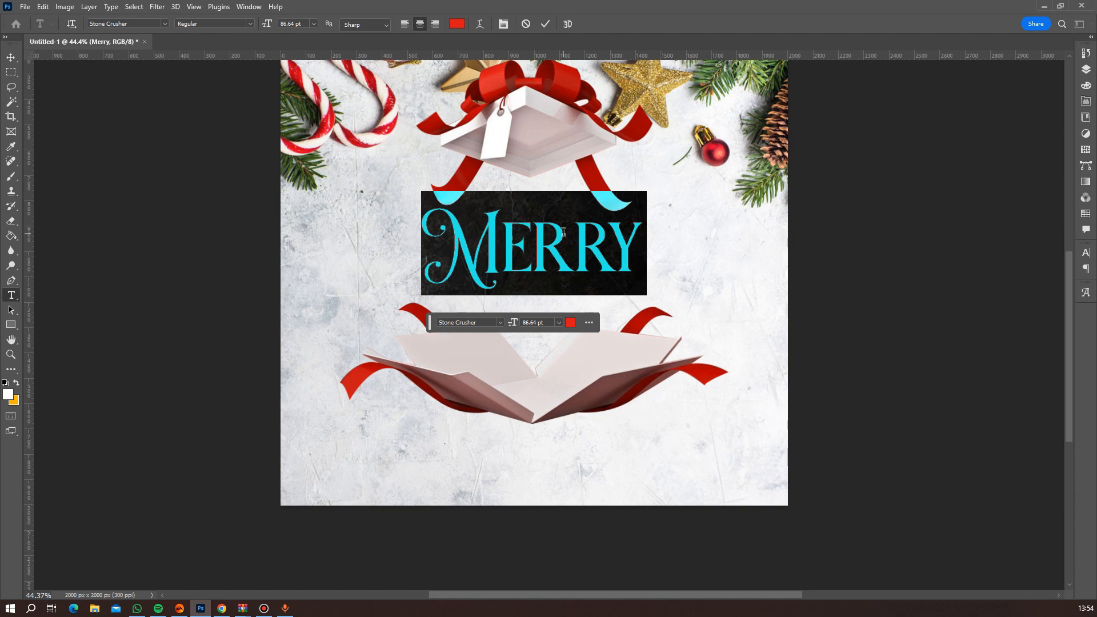
Look through the Stone Crusher font's glyphs for alternative letter forms for the Merry text.
click(249, 7)
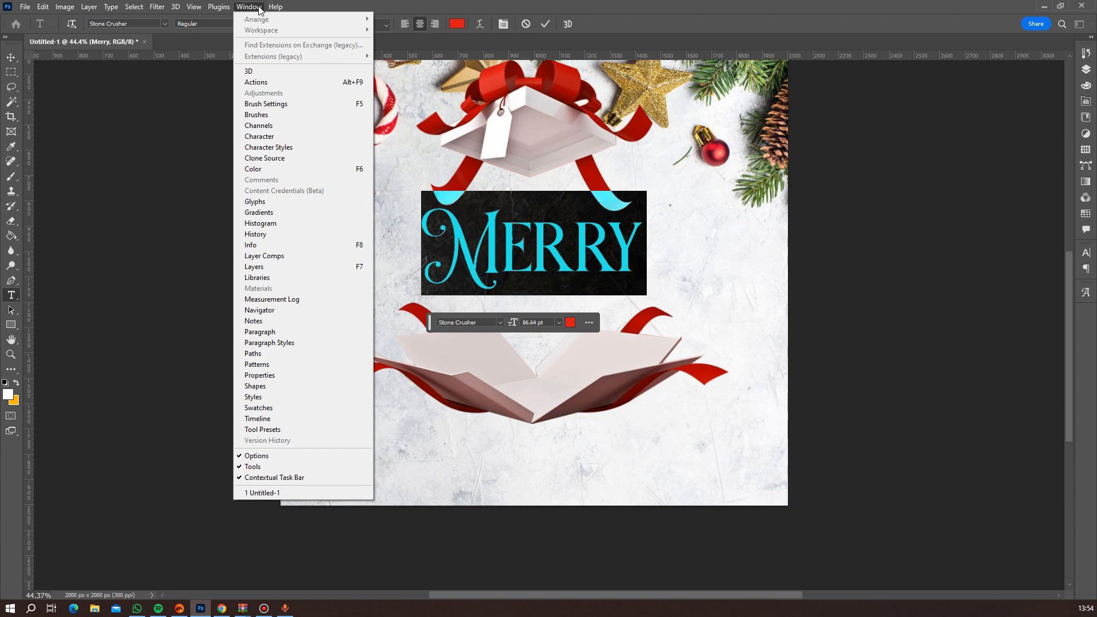
click(273, 201)
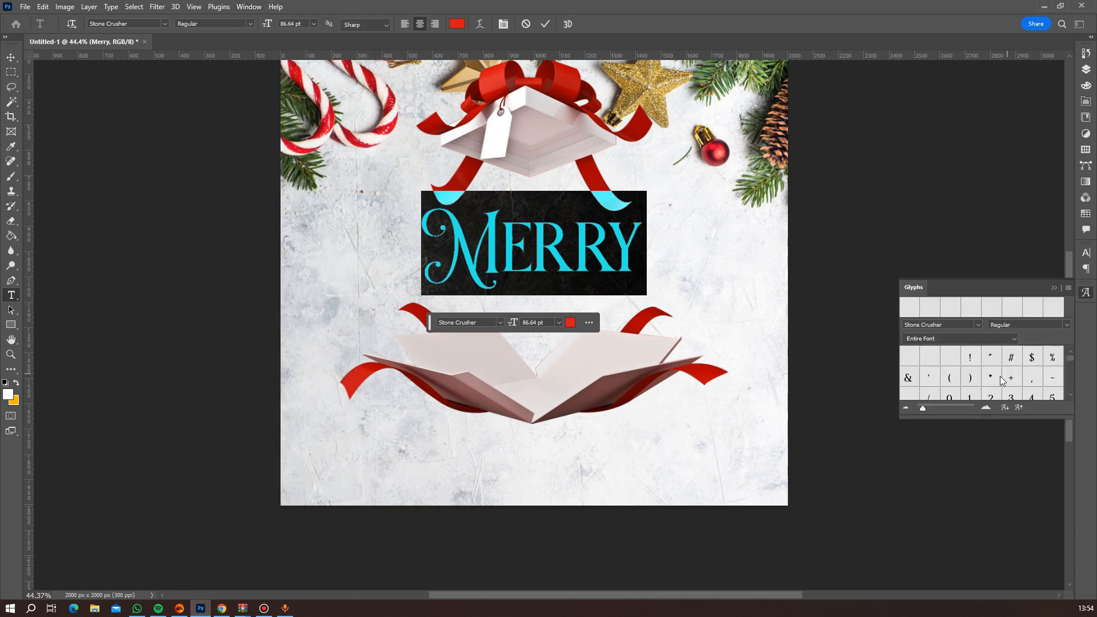
scroll(975, 366, down, 3)
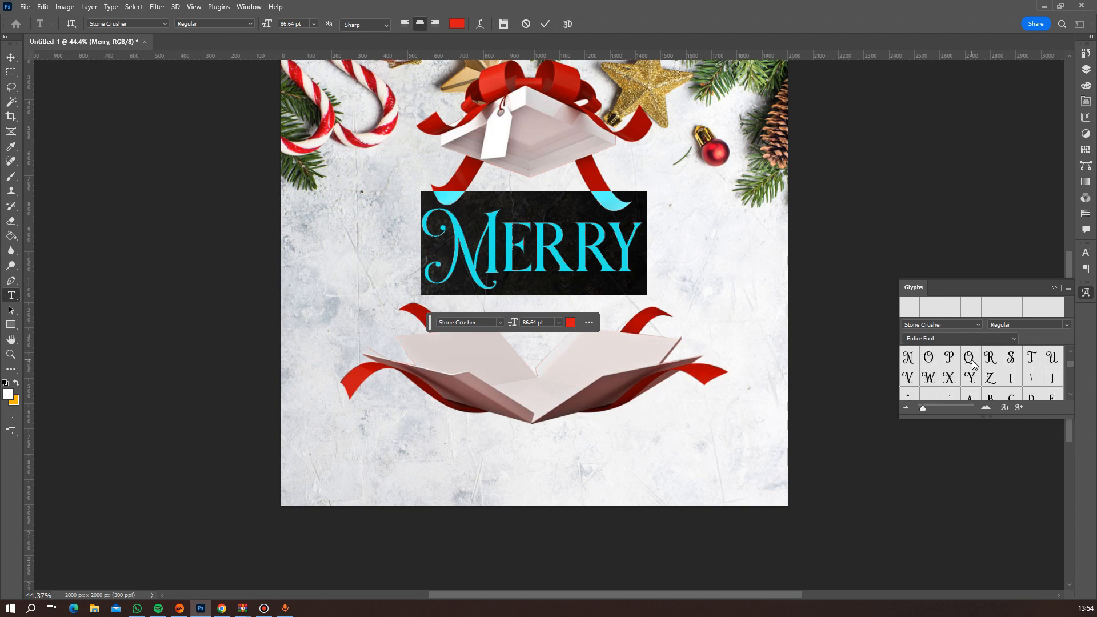
scroll(1000, 382, down, 5)
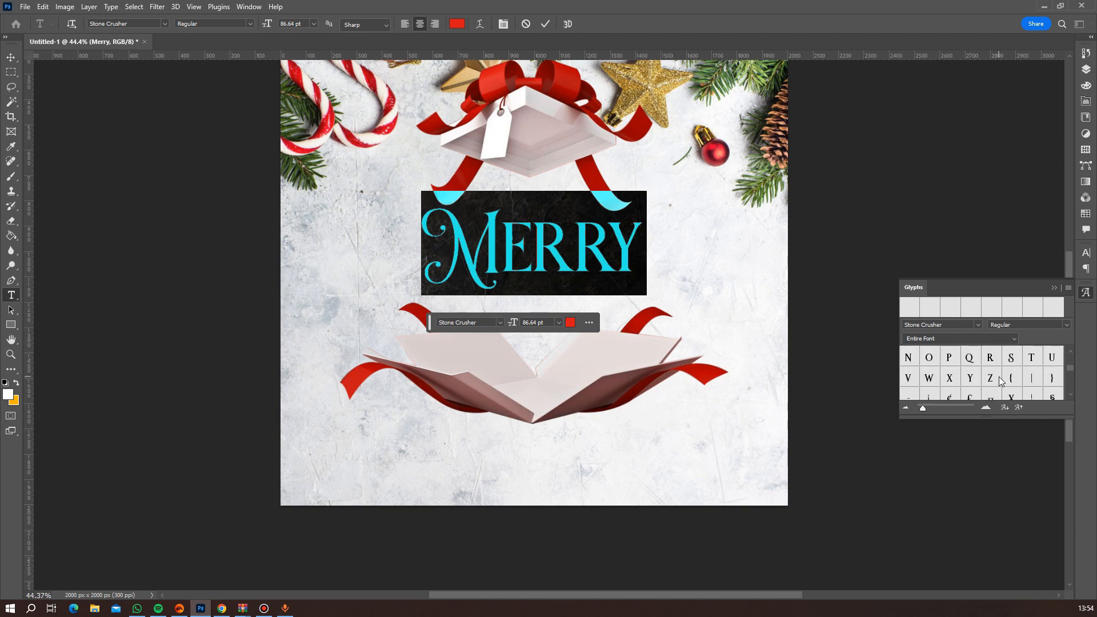
scroll(1001, 381, down, 2)
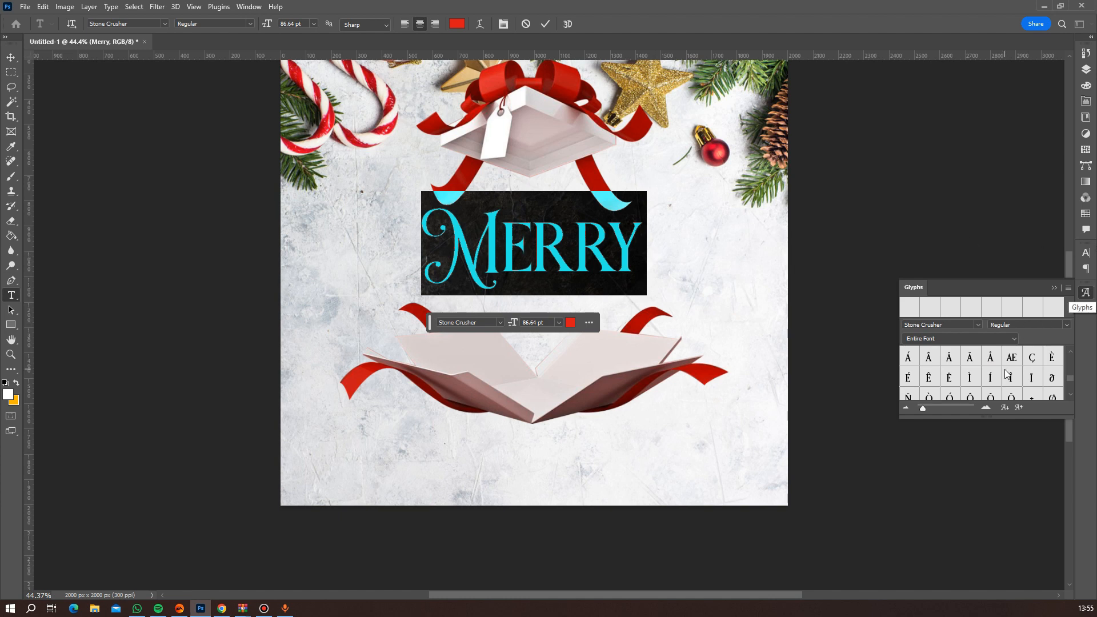
scroll(1007, 378, up, 2)
scroll(1006, 378, down, 2)
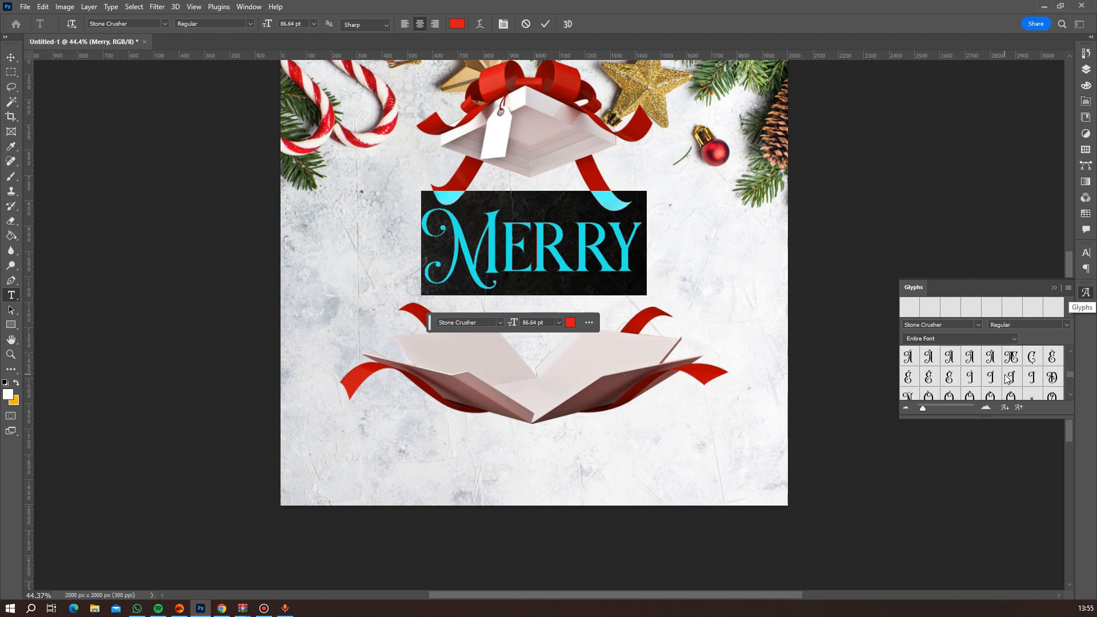
scroll(1006, 378, down, 2)
scroll(1007, 378, up, 4)
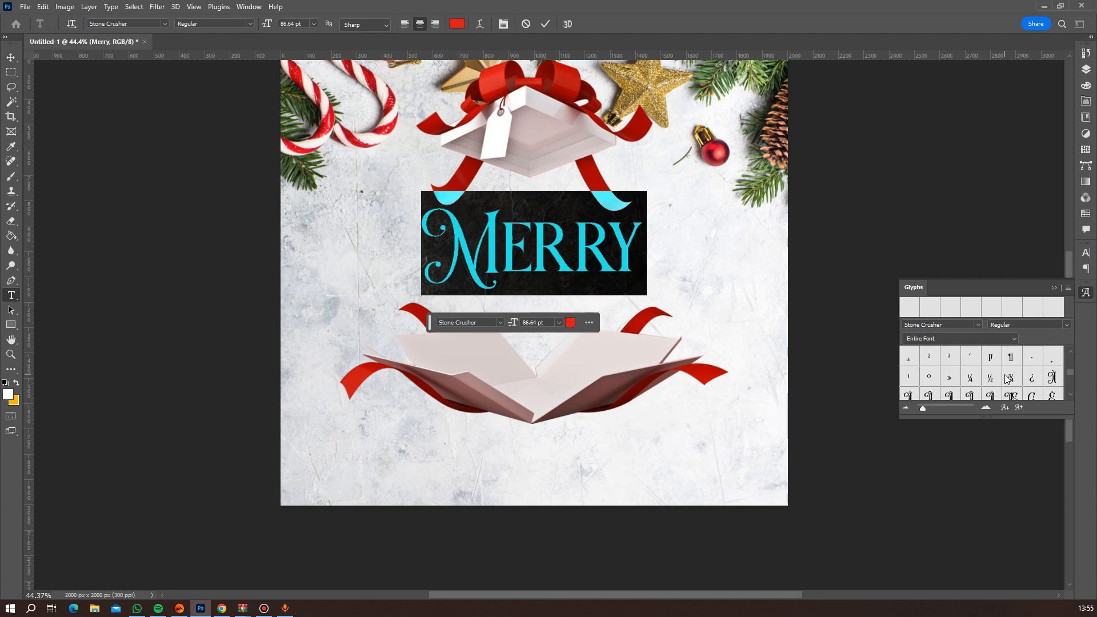
scroll(1007, 378, up, 3)
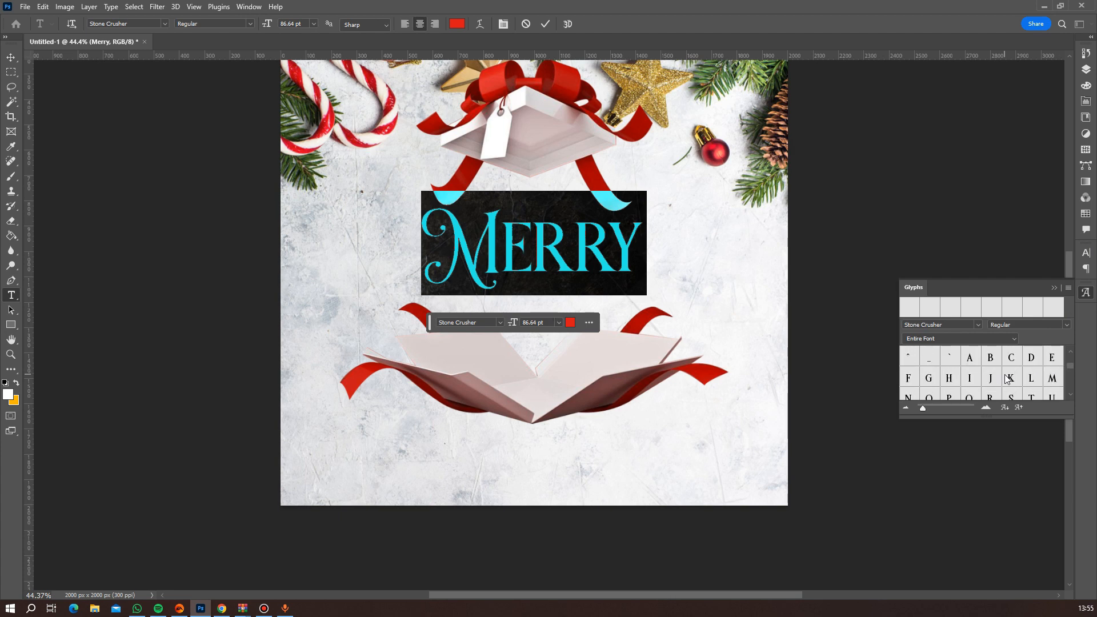
scroll(1006, 378, up, 3)
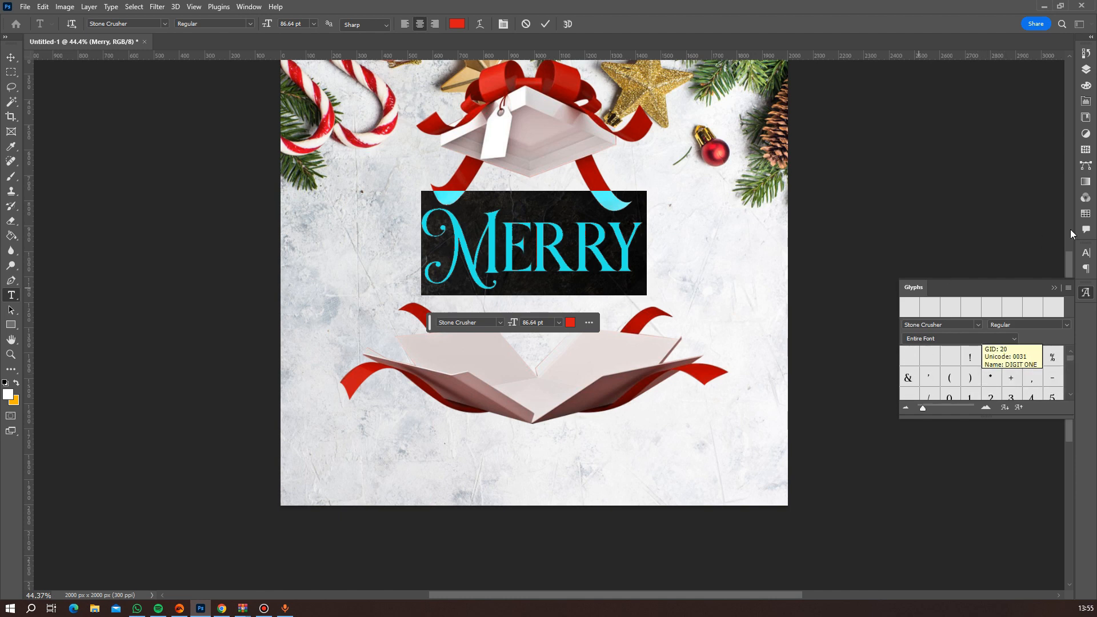
click(1088, 293)
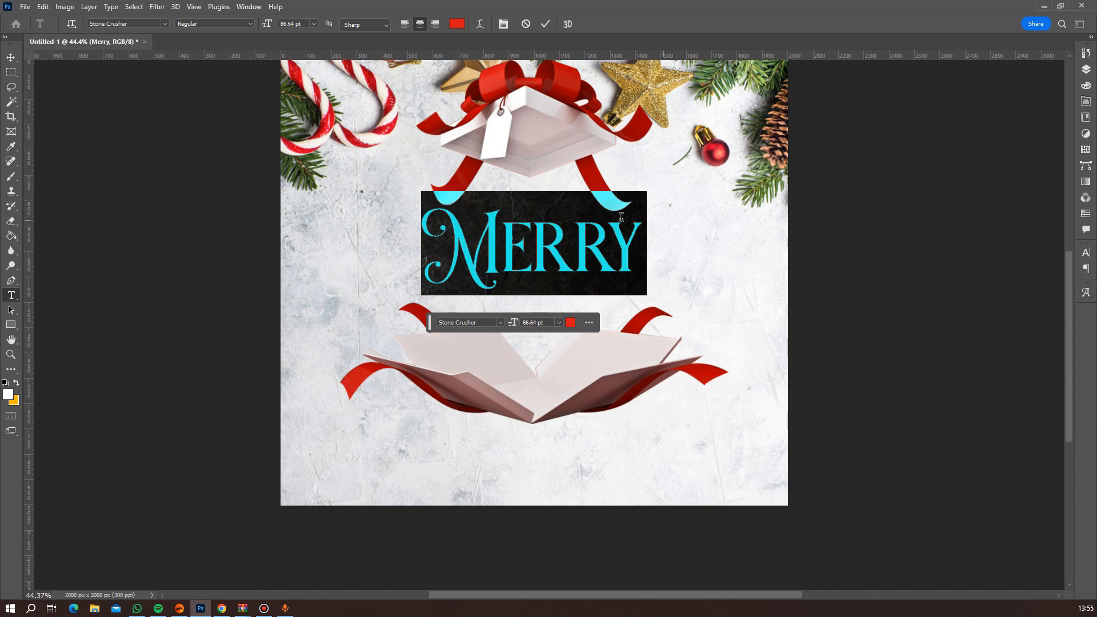
Duplicate the Merry text directly below itself and change the copy's wording to "Christmas".
click(11, 57)
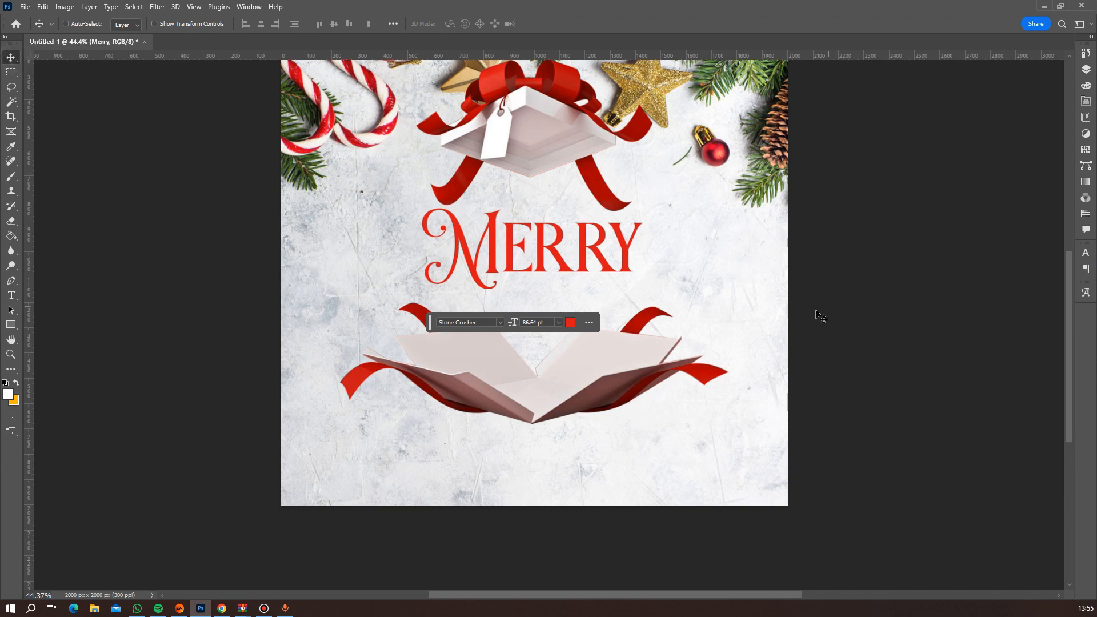
alt+click(657, 270)
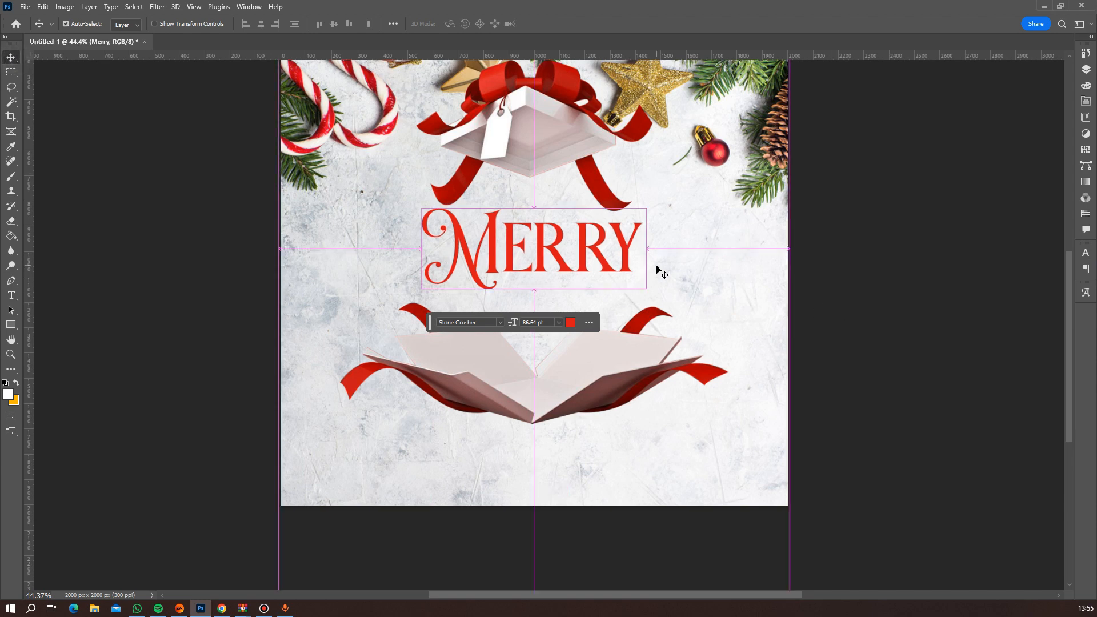
drag(609, 267, 608, 343)
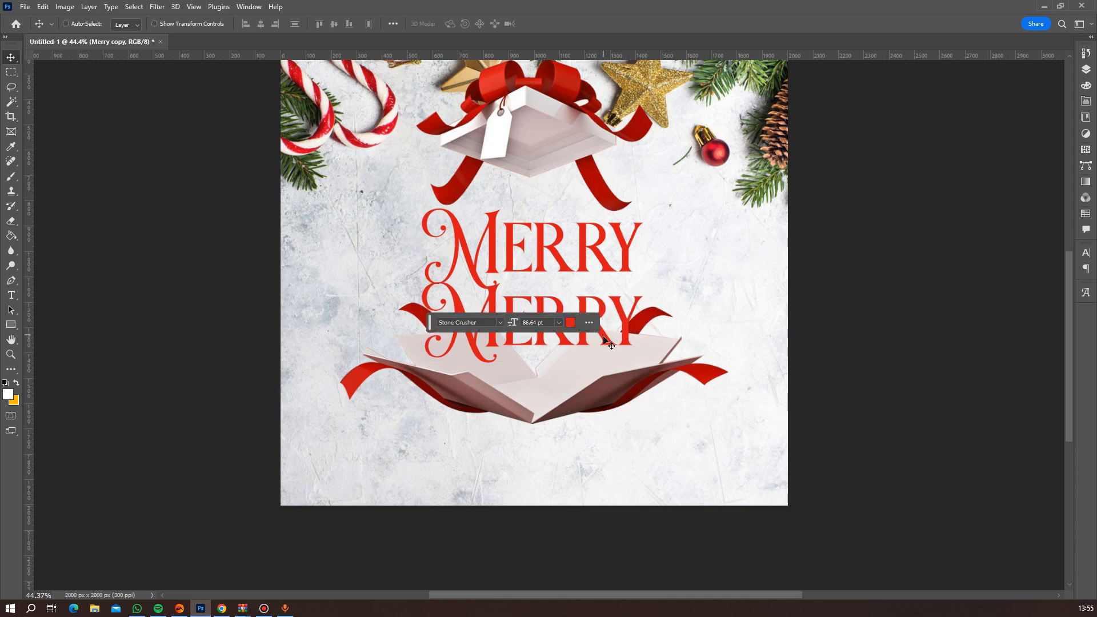
double_click(603, 334)
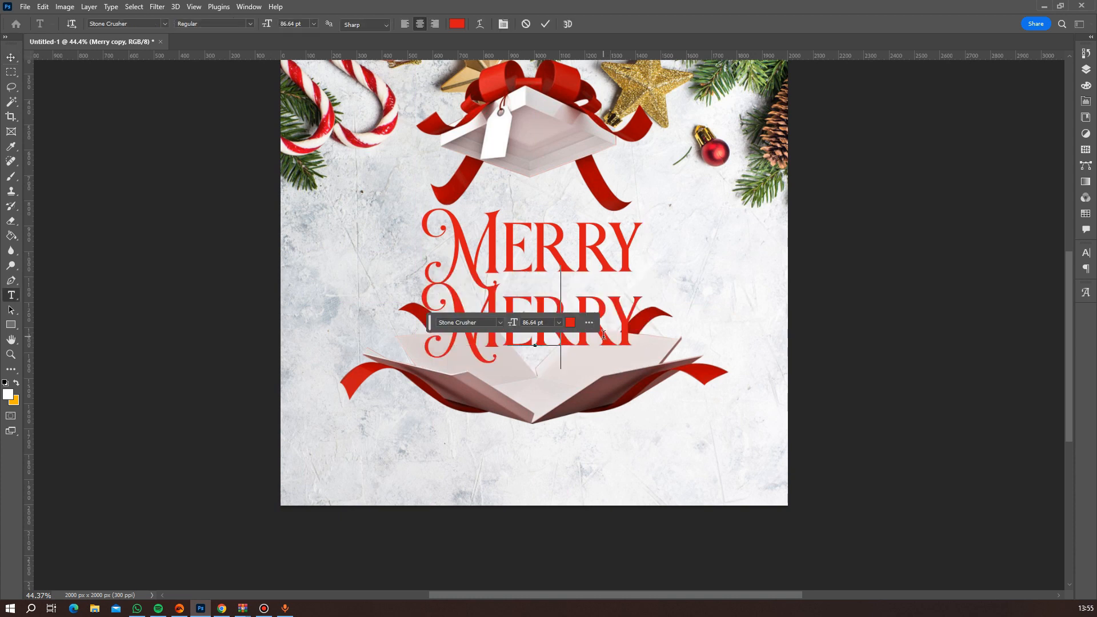
text(Christma)
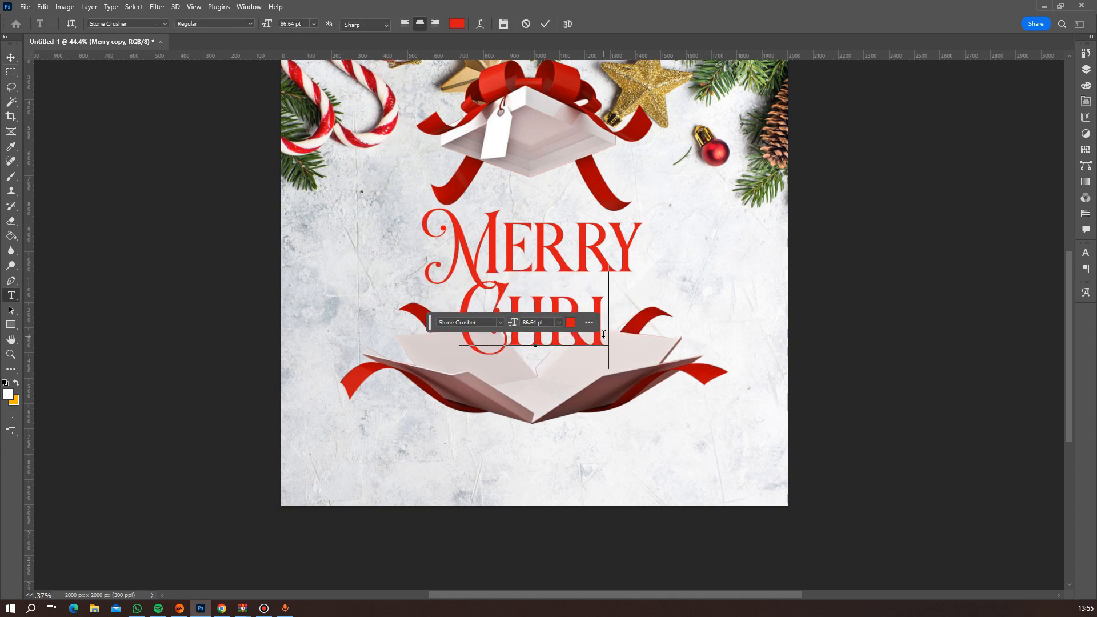
text(s)
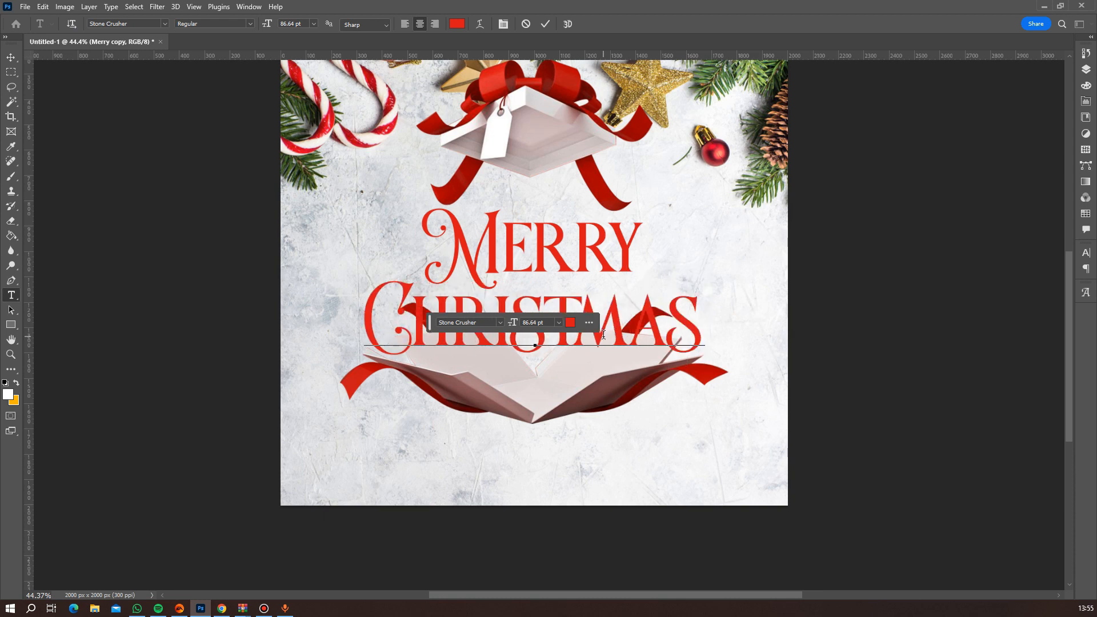
click(546, 23)
Nudge the Christmas text up closer to Merry and move the contextual task bar below the canvas.
key(v)
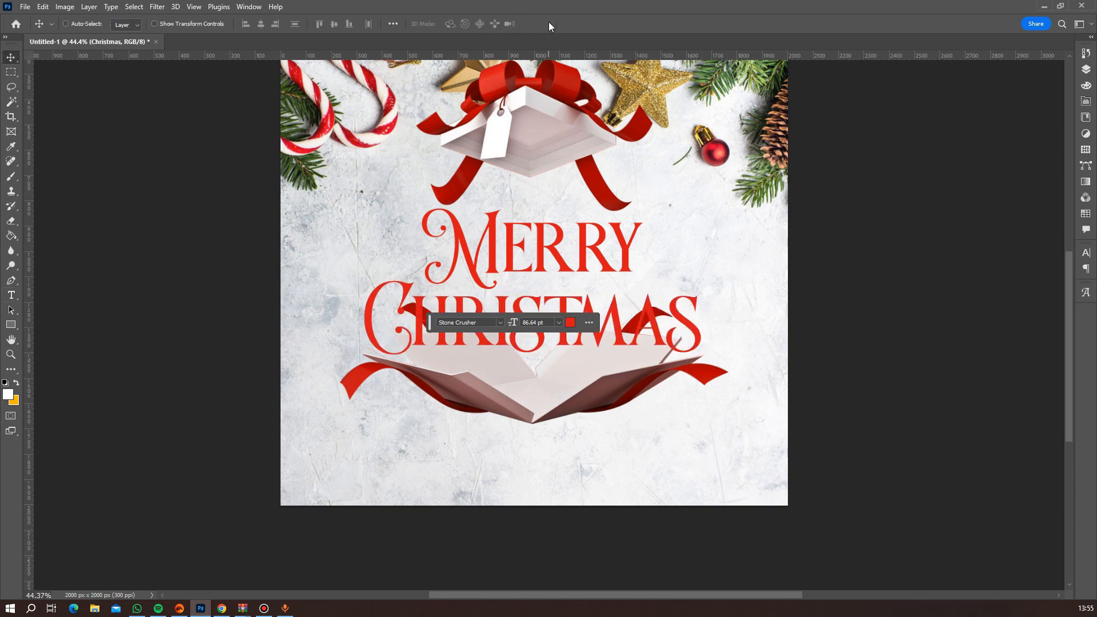
key(Up)
key(Up)
key(Up)
key(Up)
key(Up)
key(Up)
key(Up)
key(Up)
key(Up)
key(Up)
key(Up)
key(Up)
key(Up)
key(Up)
key(Up)
key(Up)
key(Up)
key(Up)
key(Up)
key(Up)
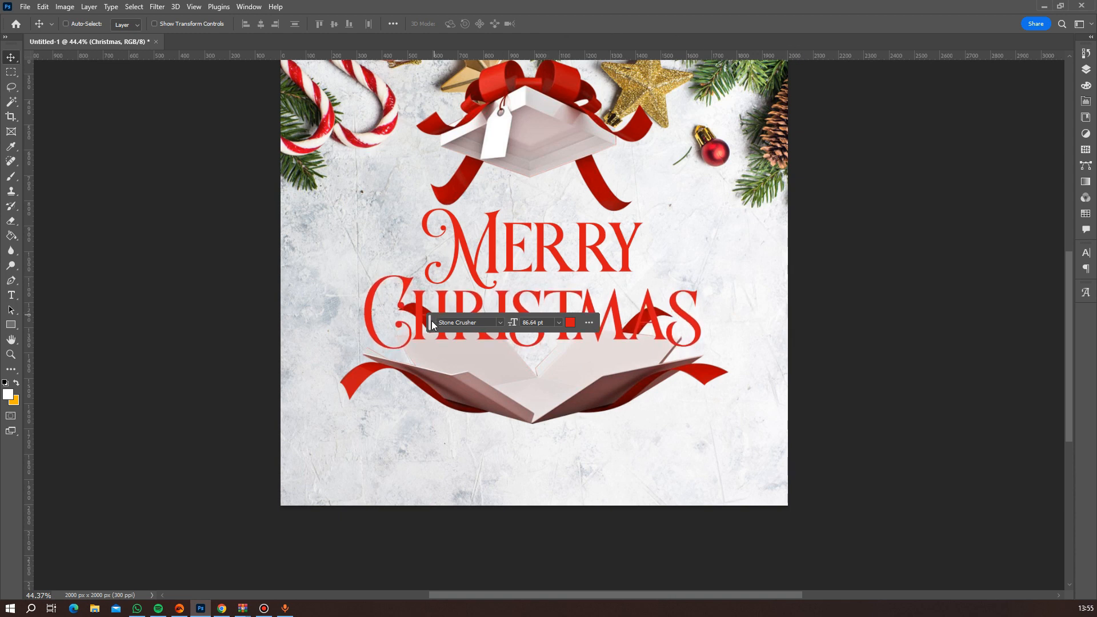
drag(432, 324, 437, 553)
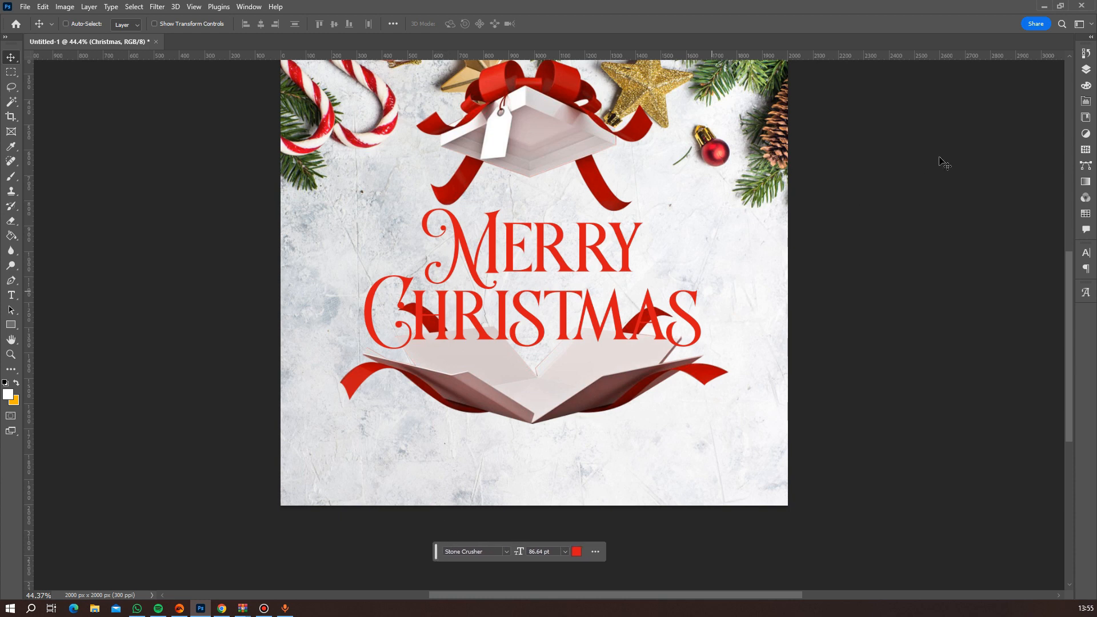
Select the Merry and Christmas text layers together and shift them slightly down.
click(1085, 70)
shift+click(1005, 166)
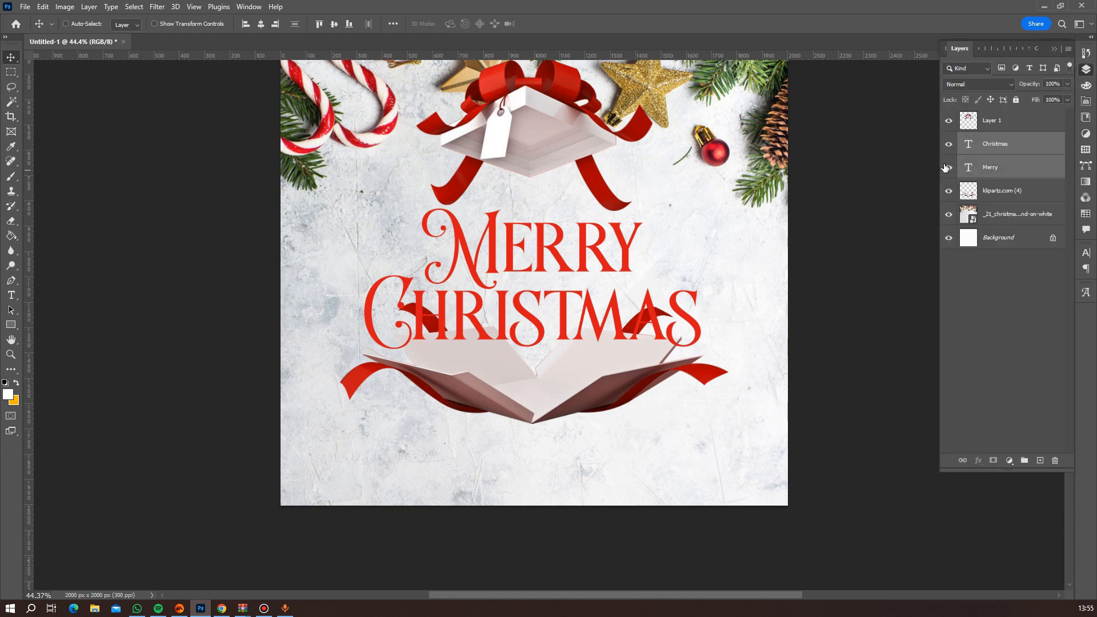
mouse_move(528, 286)
mouse_down()
mouse_move(528, 298)
mouse_move(526, 286)
mouse_up()
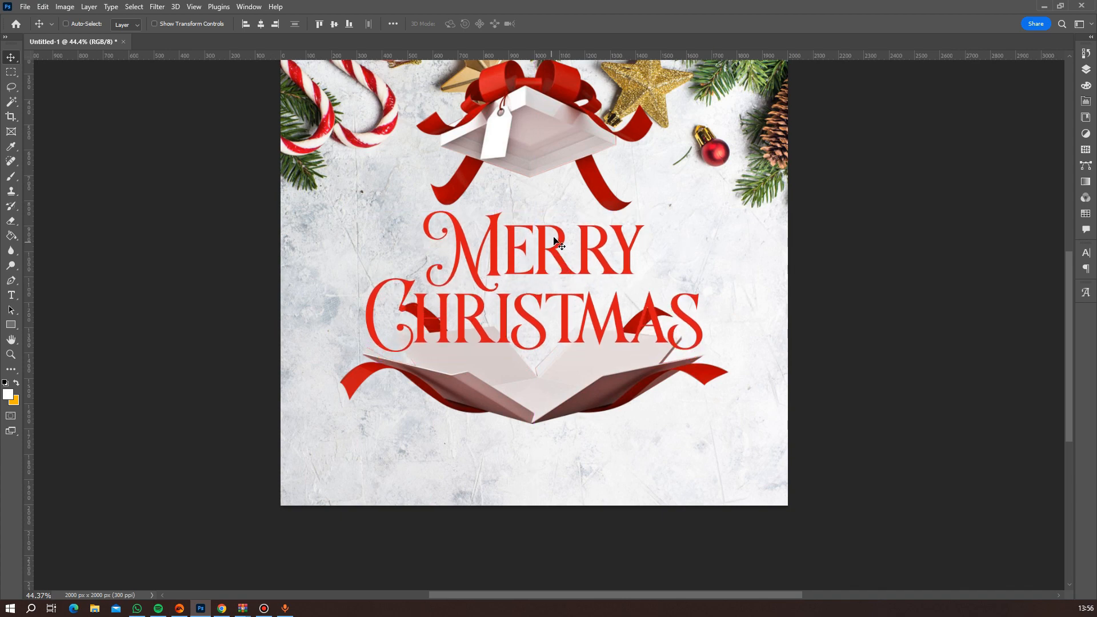
Select the gift box lid's layer, Layer 1, and move the lid down so its ribbons overlap the Merry text.
scroll(672, 255, down, 3)
scroll(666, 286, up, 5)
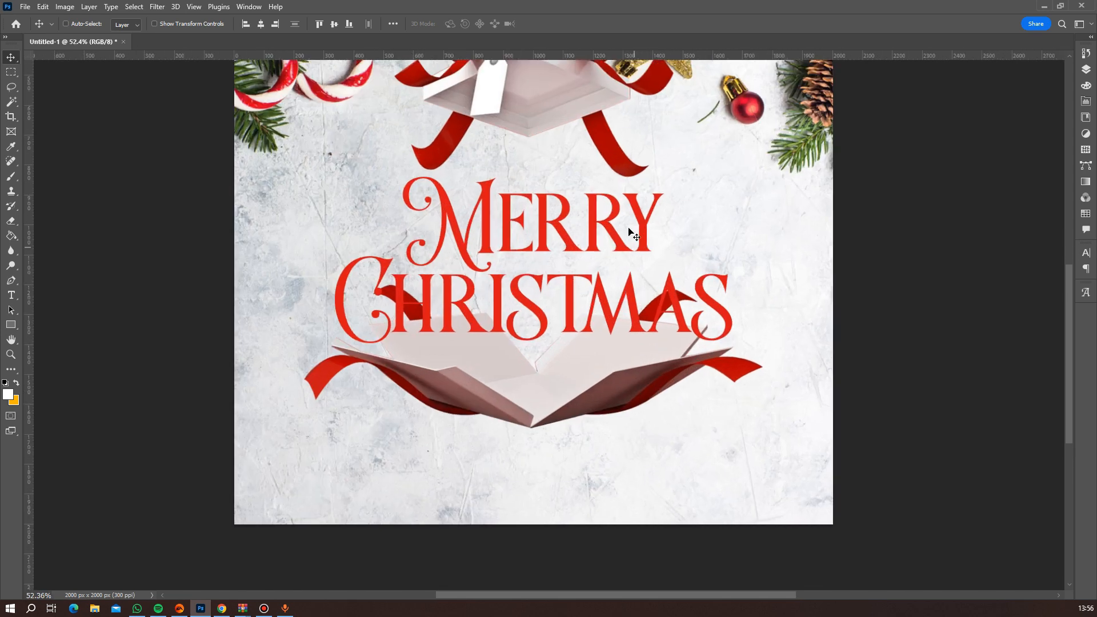
right_click(536, 111)
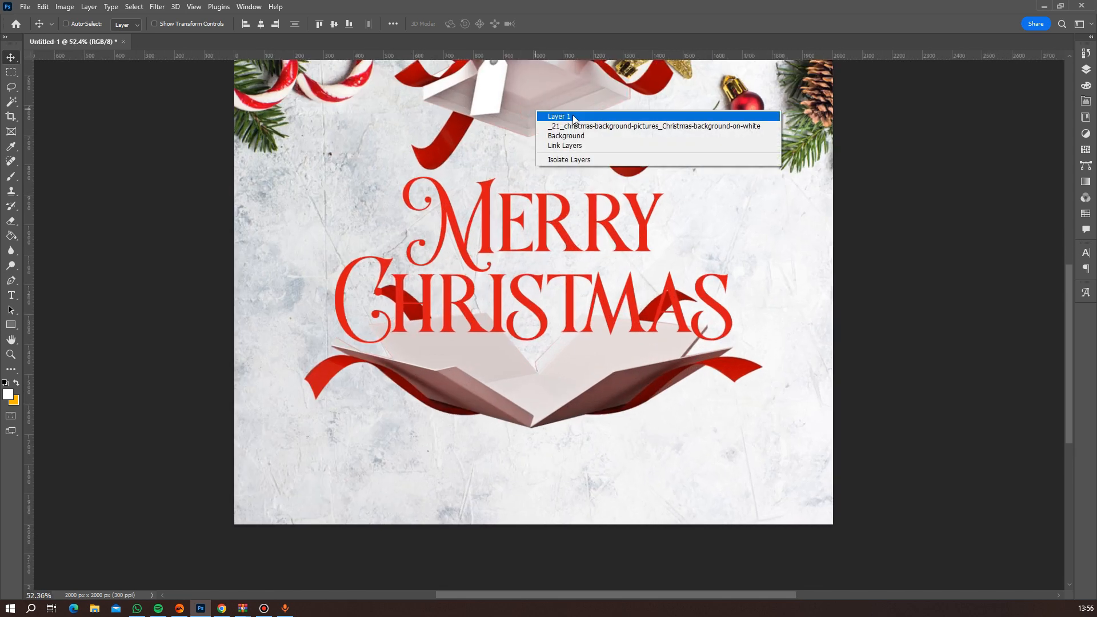
click(560, 116)
drag(566, 115, 574, 151)
scroll(629, 205, down, 4)
scroll(637, 234, up, 4)
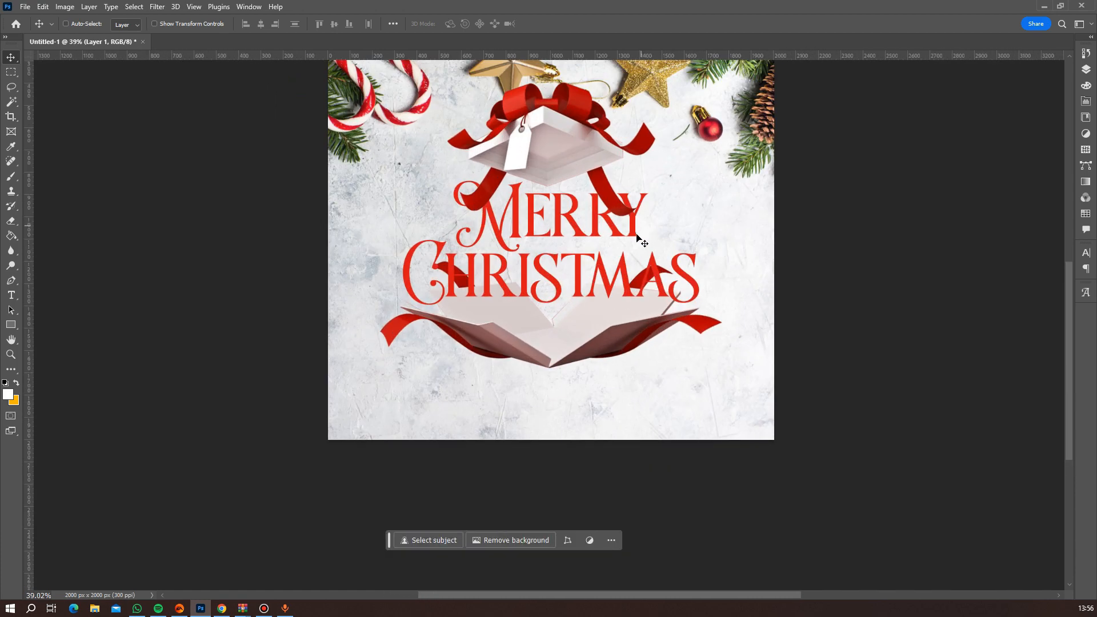
Reorder the gift box lid's layer to sit below the Merry and Christmas text layers.
click(1085, 70)
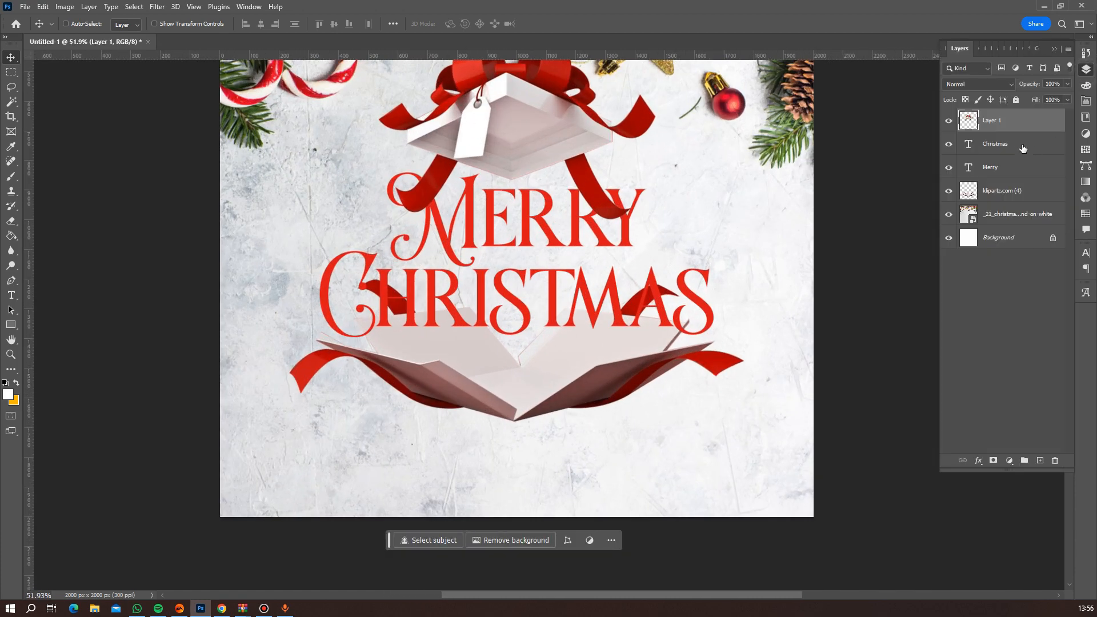
drag(1021, 124, 1022, 186)
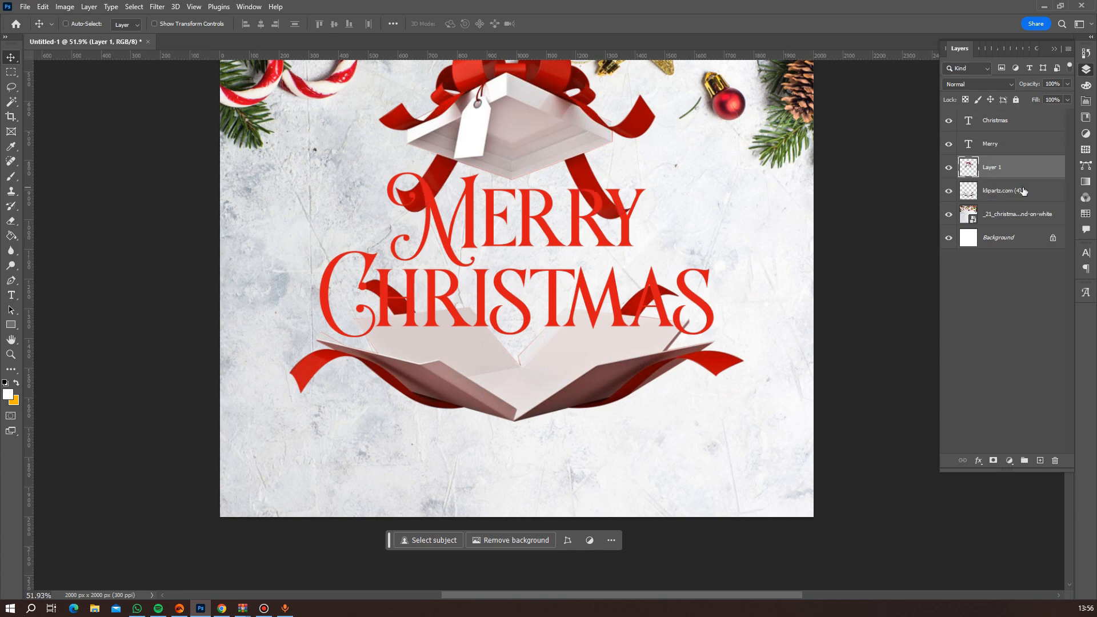
scroll(469, 268, down, 5)
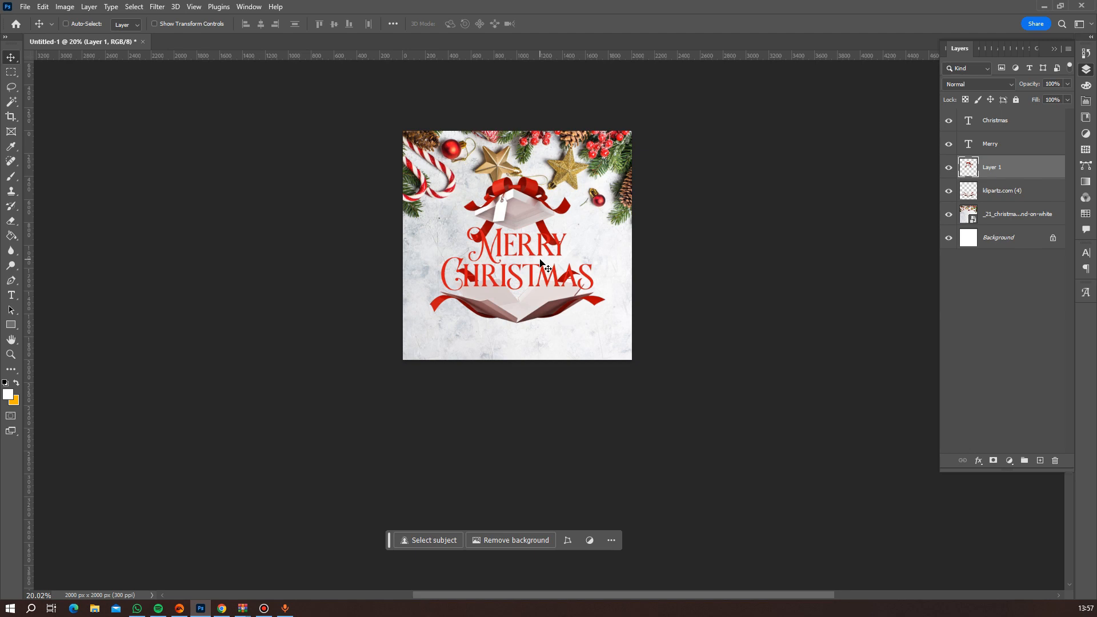
scroll(540, 263, up, 5)
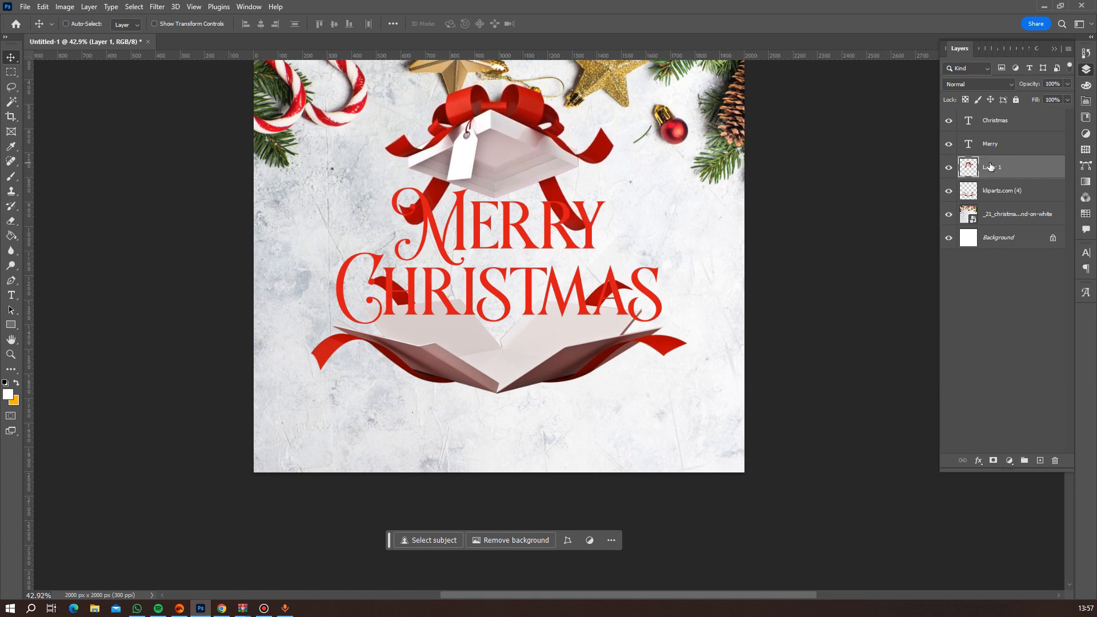
scroll(698, 324, down, 3)
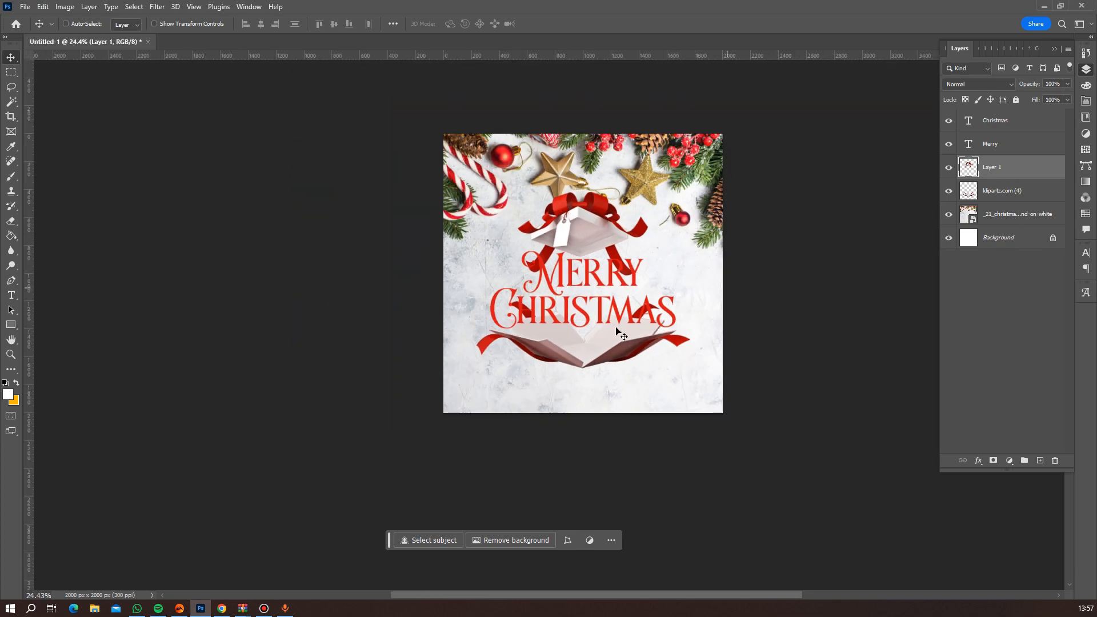
Swap the foreground and background colours to make orange the painting colour, and activate the Brush tool.
scroll(620, 335, down, 1)
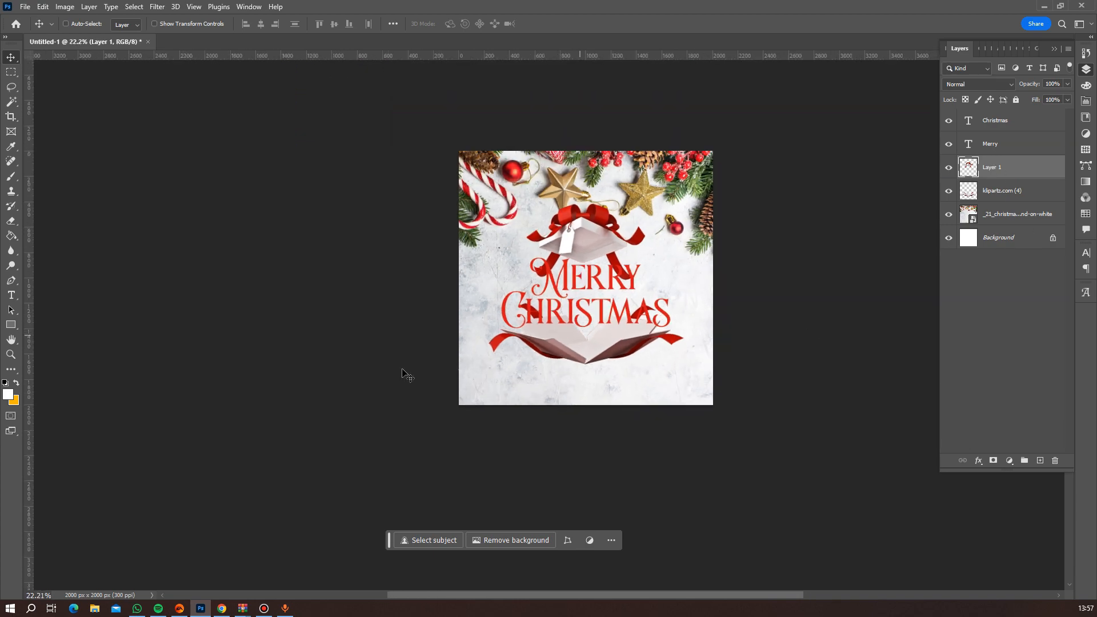
click(15, 384)
key(F7)
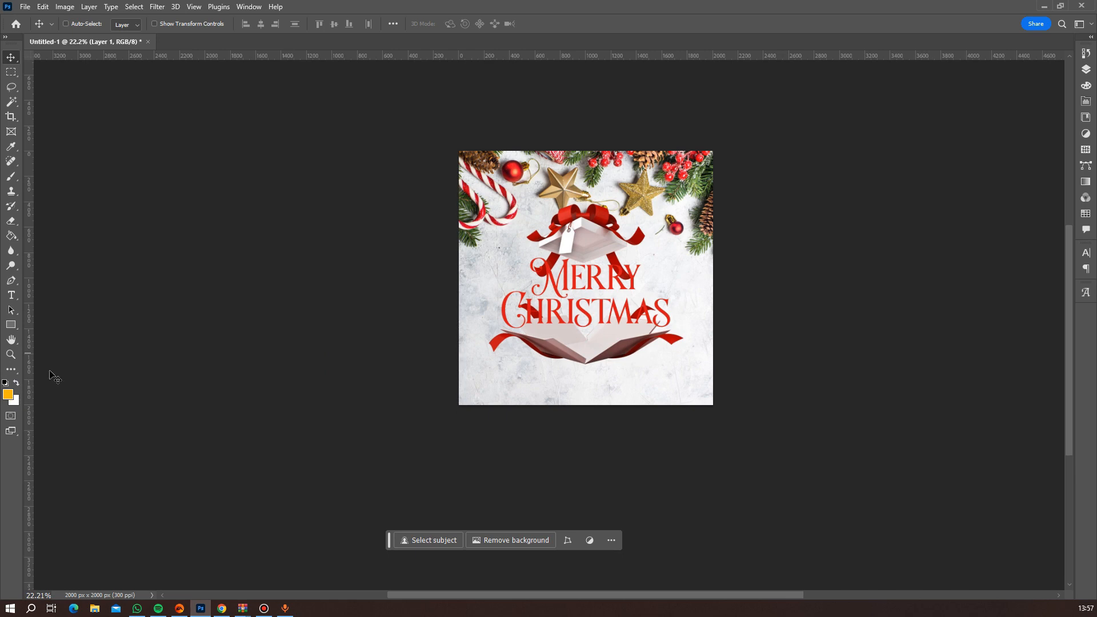
scroll(630, 260, up, 2)
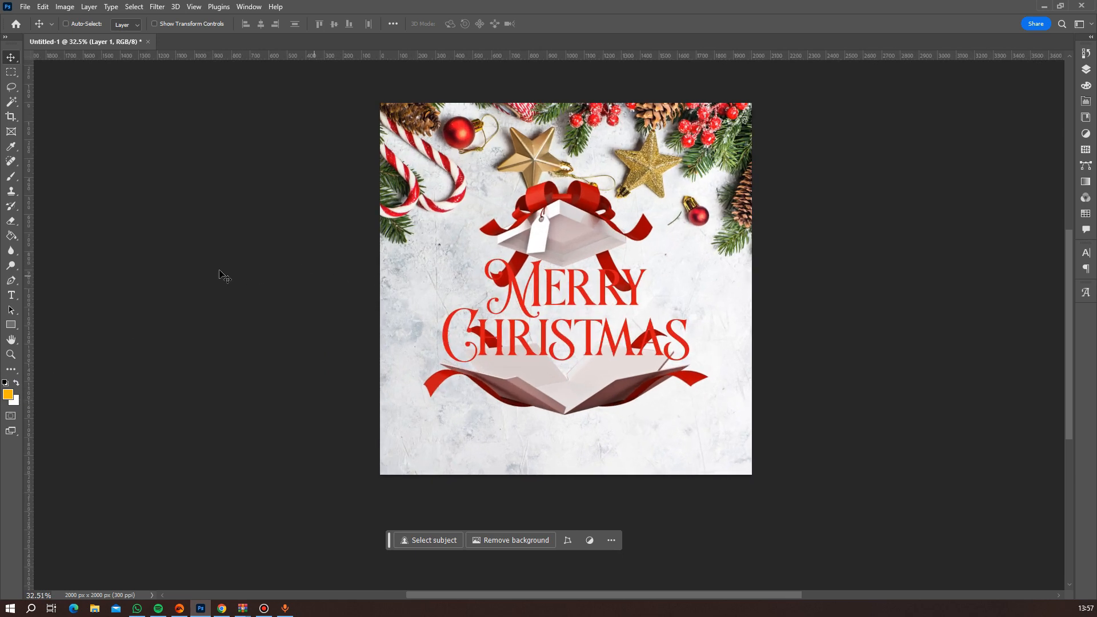
click(11, 179)
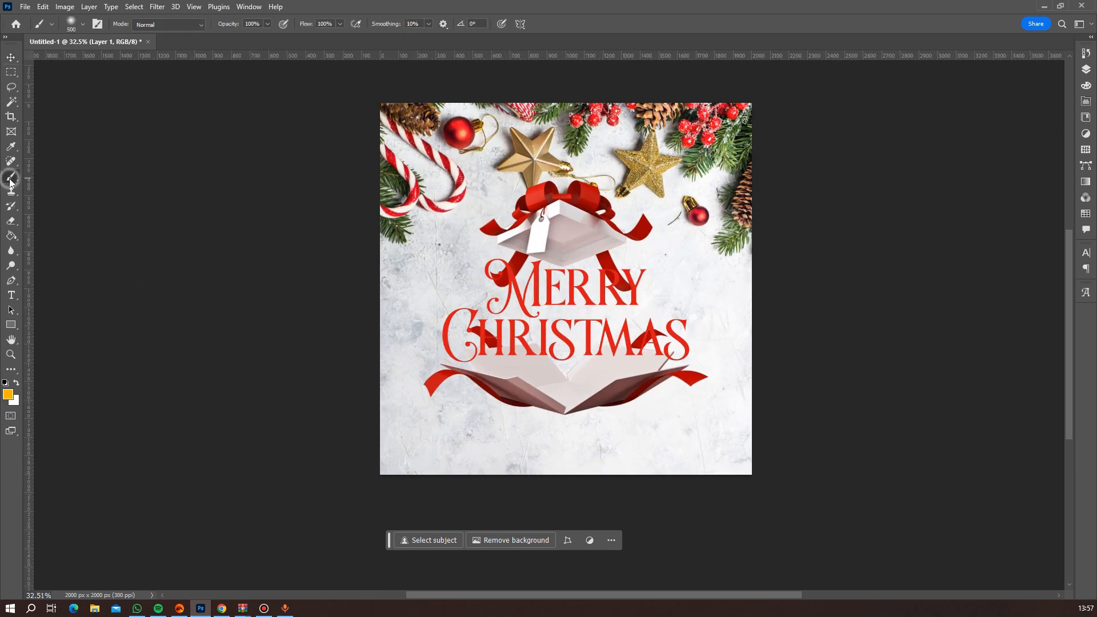
Select the Merry and Christmas text layers together and group them.
click(1087, 75)
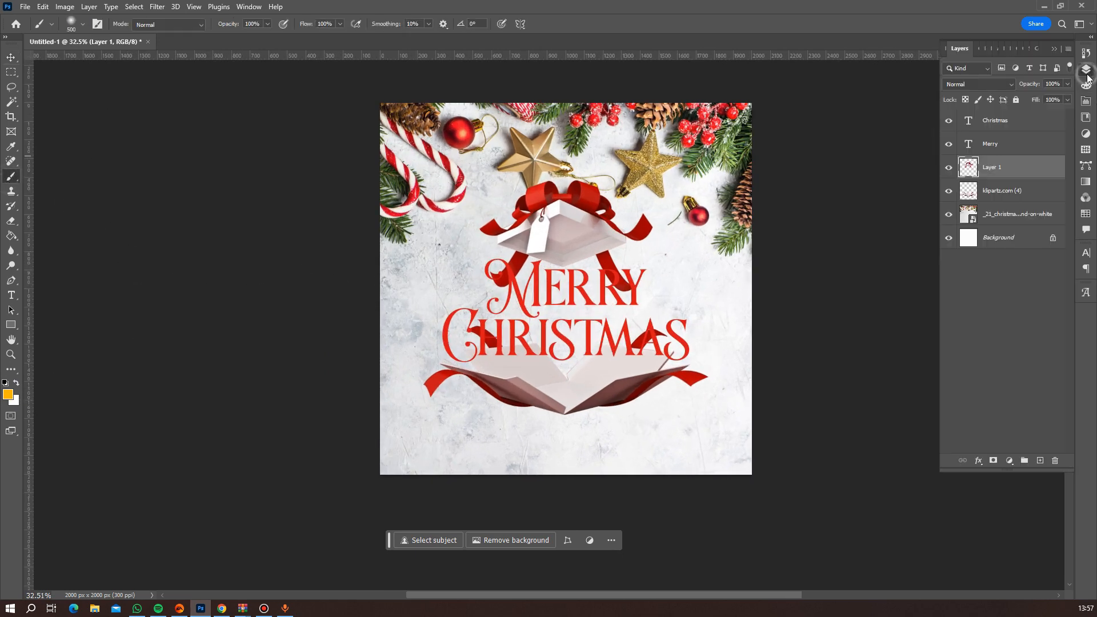
click(1006, 146)
shift+click(1007, 123)
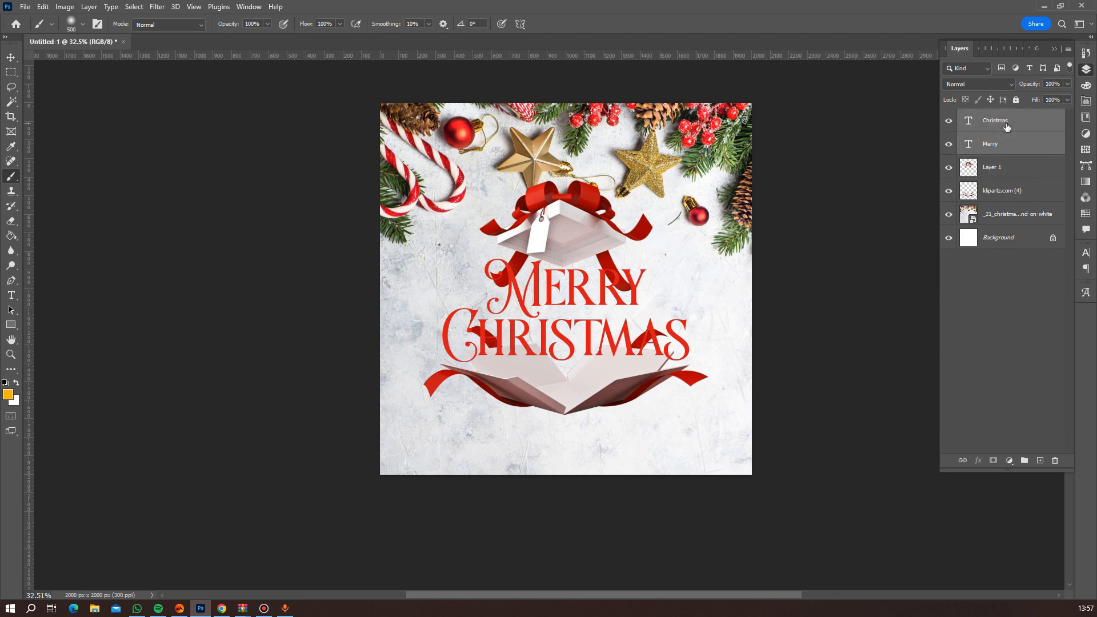
key(ctrl+g)
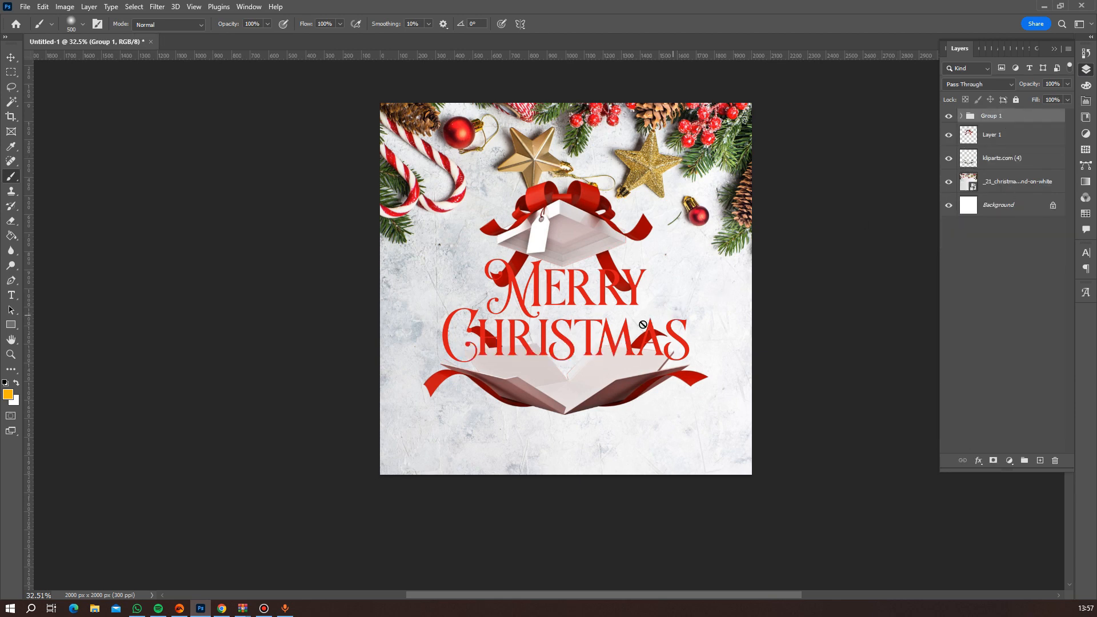
Add a new empty layer above the text group and name it "Light layer".
scroll(677, 324, up, 2)
scroll(676, 324, up, 2)
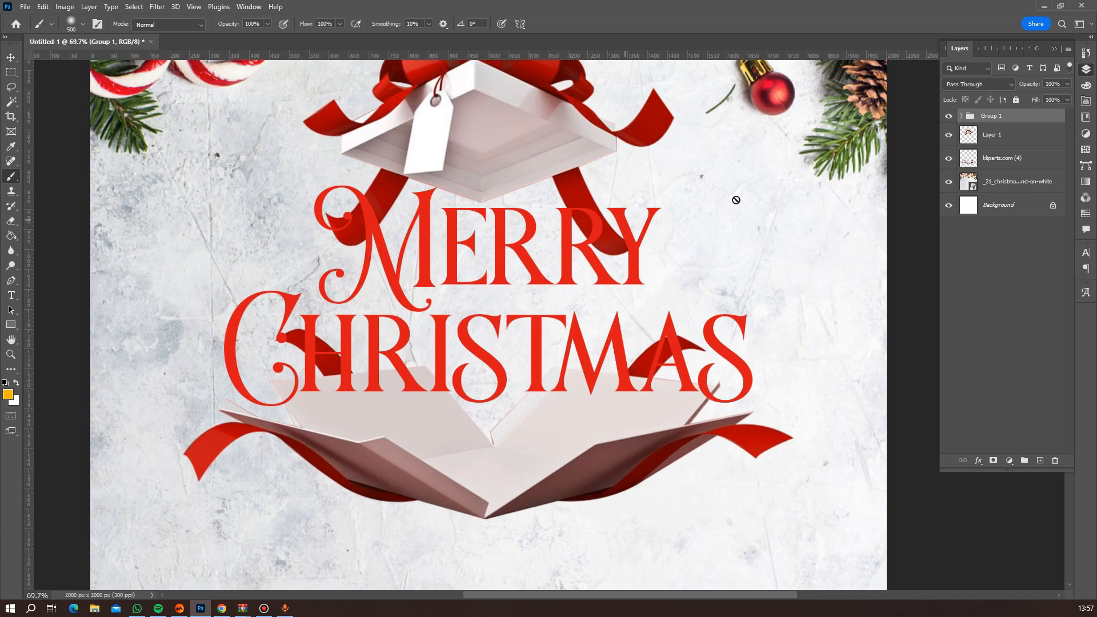
click(1040, 461)
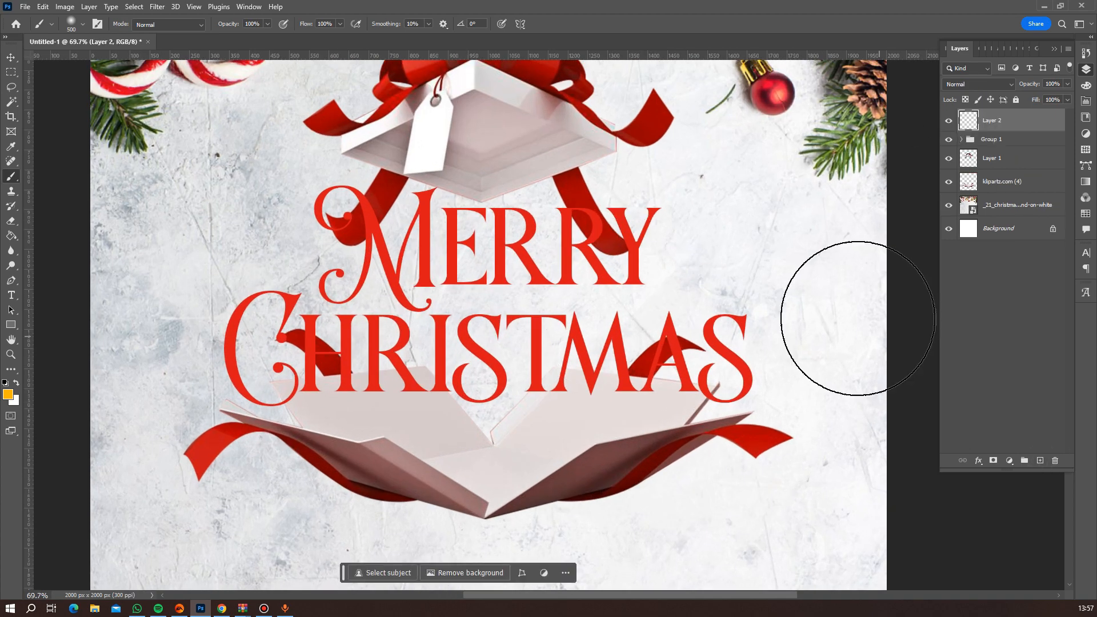
double_click(990, 122)
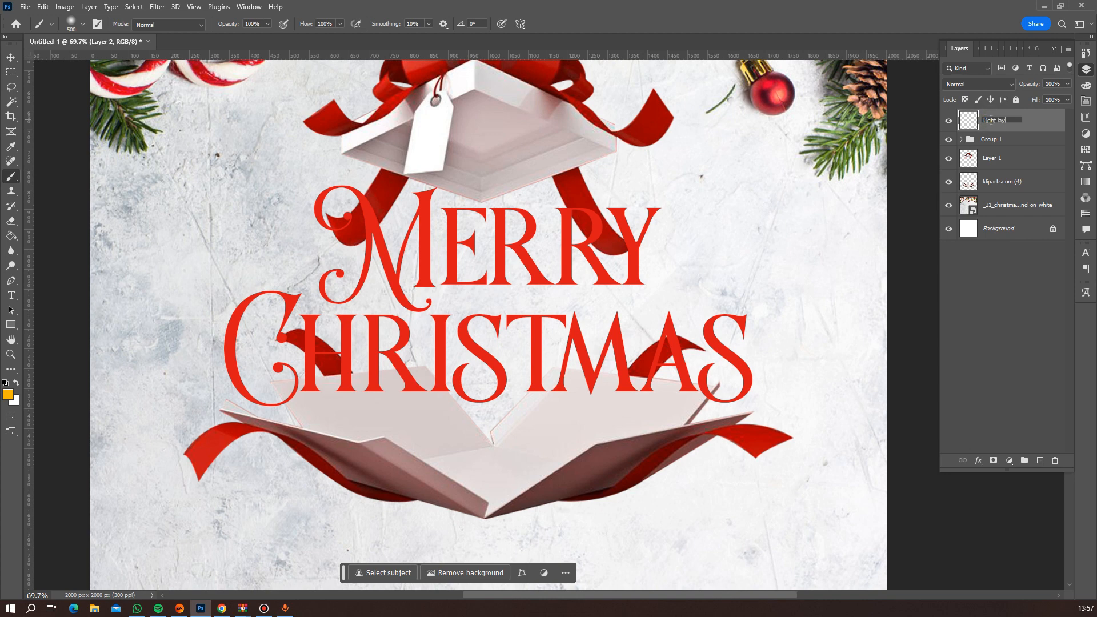
key(Return)
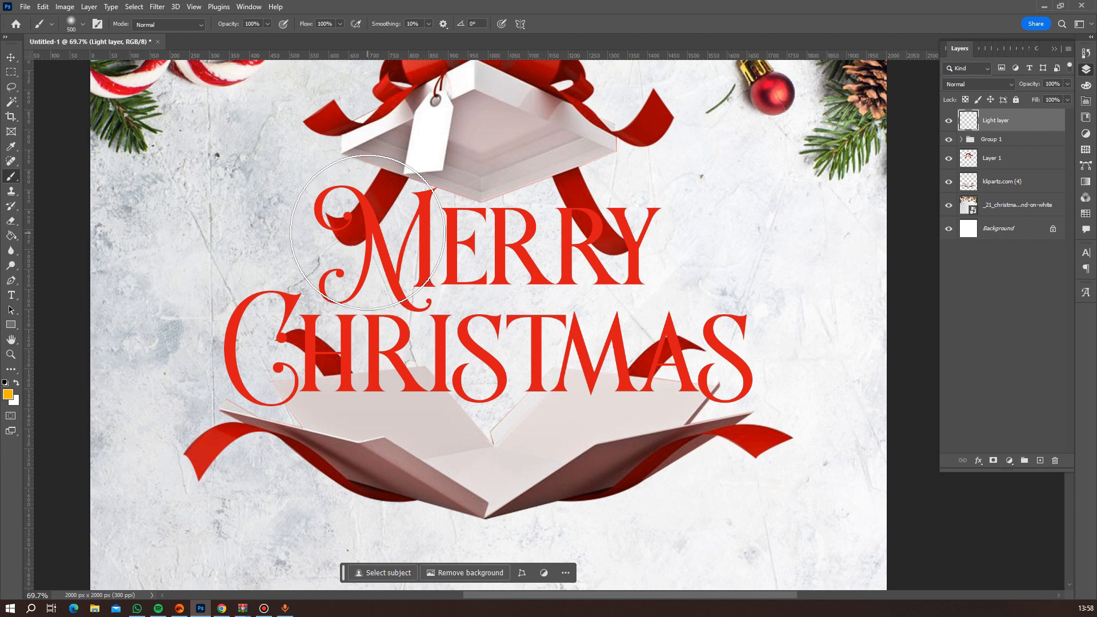
Paint five soft orange spots with the 500 px brush over both ends of Merry, both ends of Christmas and the middle of the lettering.
click(361, 209)
key(F7)
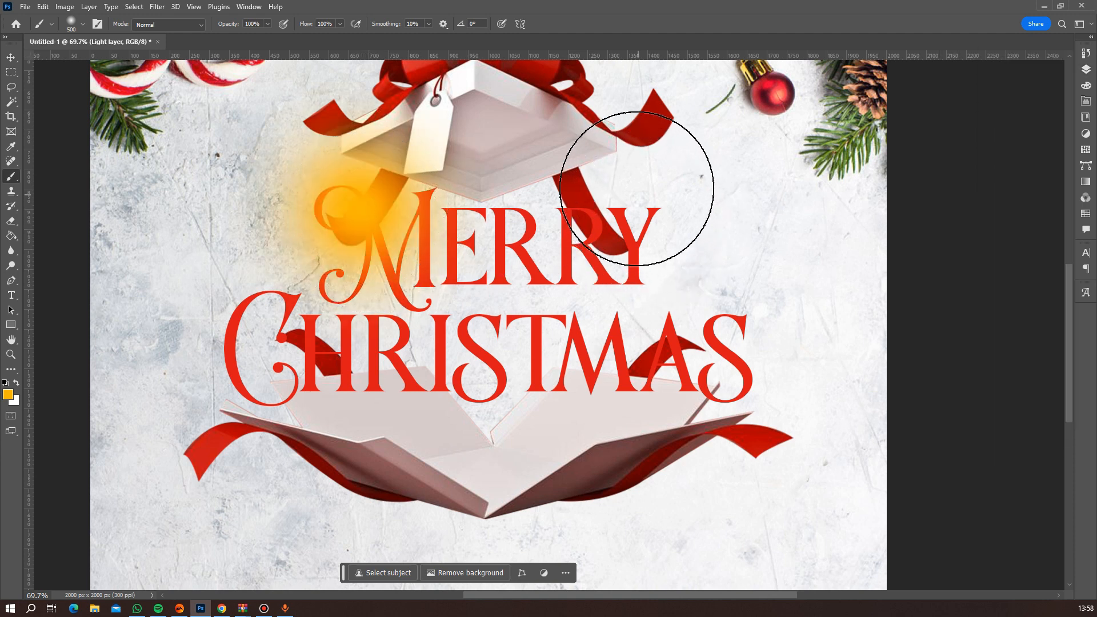
click(635, 175)
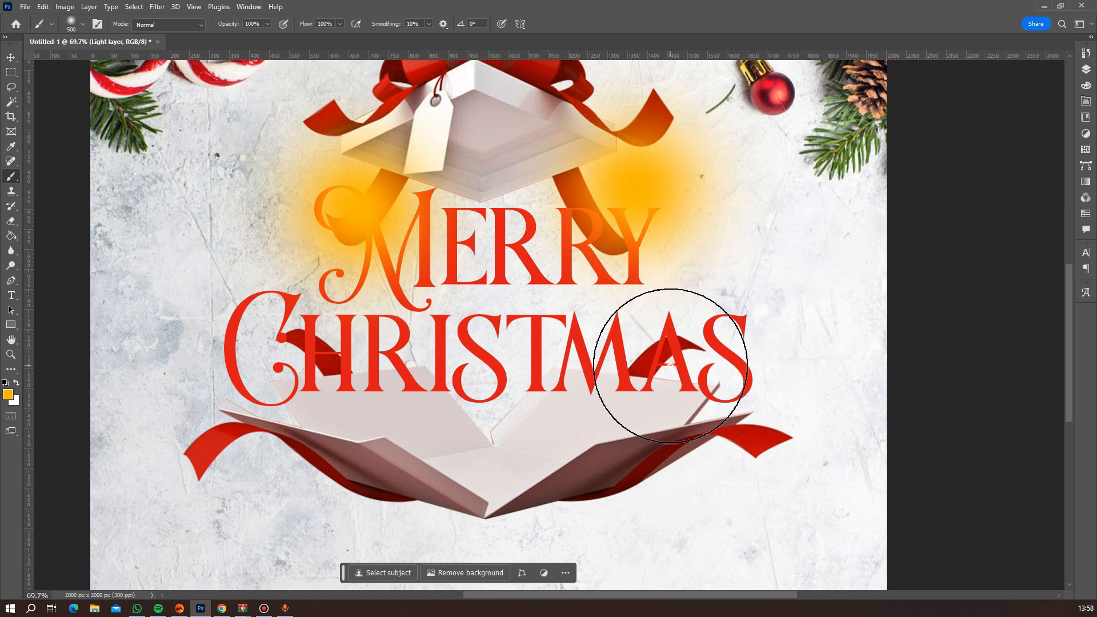
click(680, 359)
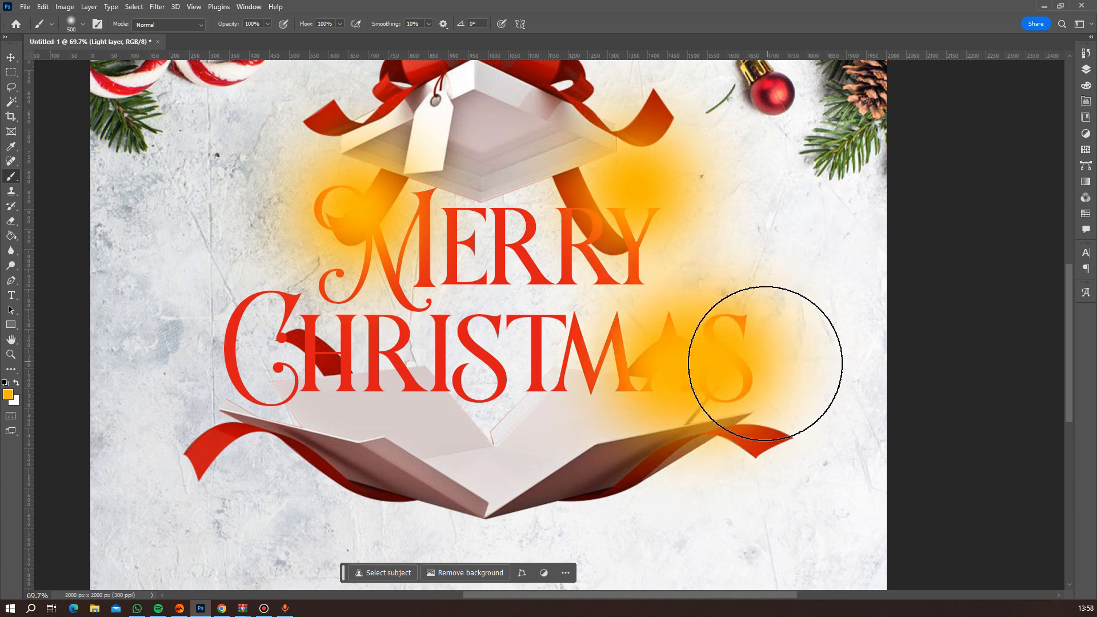
click(259, 373)
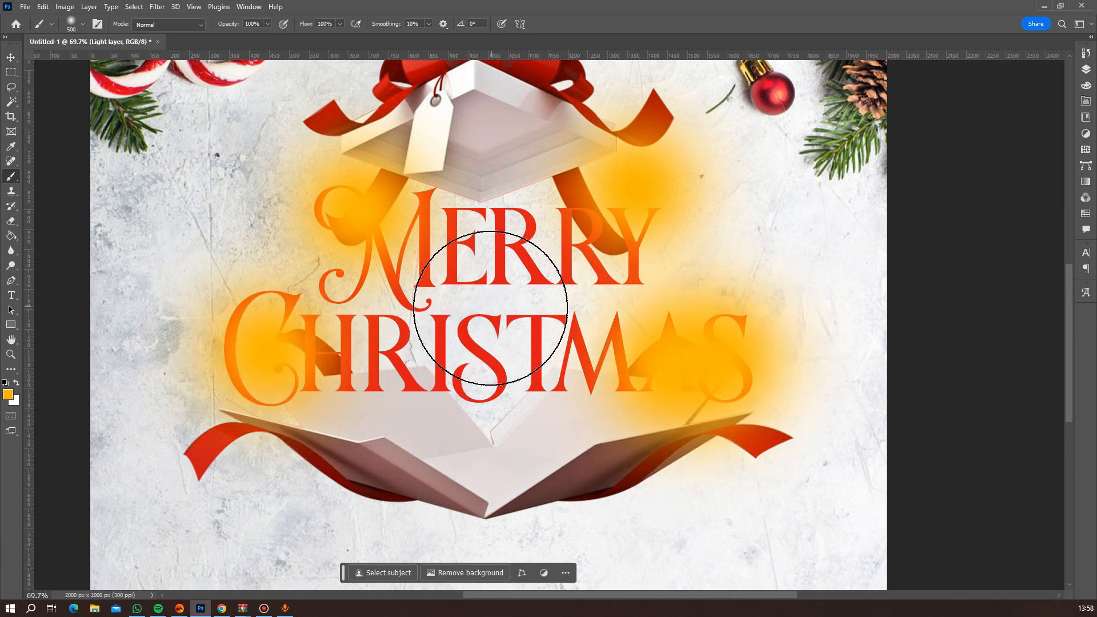
click(484, 312)
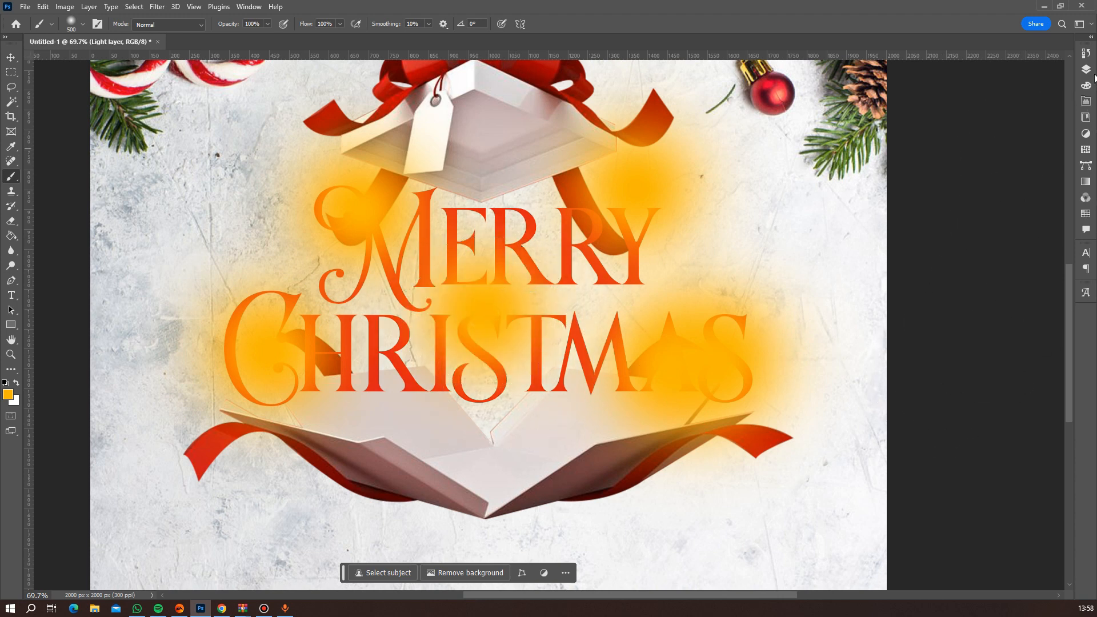
Set the Light layer's blend mode to Screen and clip it to the text group below.
click(1085, 70)
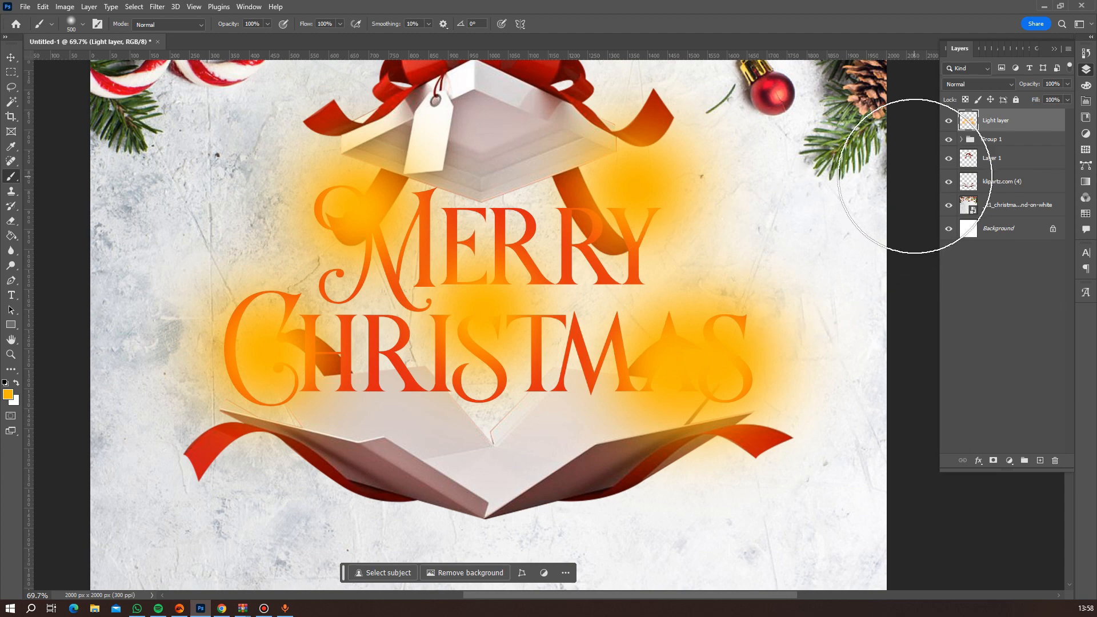
click(969, 87)
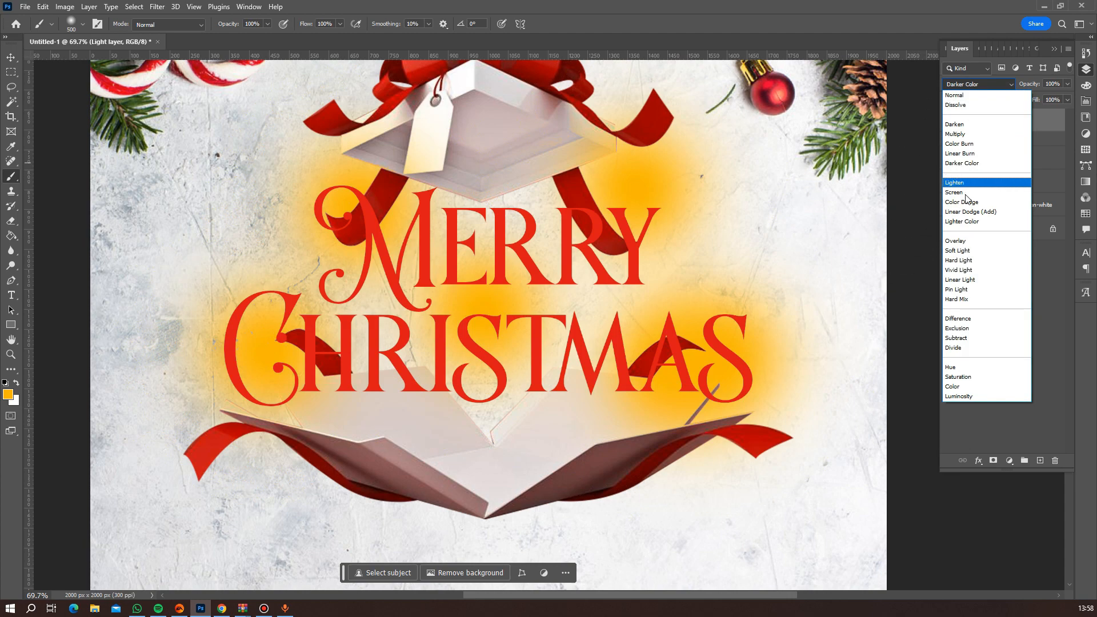
click(965, 194)
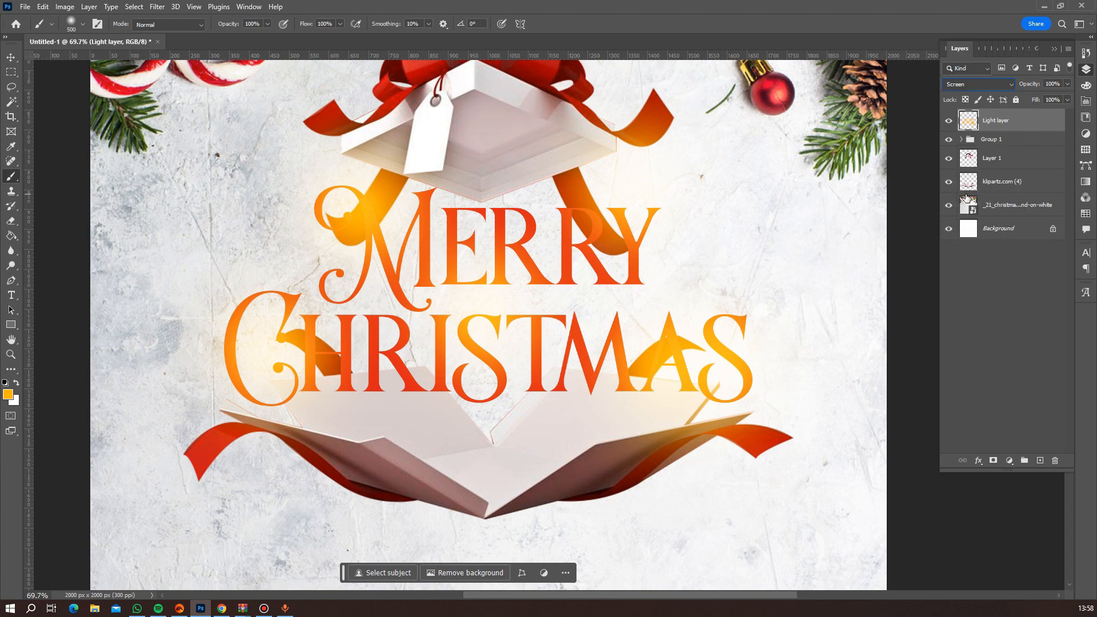
right_click(1018, 127)
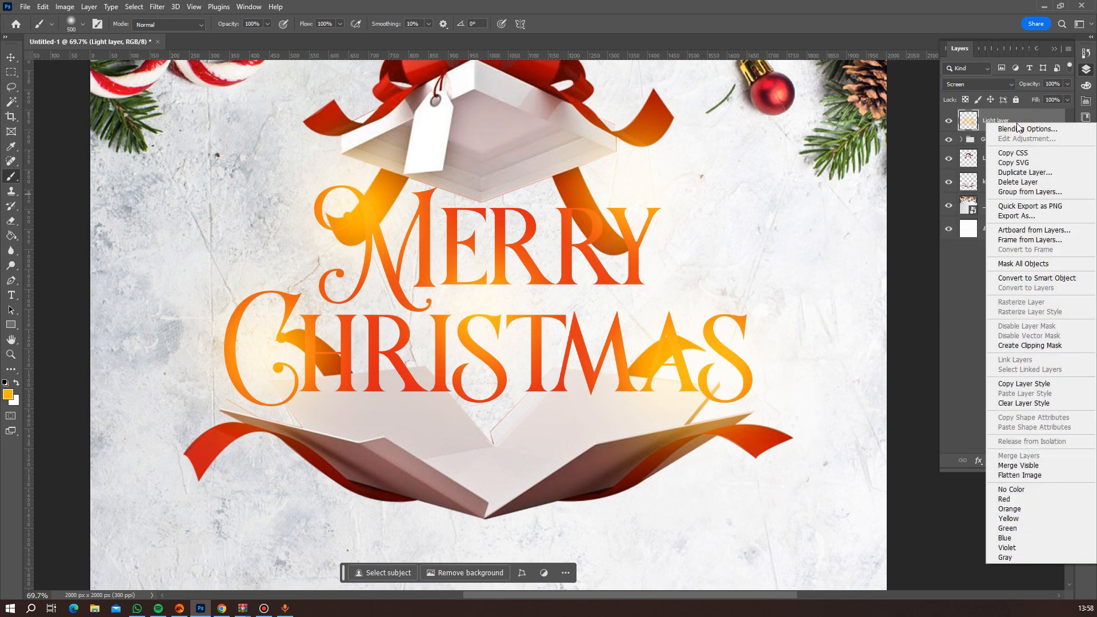
click(1024, 344)
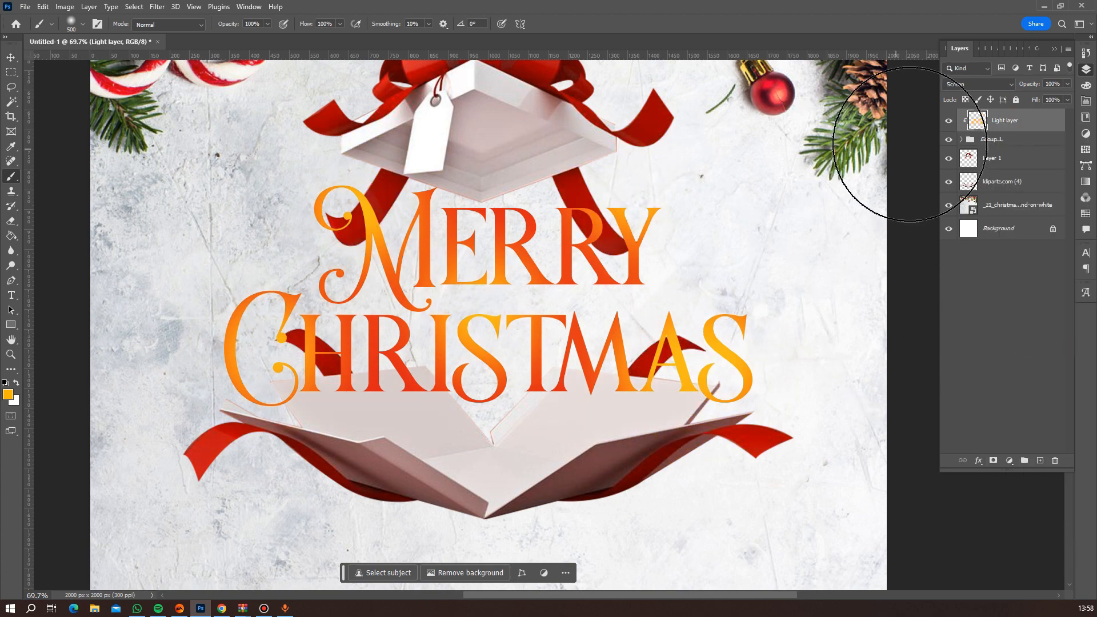
Rename the group holding the Merry and Christmas text as "text layer".
double_click(988, 140)
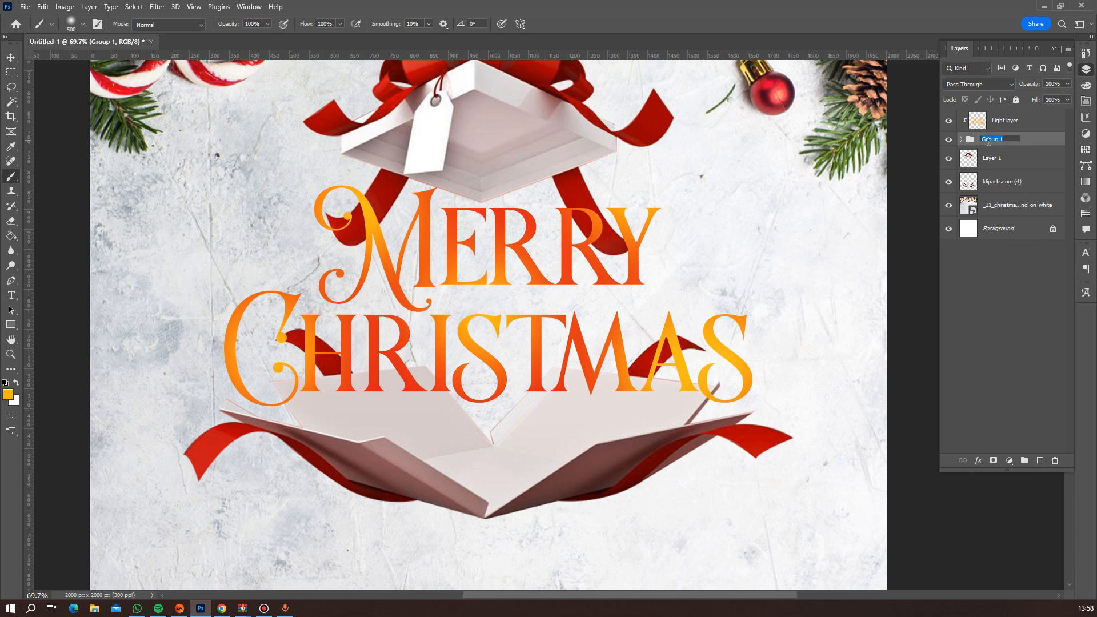
text(text layer)
key(Return)
Enlarge the Light layer slightly with Free Transform so its orange spots spread wider over the lettering.
scroll(743, 394, down, 5)
scroll(738, 395, up, 4)
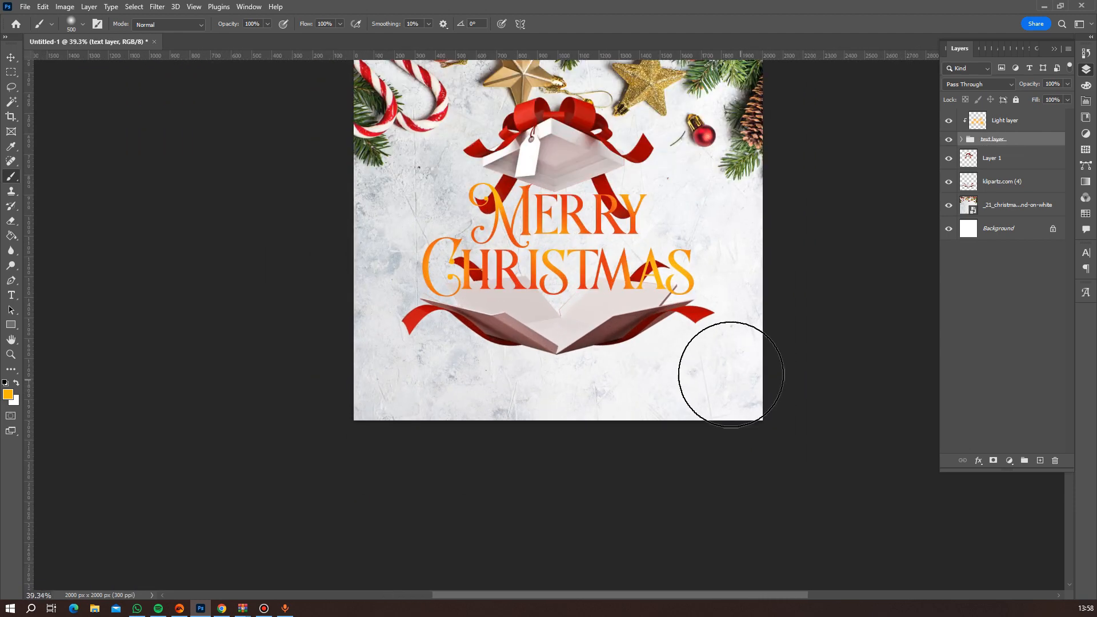
click(994, 122)
key(ctrl+t)
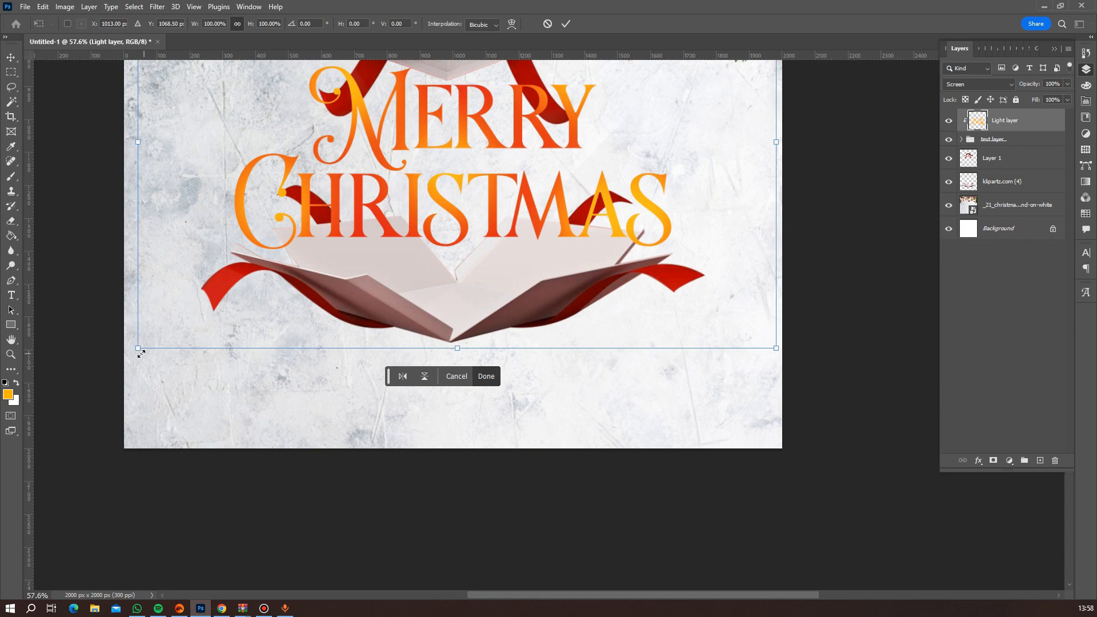
mouse_move(141, 354)
mouse_down()
mouse_move(105, 374)
mouse_move(98, 400)
mouse_up()
key(Return)
key(b)
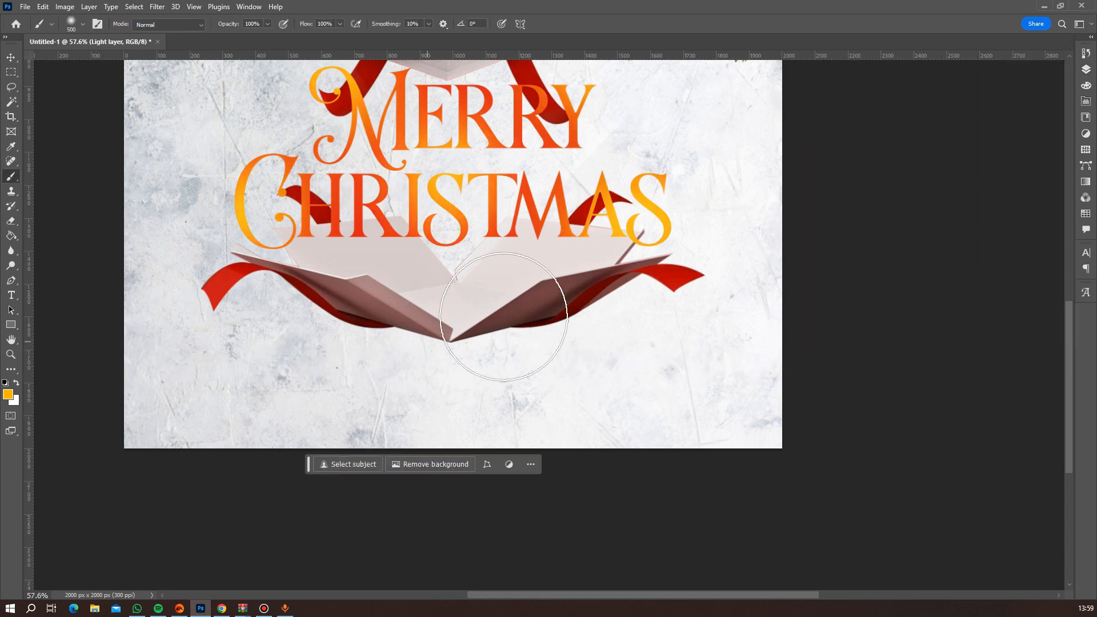
Check the orange highlights on the Merry Christmas lettering up close and against the whole flyer.
scroll(504, 317, down, 5)
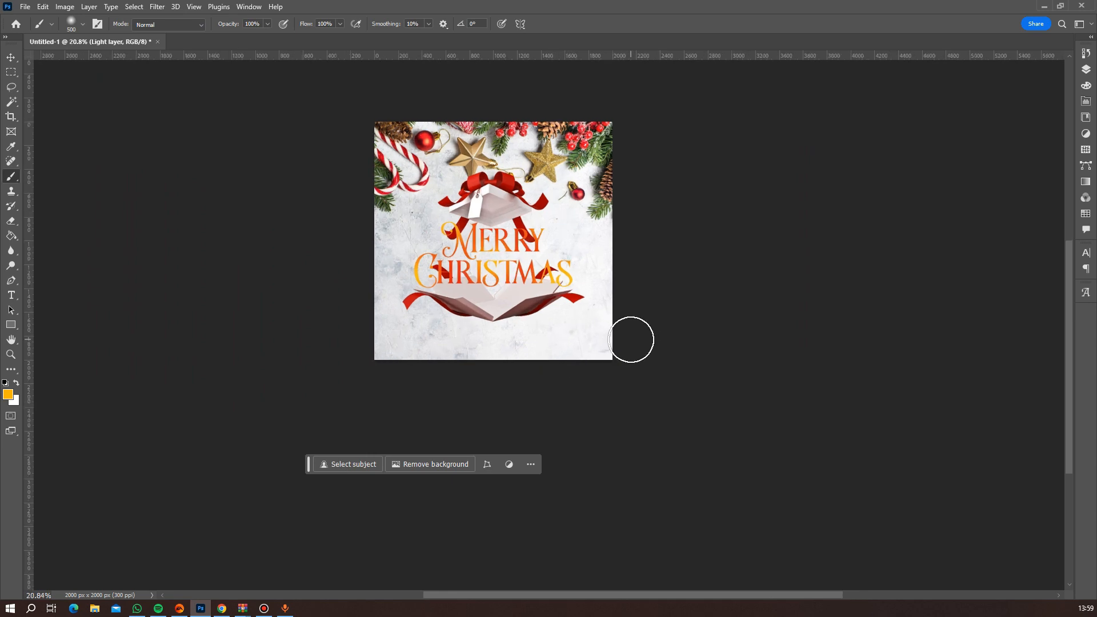
scroll(631, 339, up, 6)
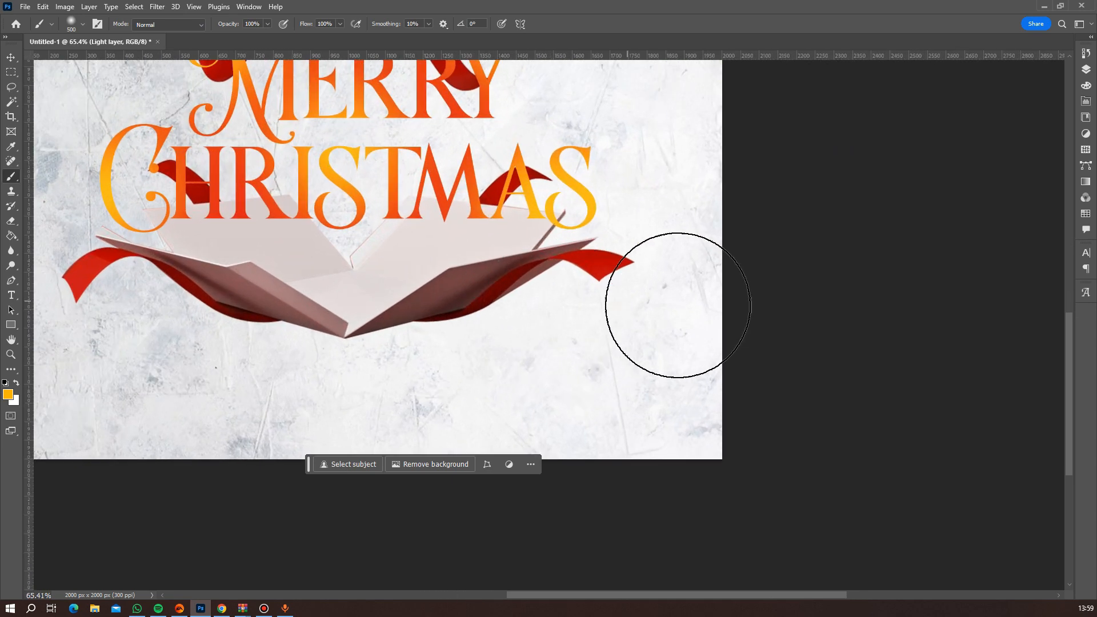
click(1086, 70)
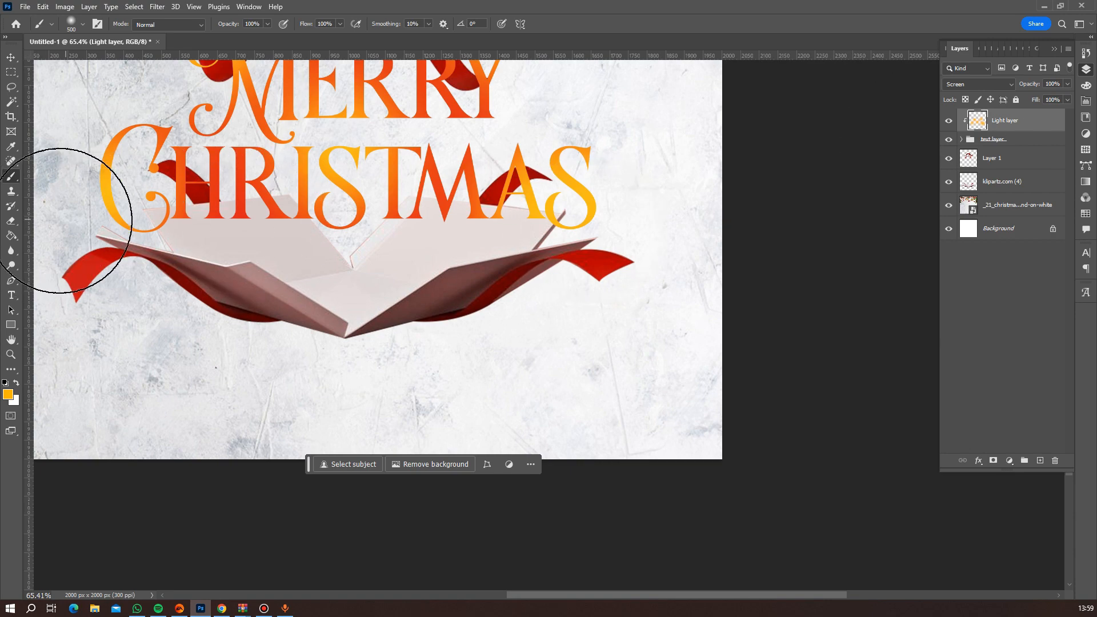
key(e)
scroll(295, 250, down, 6)
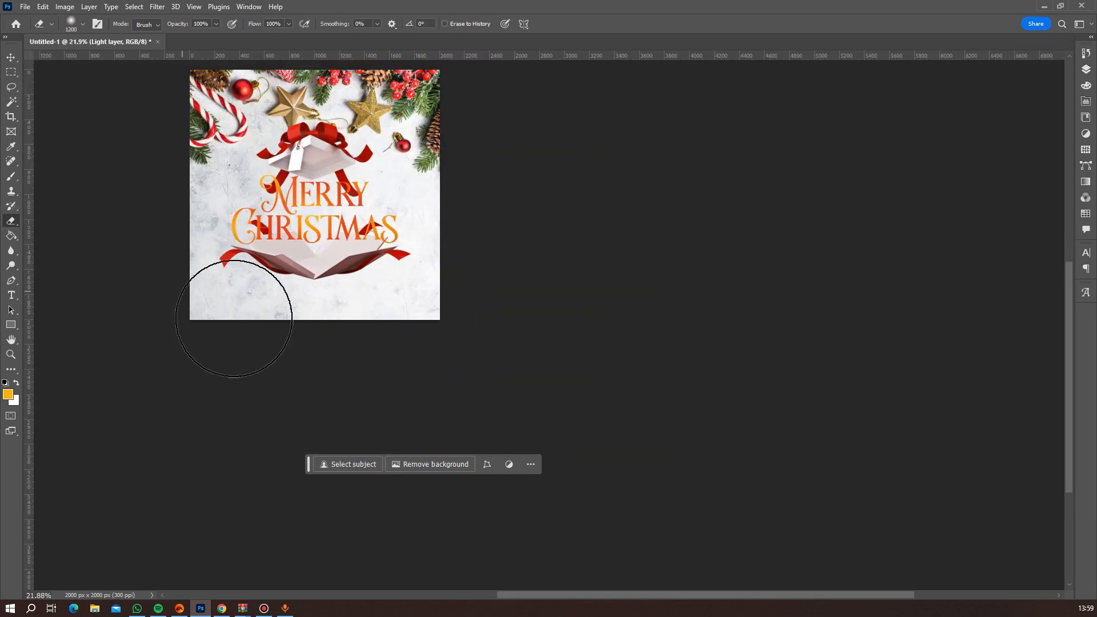
scroll(369, 277, up, 4)
scroll(357, 267, down, 5)
scroll(309, 297, up, 1)
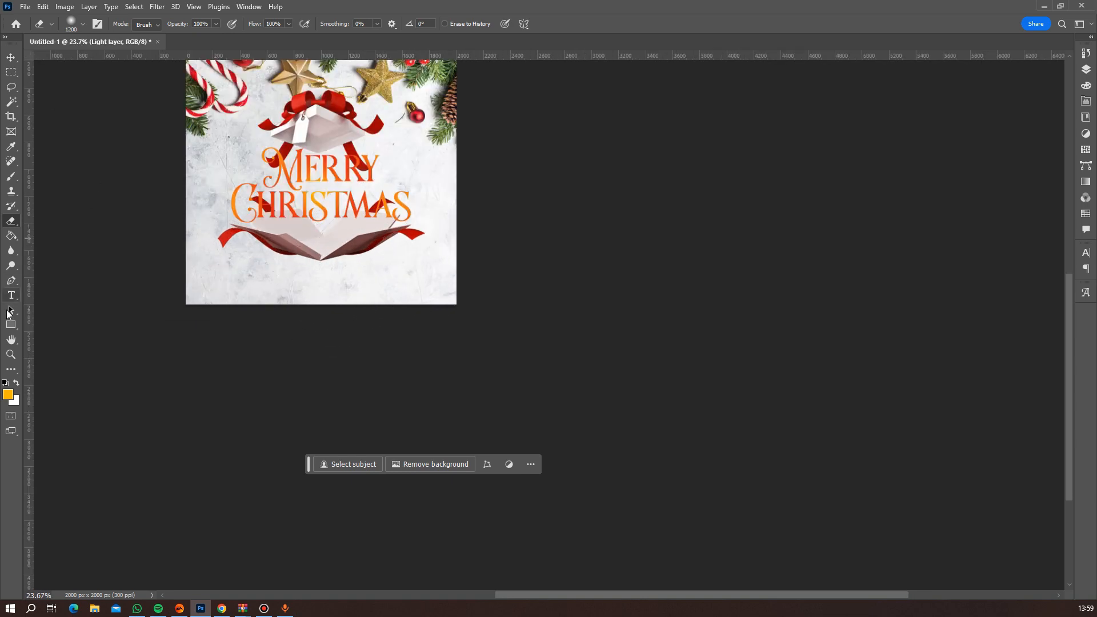
click(11, 340)
drag(215, 217, 331, 313)
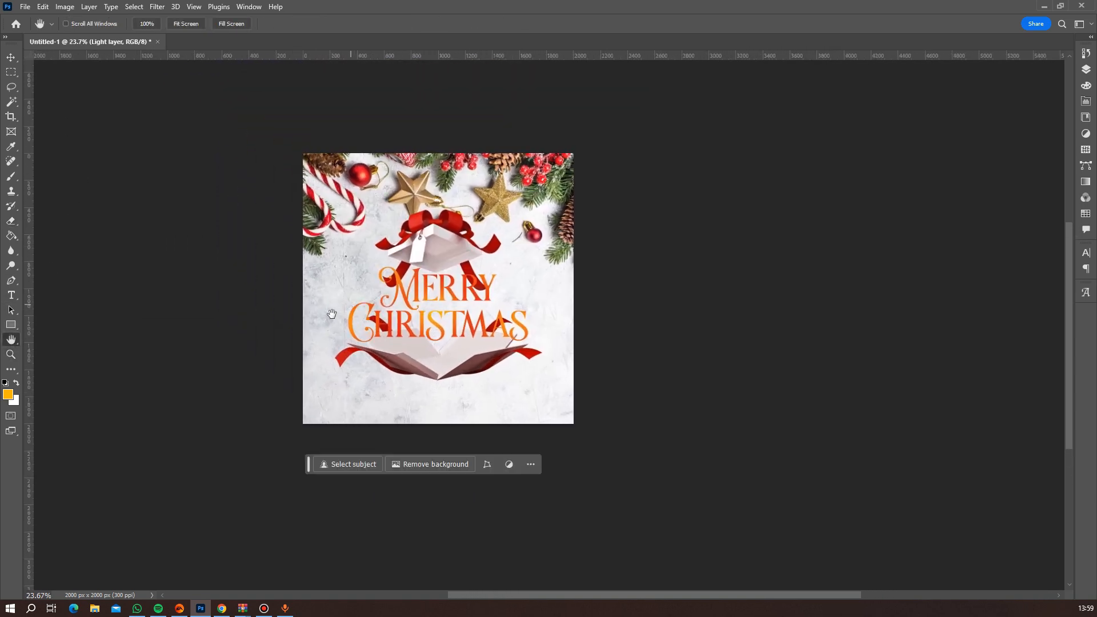
scroll(332, 313, up, 4)
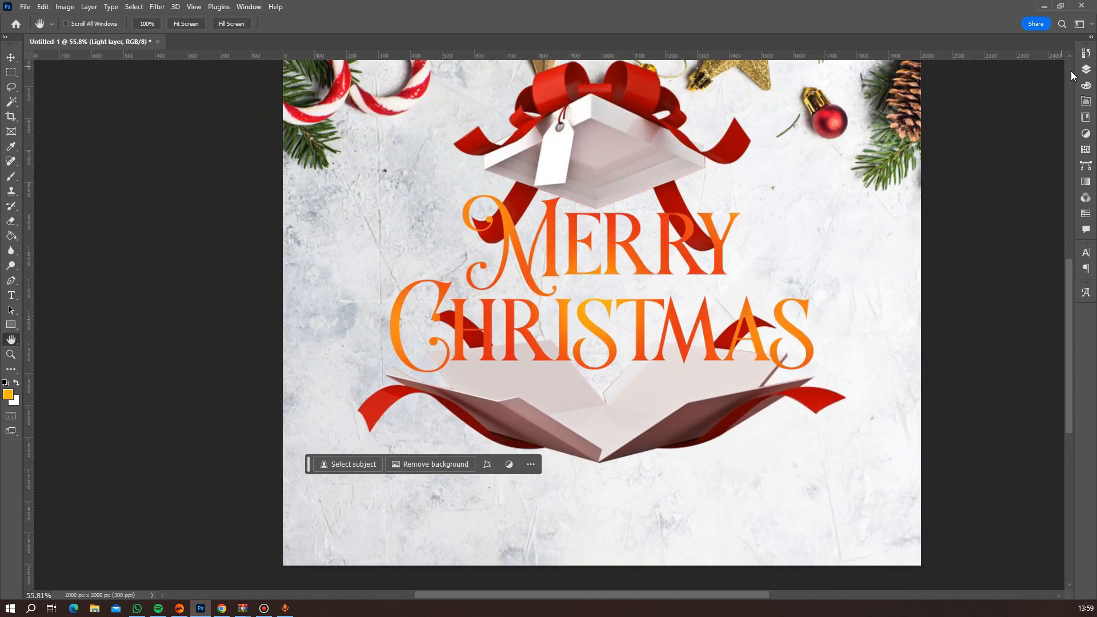
Nudge the Merry text straight down in small increments so it sits closer to the Christmas line.
click(1086, 70)
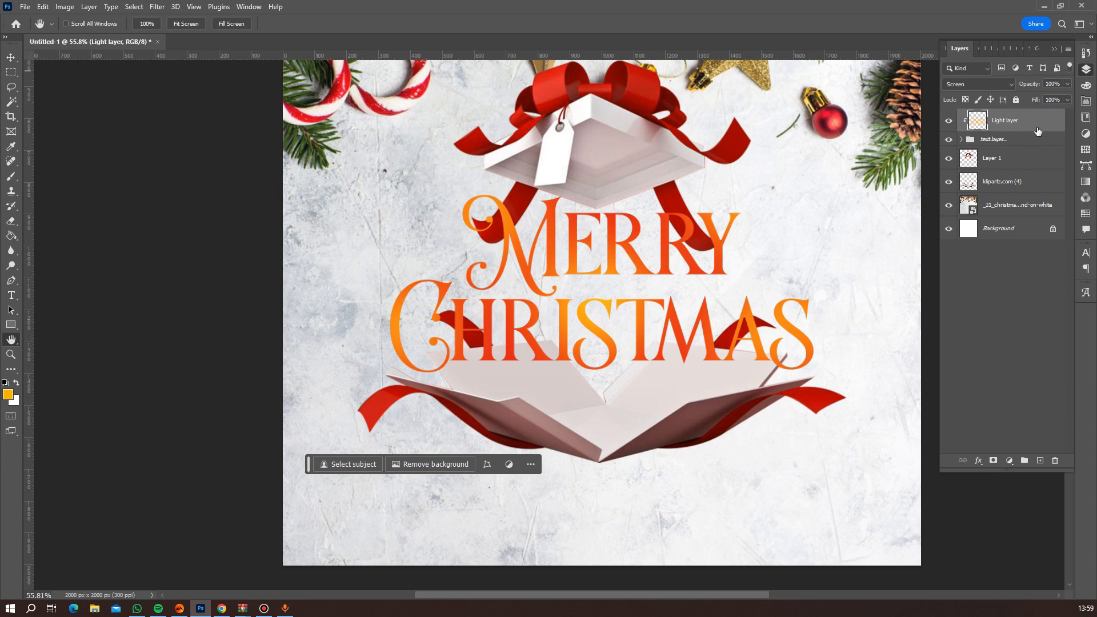
click(962, 140)
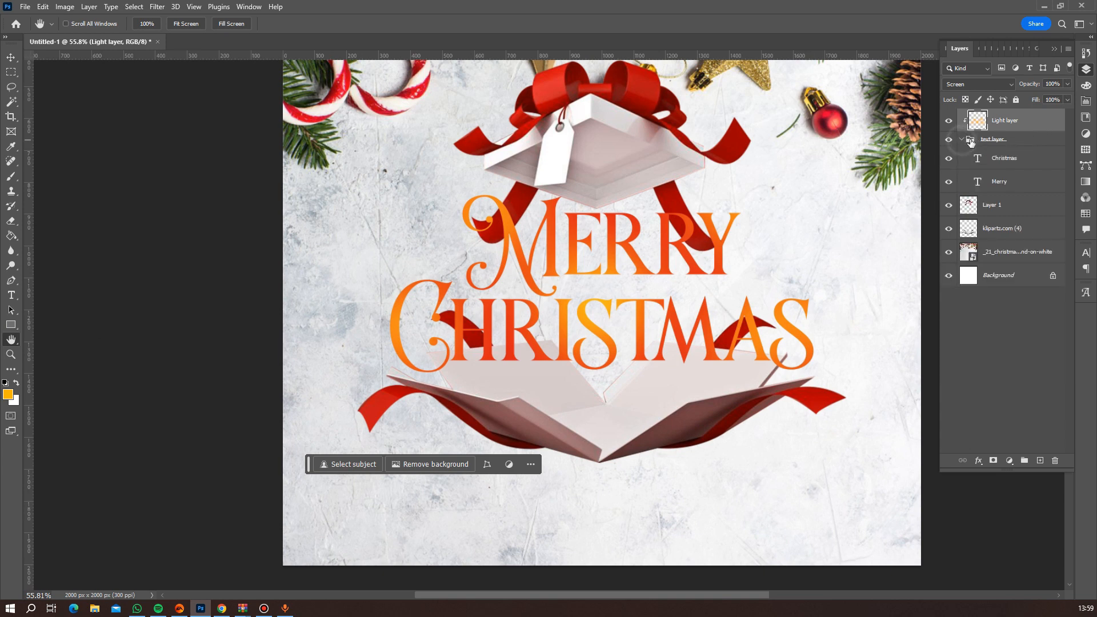
click(1004, 182)
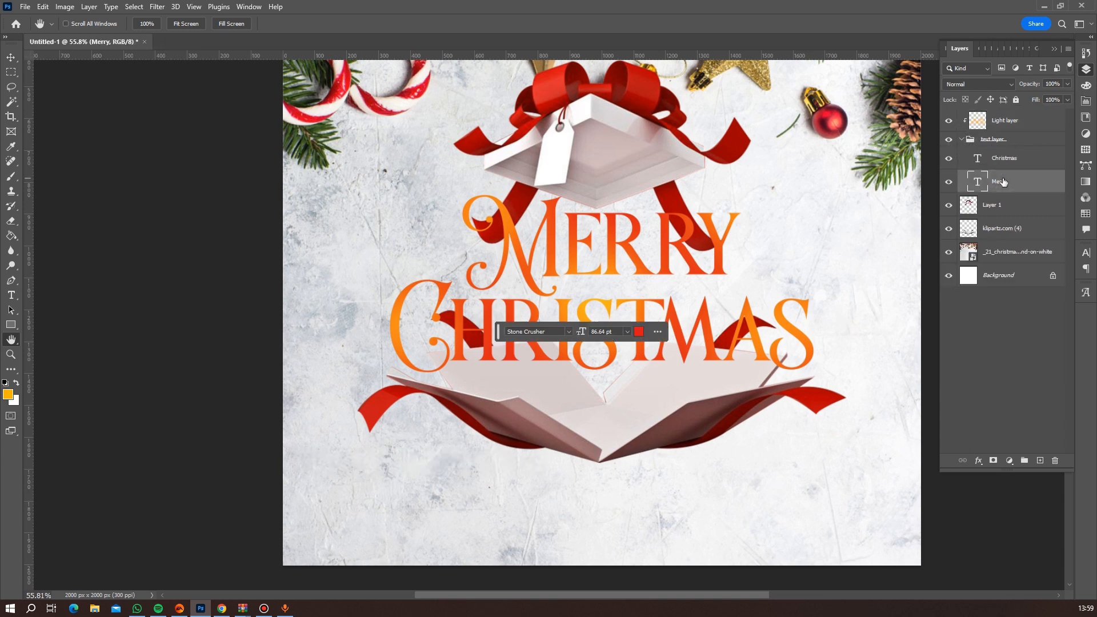
key(v)
key(Down)
key(Down)
key(Down)
key(Down)
key(Down)
key(Down)
key(Down)
key(Down)
key(Down)
key(Down)
key(Down)
key(Down)
key(Down)
key(Down)
key(Down)
key(Down)
key(Down)
key(Down)
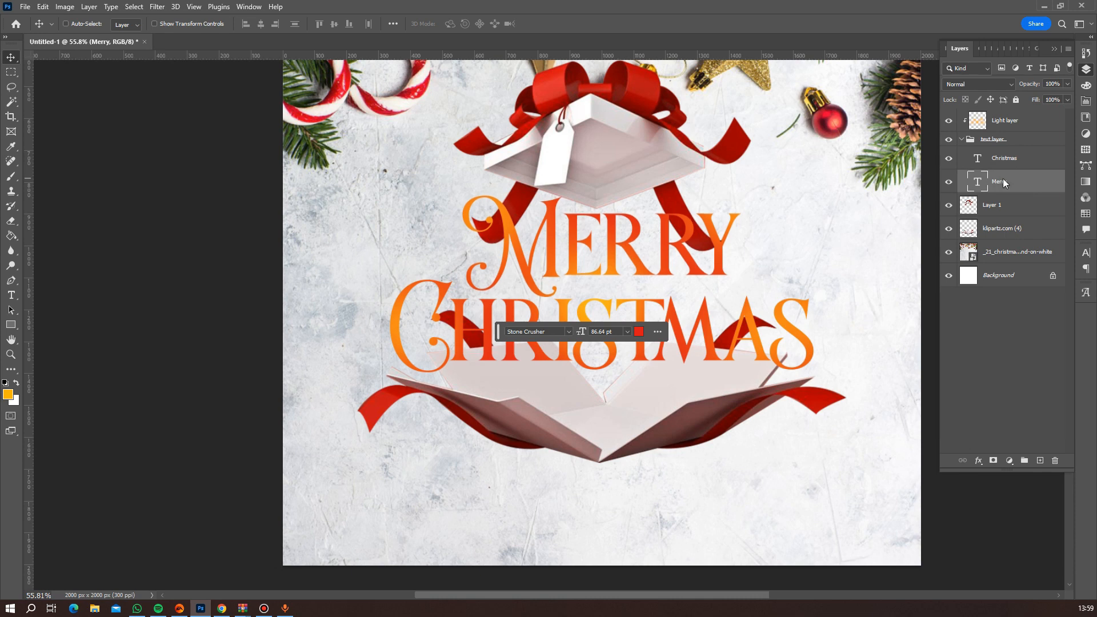
key(Down)
key(Down)
key(Down)
key(Down)
key(Down)
key(Down)
key(Down)
key(Down)
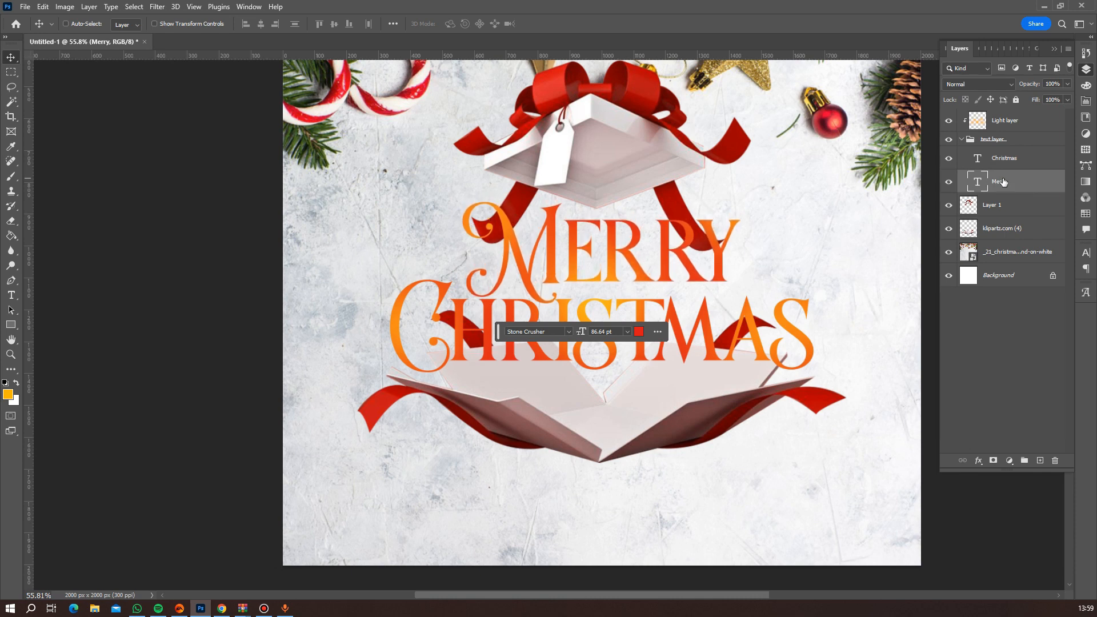
key(Down)
key(Down)
key(Down)
key(Down)
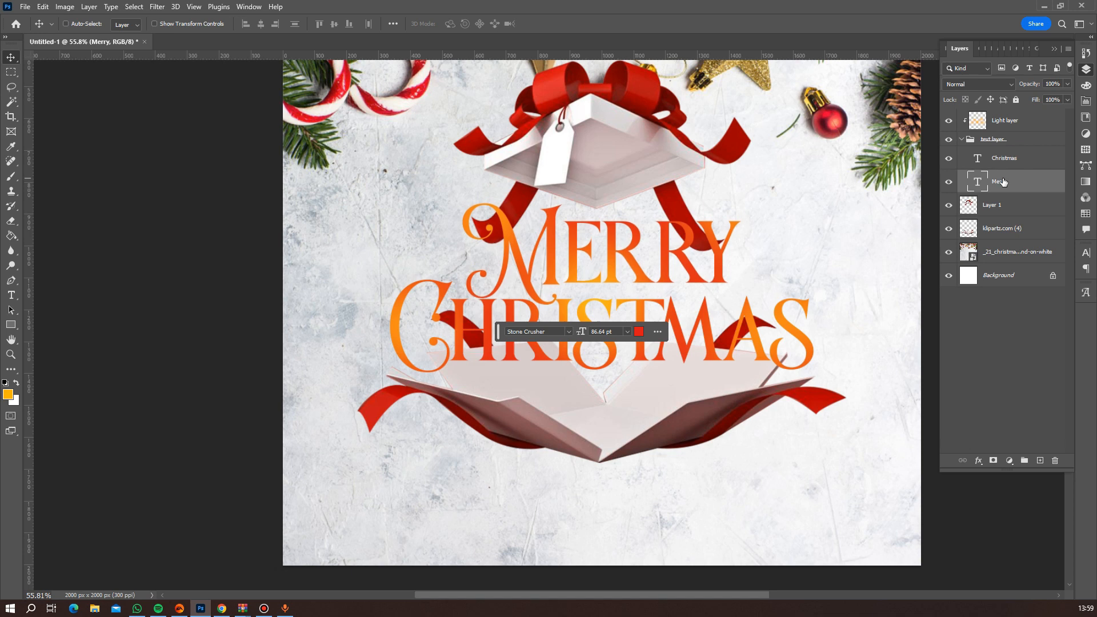
key(Down)
key(Down)
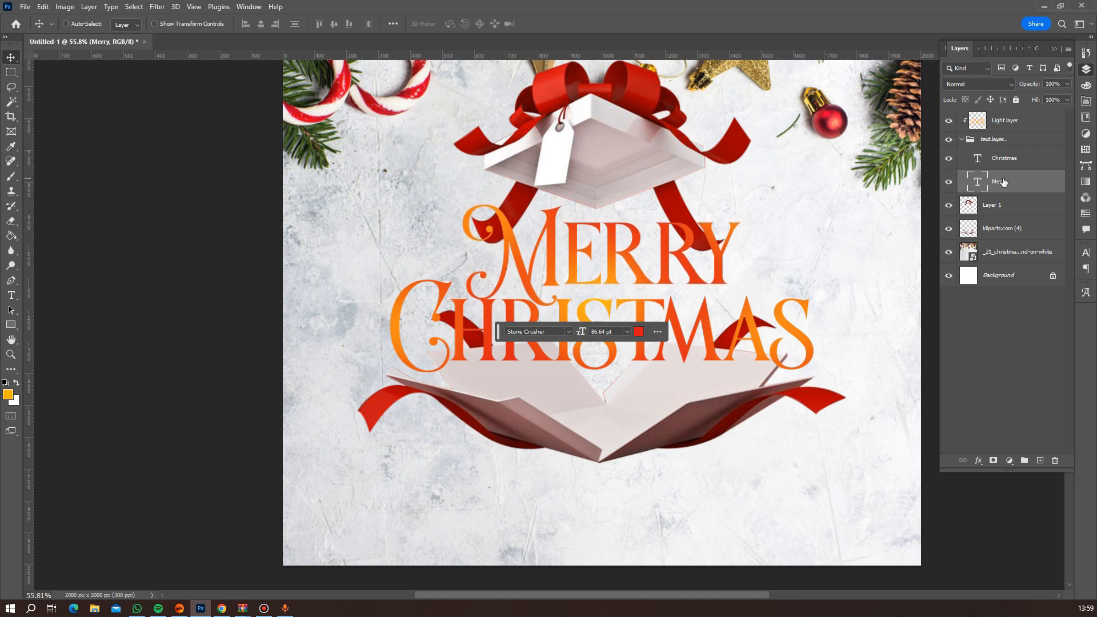
key(Down)
key(Down)
key(Down)
key(Down)
key(Down)
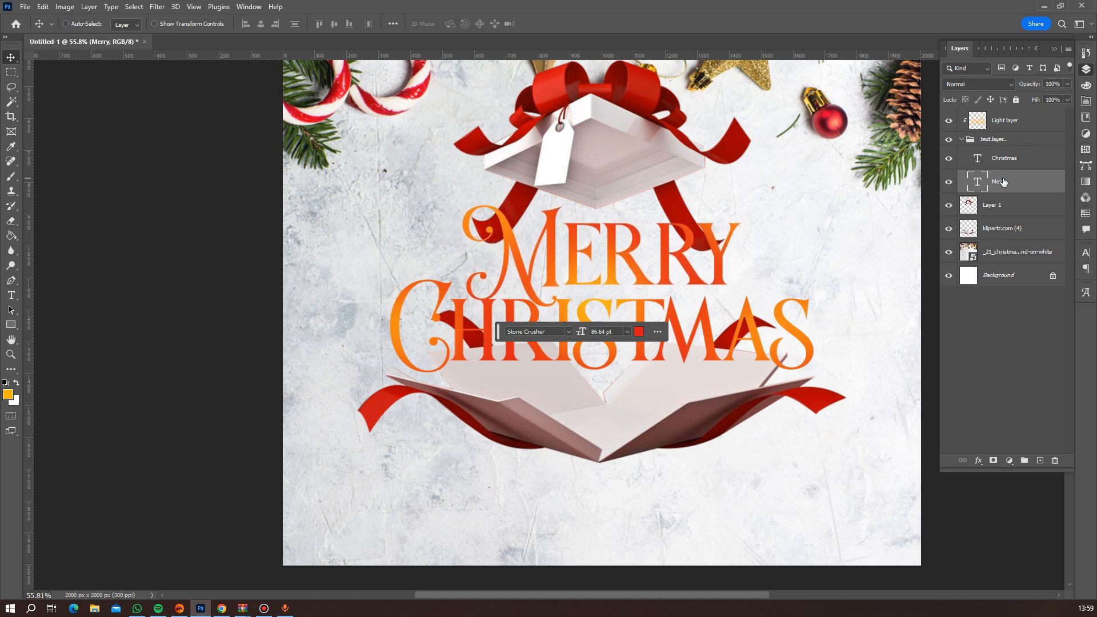
key(Down)
key(Down)
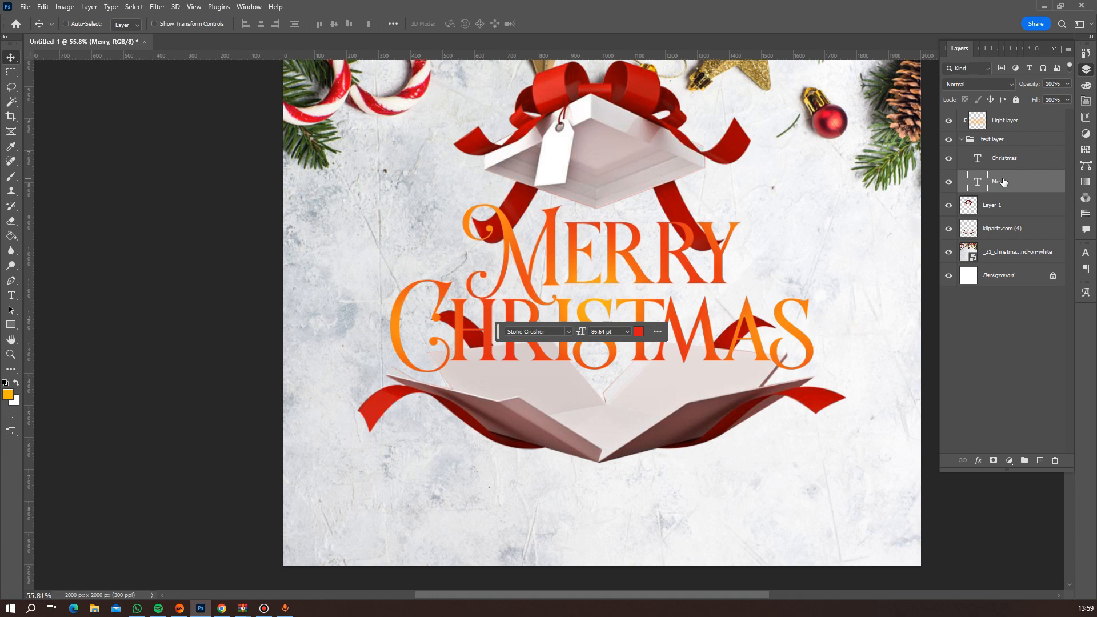
Toggle the Christmas text's visibility to check its overlap with Merry, and add a layer mask to the Christmas layer.
scroll(691, 260, up, 5)
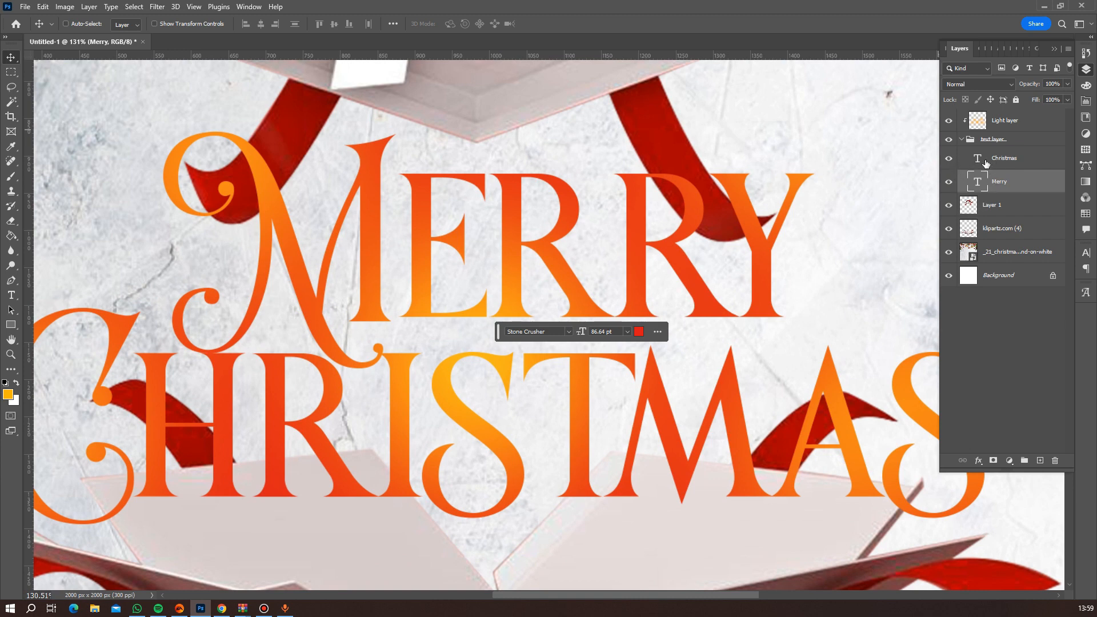
click(949, 160)
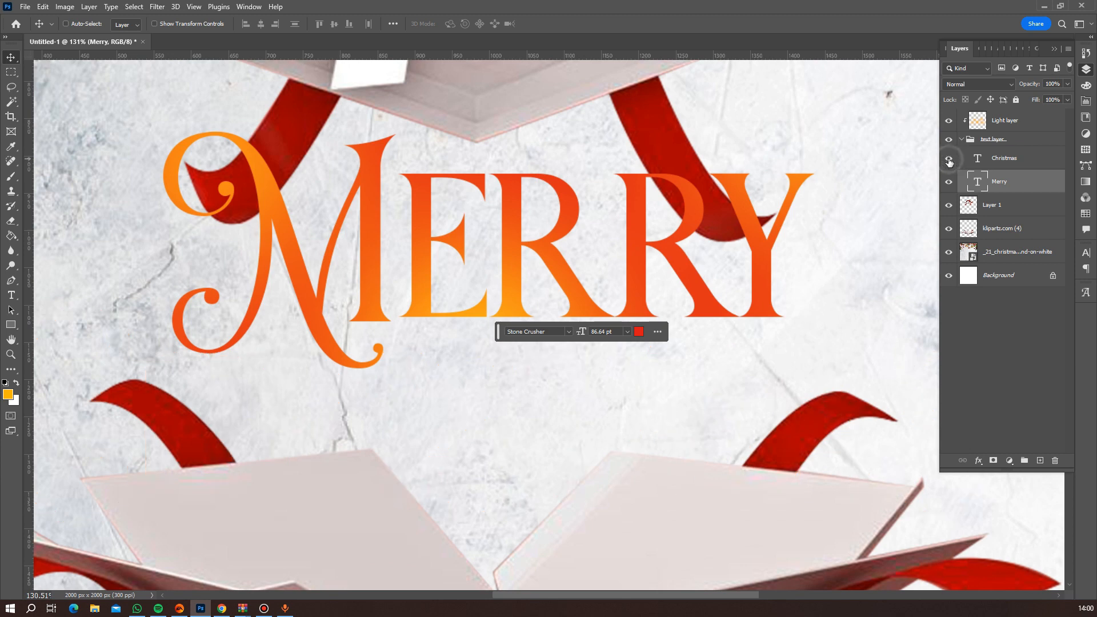
click(948, 160)
click(949, 160)
click(949, 160)
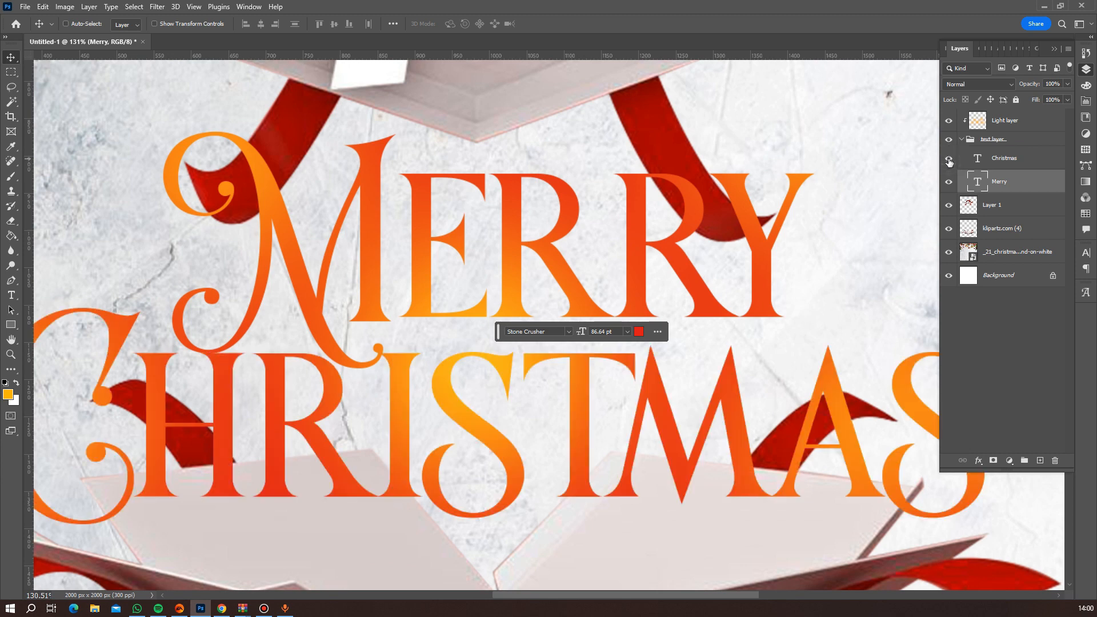
click(983, 160)
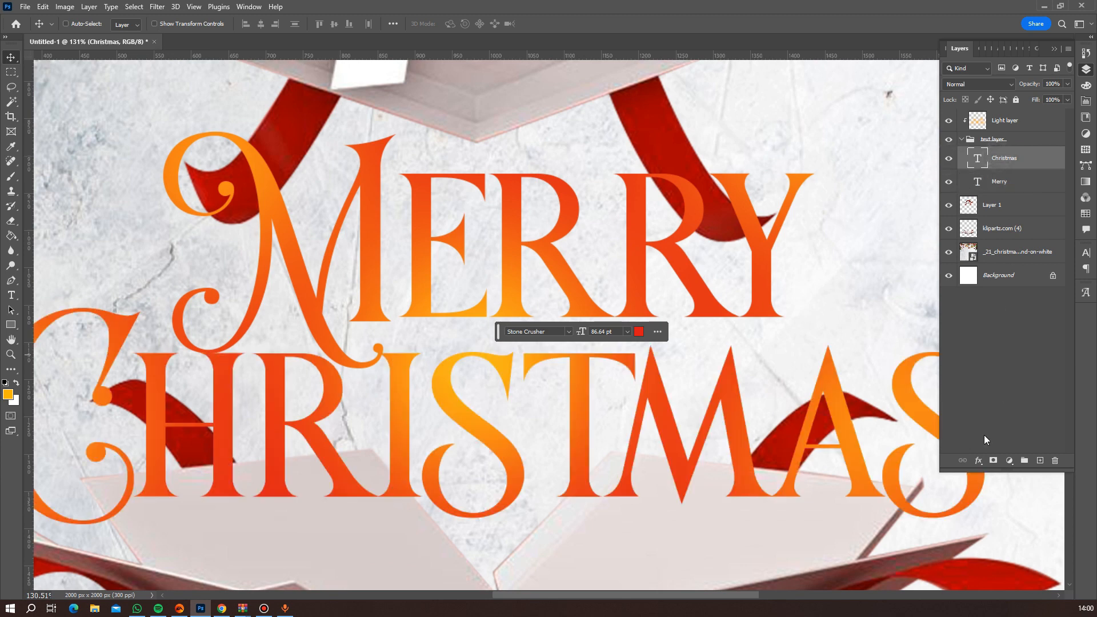
click(993, 460)
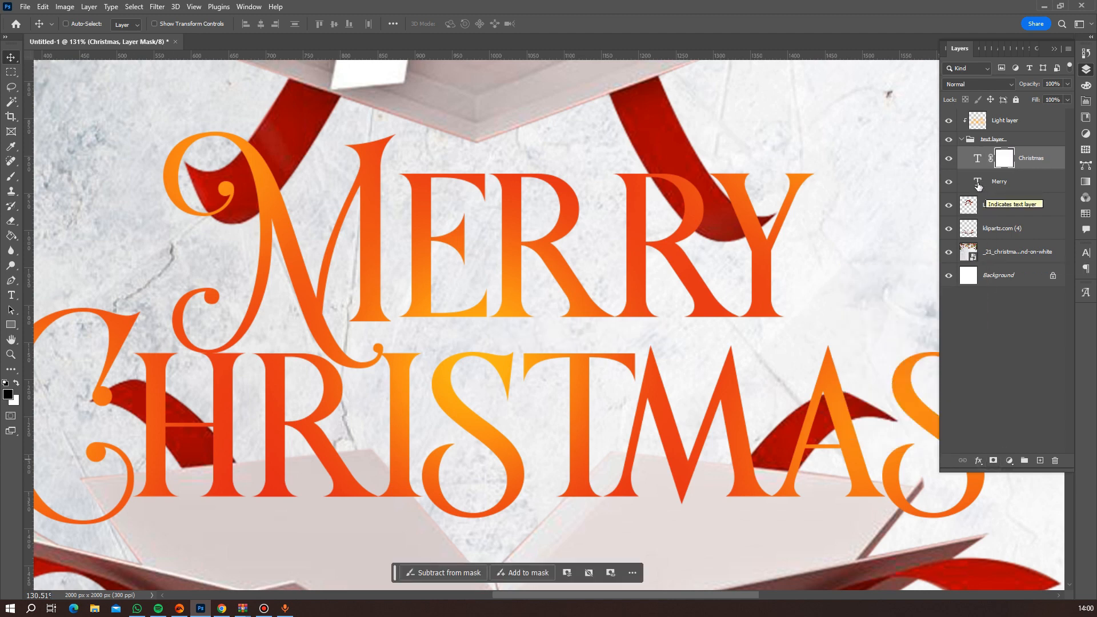
Load the Merry lettering as a selection and expand it slightly outward, keeping the Christmas layer's mask active.
key(ctrl)
ctrl+click(977, 185)
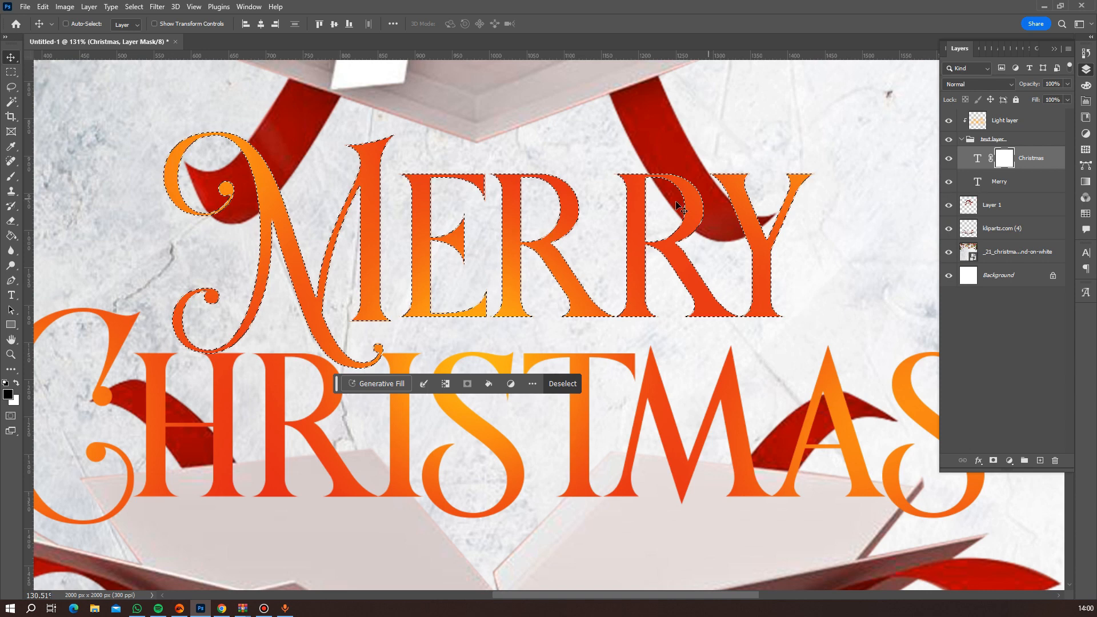
click(133, 7)
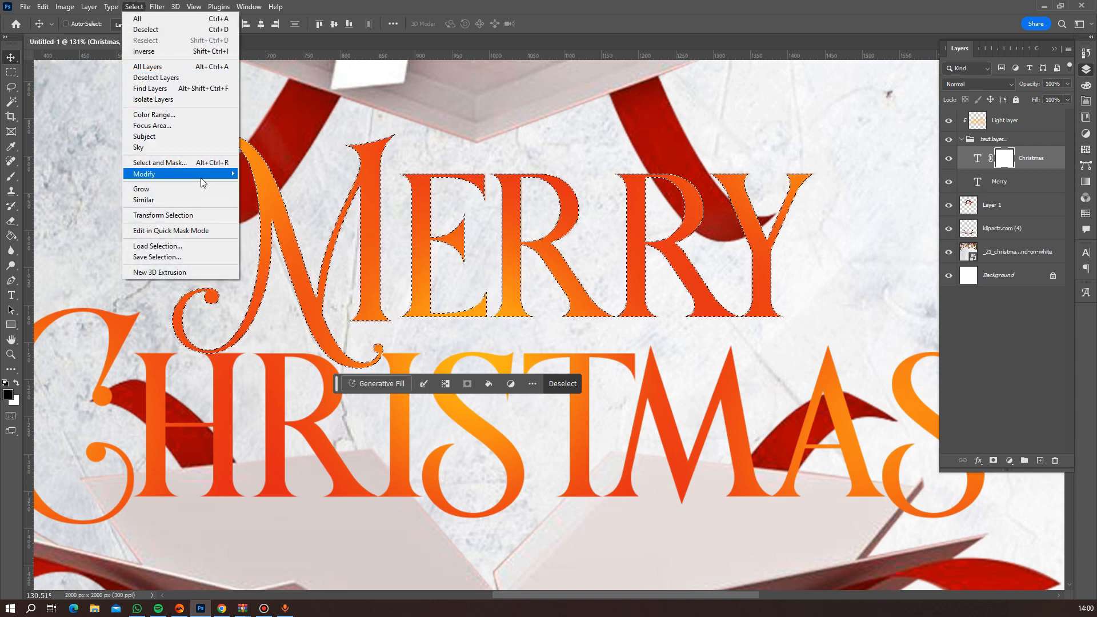
mouse_move(222, 173)
click(276, 196)
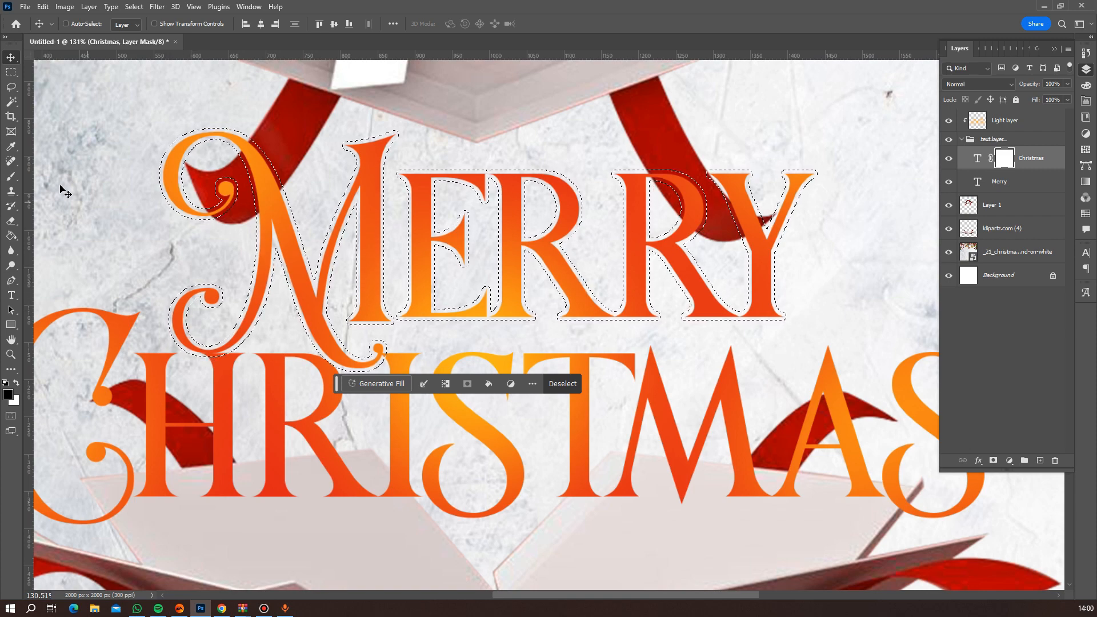
Brush black on the Christmas mask inside the selection to cut a gap around the M's swashes where they overlap the H, R and I, and deselect.
click(11, 176)
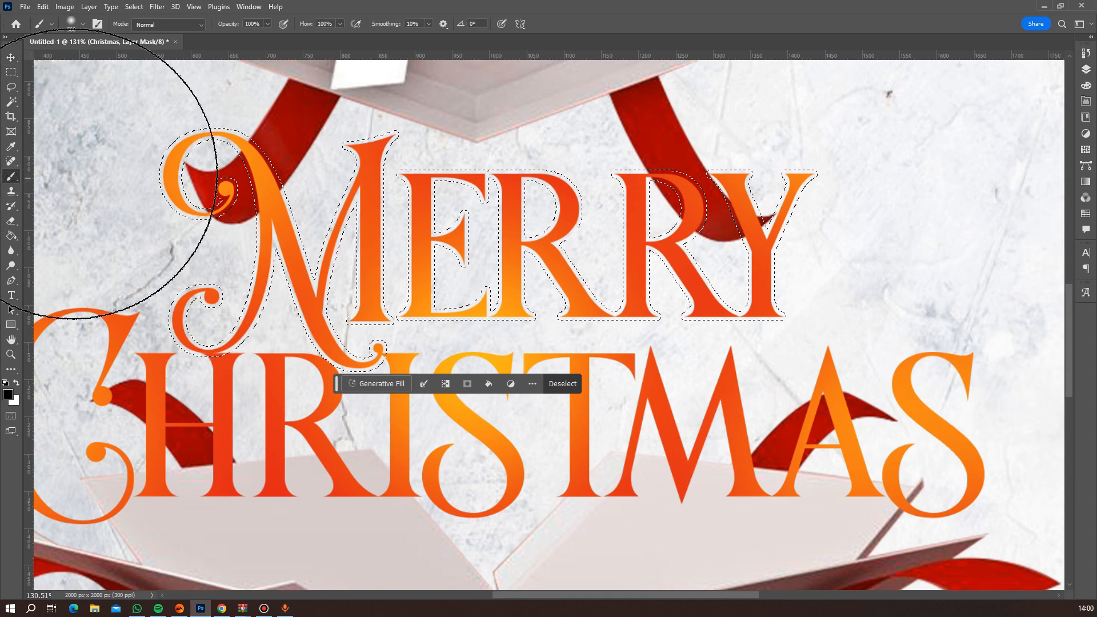
scroll(234, 254, down, 3)
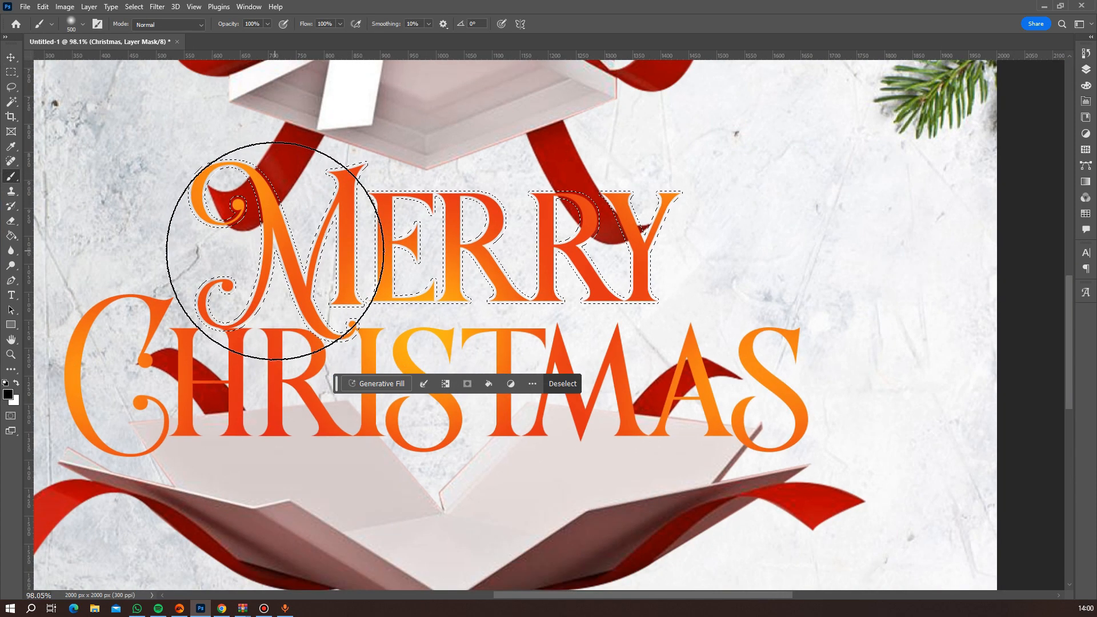
scroll(275, 251, up, 3)
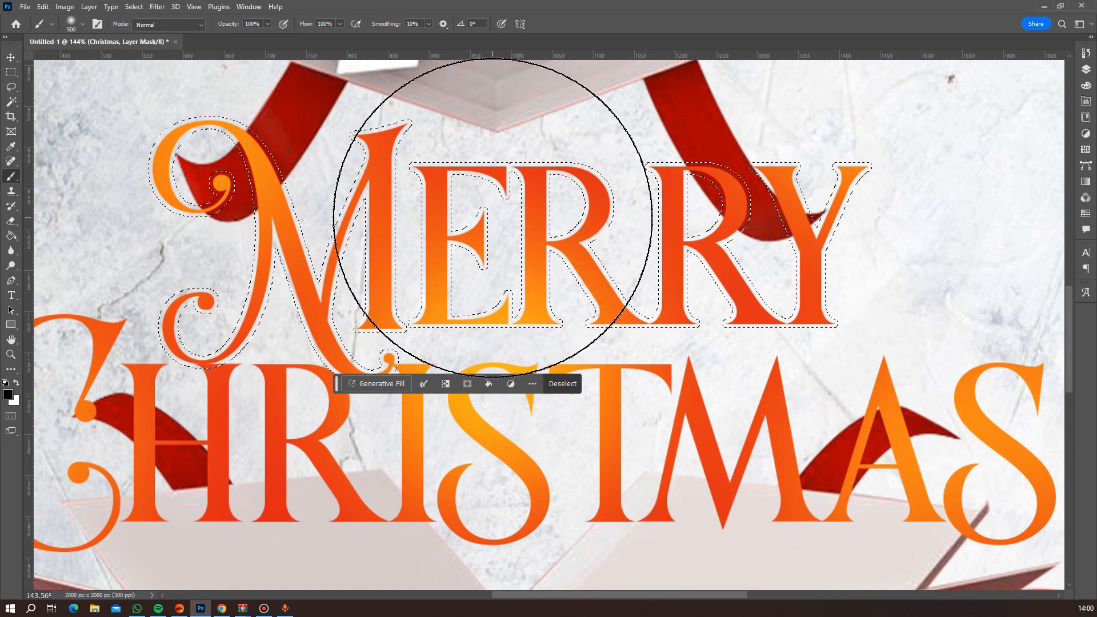
key(bracketleft)
key(bracketleft)
key(bracketleft)
key(bracketleft)
key(bracketleft)
key(bracketleft)
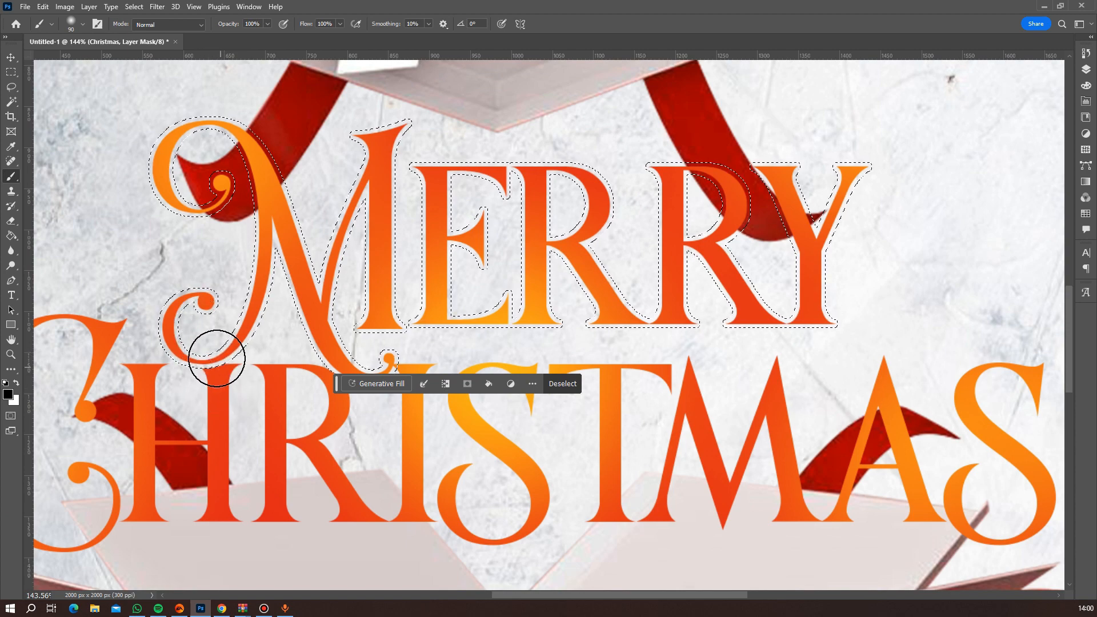
drag(338, 383, 380, 467)
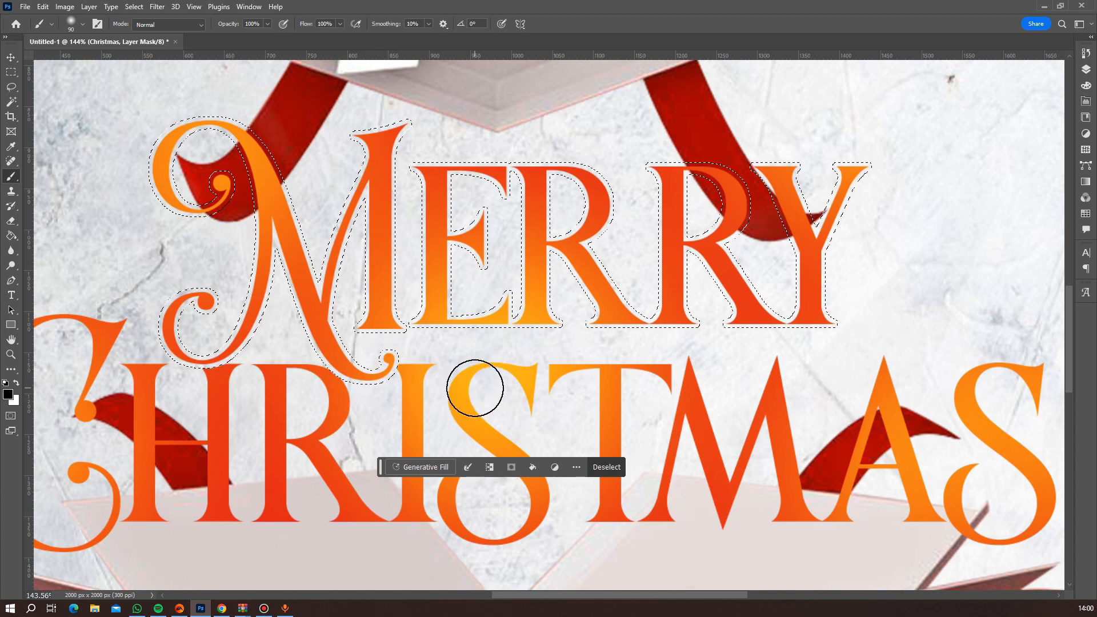
key(ctrl+d)
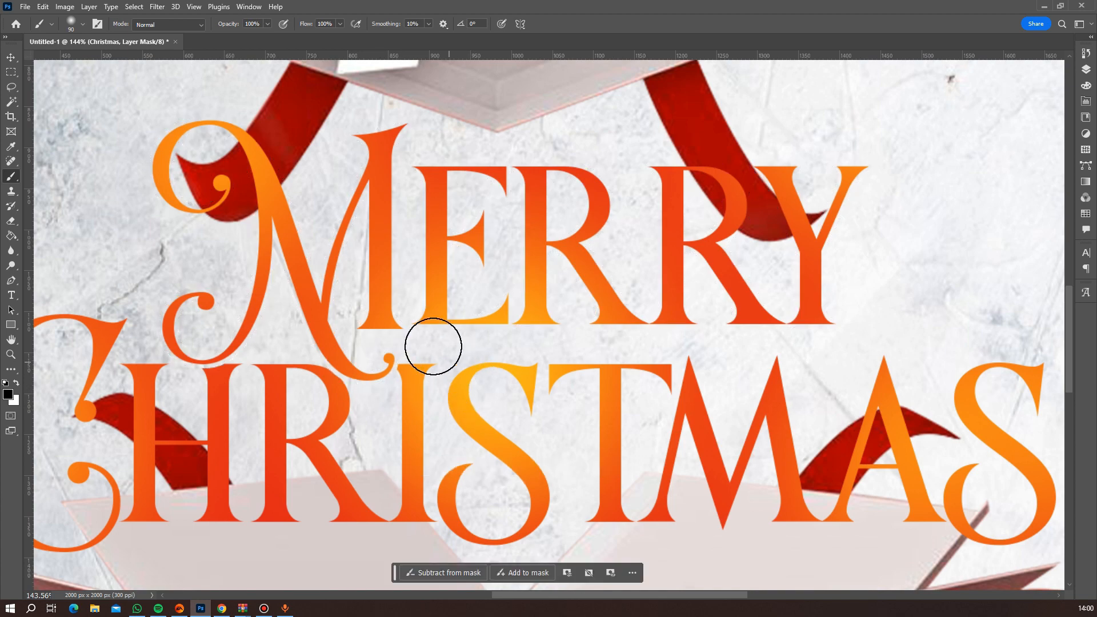
Move the gift box lid on Layer 1 slightly down, closer to the Merry lettering.
scroll(480, 383, down, 5)
scroll(549, 369, down, 6)
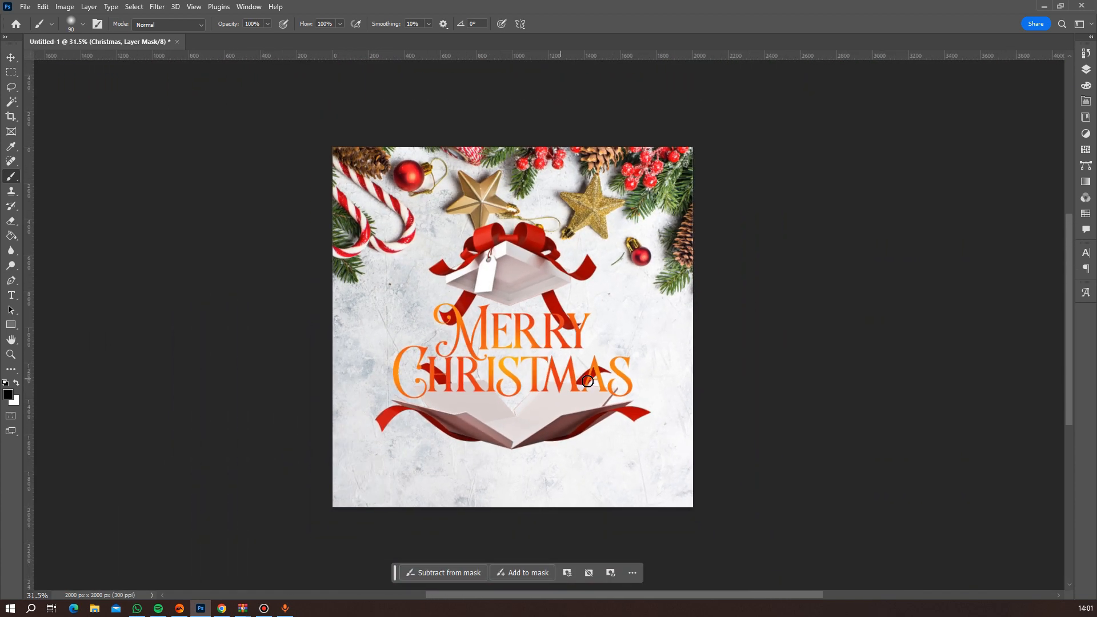
scroll(540, 383, up, 5)
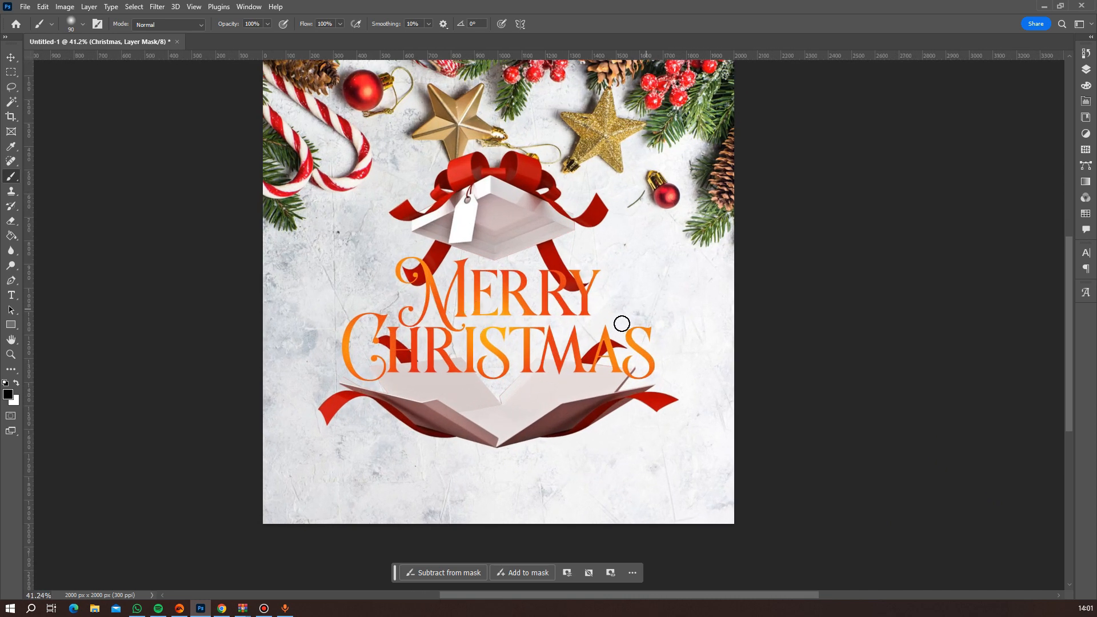
scroll(621, 324, down, 4)
scroll(618, 329, down, 1)
scroll(618, 329, up, 4)
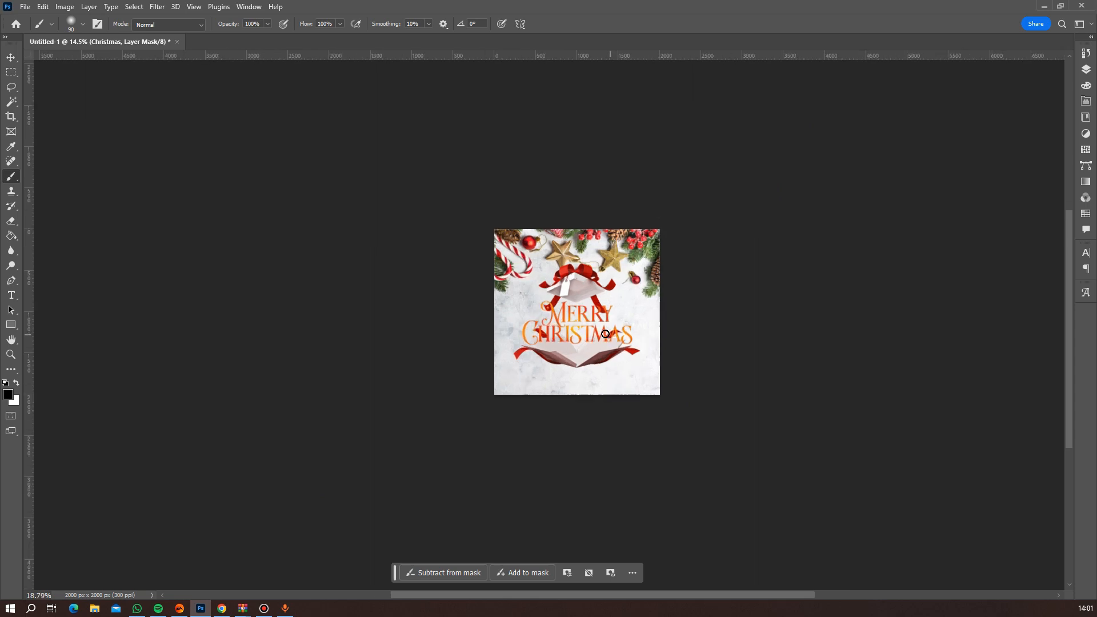
click(10, 57)
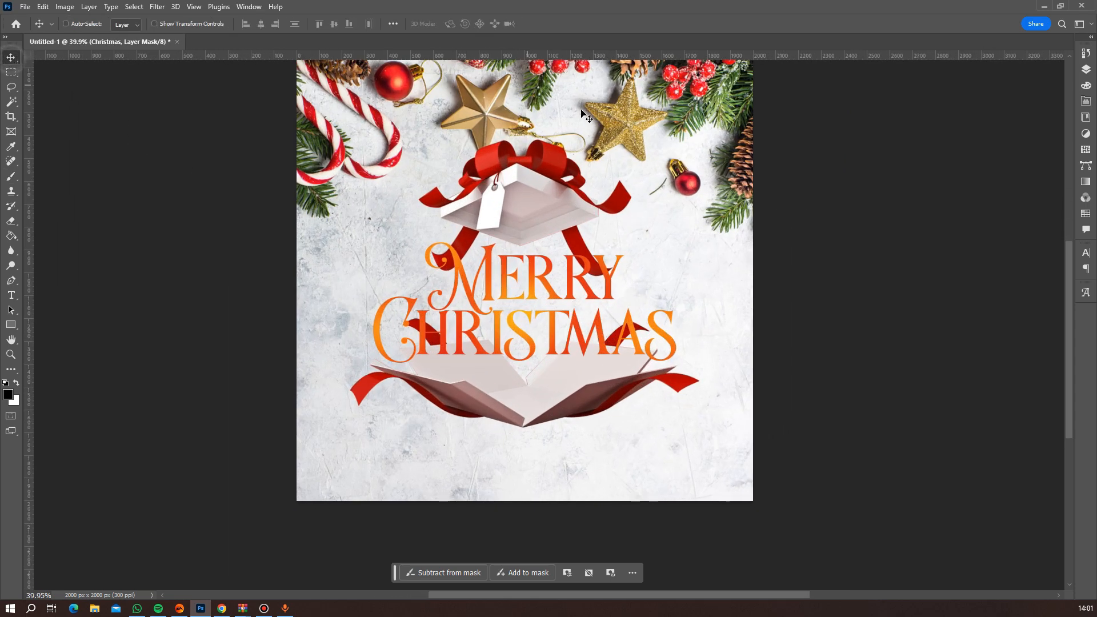
click(1086, 69)
click(994, 207)
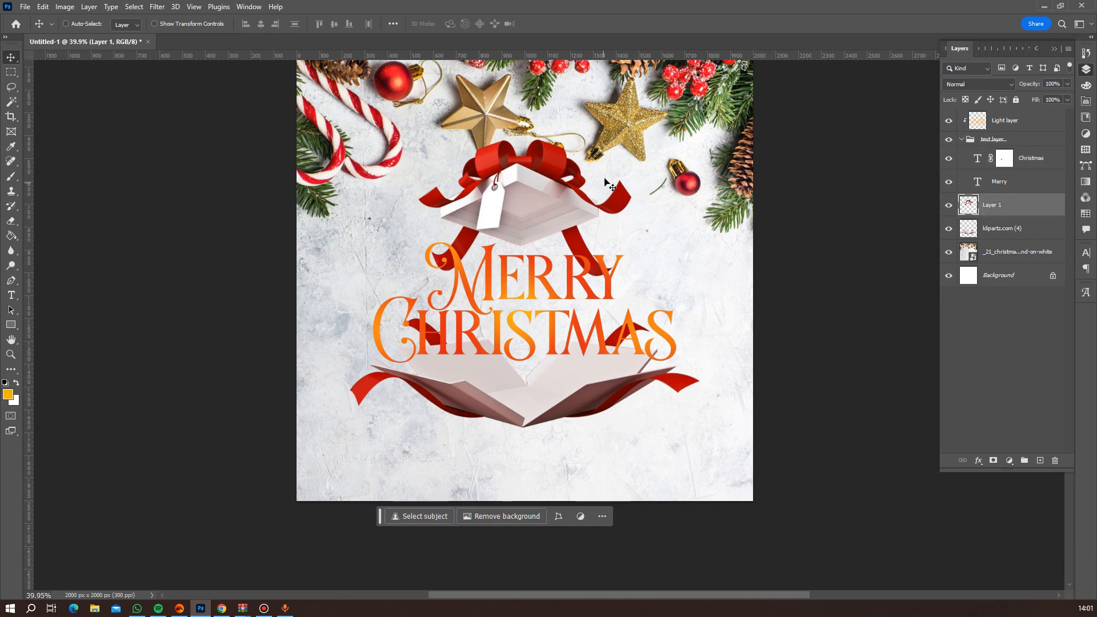
drag(590, 179, 591, 186)
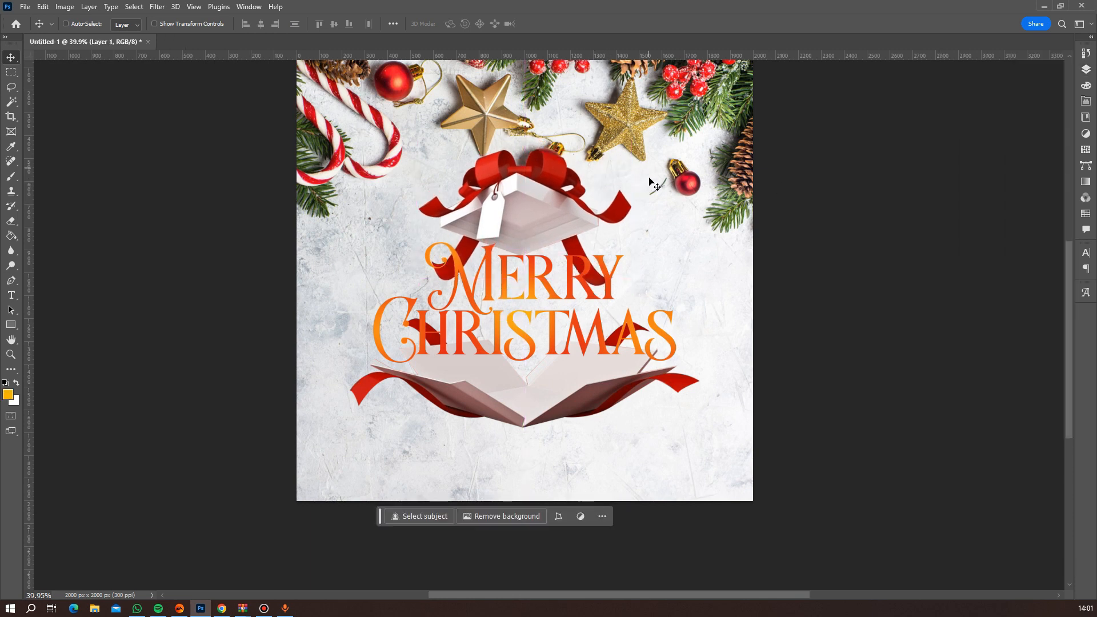
Scale the gift box lid proportionally about its centre to about 72.5% with Free Transform.
scroll(705, 238, down, 3)
scroll(706, 240, up, 3)
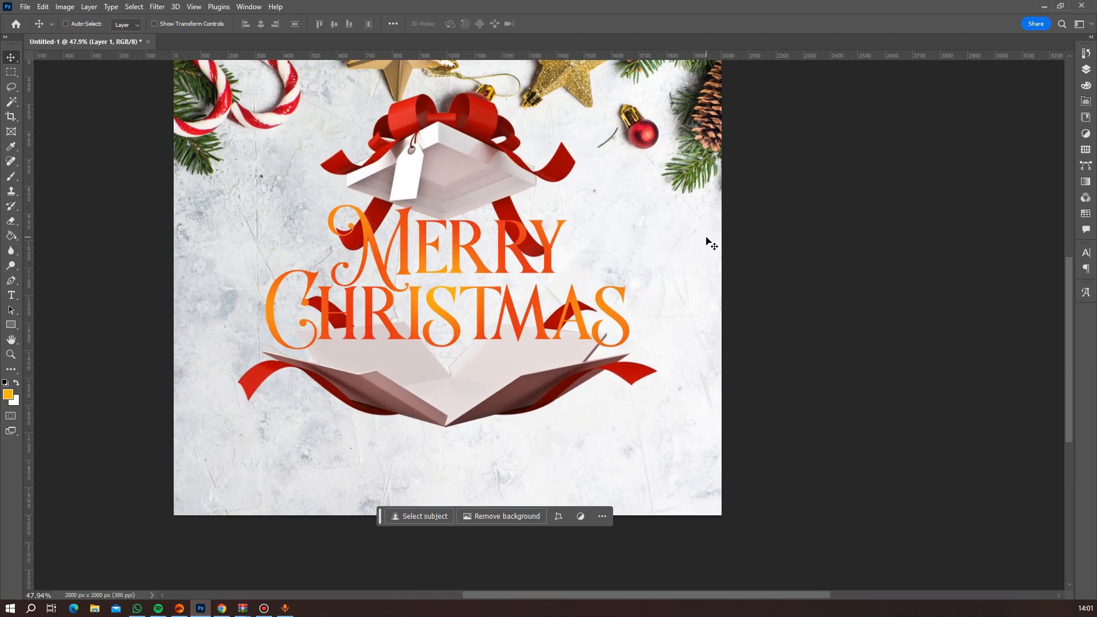
key(ctrl+t)
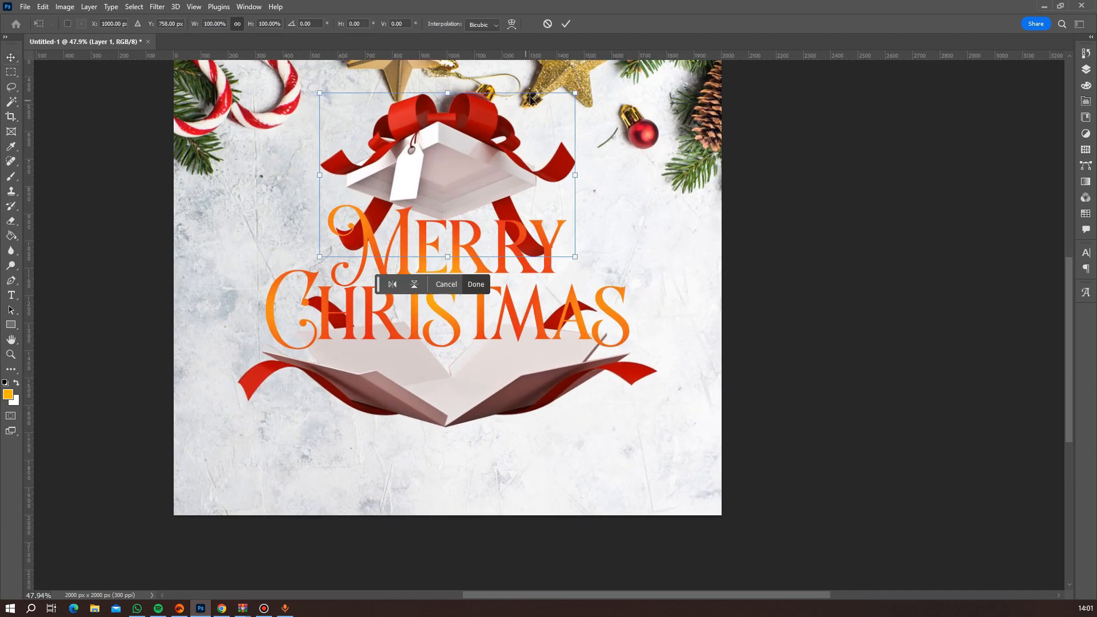
drag(577, 95, 543, 117)
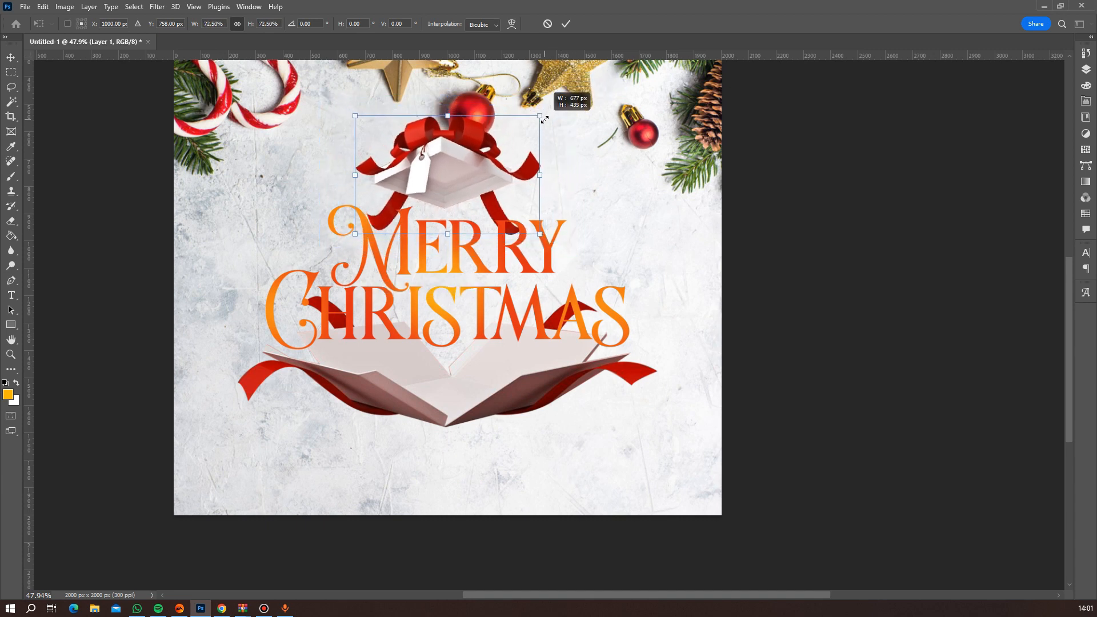
key(Return)
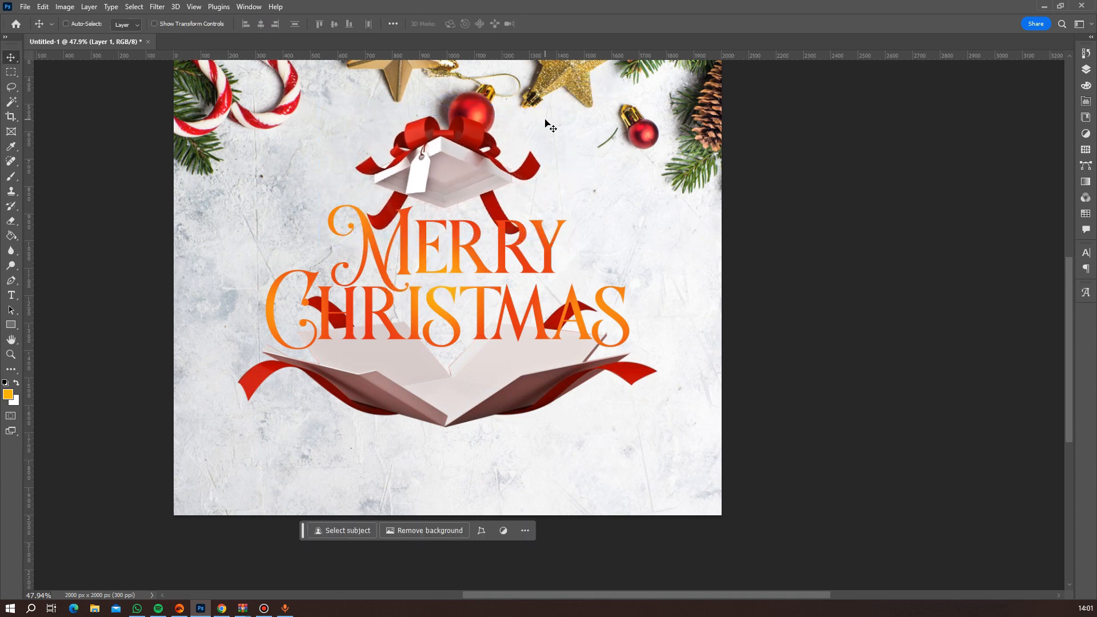
Nudge the scaled gift box lid down until it sits just above the Merry lettering.
key(Down)
key(Down)
key(Down)
key(Down)
key(Down)
key(Down)
key(Down)
key(Down)
key(Down)
key(Down)
key(Down)
key(Down)
key(Down)
key(Down)
key(Down)
key(Down)
key(Down)
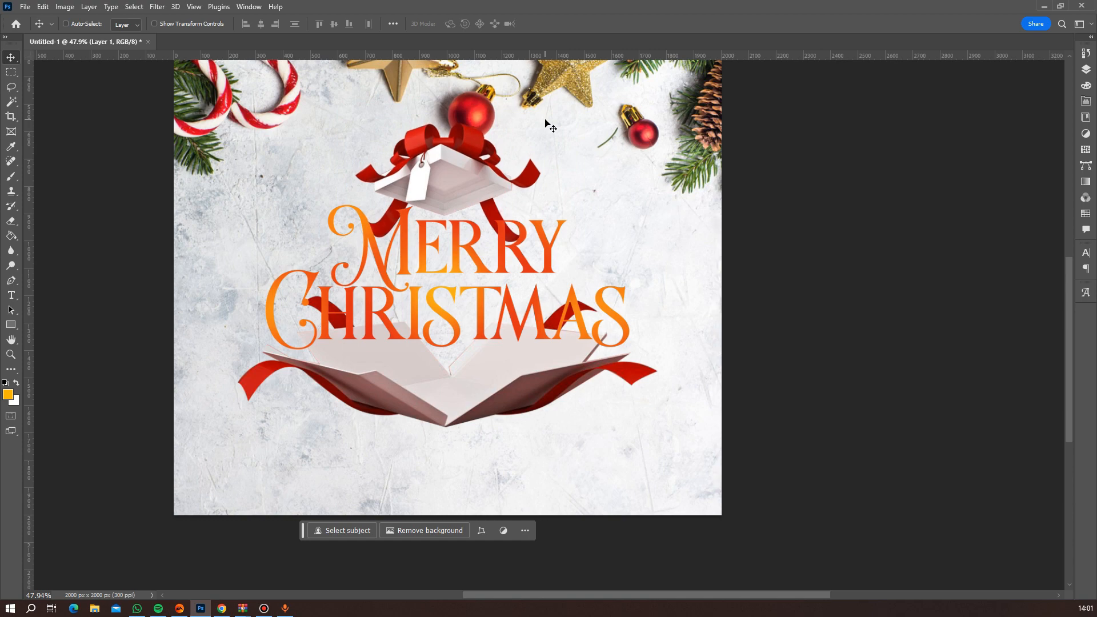
scroll(557, 289, down, 10)
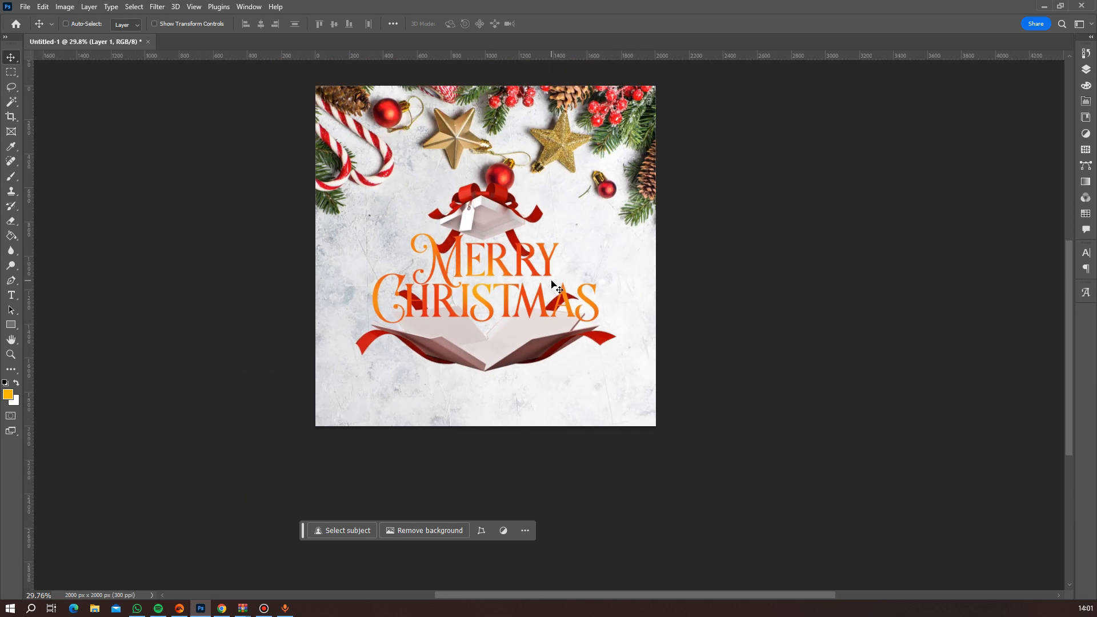
Select the Christmas background image layer and nudge it slightly upward on the flyer.
scroll(579, 304, up, 8)
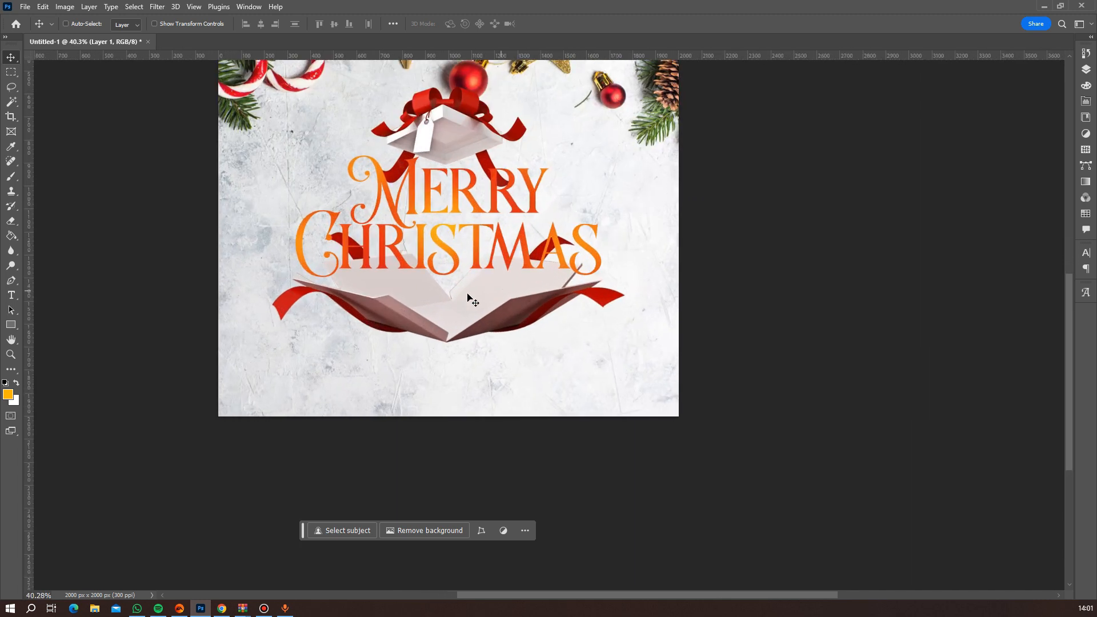
right_click(484, 324)
click(516, 340)
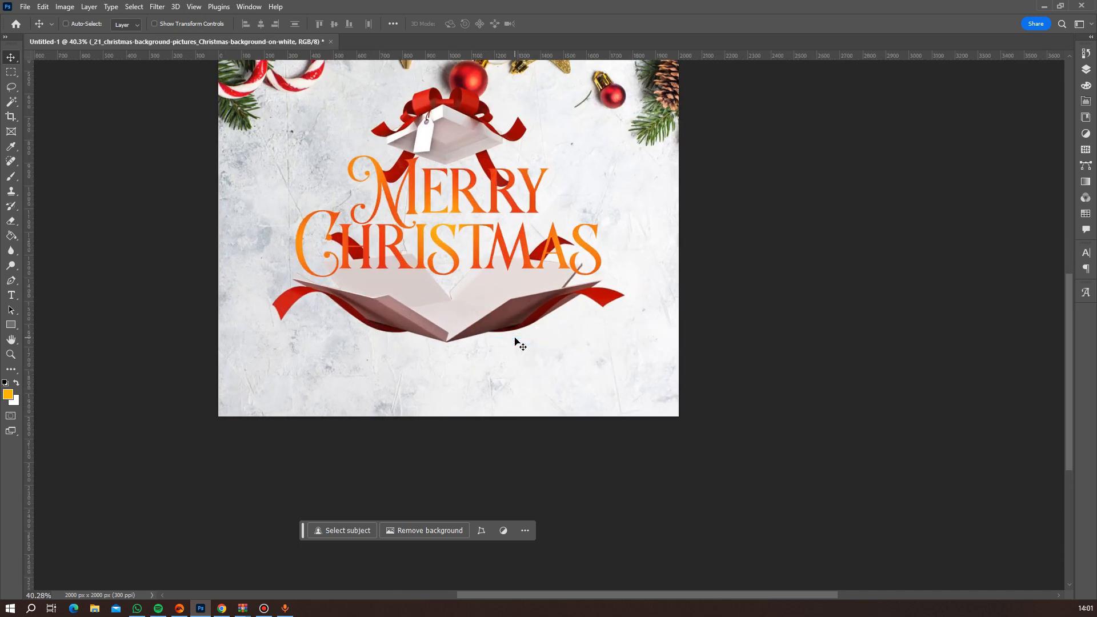
key(Up)
key(Up)
key(shift+Up)
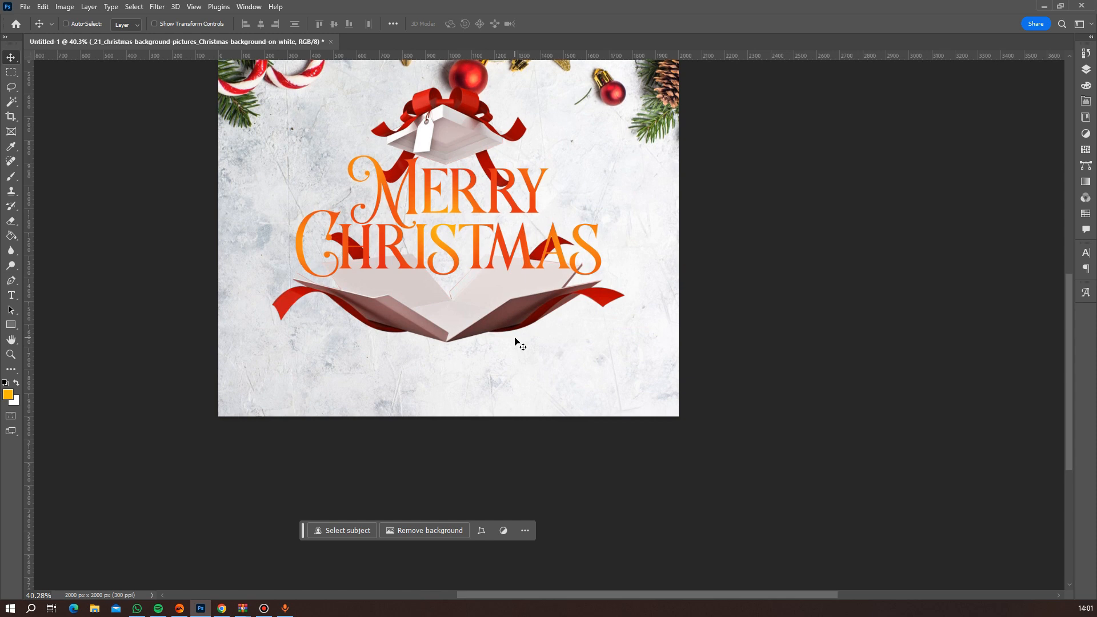
Select the gift box base on the klipartz.com (4) layer and nudge it slightly up towards the Christmas lettering.
right_click(526, 305)
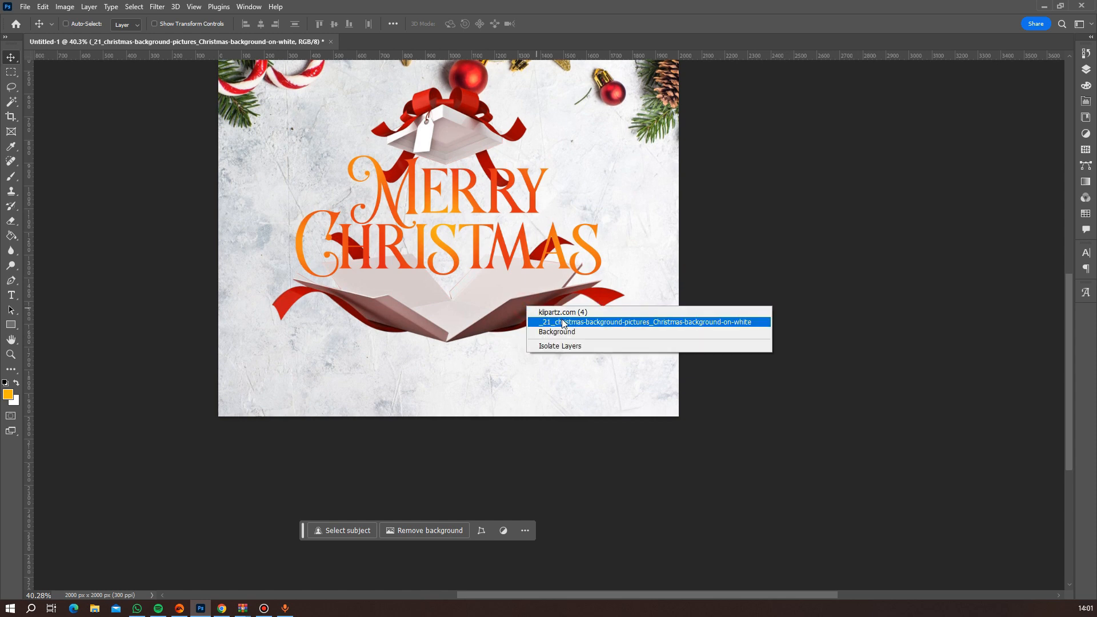
click(561, 313)
key(shift+Up)
key(shift+Up)
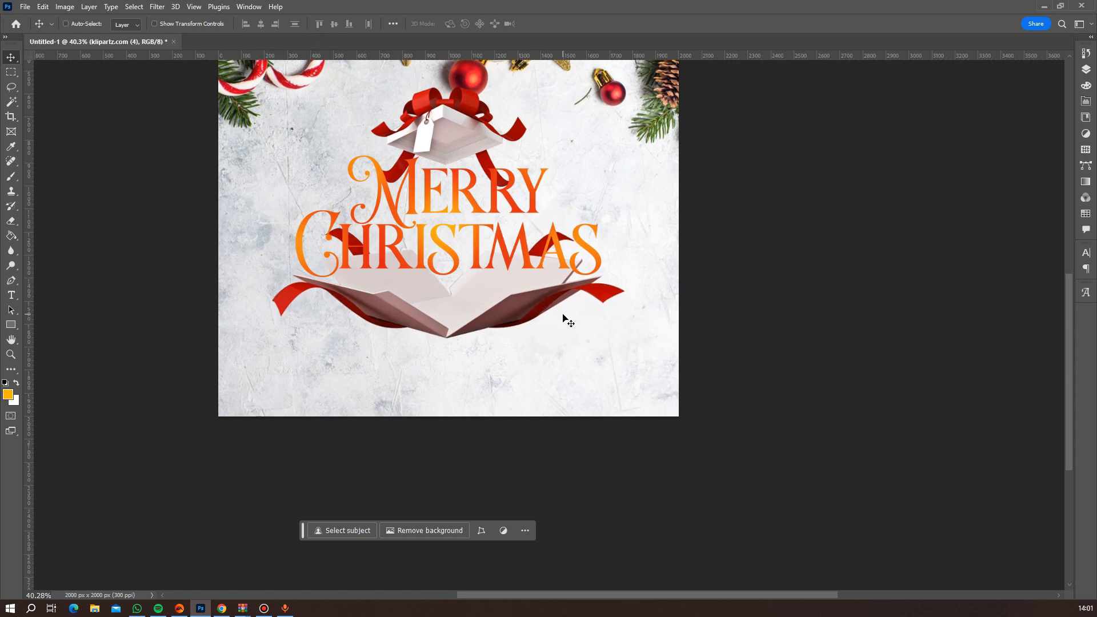
key(Down)
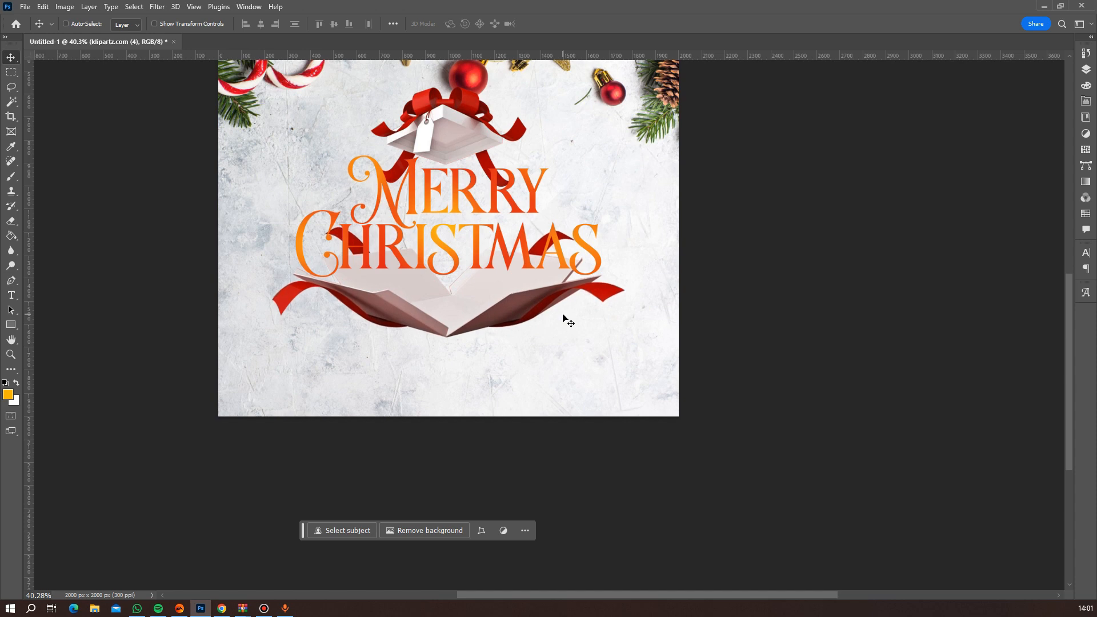
key(Up)
key(Down)
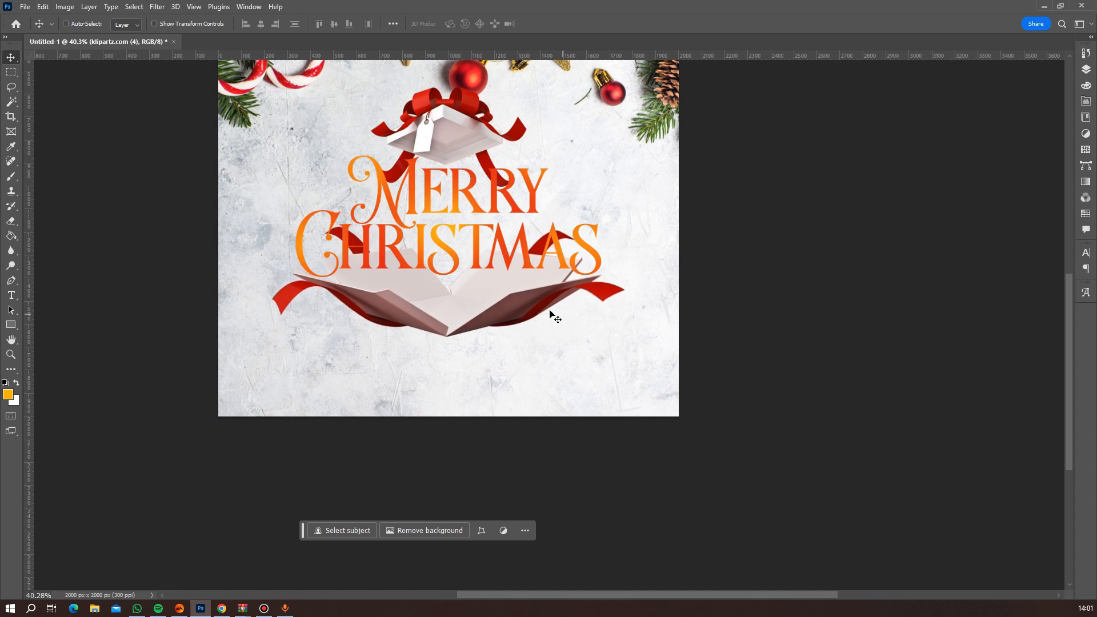
Collapse the text layer group and convert it together with Light layer into one smart object.
scroll(500, 248, up, 4)
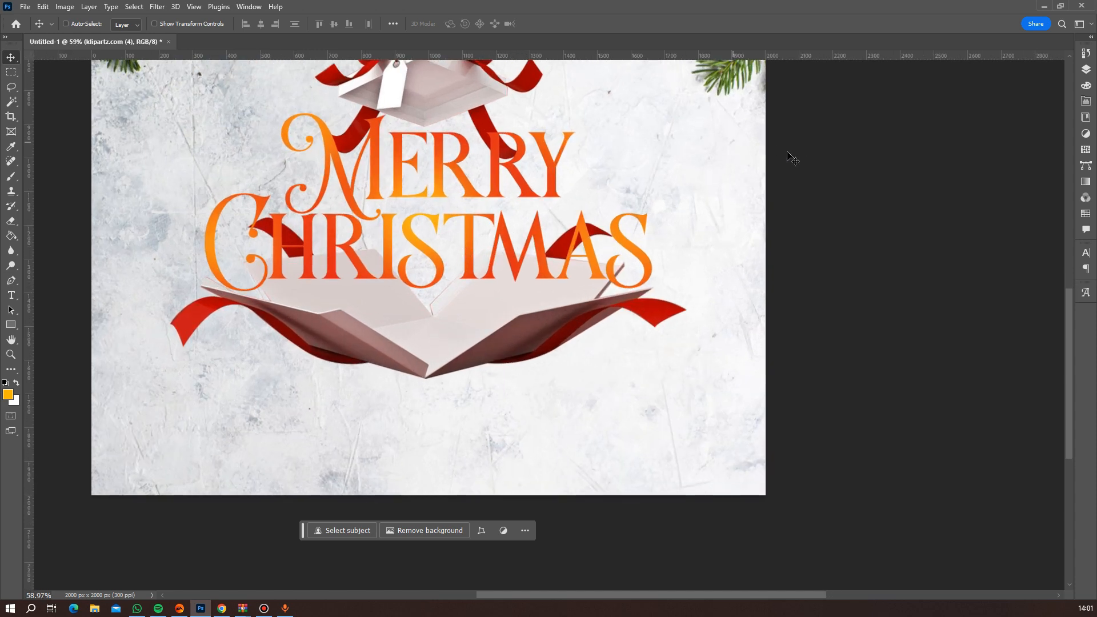
click(1090, 73)
click(1003, 141)
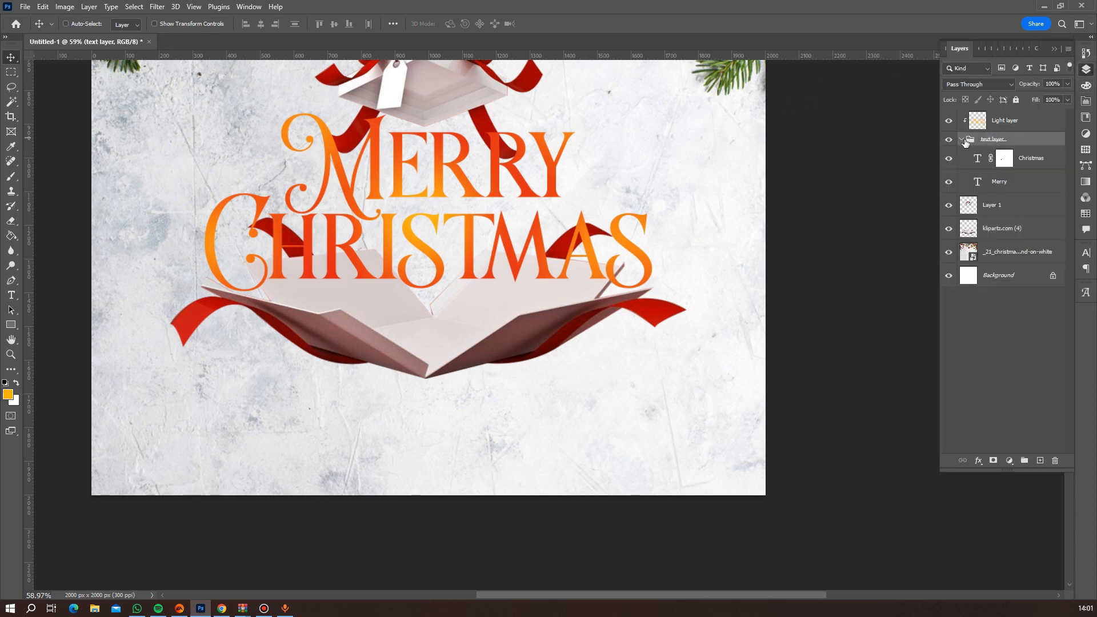
click(961, 140)
click(1006, 127)
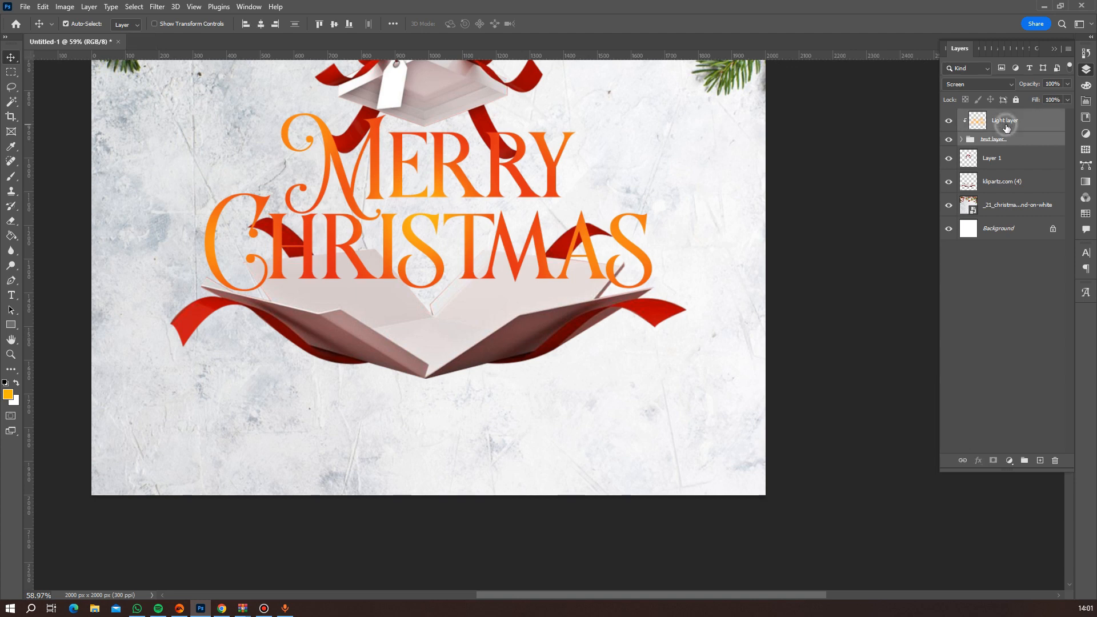
right_click(1005, 126)
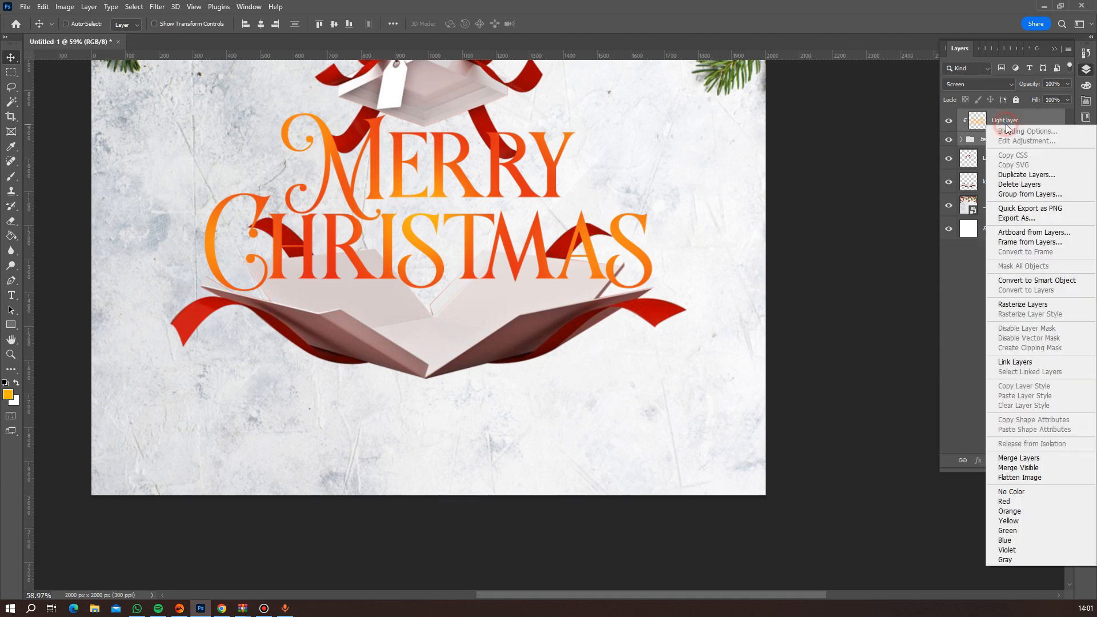
click(1017, 281)
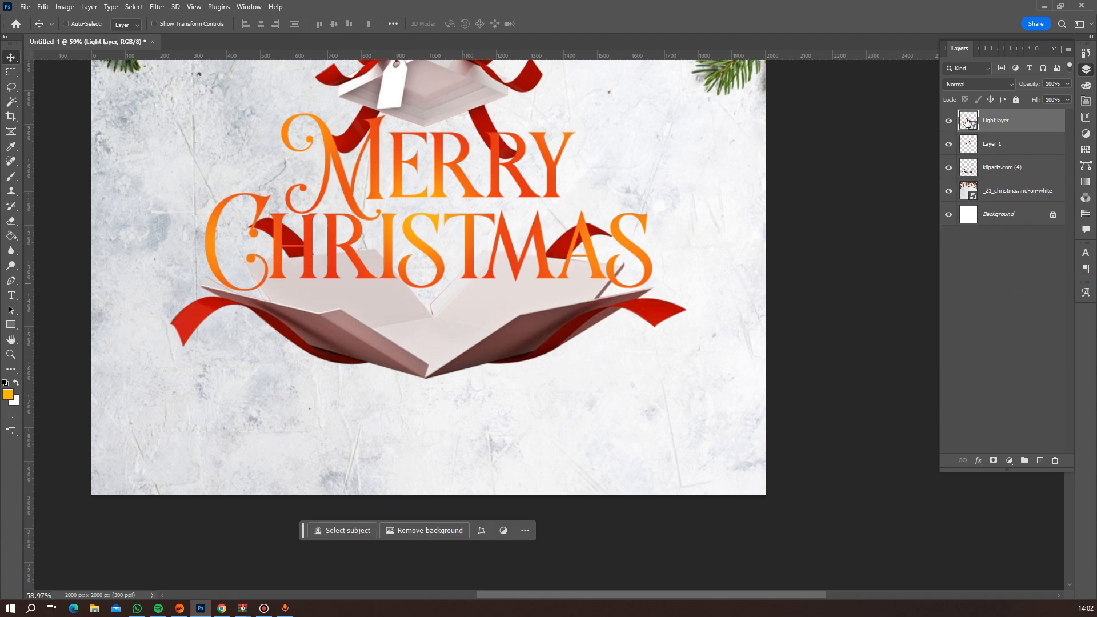
Open the lettering smart object's contents and set its canvas size to 8000 × 8000 pixels.
double_click(966, 123)
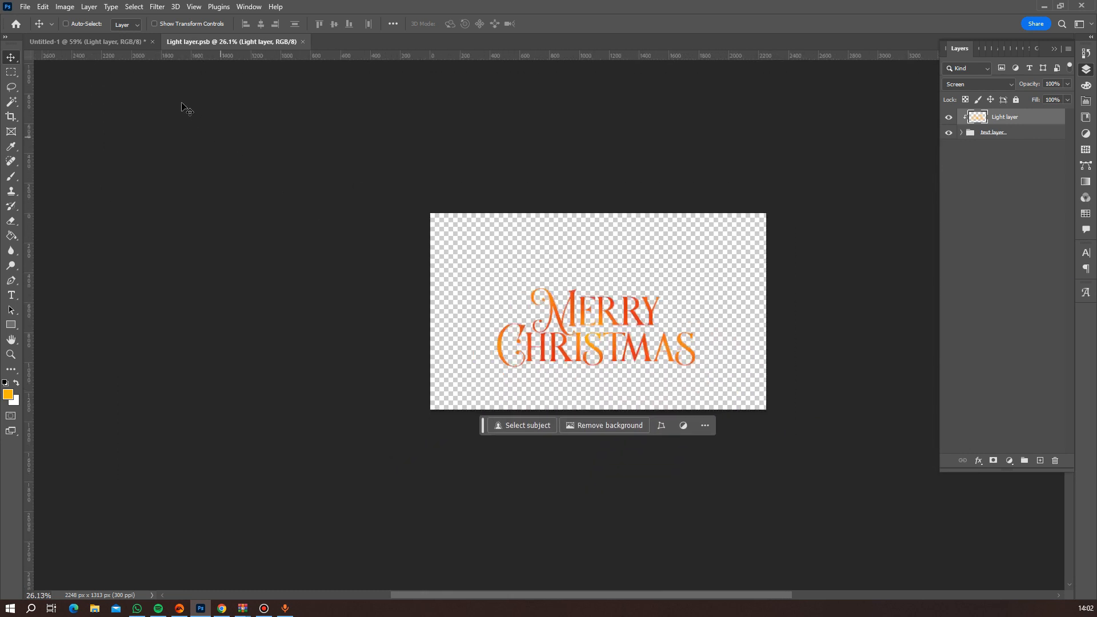
click(65, 7)
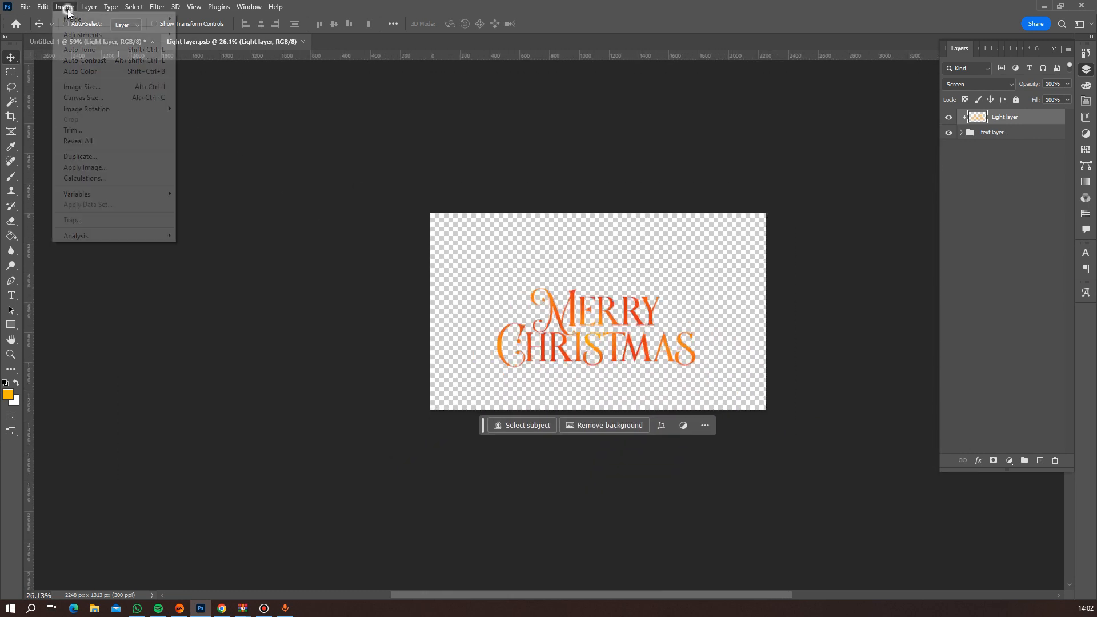
click(103, 97)
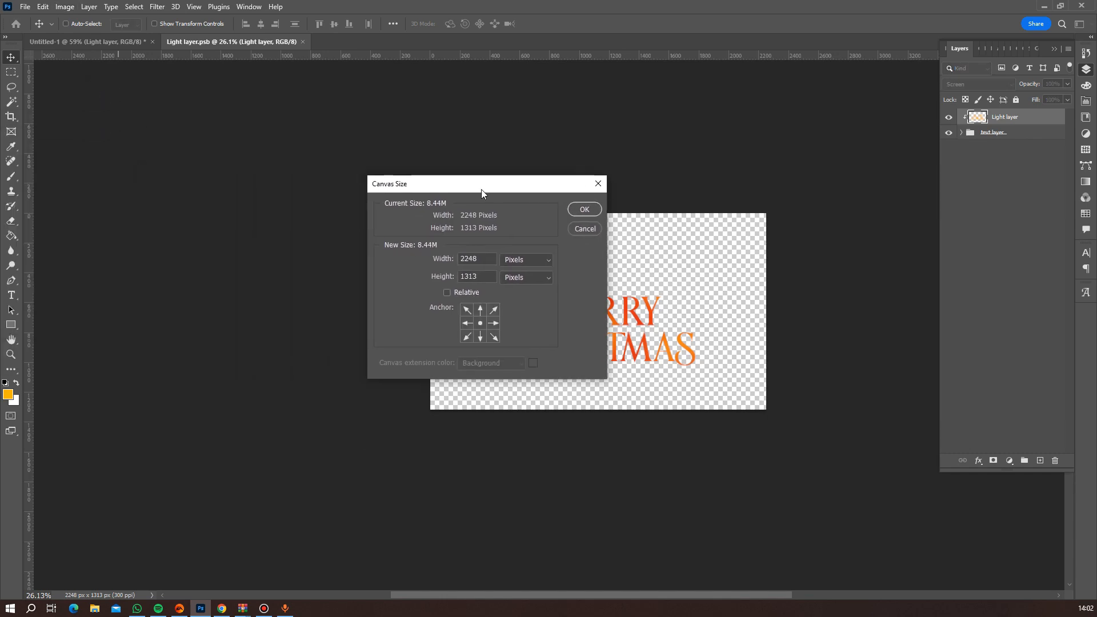
double_click(483, 258)
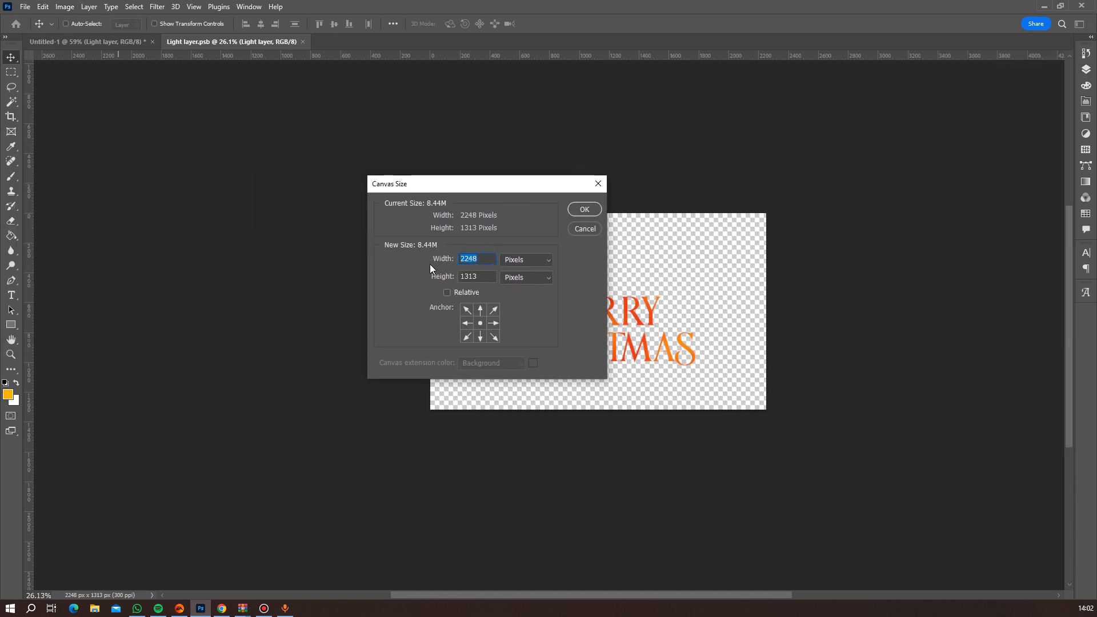
text(8000)
double_click(490, 274)
text(800)
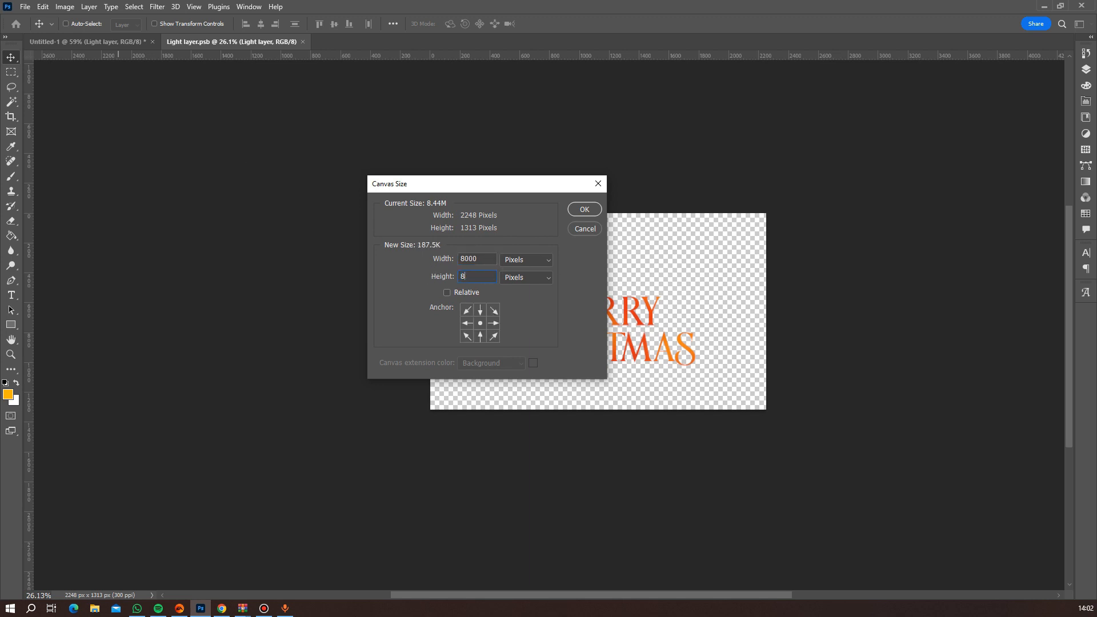
key(Return)
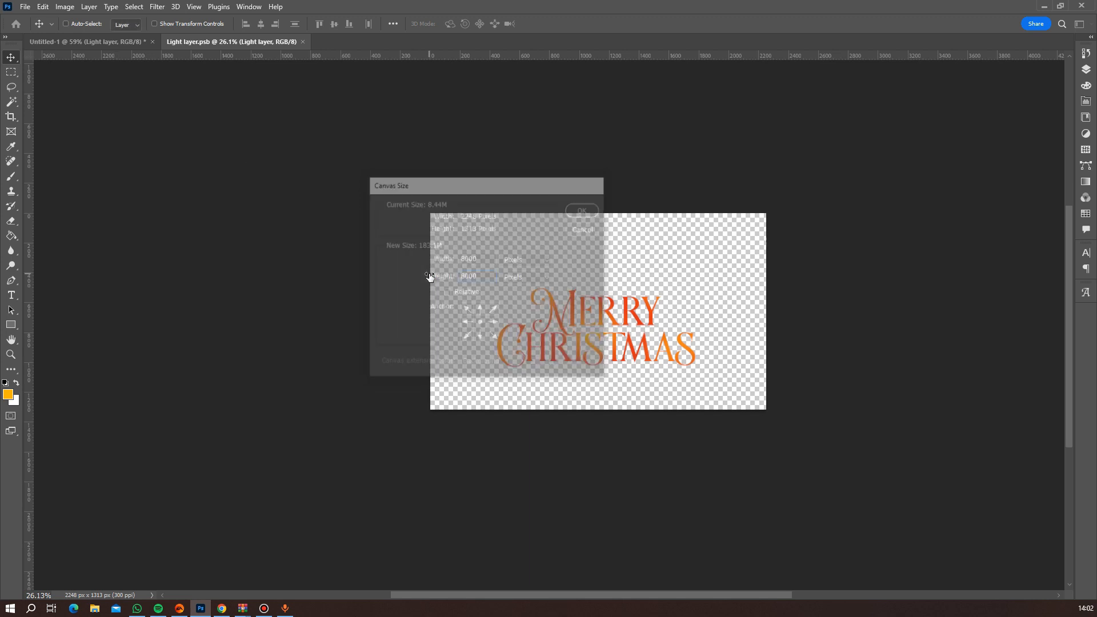
Save the enlarged smart object contents and return to the flyer document.
scroll(629, 326, down, 5)
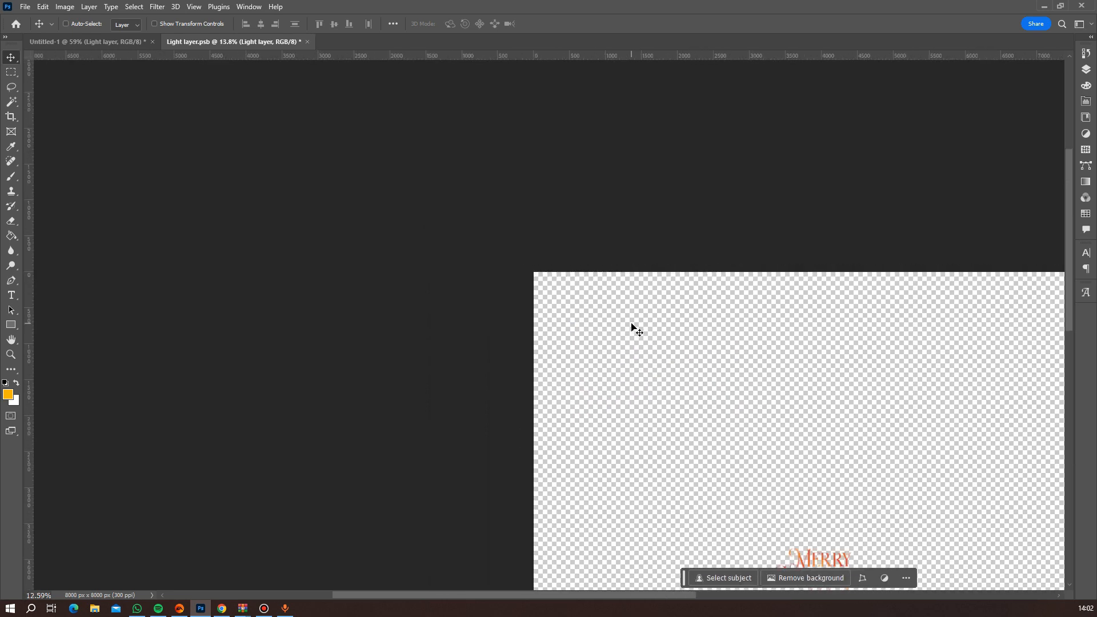
drag(793, 489, 648, 437)
key(ctrl+s)
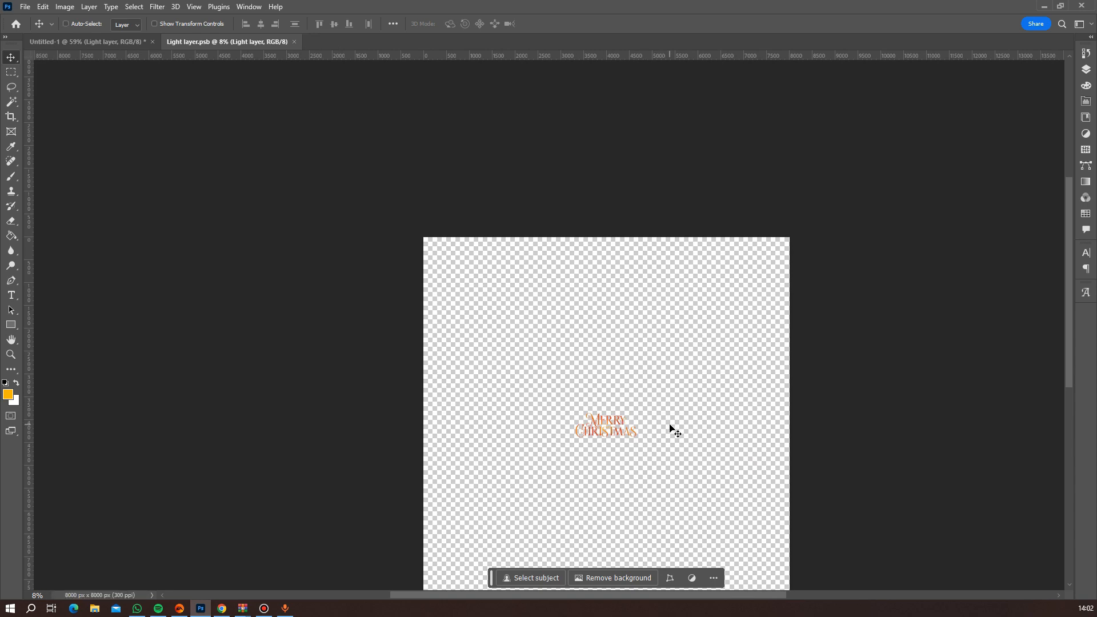
click(125, 46)
Warp the Merry Christmas lettering with the Wave style at 5% bend and apply the transform.
scroll(436, 295, down, 5)
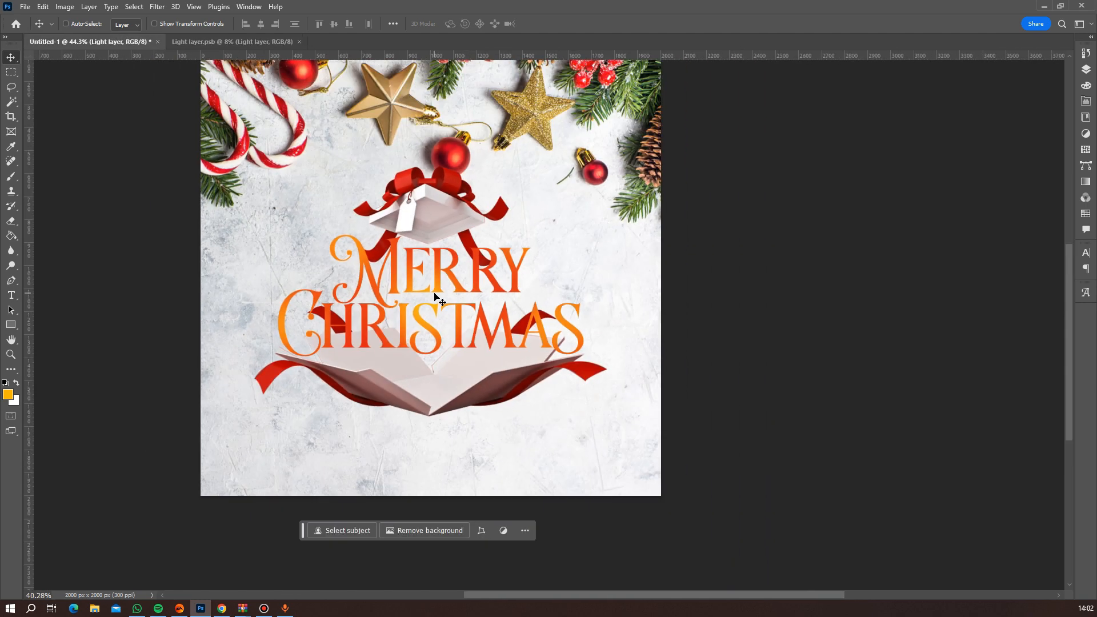
scroll(437, 296, up, 5)
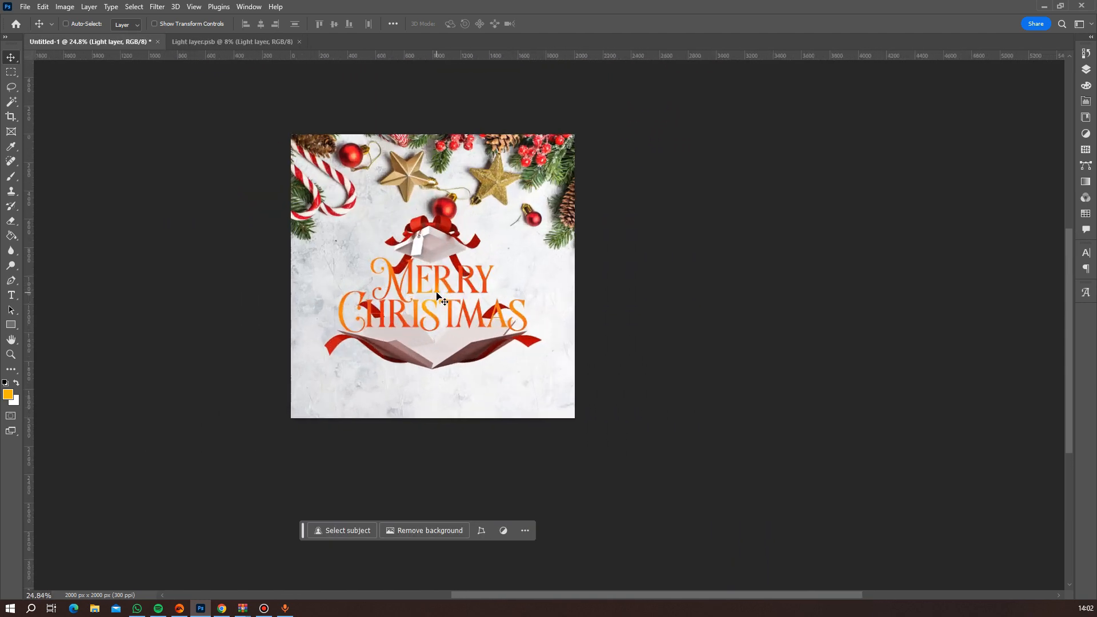
key(ctrl+t)
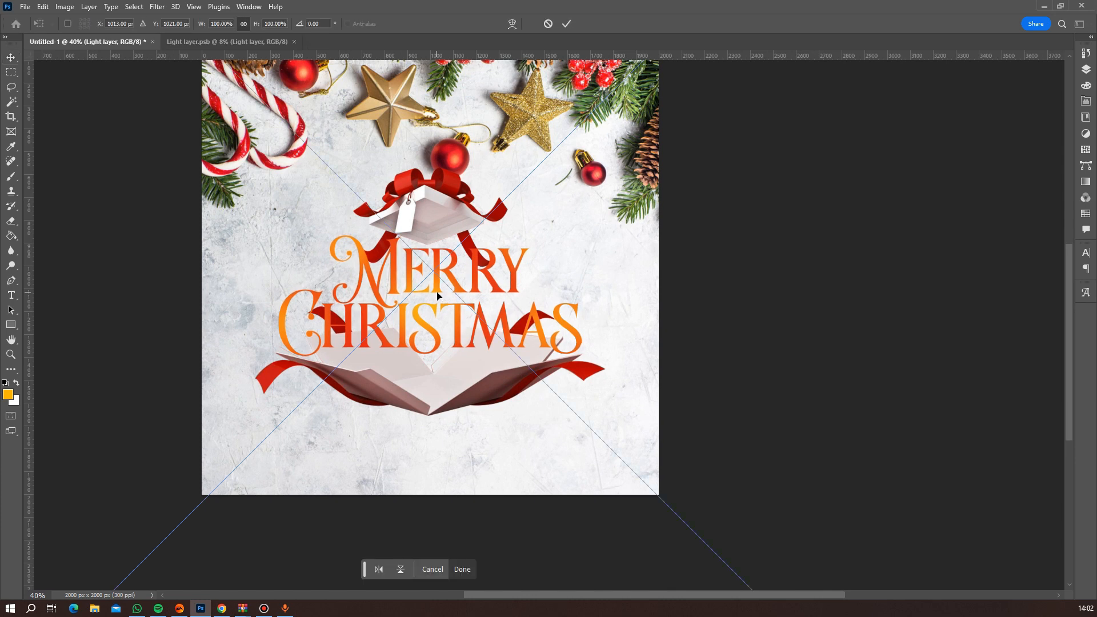
click(515, 23)
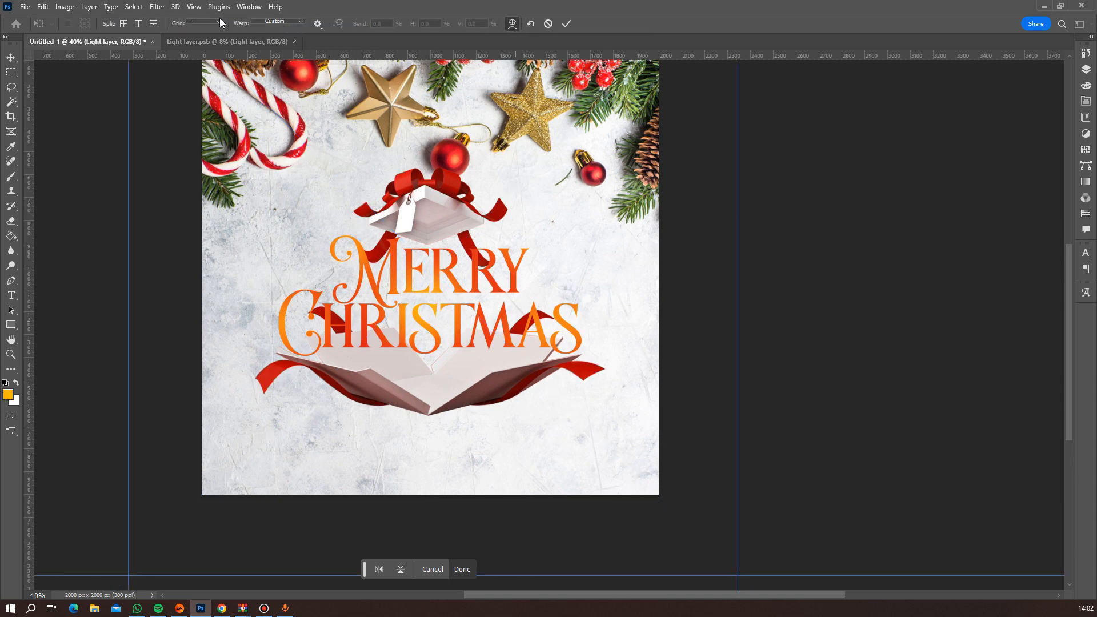
click(299, 23)
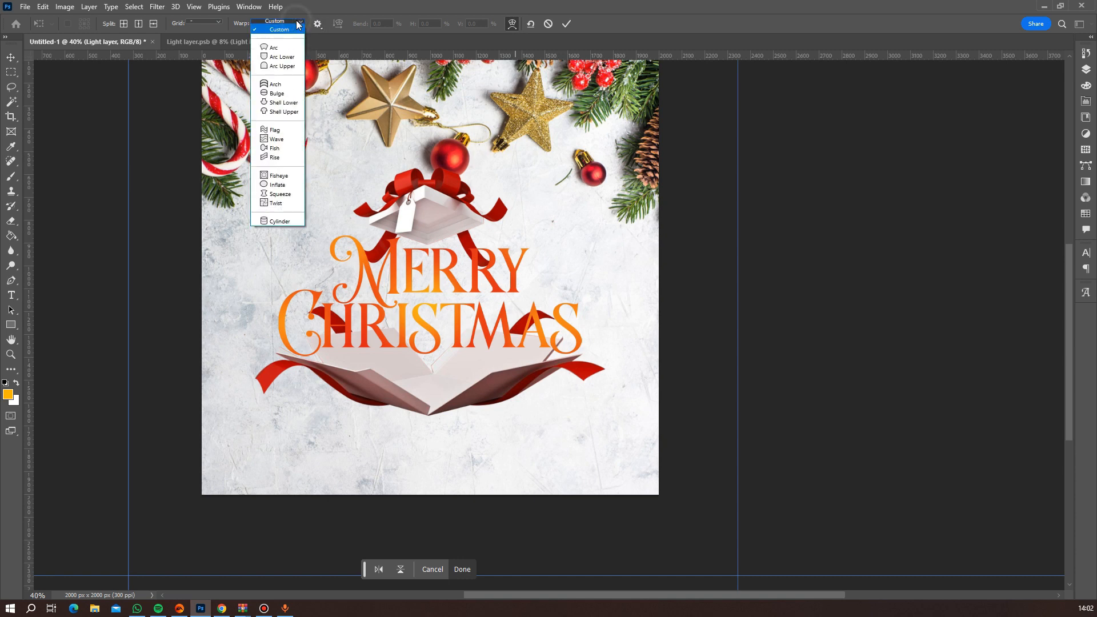
click(284, 140)
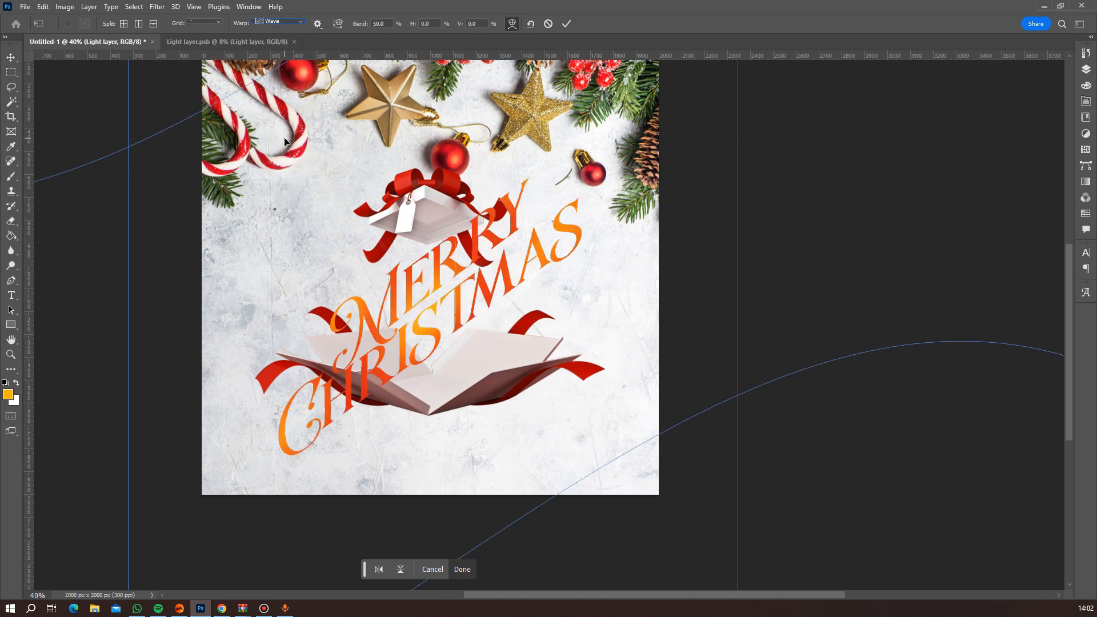
click(382, 24)
key(BackSpace)
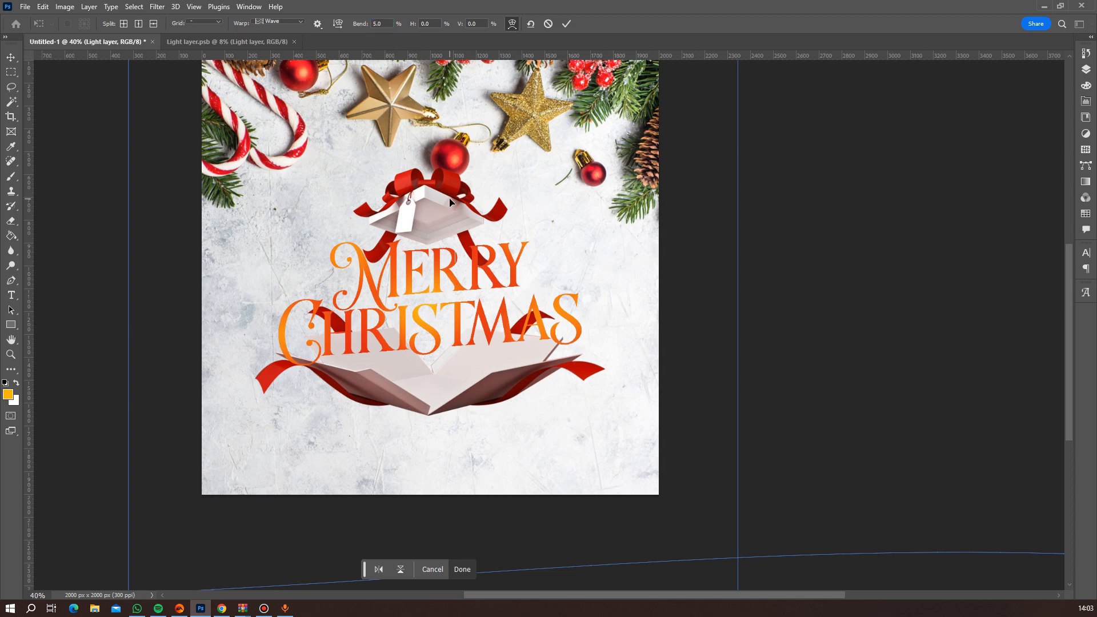
key(Return)
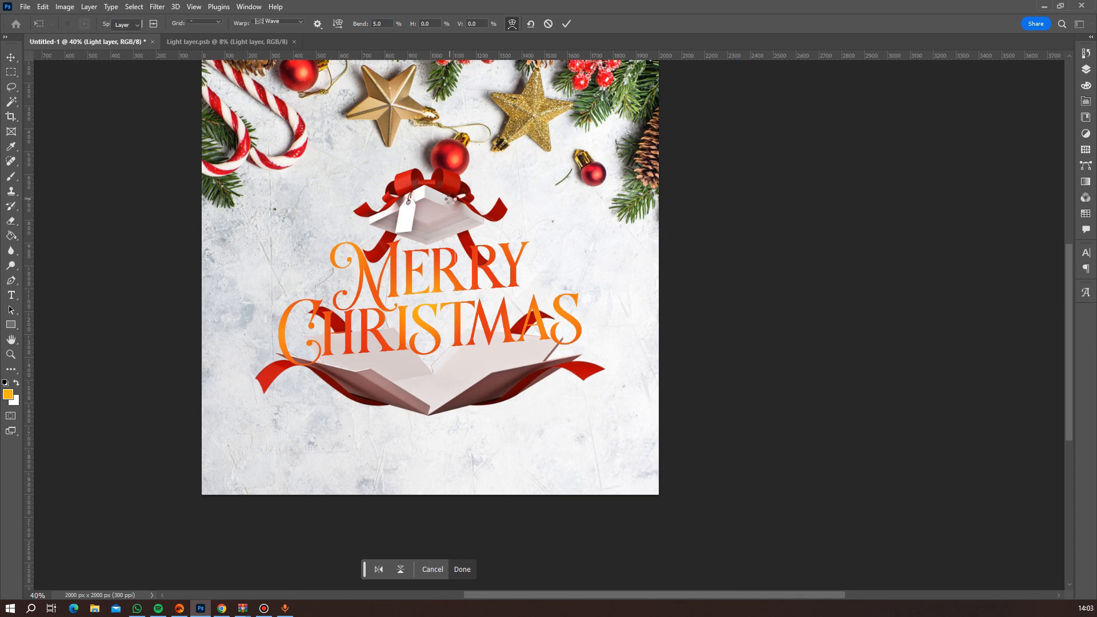
Rotate the gift box base slightly counterclockwise with Free Transform to follow the slant of the lettering.
scroll(530, 361, down, 4)
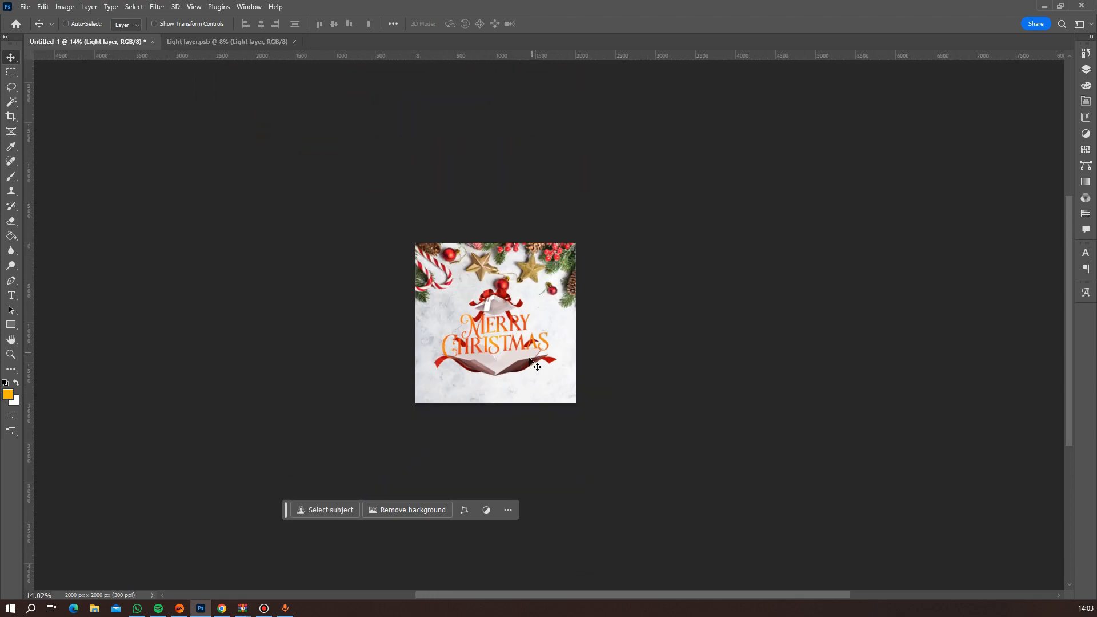
scroll(492, 369, up, 4)
right_click(594, 375)
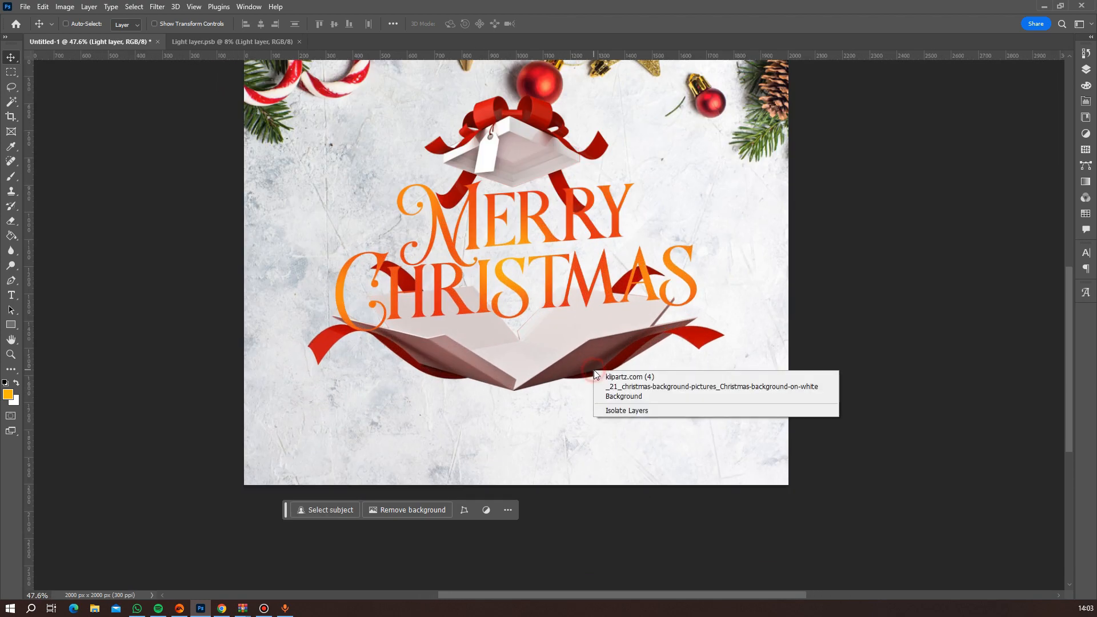
click(623, 377)
key(ctrl+t)
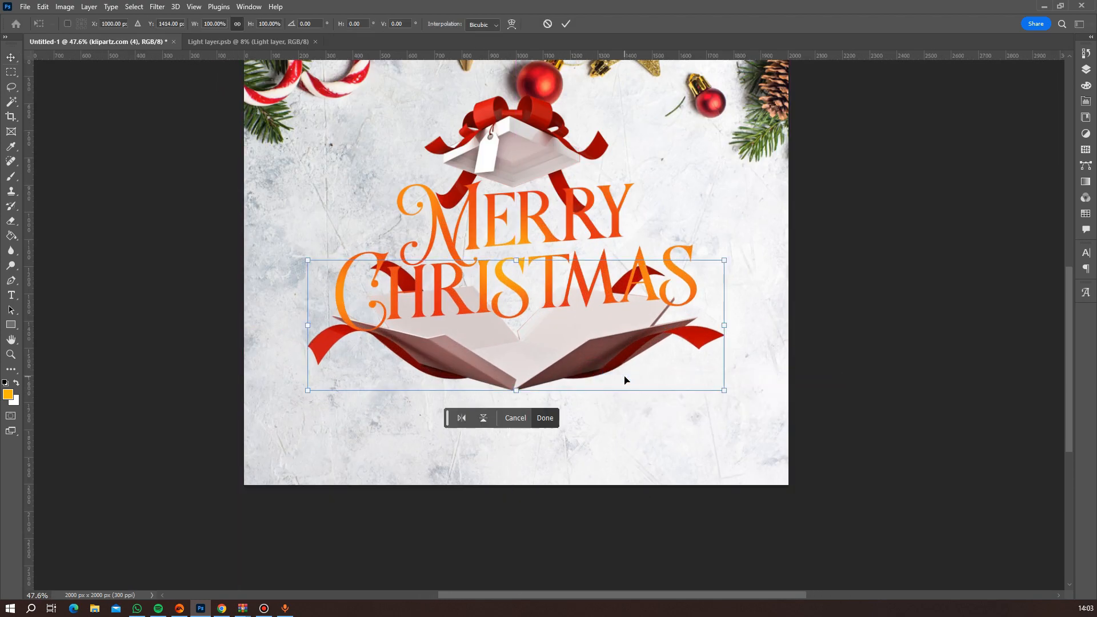
drag(749, 261, 750, 243)
key(Return)
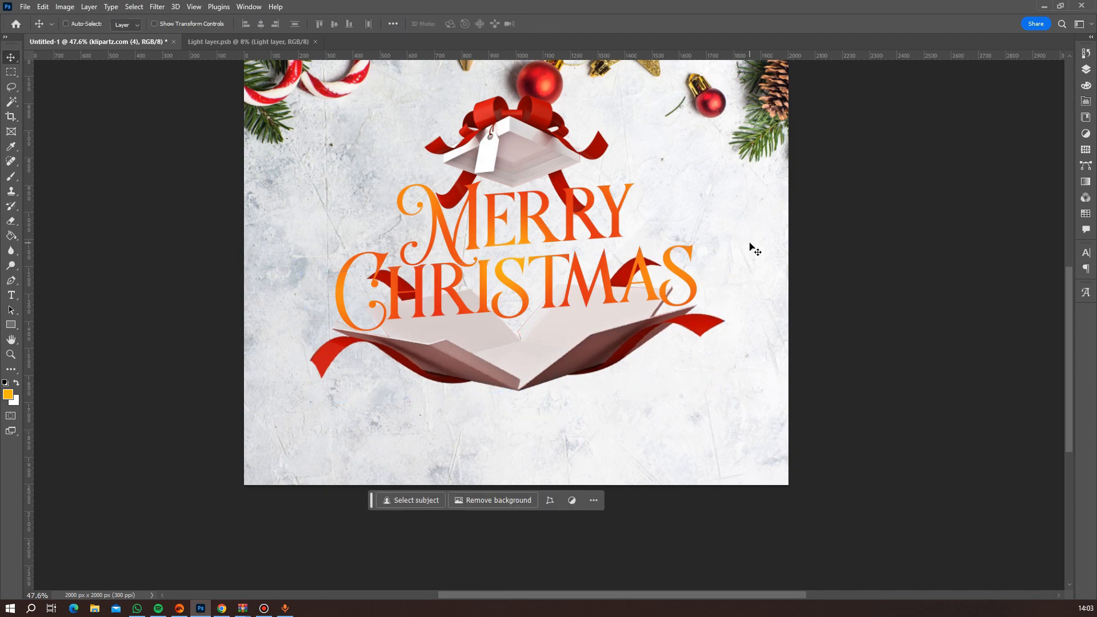
scroll(695, 278, down, 5)
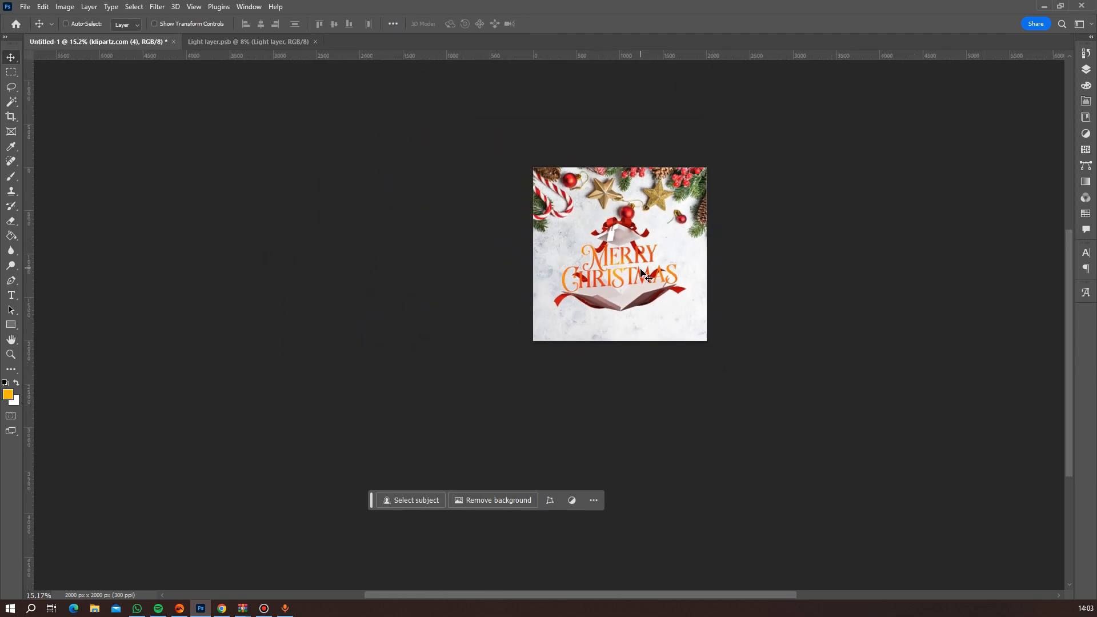
scroll(684, 314, up, 5)
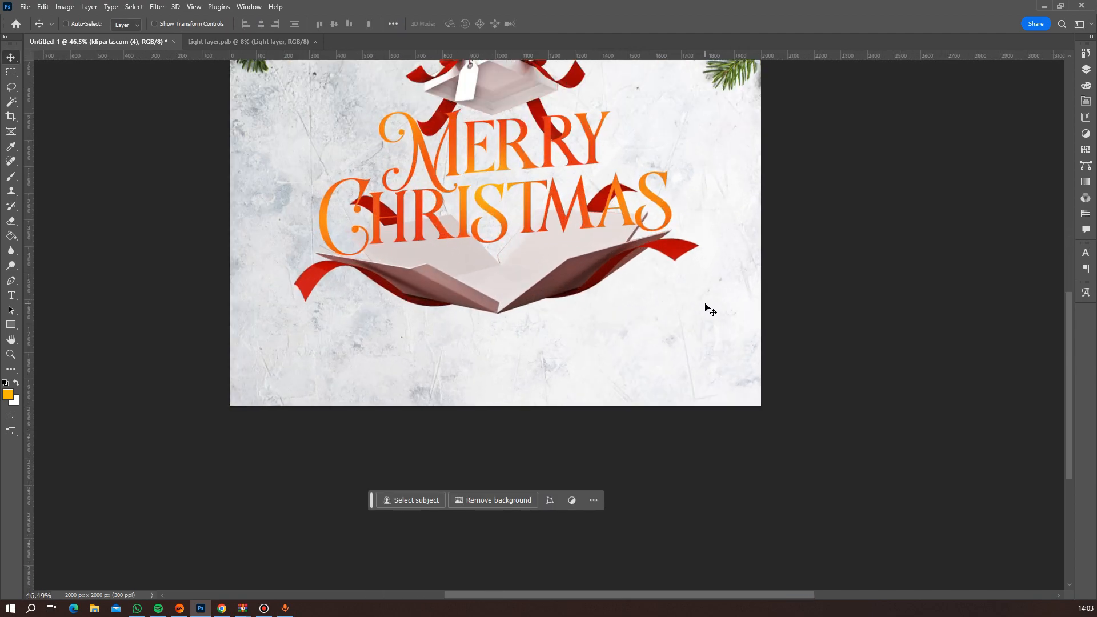
drag(1071, 300, 1066, 262)
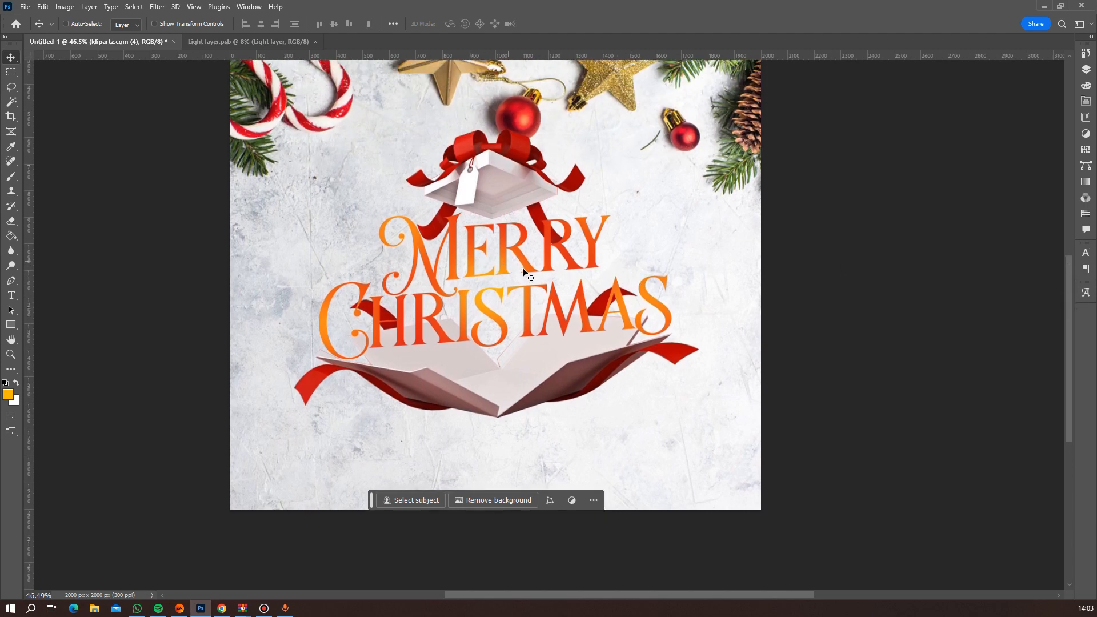
Rotate the gift box lid layer to about -3.34° with Free Transform, nudge it slightly down and apply the transform.
click(492, 190)
right_click(492, 191)
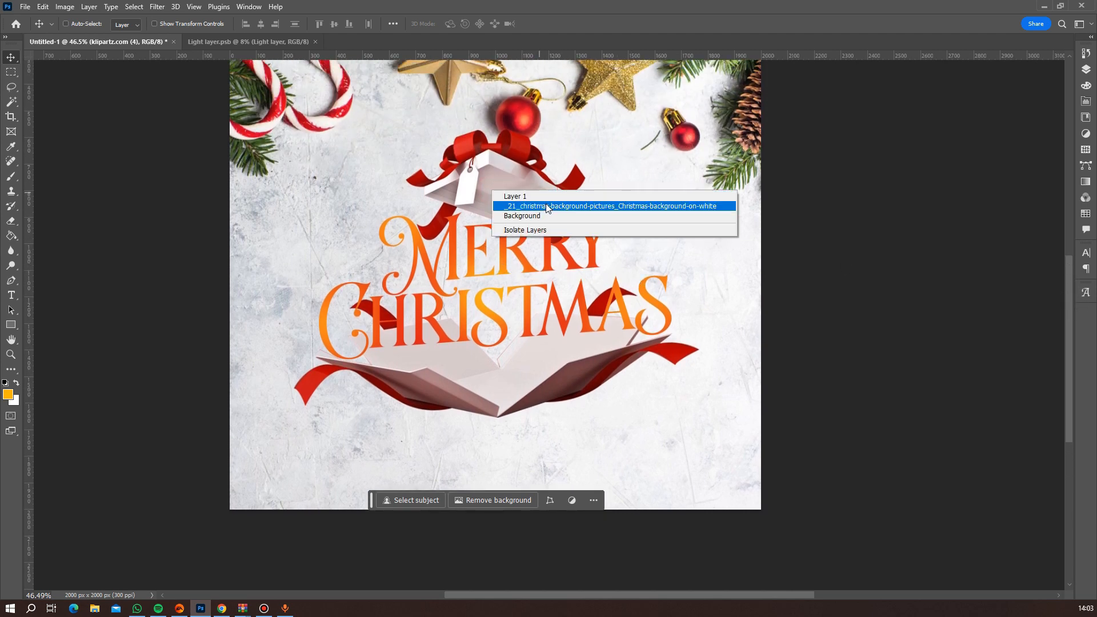
click(514, 196)
key(ctrl+t)
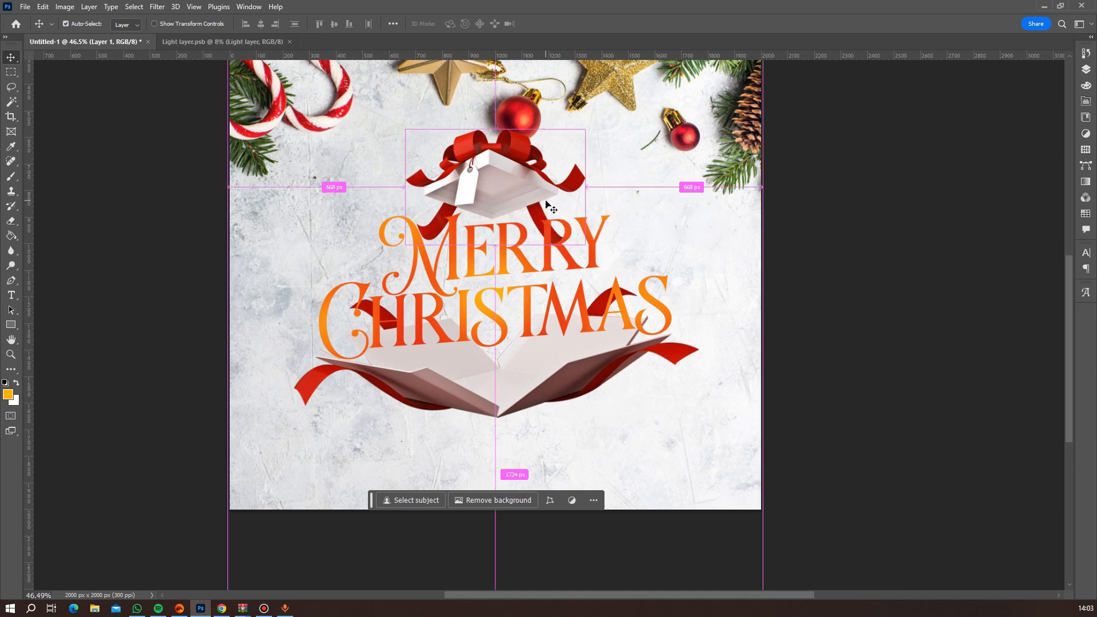
drag(376, 262, 385, 268)
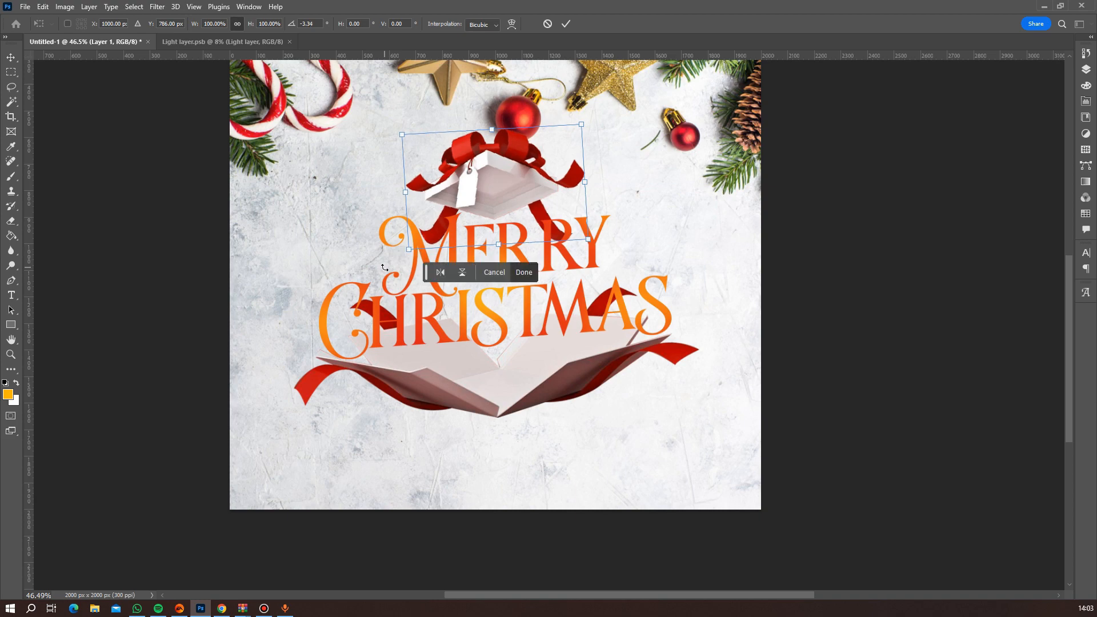
key(Down)
key(Down)
key(Down)
key(Return)
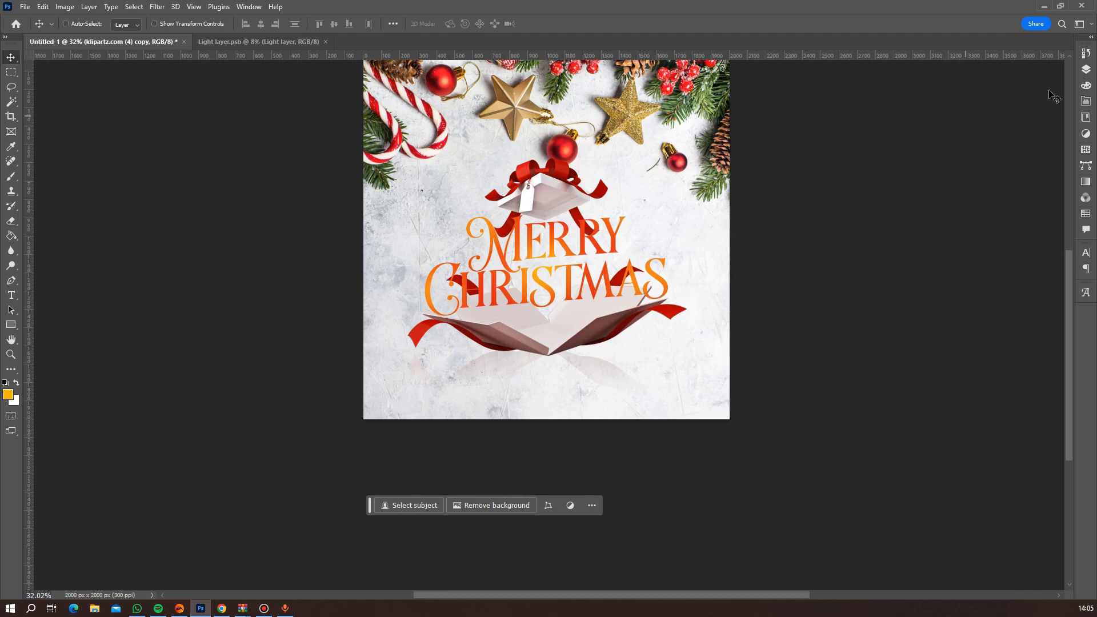
Select the lettering, lid, box base and reflection layers together and nudge them down the canvas.
click(1087, 71)
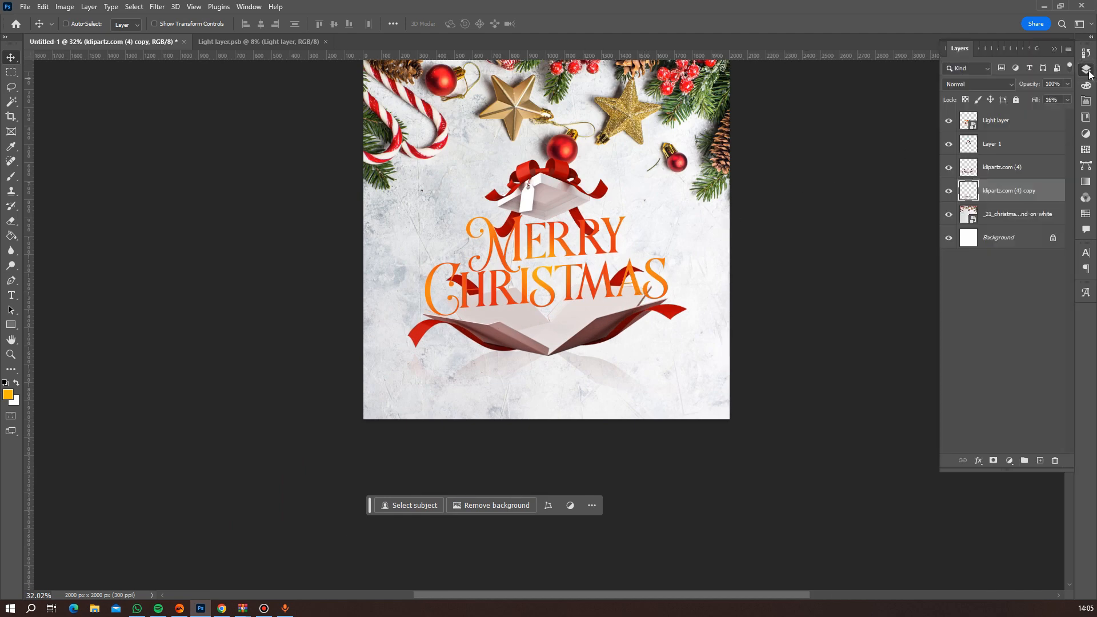
ctrl+click(1001, 170)
ctrl+click(987, 147)
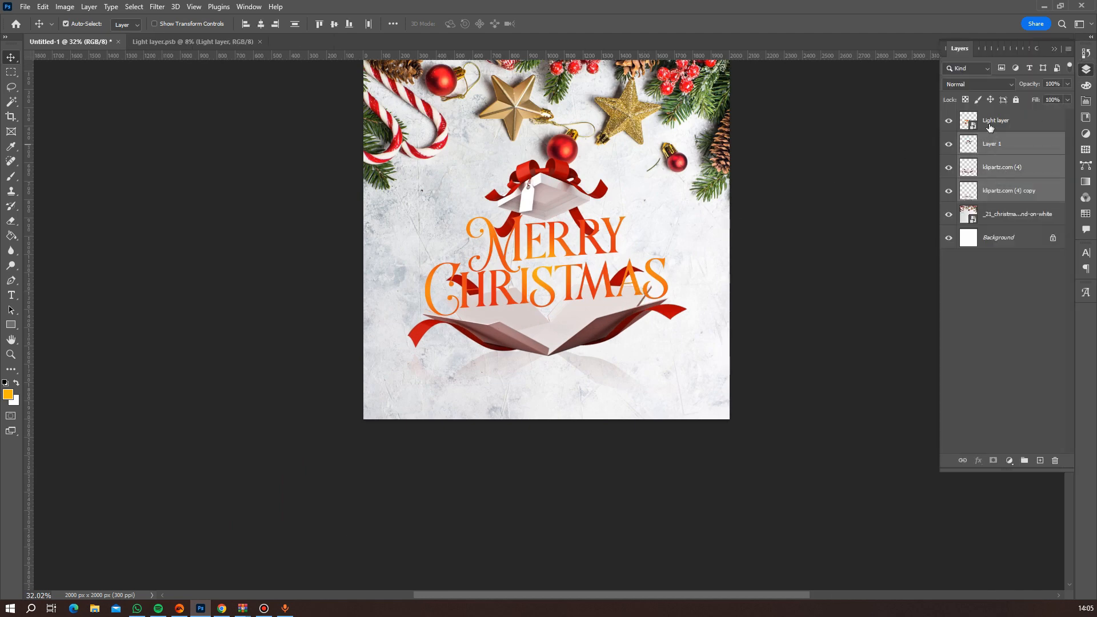
ctrl+click(990, 126)
key(shift+Down)
key(shift+Down)
key(shift+Down)
key(shift+Down)
key(shift+Down)
key(shift+Down)
key(shift+Down)
key(shift+Down)
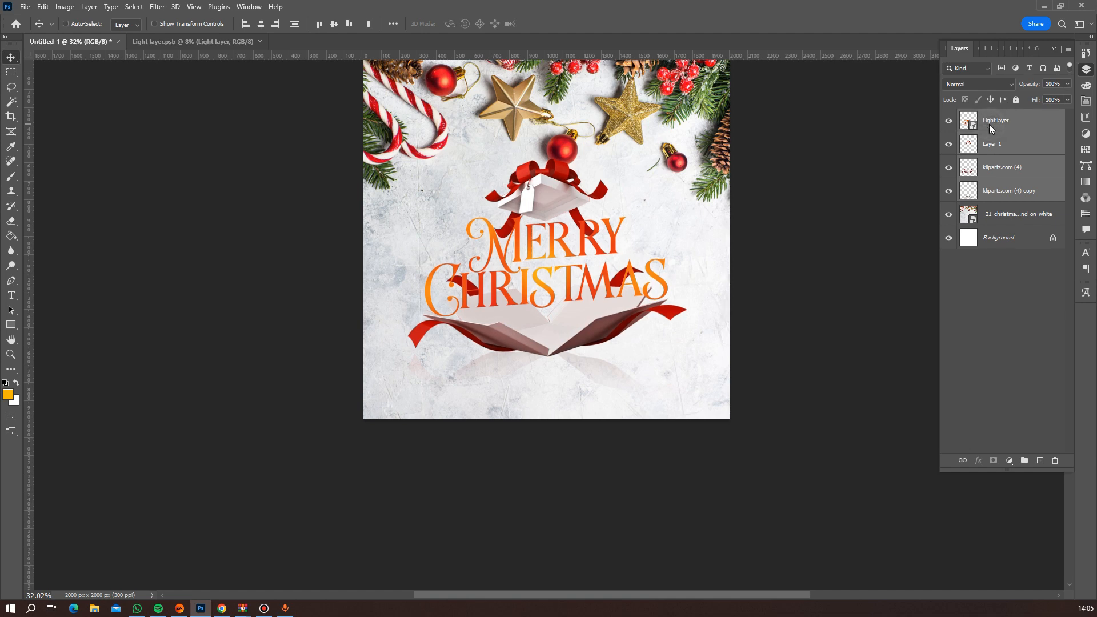
key(shift+Down)
key(shift+Down)
key(shift+Down)
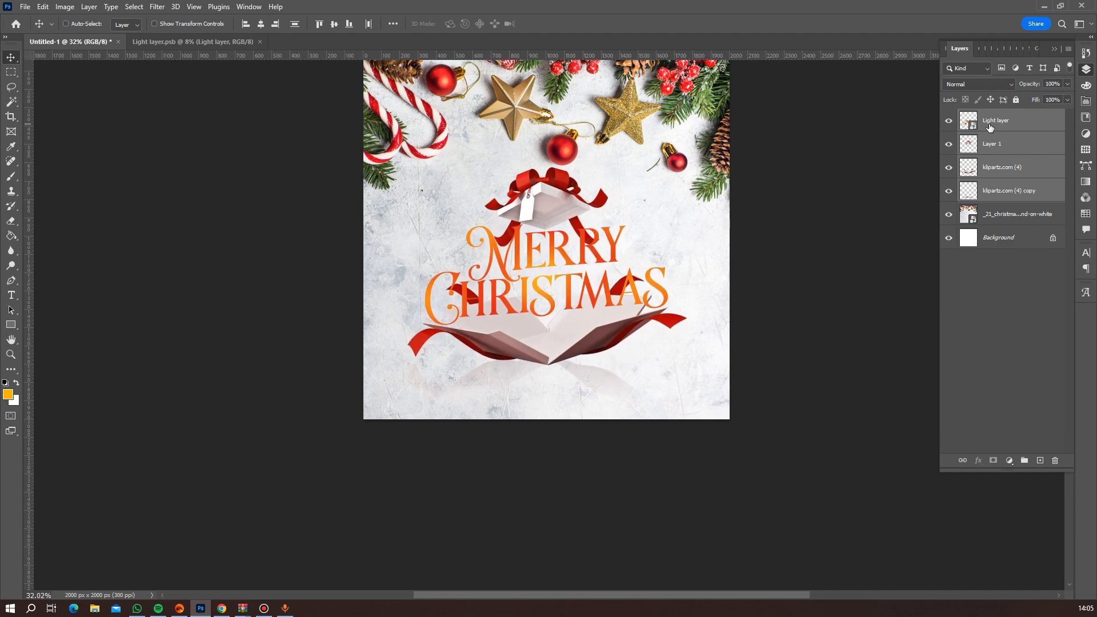
Add a new blank layer directly above the gift box base layer, klipartz.com (4).
scroll(634, 327, up, 5)
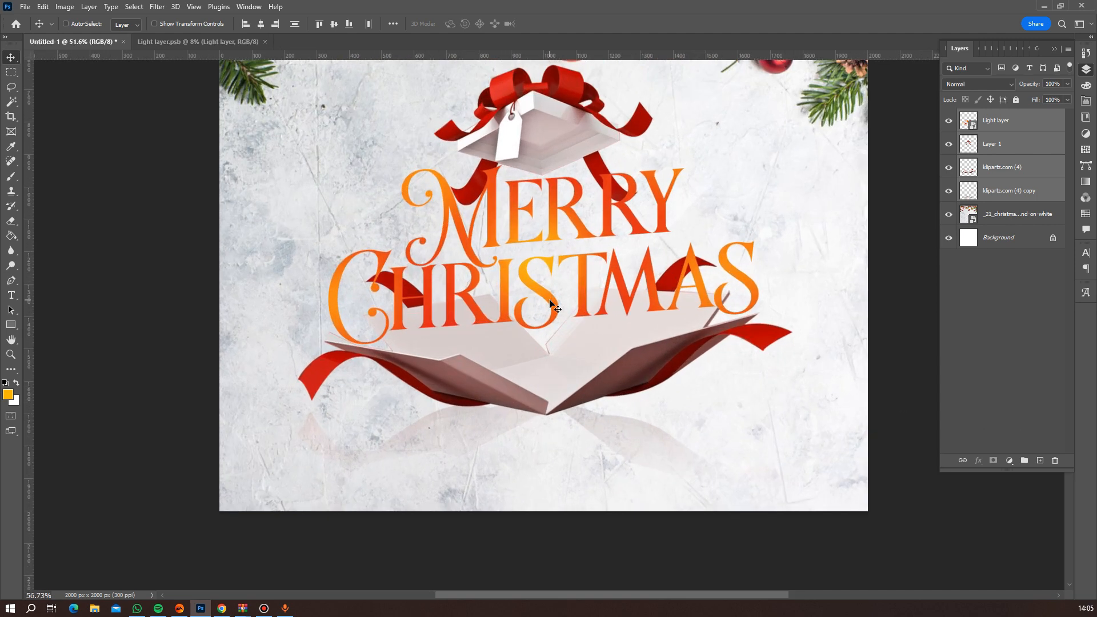
click(1009, 216)
click(1013, 171)
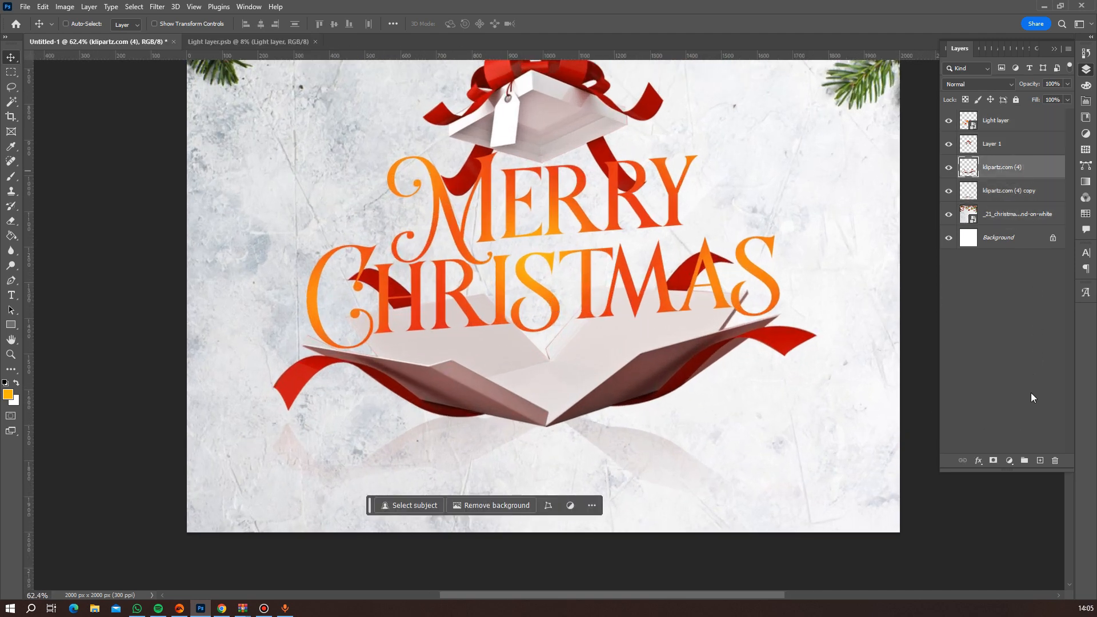
click(1040, 461)
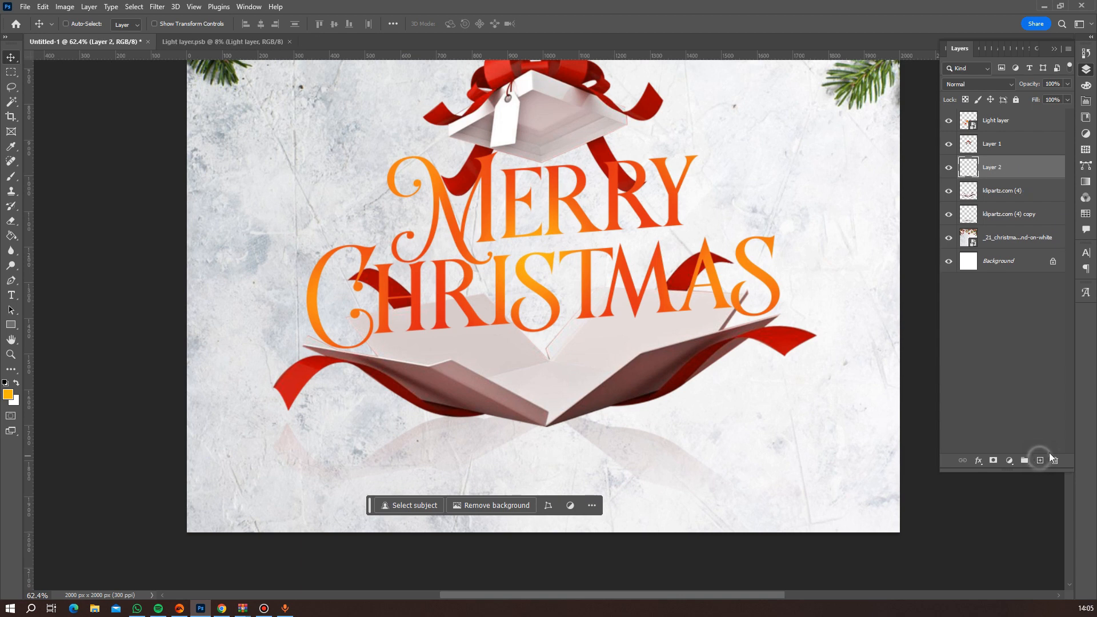
Paint soft white with a 300-pixel brush over the box base's inner ribbons behind the Christmas lettering.
click(12, 176)
click(17, 383)
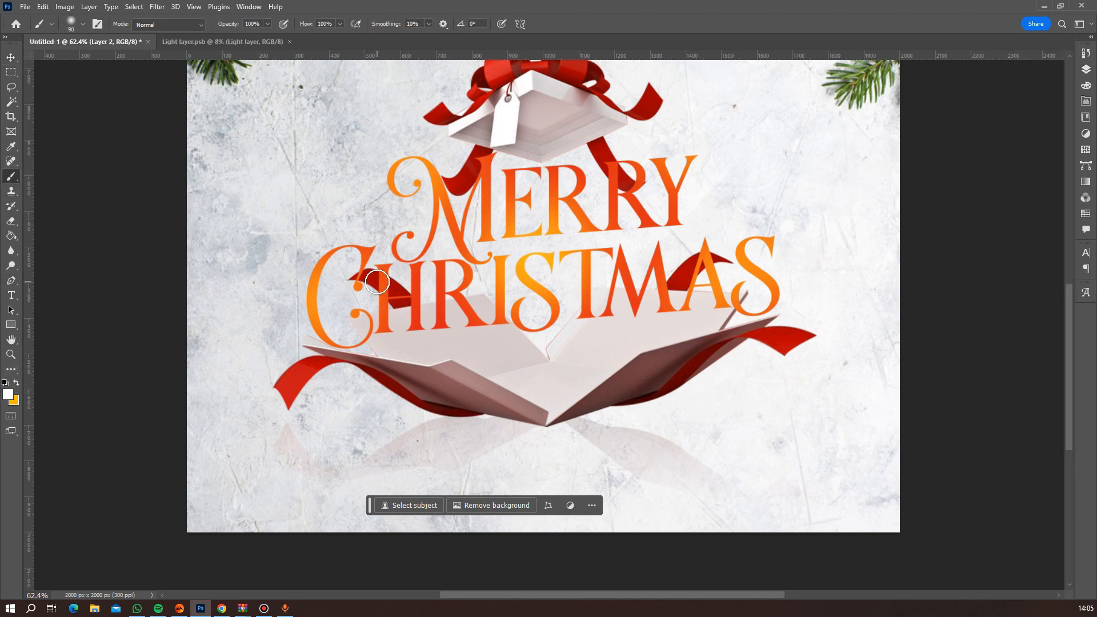
key(bracketright)
key(bracketright)
key(bracketright)
key(bracketright)
key(bracketright)
key(bracketright)
key(bracketright)
key(bracketright)
key(bracketright)
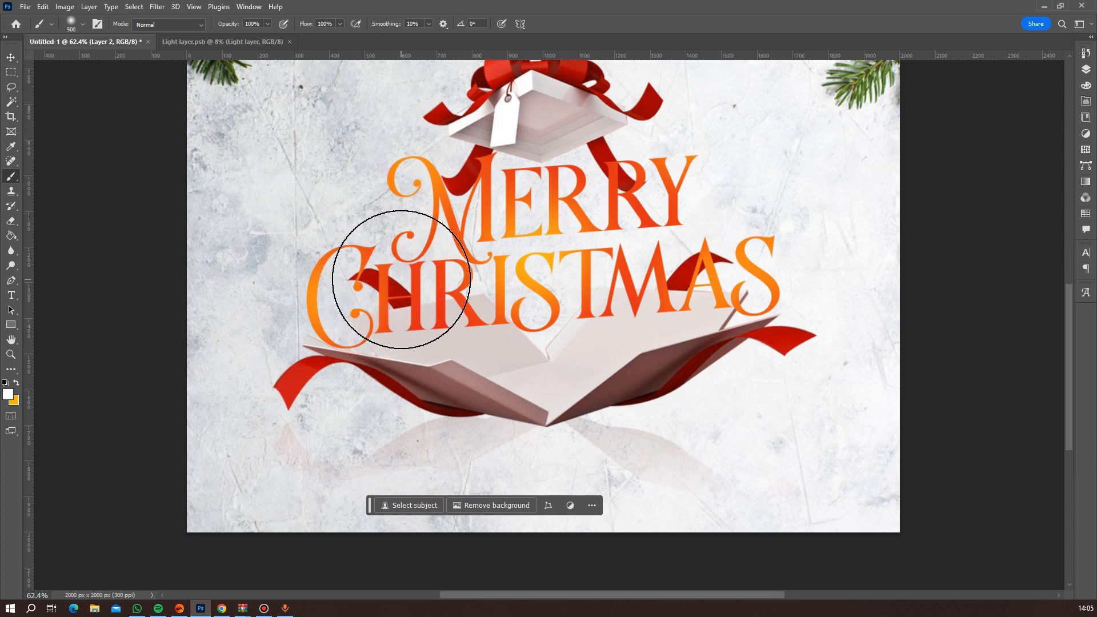
key(bracketleft)
key(bracketleft)
key(bracketleft)
key(bracketleft)
click(394, 292)
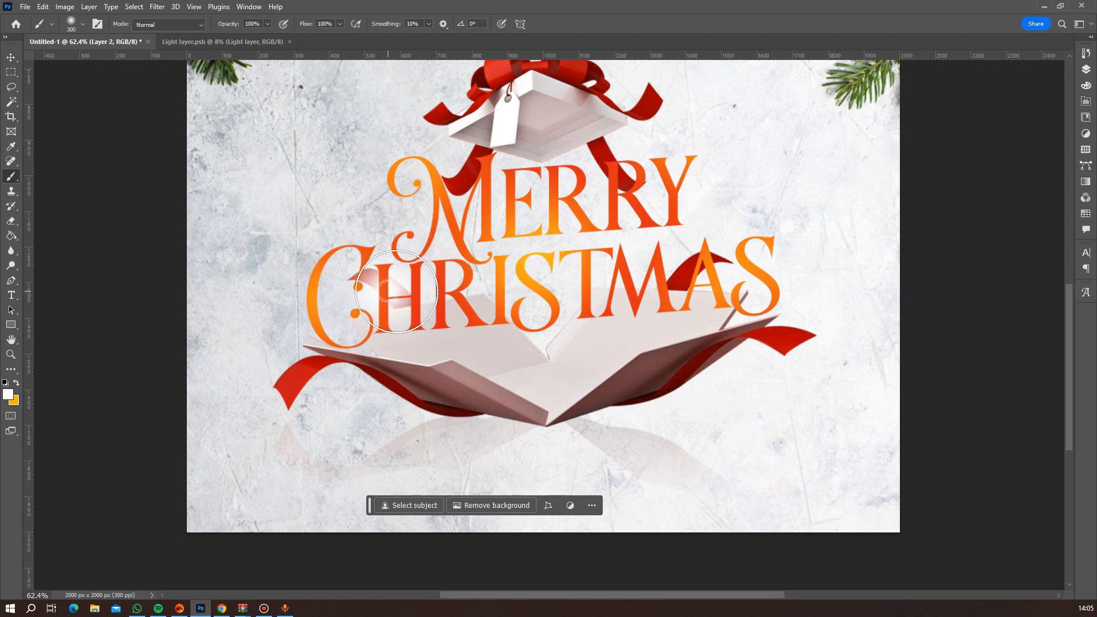
mouse_move(697, 299)
mouse_down()
mouse_move(723, 289)
mouse_move(698, 269)
mouse_move(670, 275)
mouse_up()
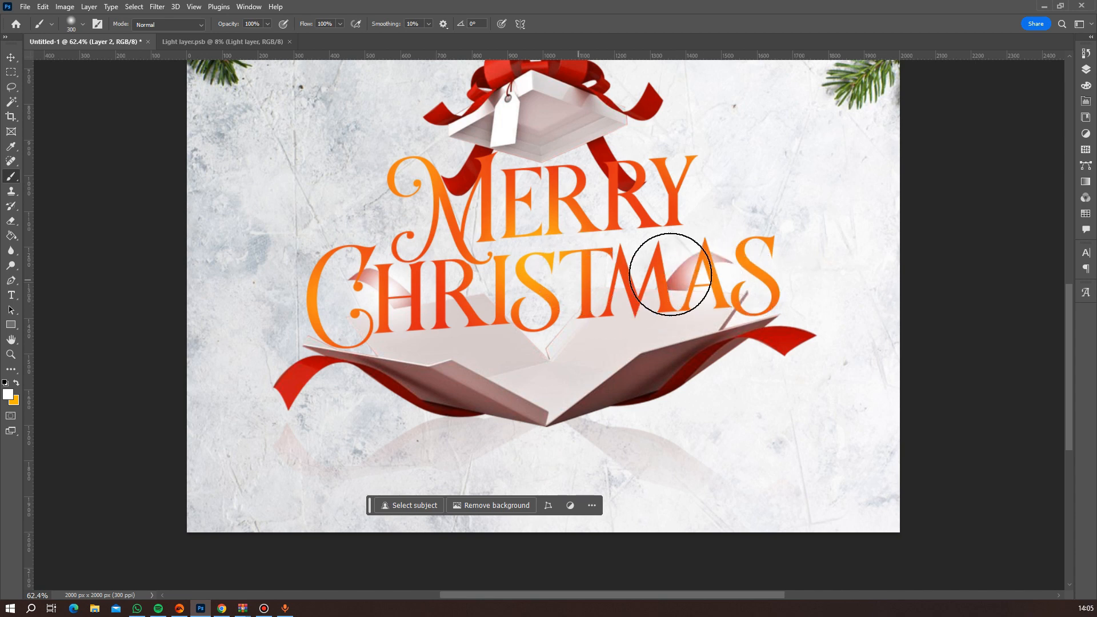
click(654, 294)
click(643, 209)
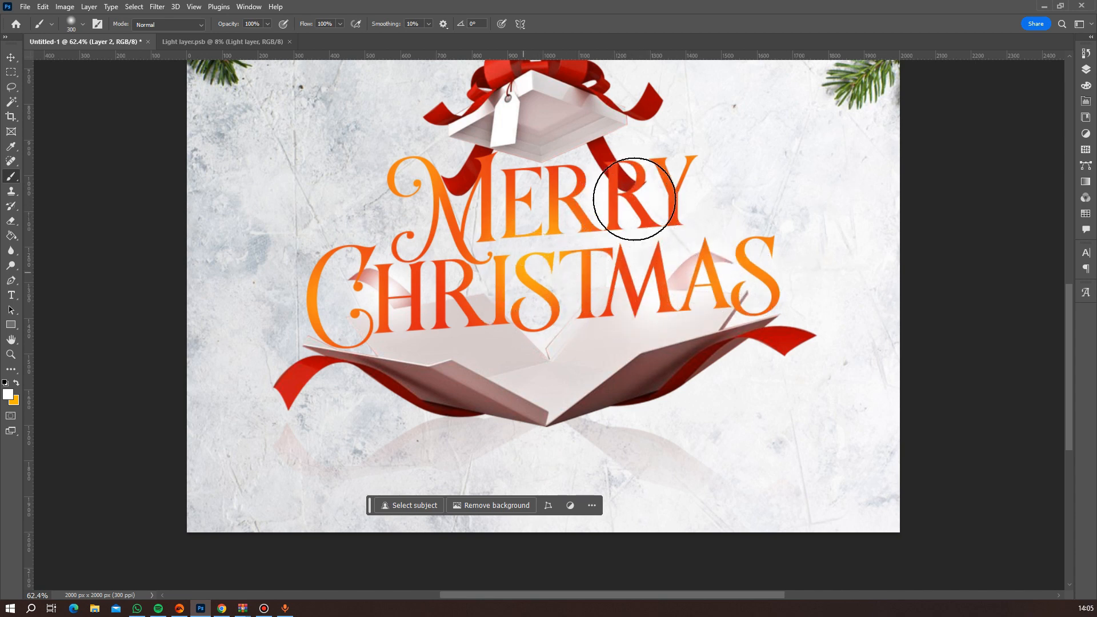
Fade the lid's lower ribbon tails with soft white, and set Layer 2 to Screen blending with 32% fill.
click(1084, 71)
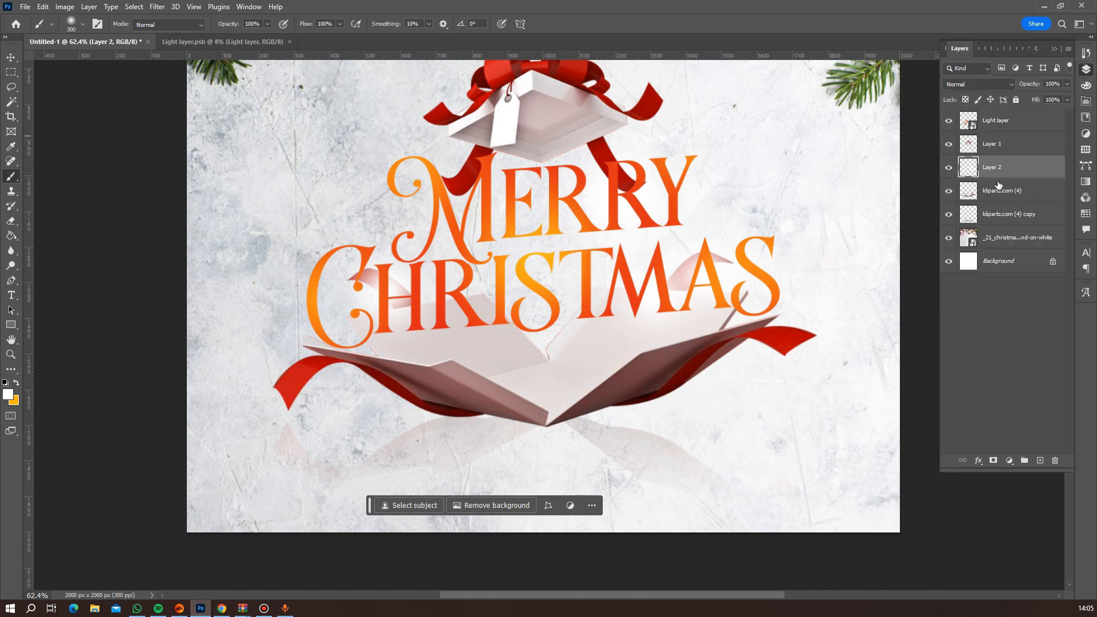
click(996, 145)
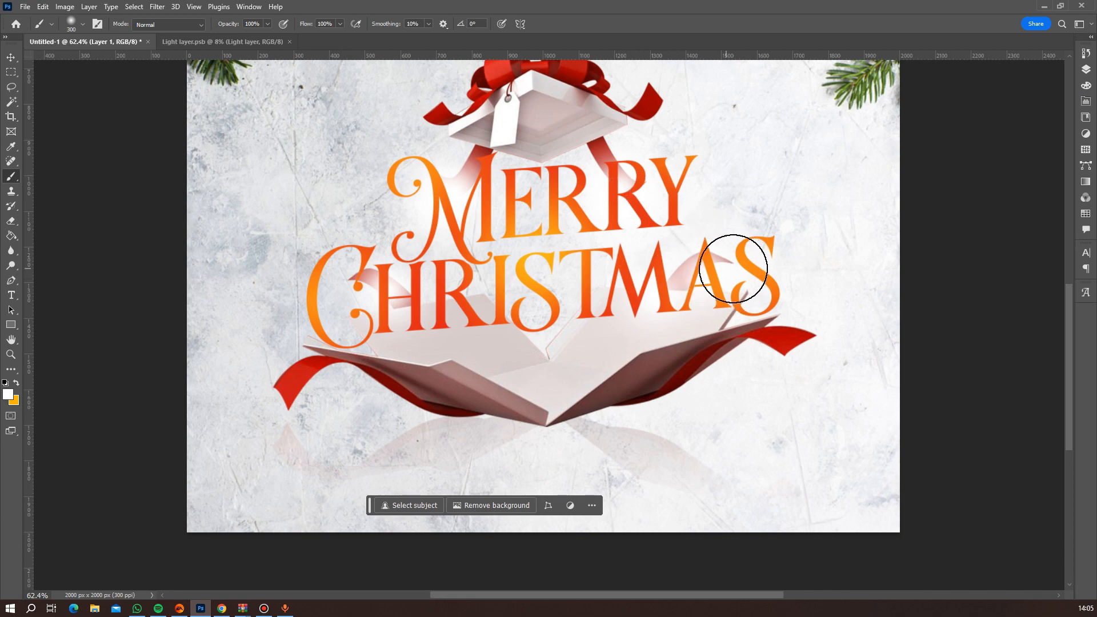
scroll(760, 285, down, 3)
scroll(765, 287, down, 2)
scroll(806, 308, up, 4)
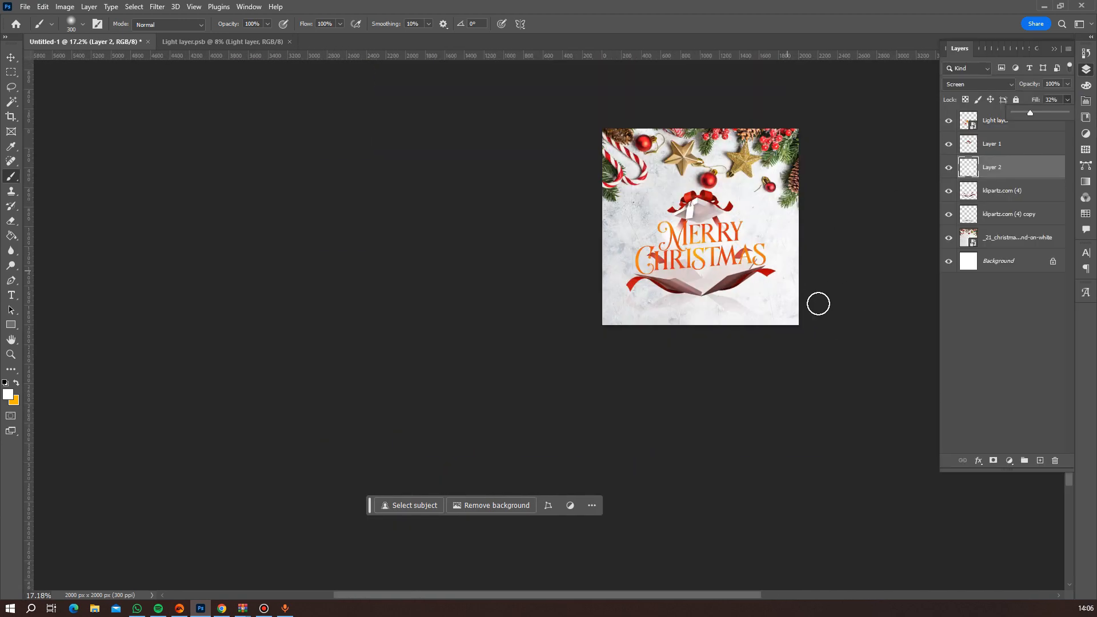
Examine how the faded ribbons blend with the lettering and gift box at different magnifications.
scroll(818, 303, up, 5)
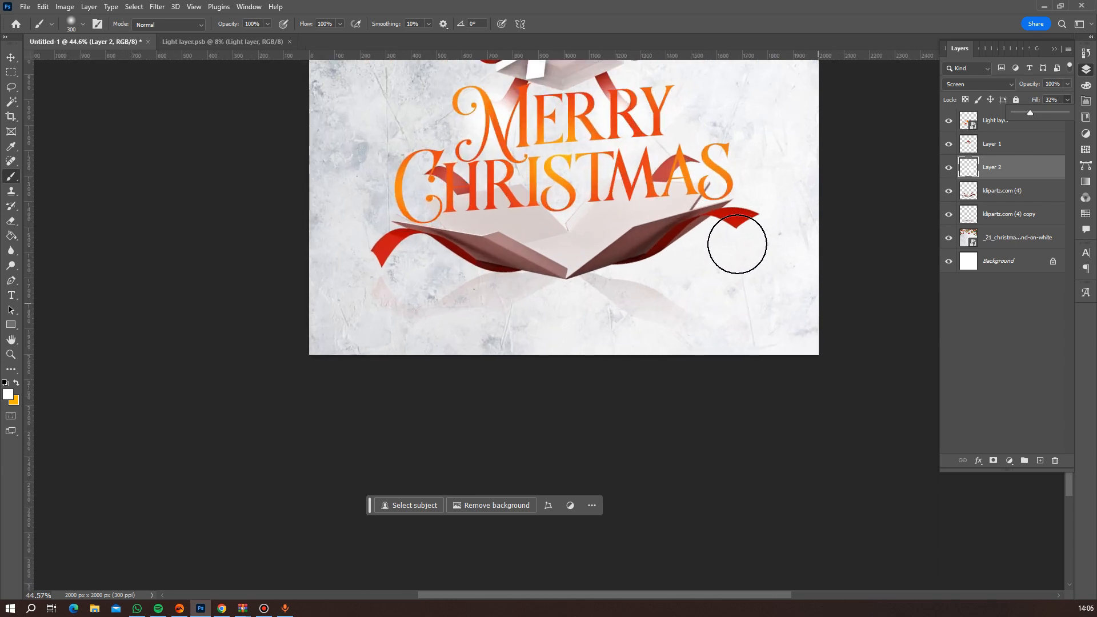
drag(683, 211, 651, 336)
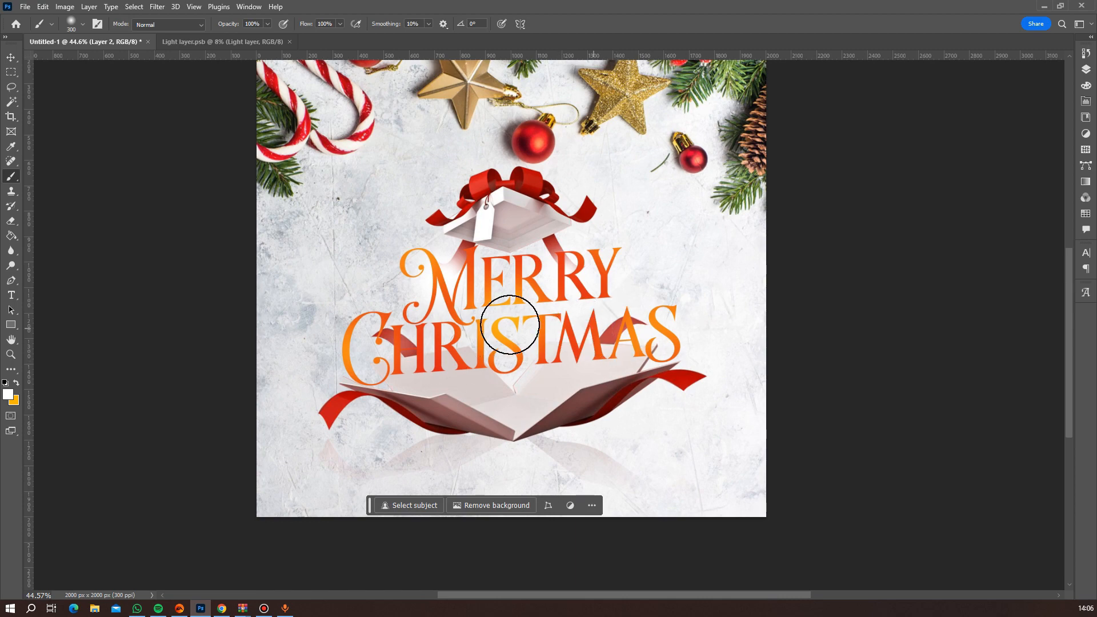
scroll(561, 321, down, 6)
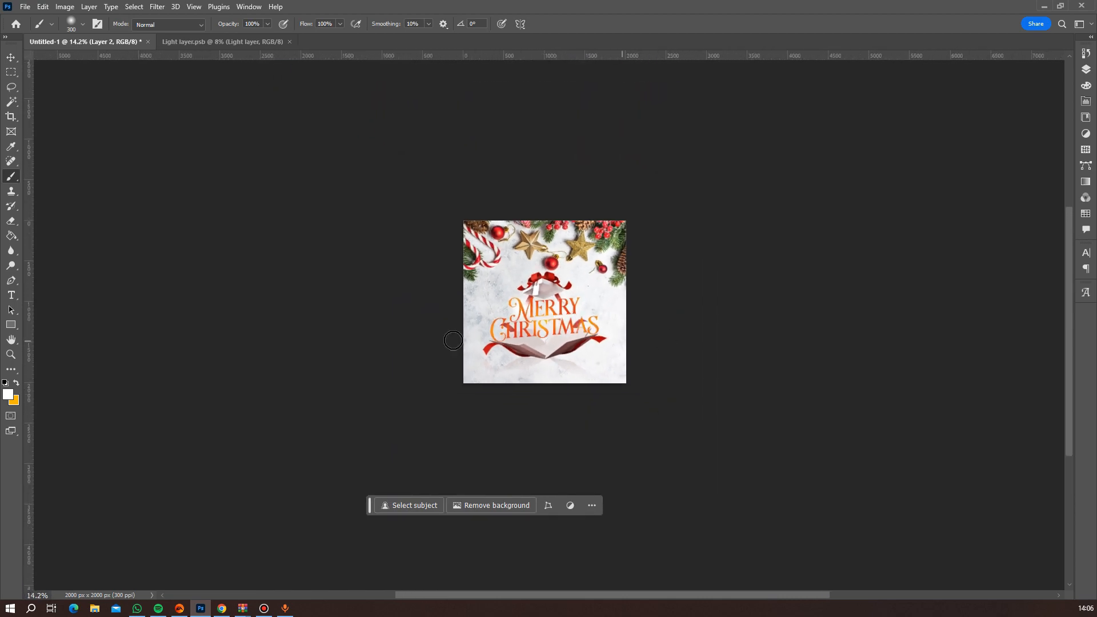
scroll(539, 331, up, 6)
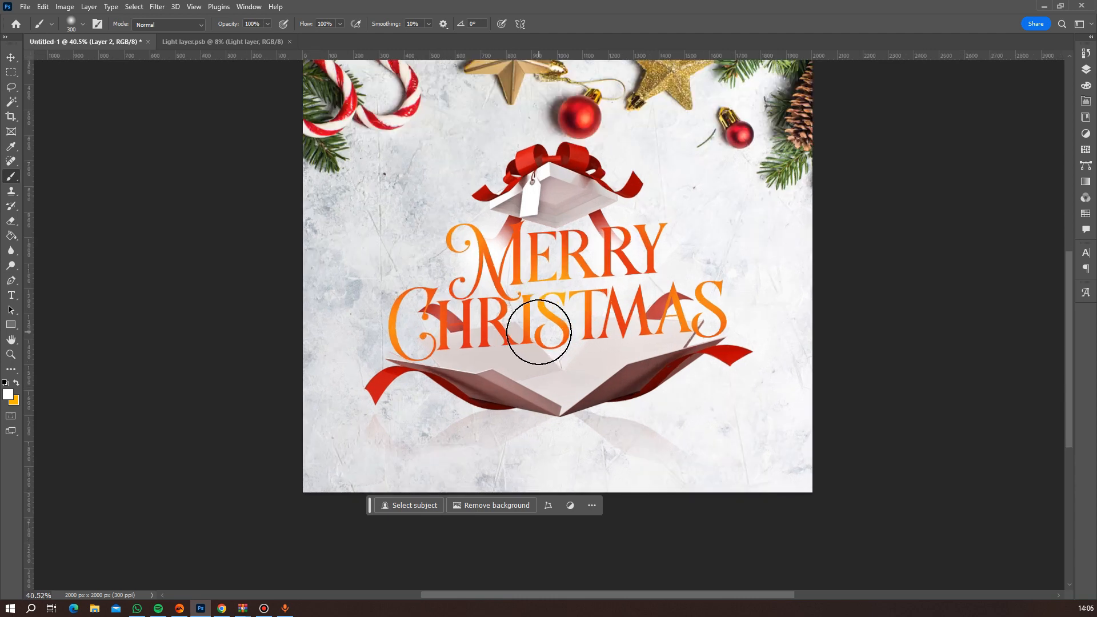
scroll(539, 332, up, 3)
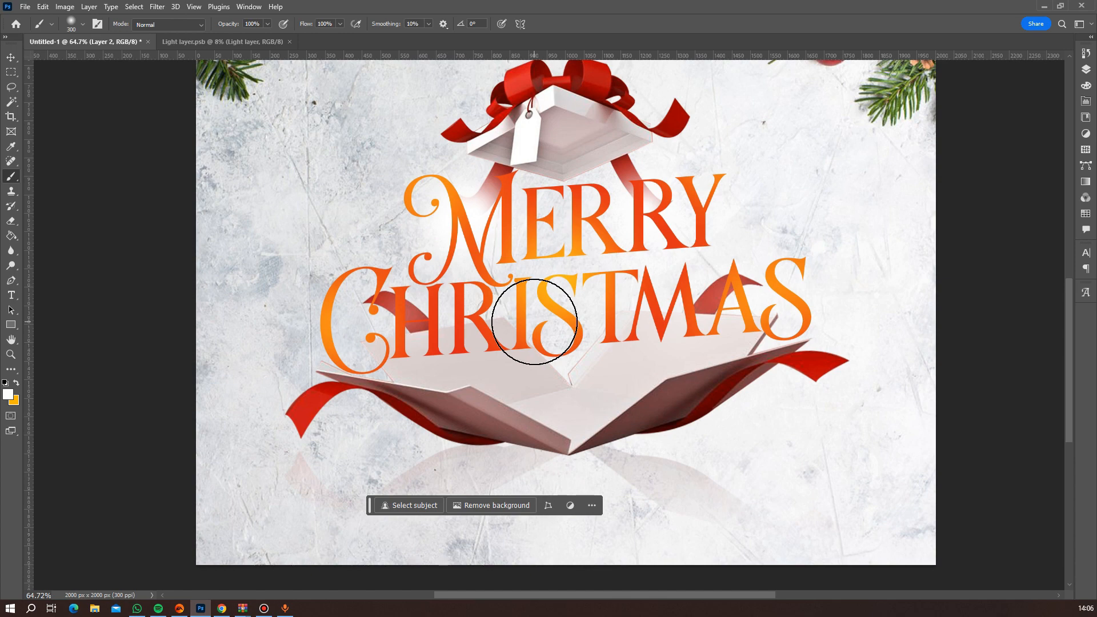
scroll(594, 257, down, 2)
scroll(571, 286, up, 3)
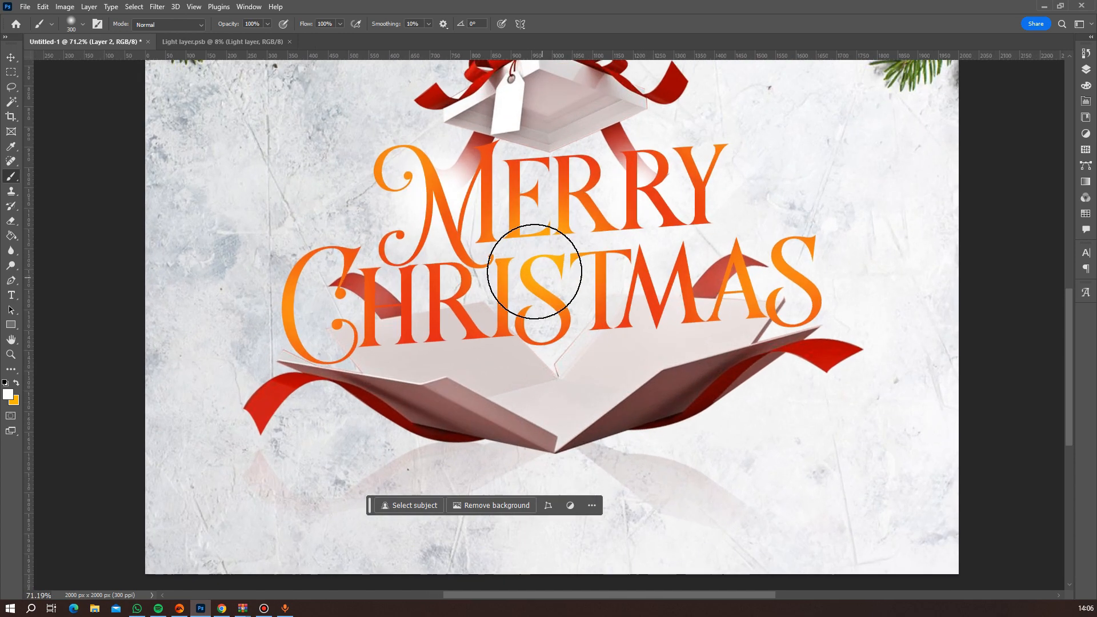
Place the speaker image pngegg (12) as an embedded object, scaled down to sit inside the open gift box.
click(27, 6)
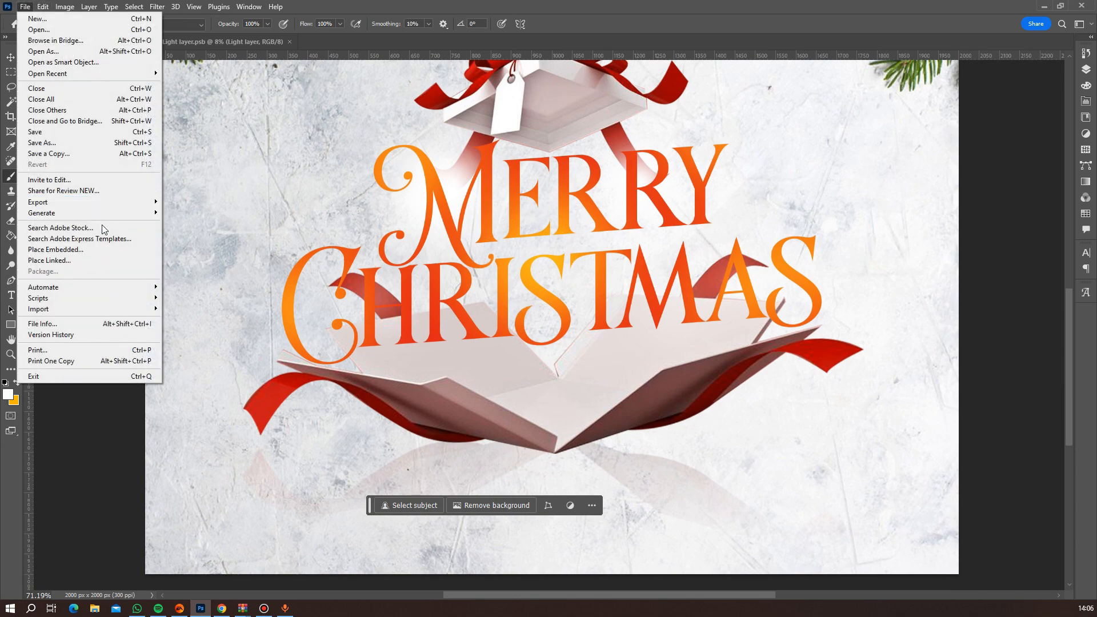
click(94, 249)
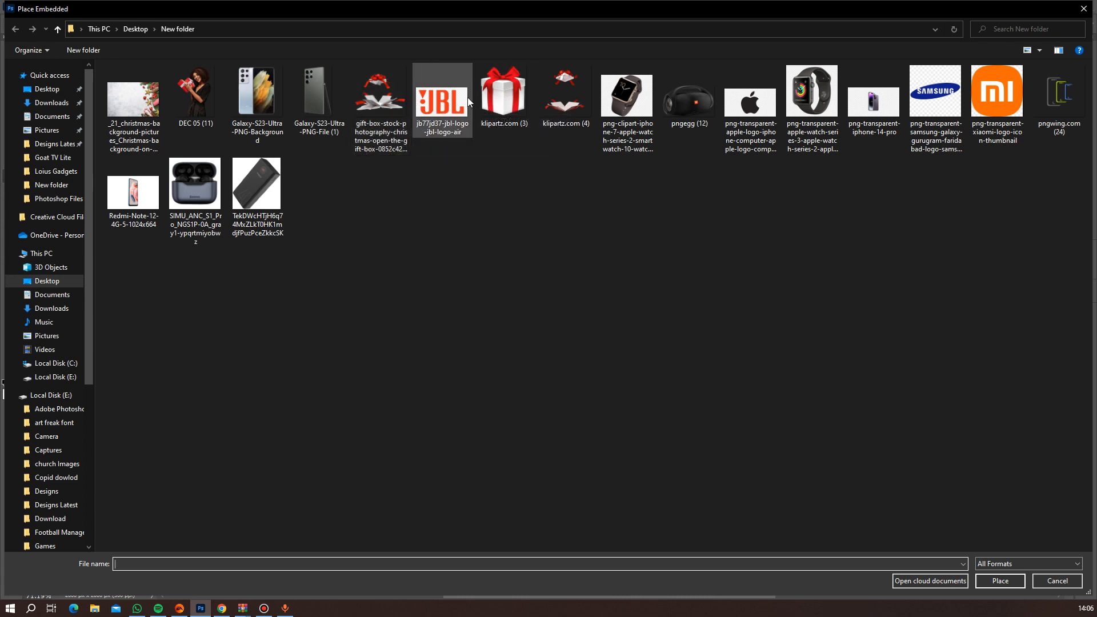
double_click(679, 105)
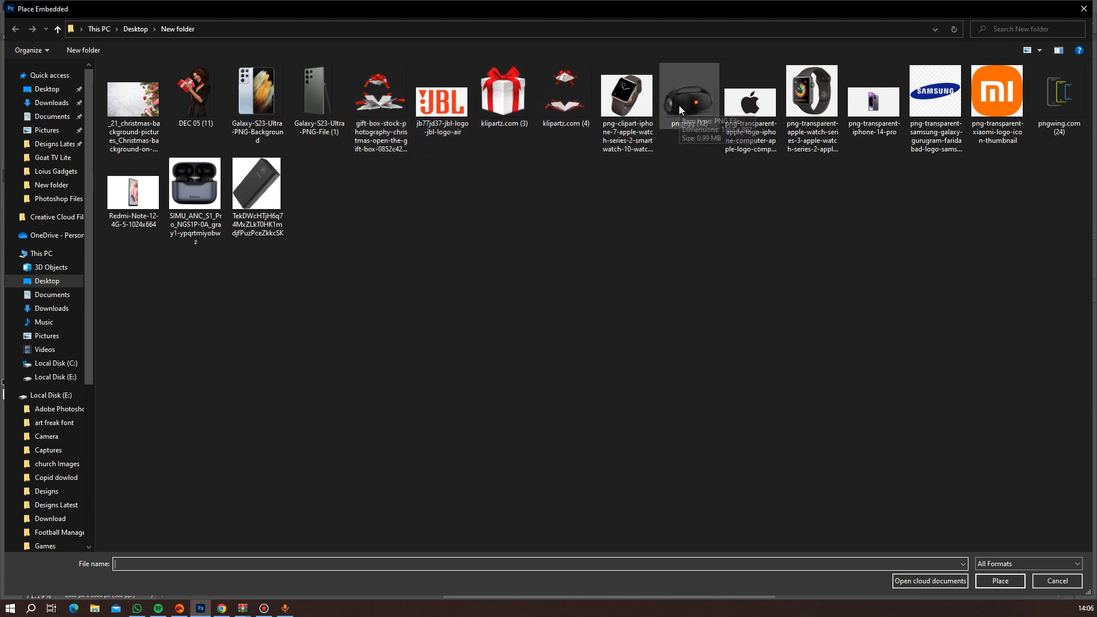
scroll(687, 250, down, 3)
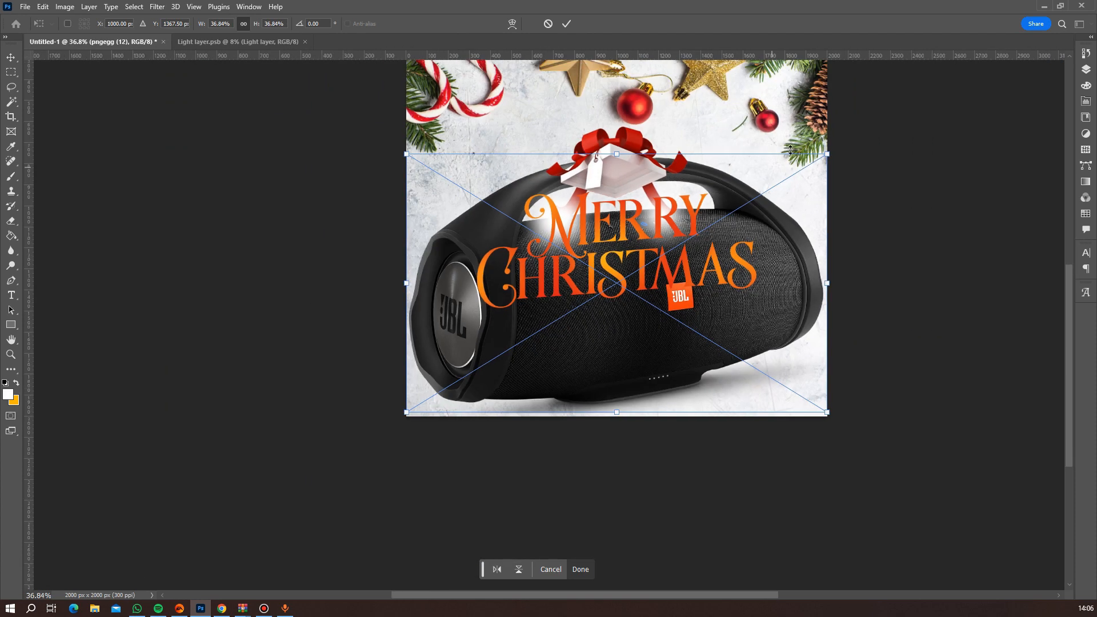
drag(827, 155, 633, 222)
key(Return)
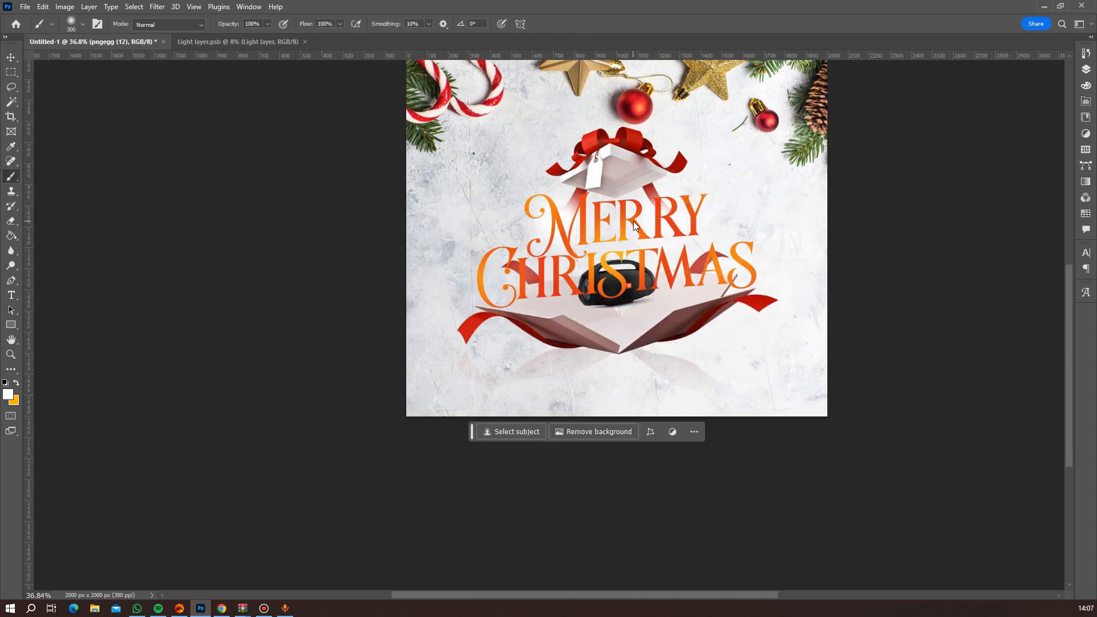
Bring the speaker layer above the lettering layer and shift the speaker slightly lower into the box base.
click(1086, 73)
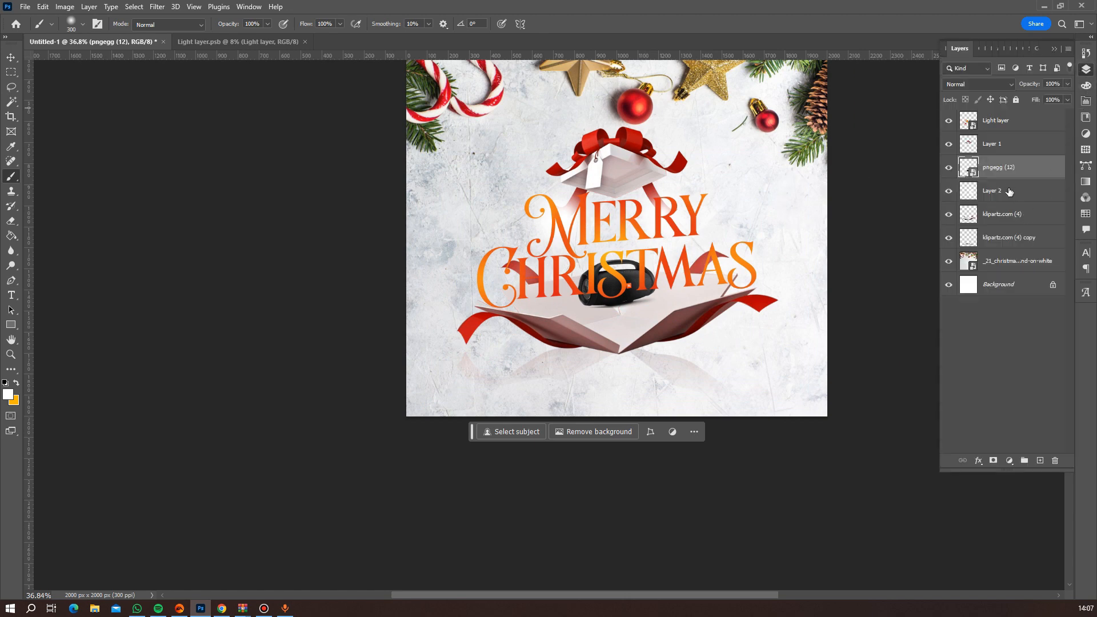
drag(1009, 172, 1010, 117)
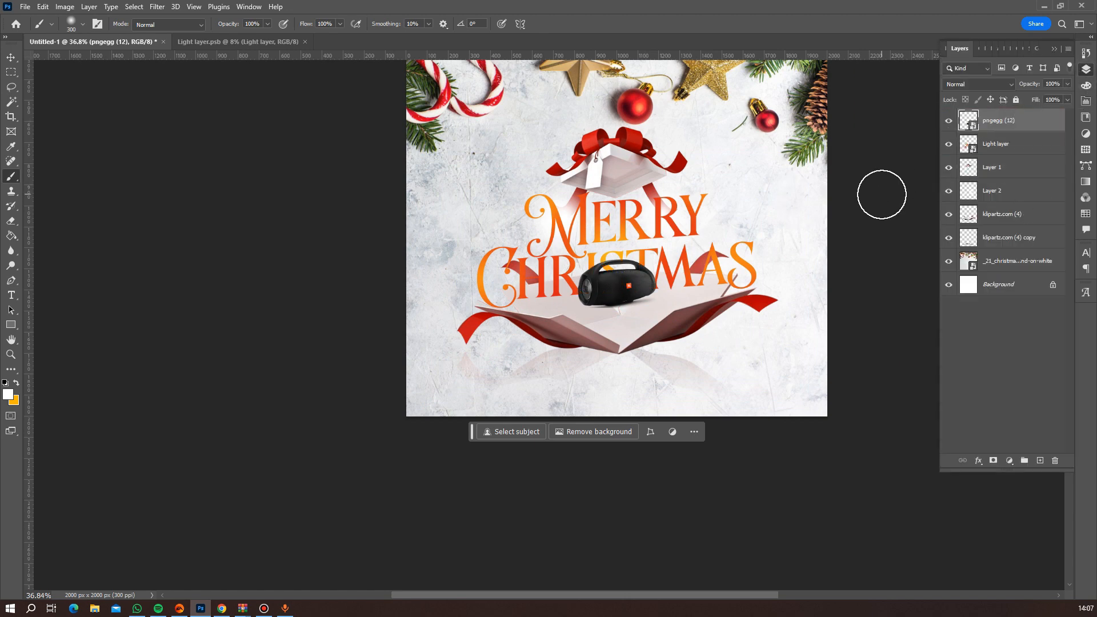
key(v)
drag(613, 287, 630, 305)
scroll(659, 333, up, 8)
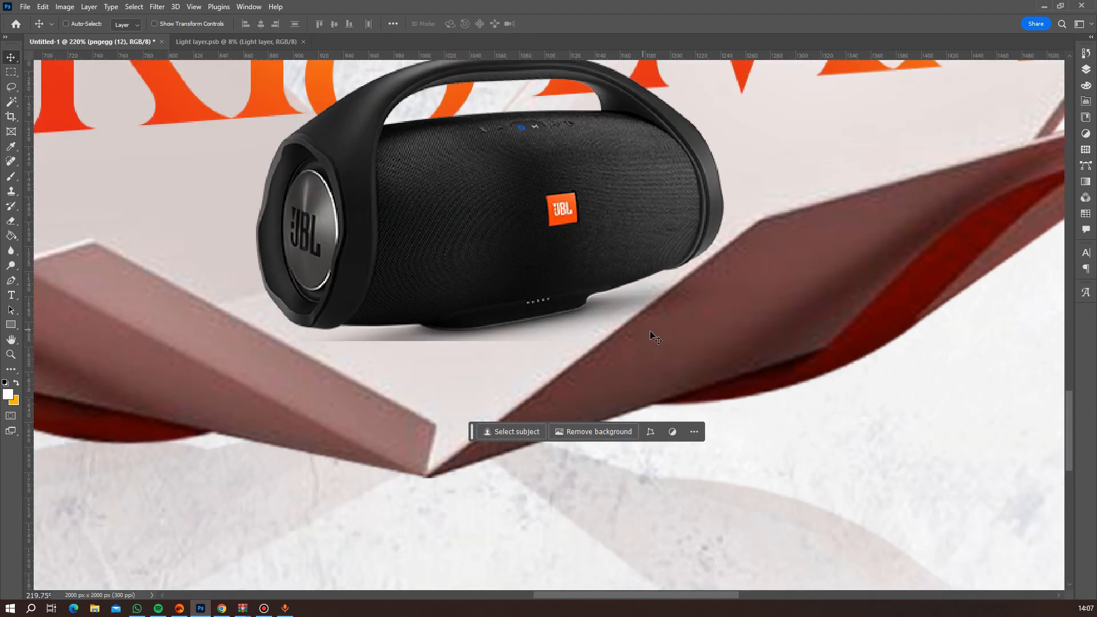
scroll(641, 318, up, 3)
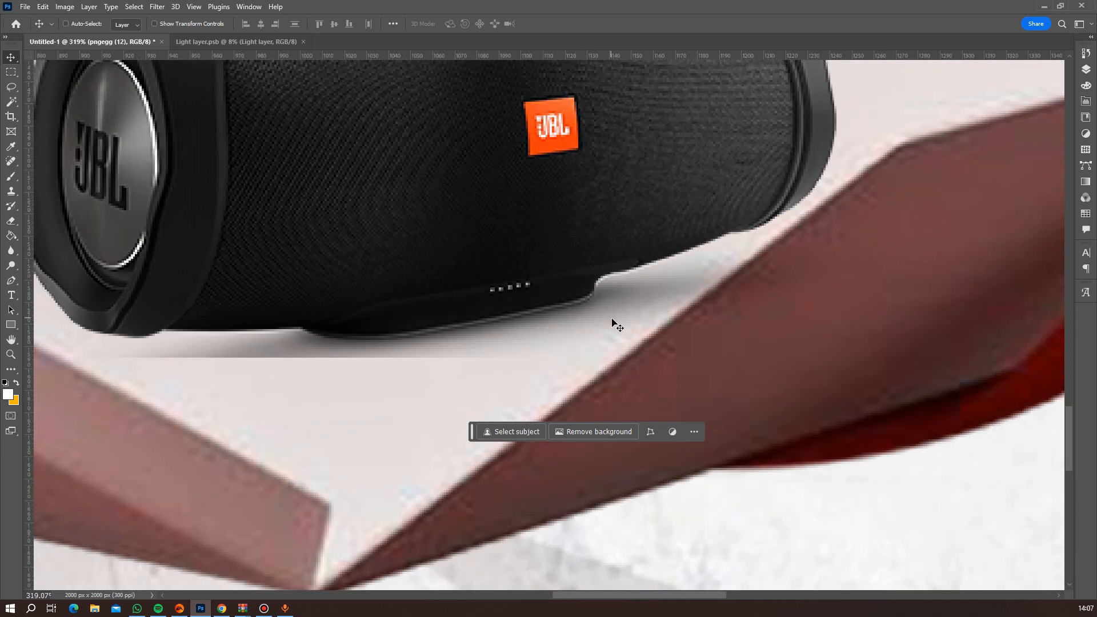
scroll(636, 321, down, 2)
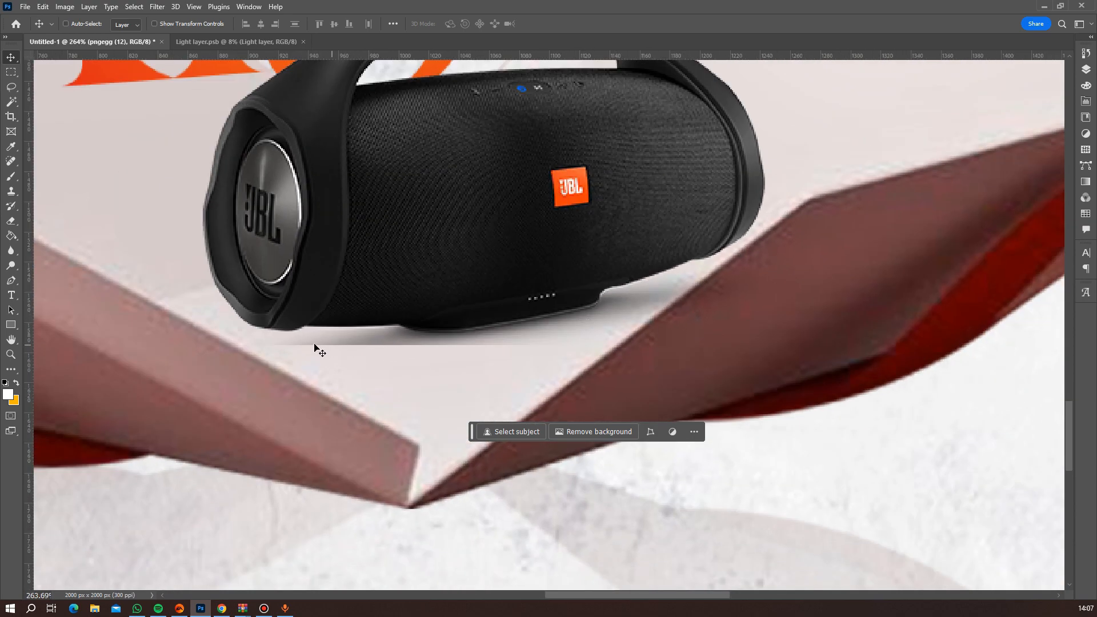
Rasterize the pngegg (12) speaker layer and ready the soft Eraser for its base shadow.
click(10, 221)
click(1085, 69)
right_click(1000, 121)
click(1007, 341)
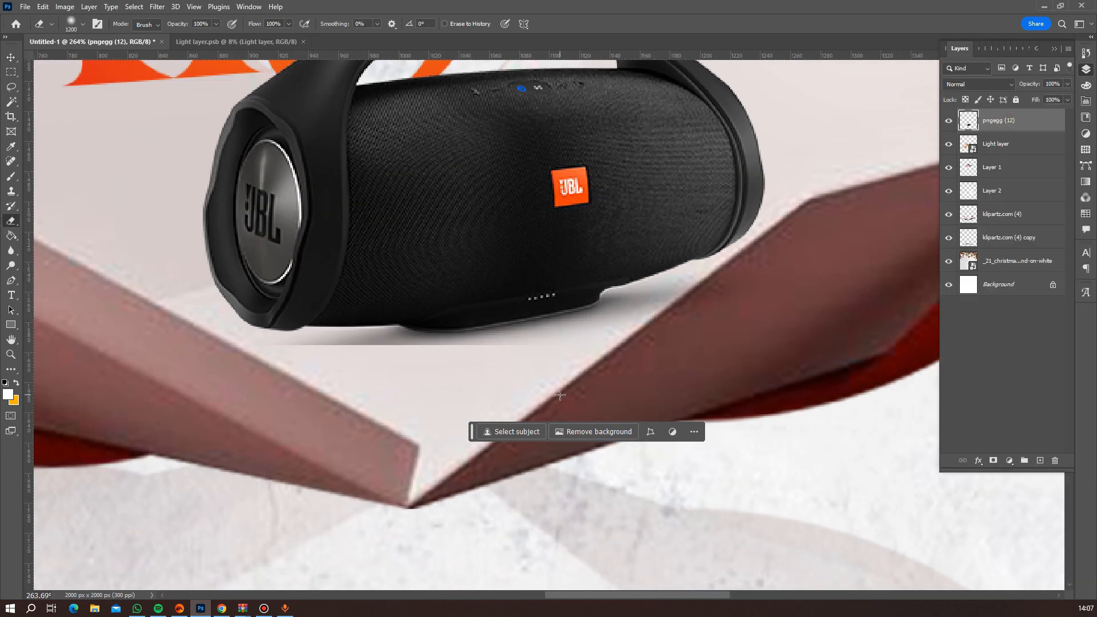
key(Tab)
key(Tab)
scroll(452, 331, down, 3)
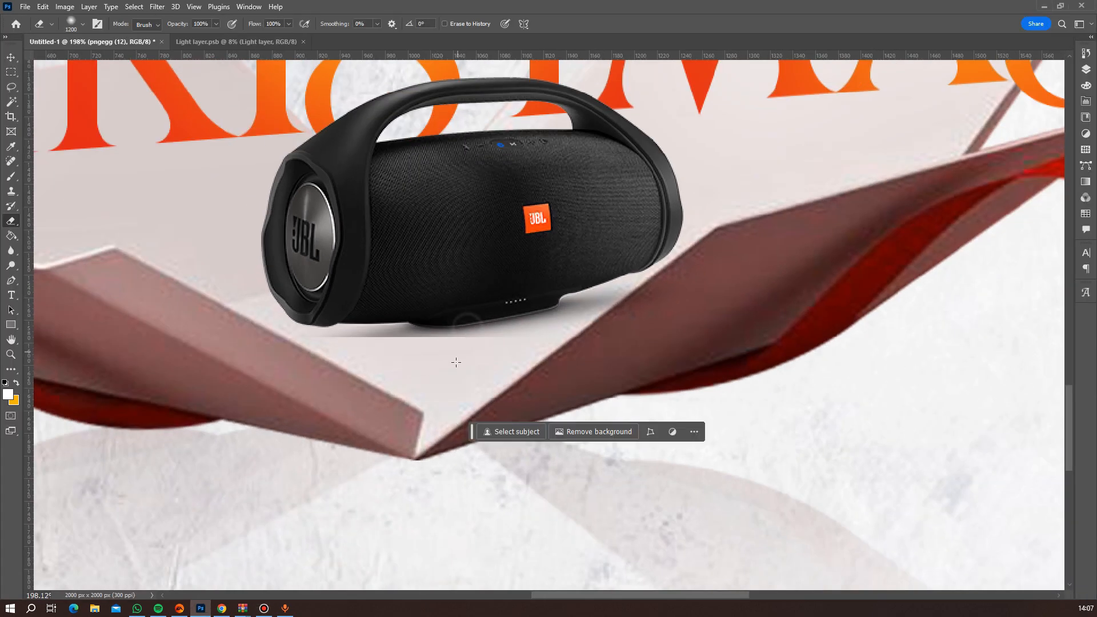
Erase the hard lower edge of the shadow beneath the speaker with a smaller soft eraser.
scroll(457, 362, up, 5)
click(1086, 69)
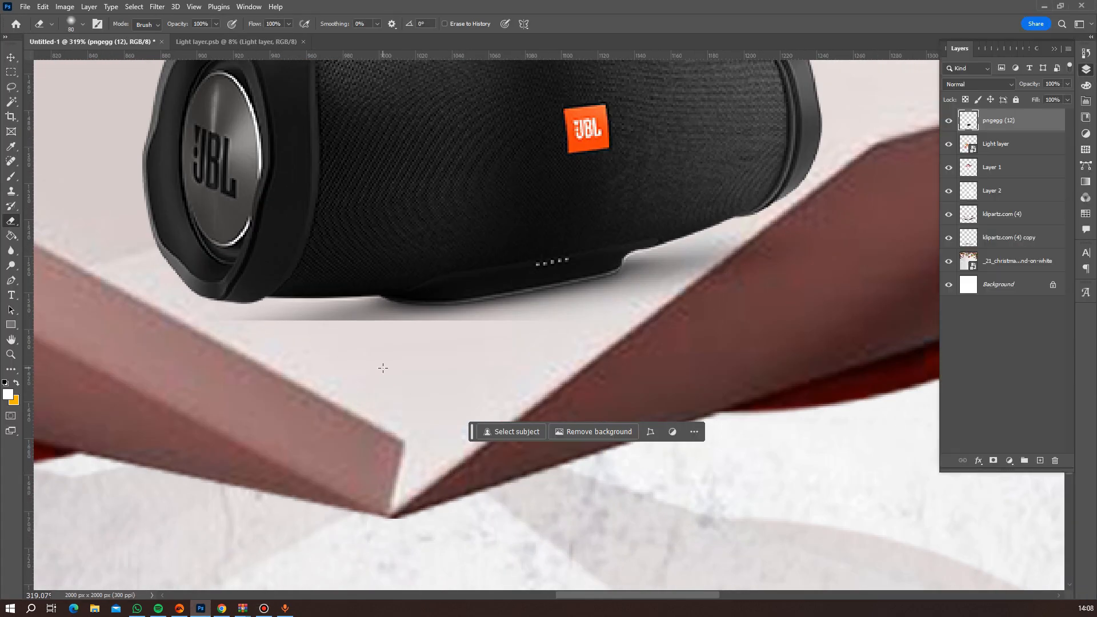
key(bracketleft)
key(bracketleft)
key(bracketleft)
key(bracketleft)
mouse_move(264, 355)
mouse_down()
mouse_move(426, 355)
mouse_move(243, 334)
mouse_up()
scroll(527, 341, down, 6)
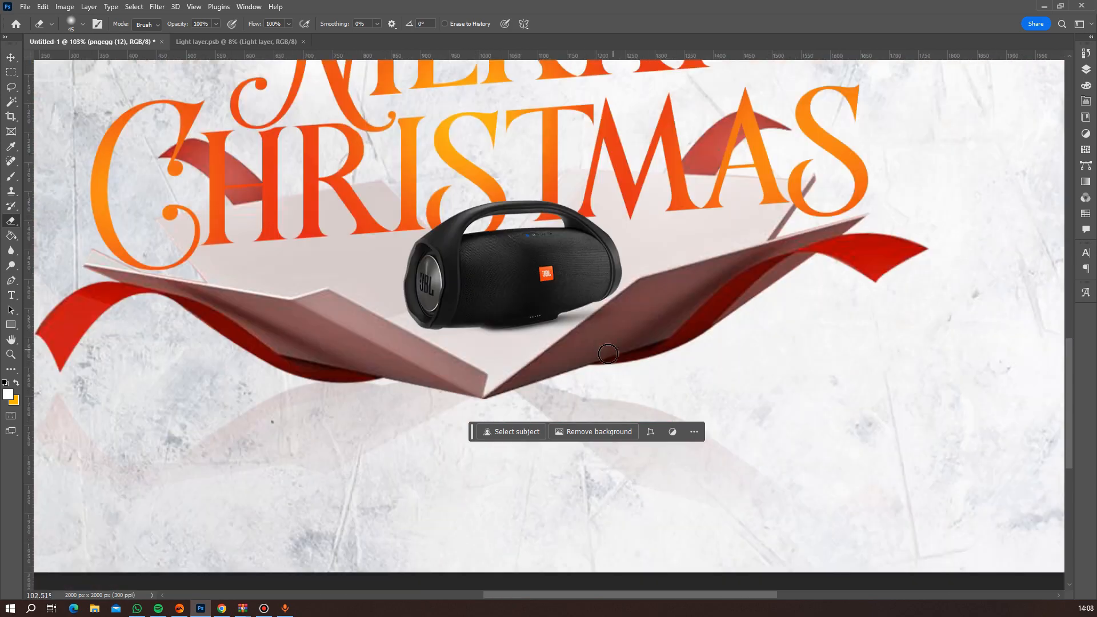
scroll(608, 354, down, 1)
scroll(643, 386, down, 4)
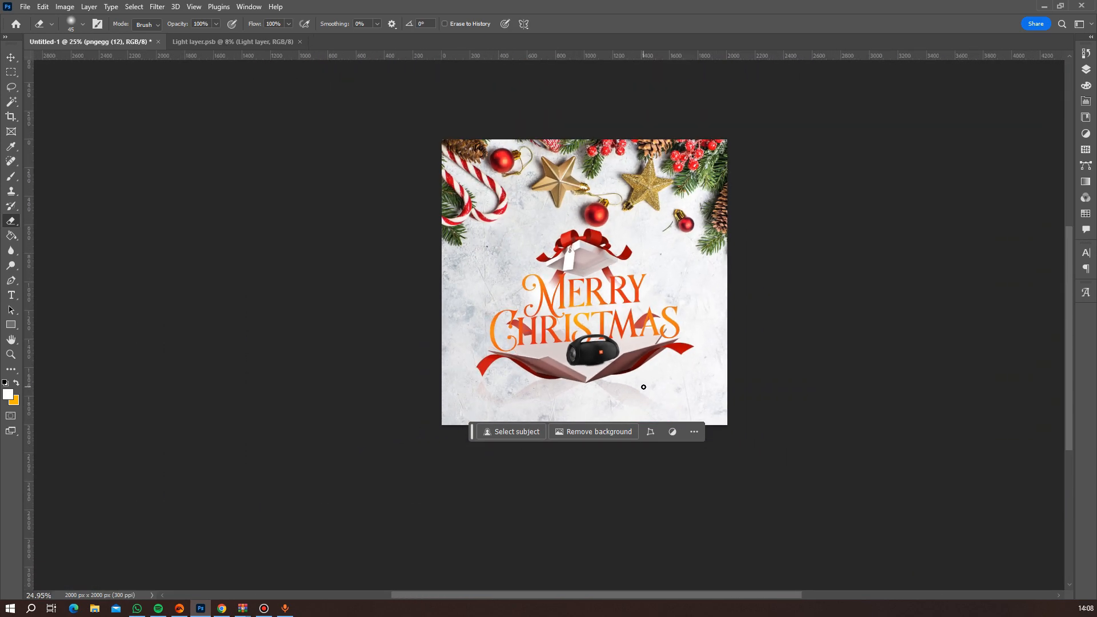
Tilt the speaker about 3° counterclockwise and settle it slightly lower inside the open gift box.
scroll(643, 387, up, 4)
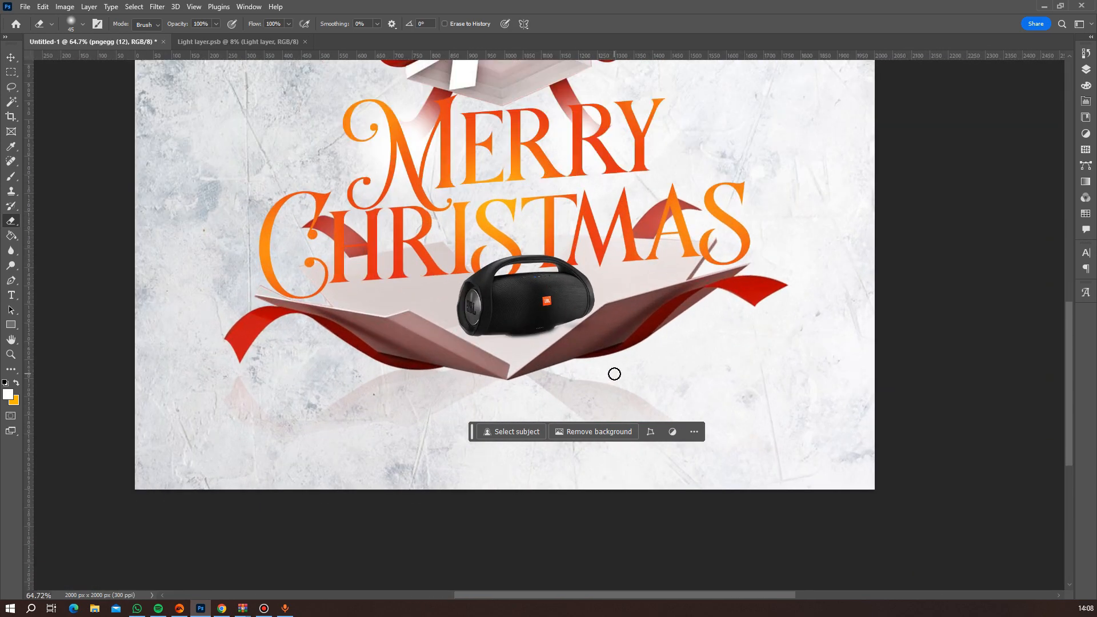
scroll(615, 373, up, 1)
key(ctrl+t)
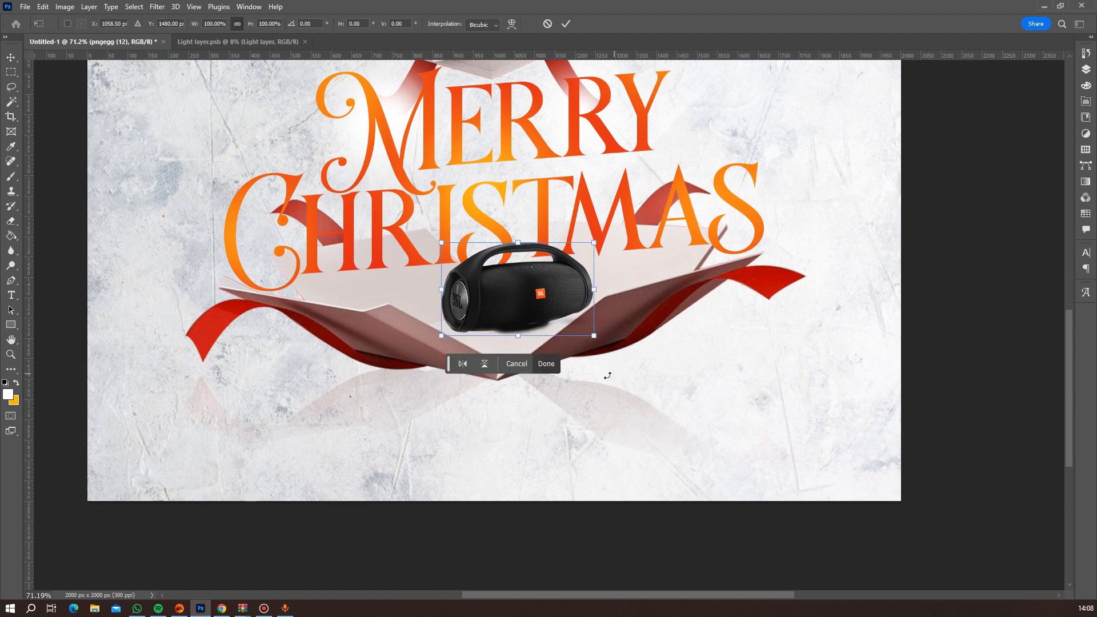
drag(539, 309, 532, 312)
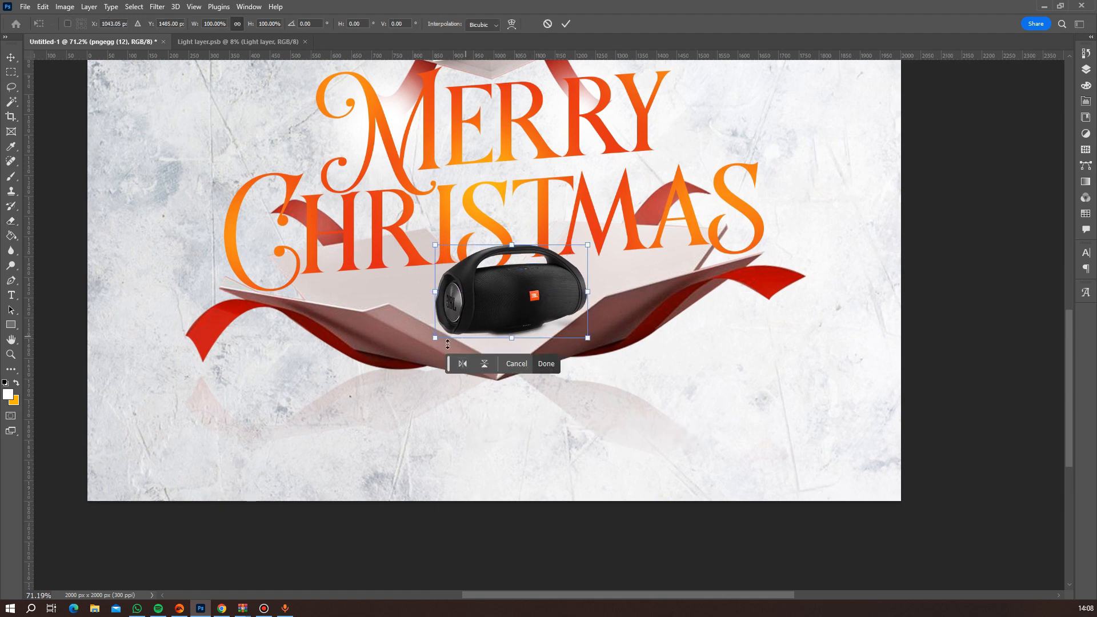
drag(423, 346, 430, 351)
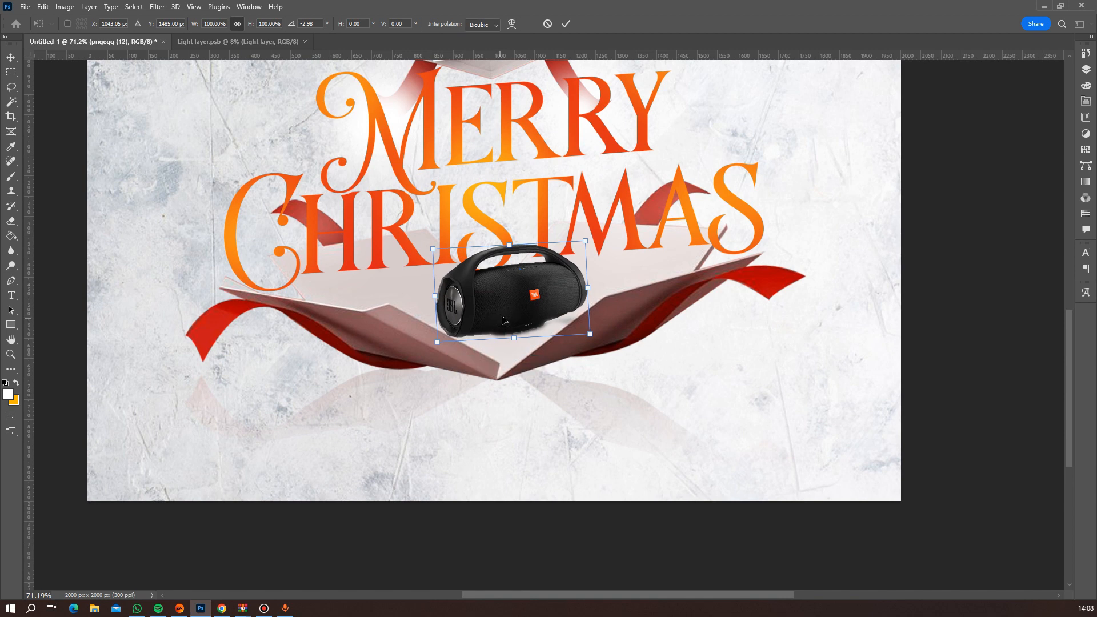
drag(504, 320, 505, 319)
key(Return)
key(e)
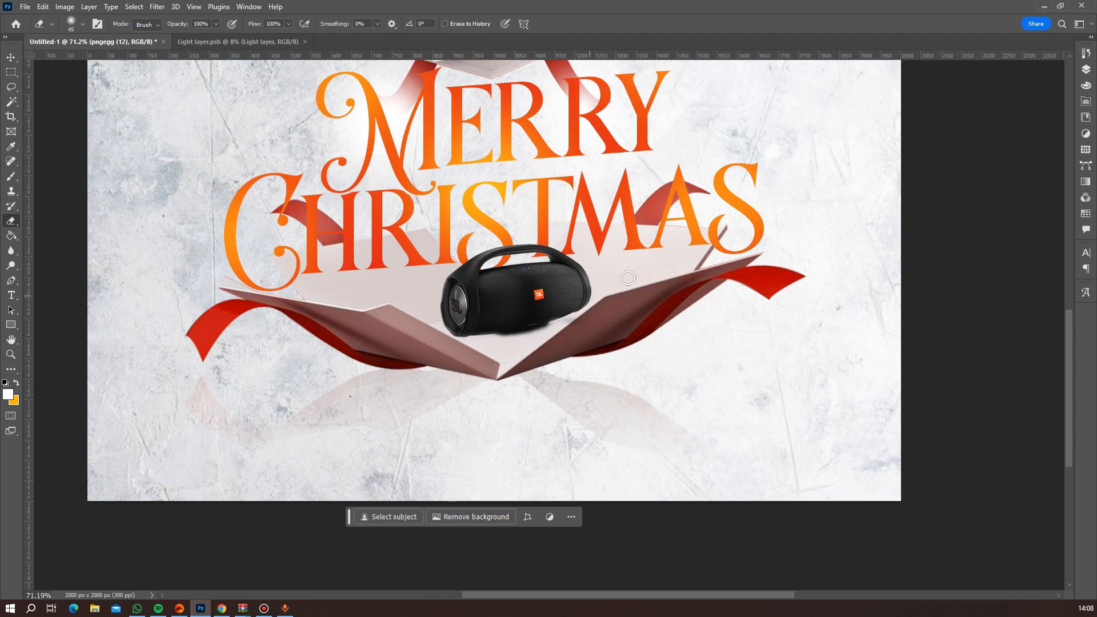
scroll(628, 278, down, 5)
scroll(611, 323, up, 5)
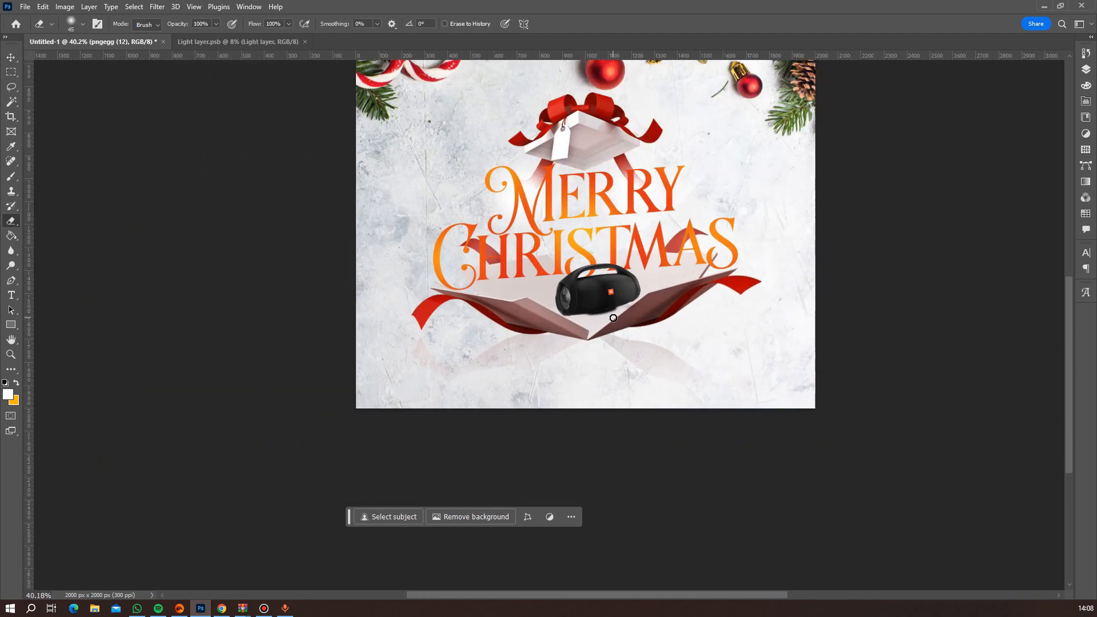
scroll(559, 279, down, 2)
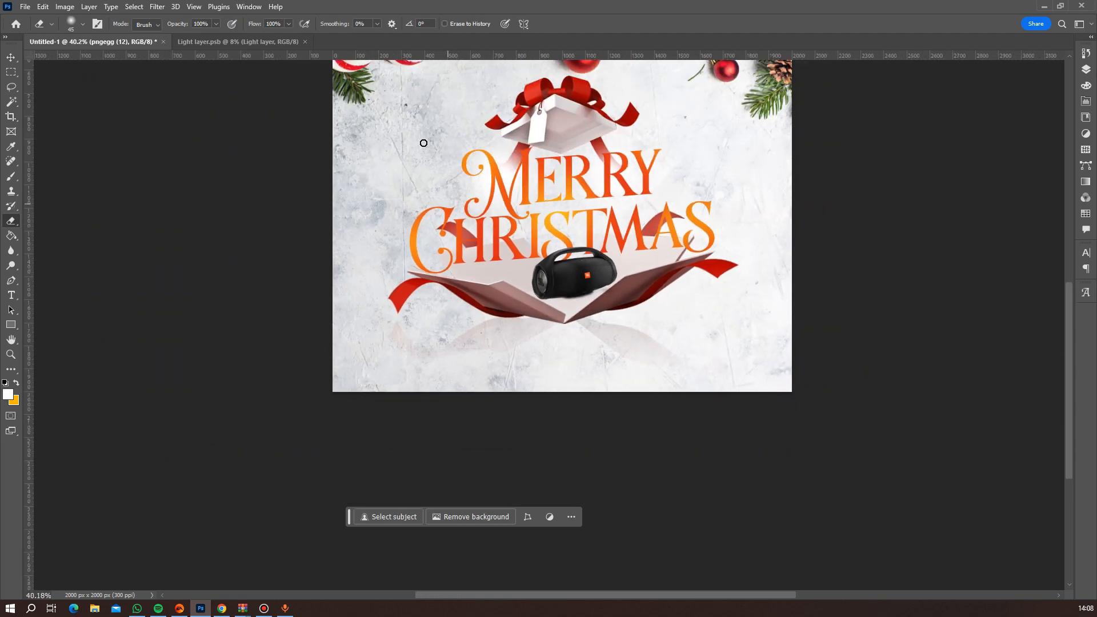
Place Galaxy-S23-Ultra-PNG-Background as an embedded object, scaled to 10.75% and rotated about -30°, beside the M of "Merry".
click(24, 7)
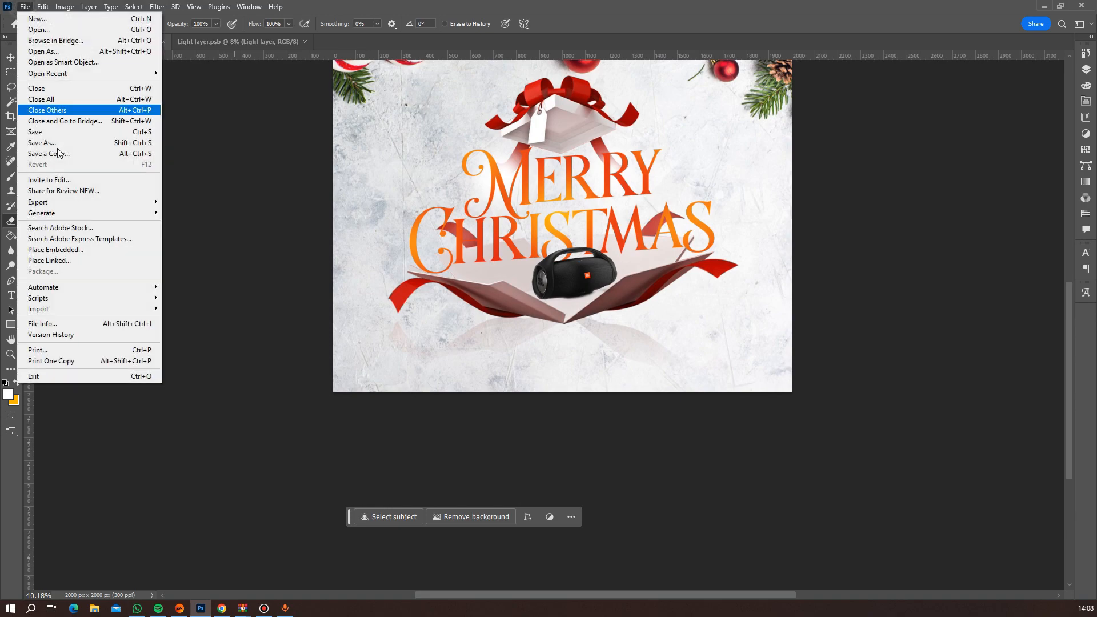
click(67, 248)
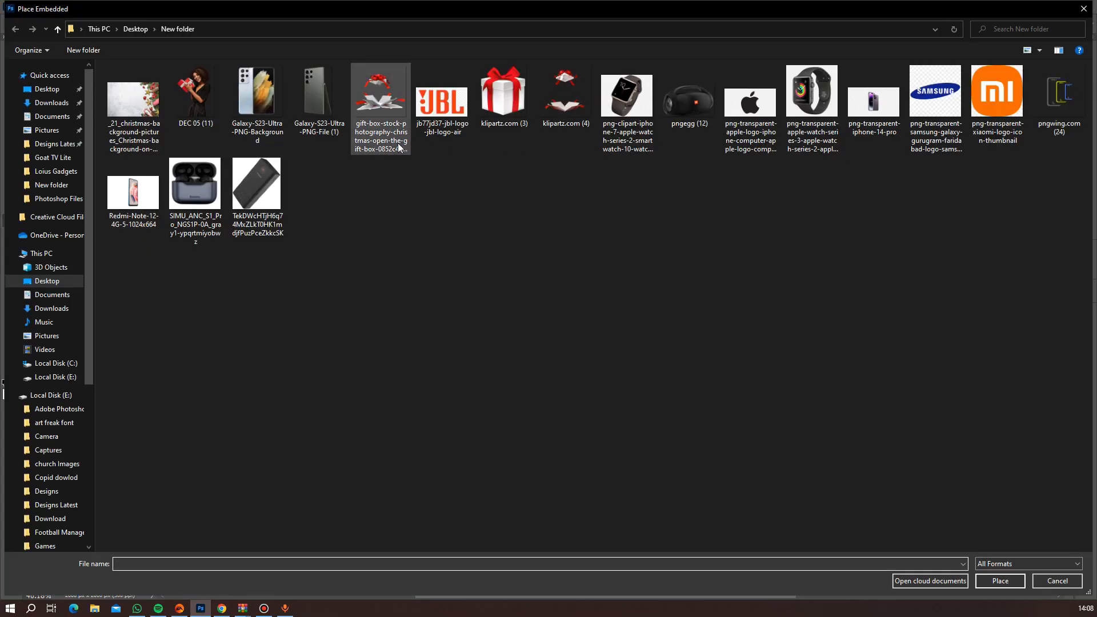
double_click(266, 104)
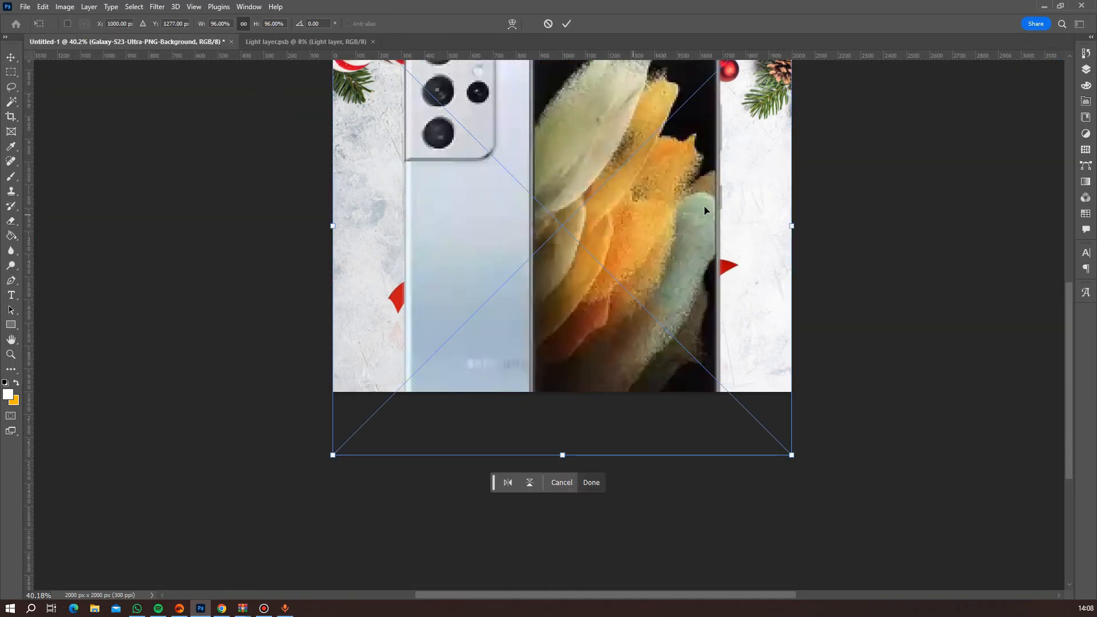
drag(328, 462, 537, 250)
drag(625, 275, 643, 235)
drag(530, 222, 461, 180)
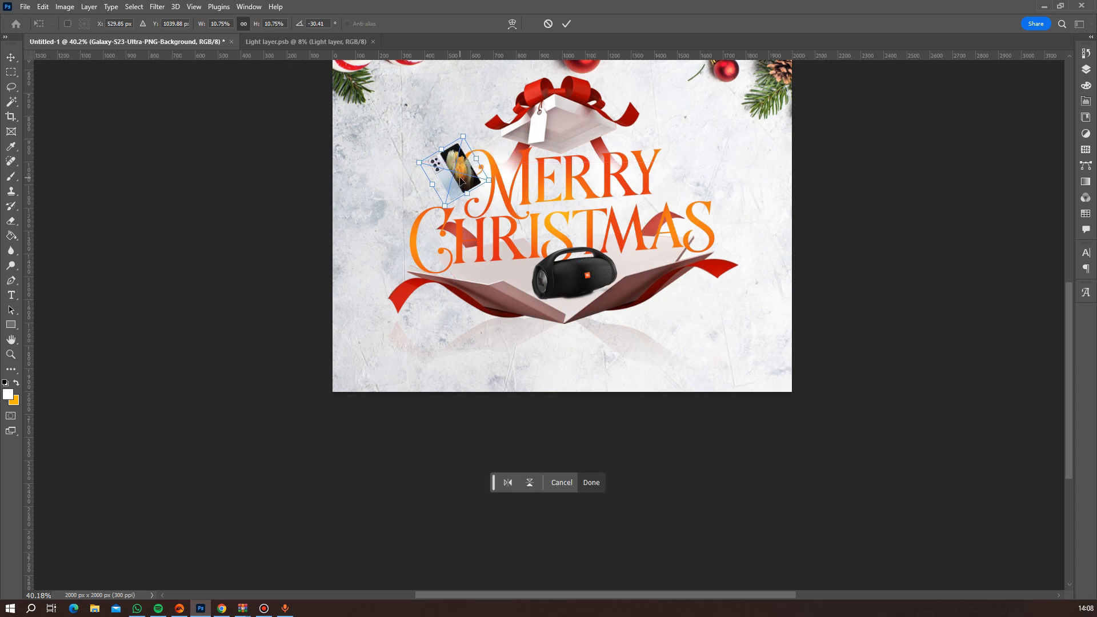
key(e)
Nudge the phone slightly down and to the left beside the M of "Merry".
scroll(506, 234, up, 5)
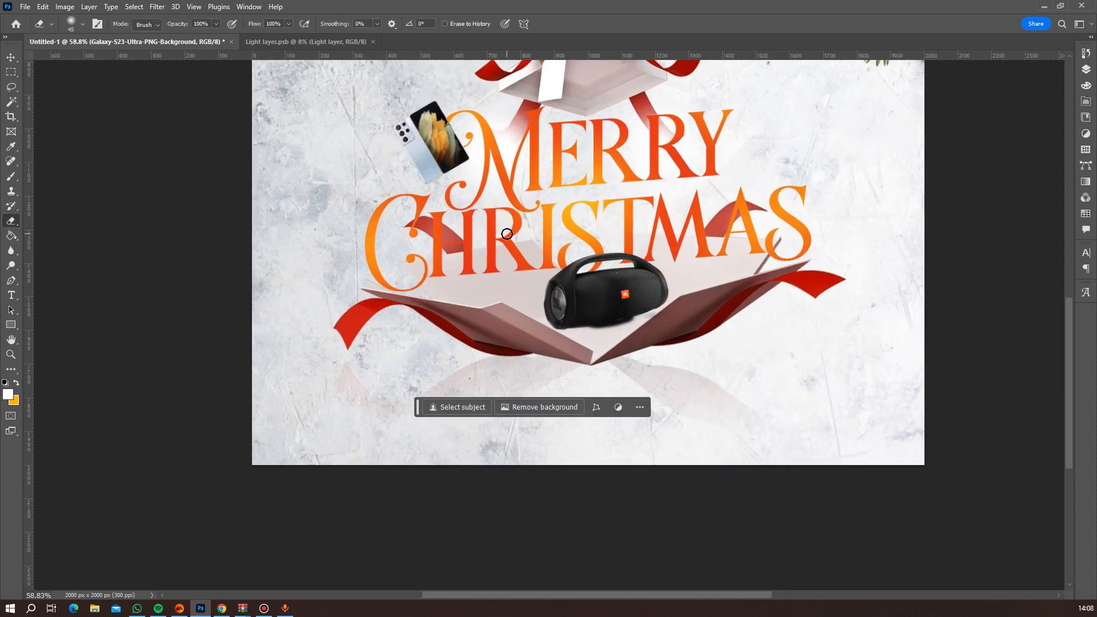
scroll(457, 173, down, 4)
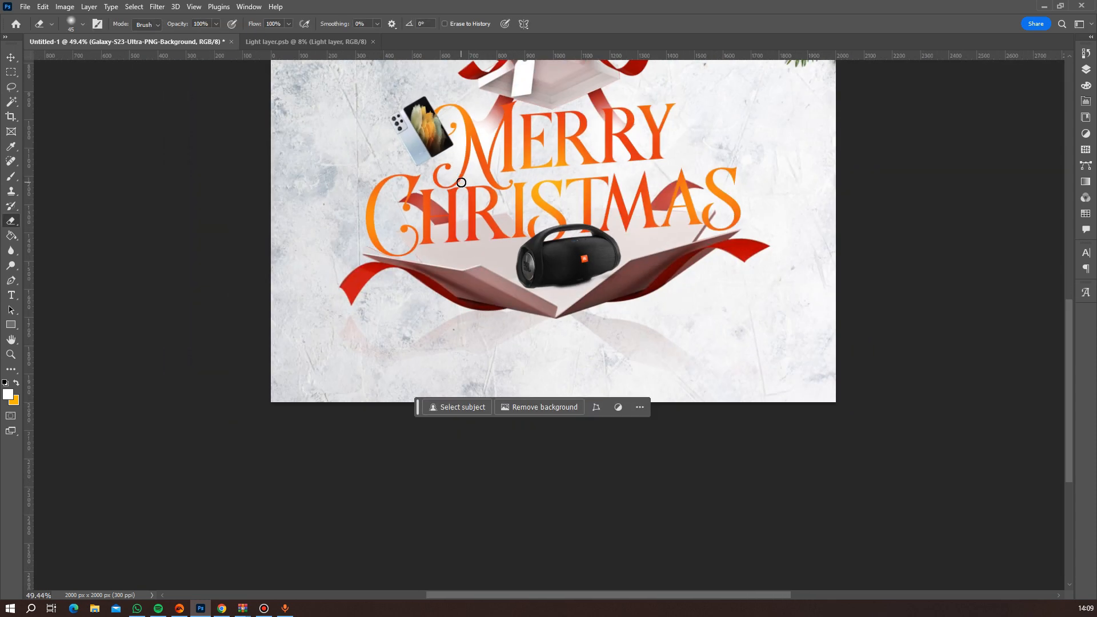
key(v)
drag(424, 148, 434, 150)
scroll(542, 206, down, 2)
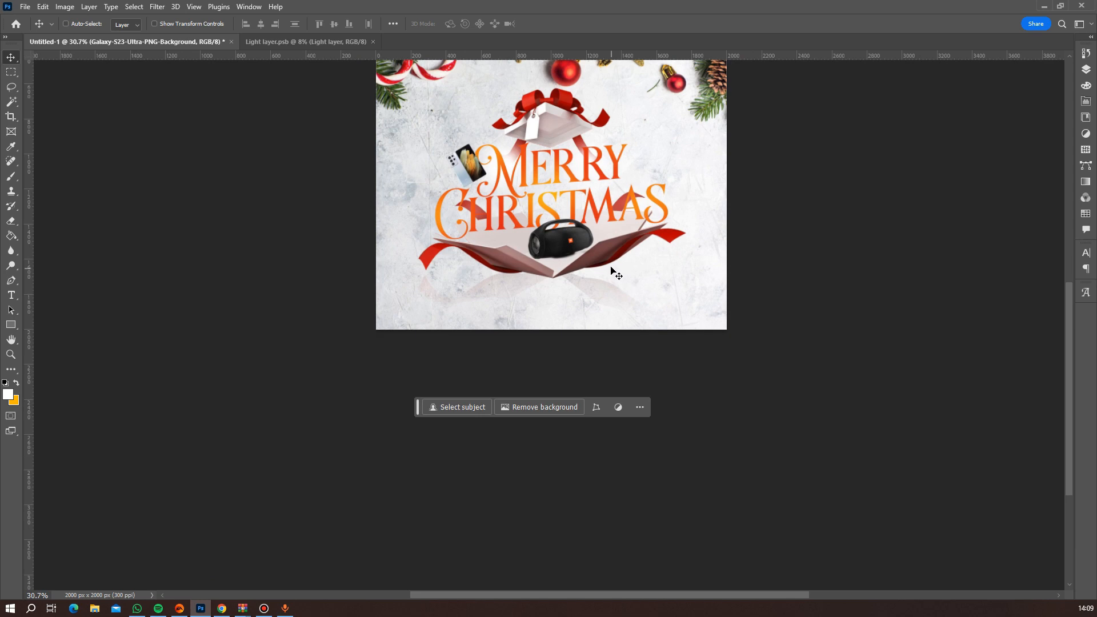
scroll(612, 272, up, 1)
Place the png-clipart apple-watch-series-2 image as an embedded object, scaled to 32.59%, and mask out its background.
click(25, 7)
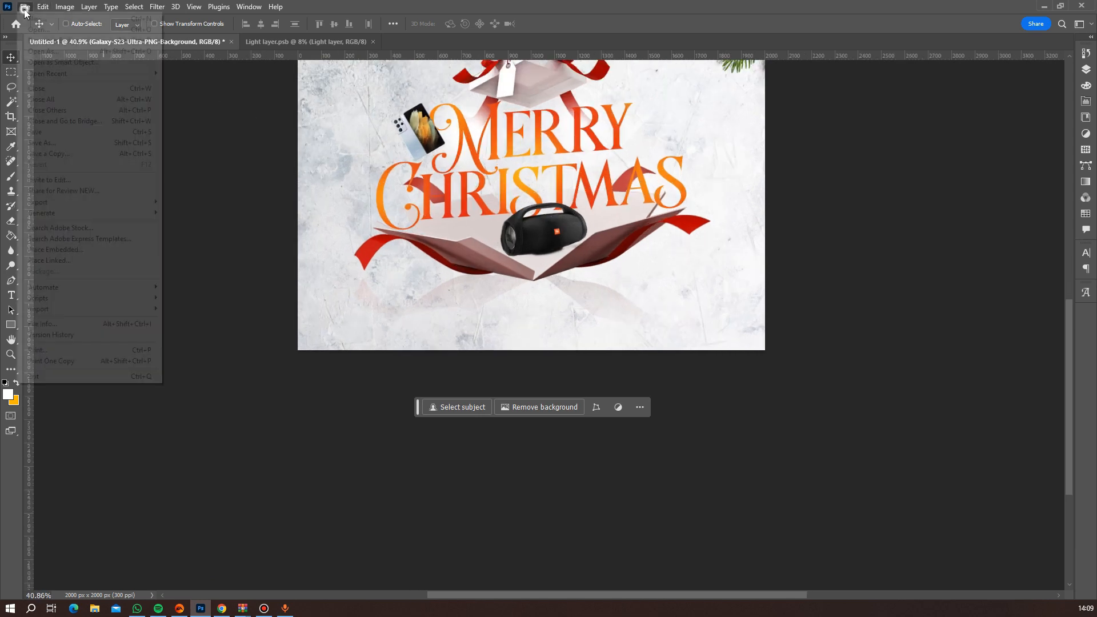
click(55, 252)
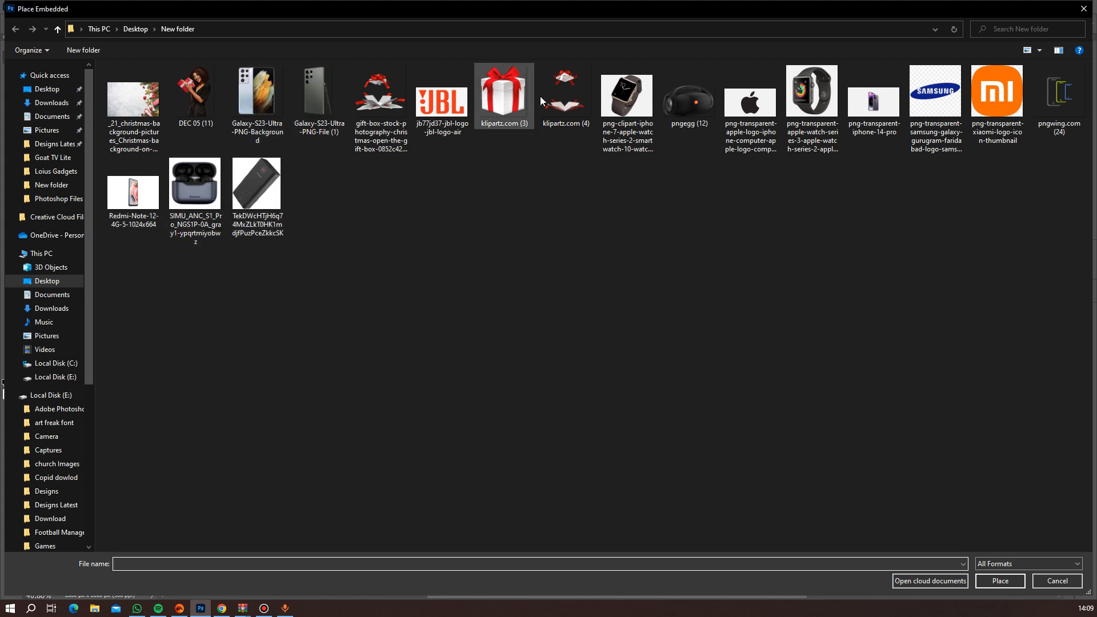
double_click(631, 105)
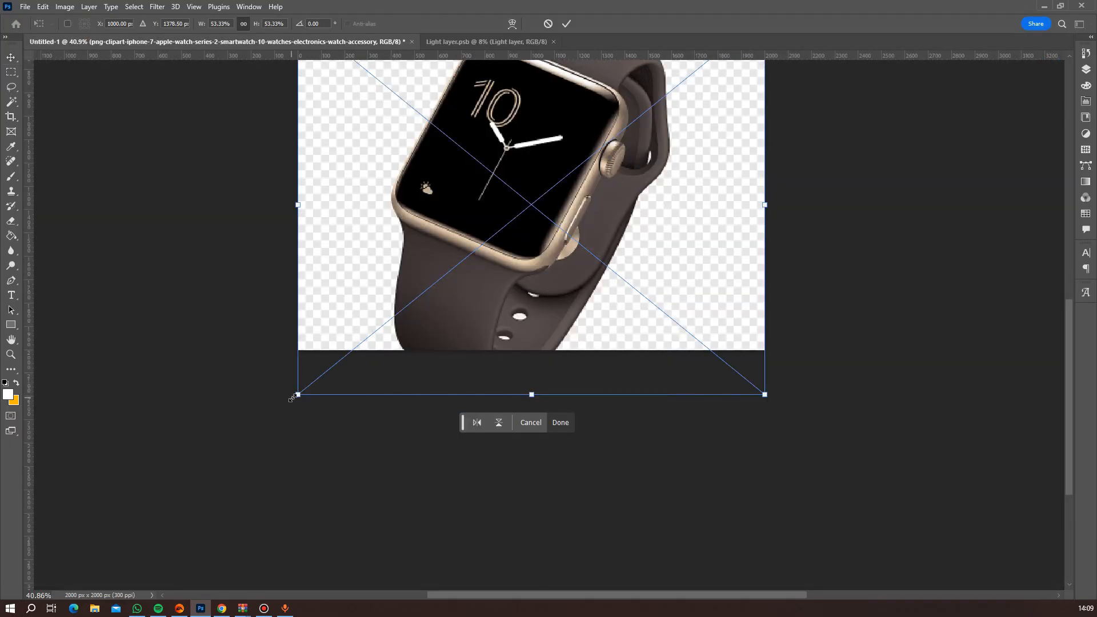
drag(293, 398, 385, 324)
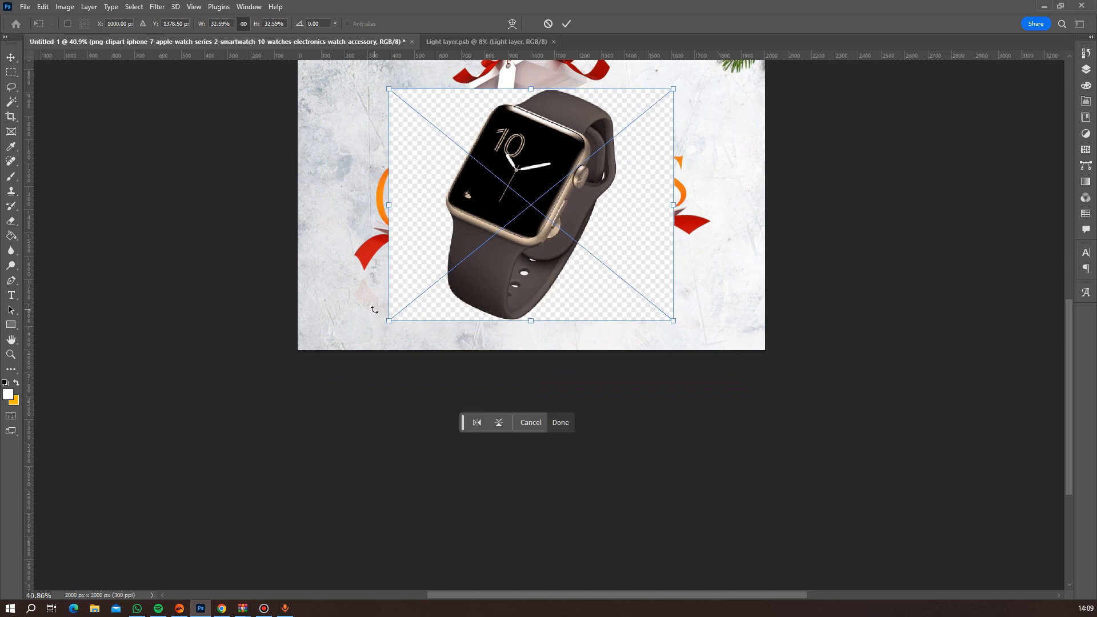
key(Return)
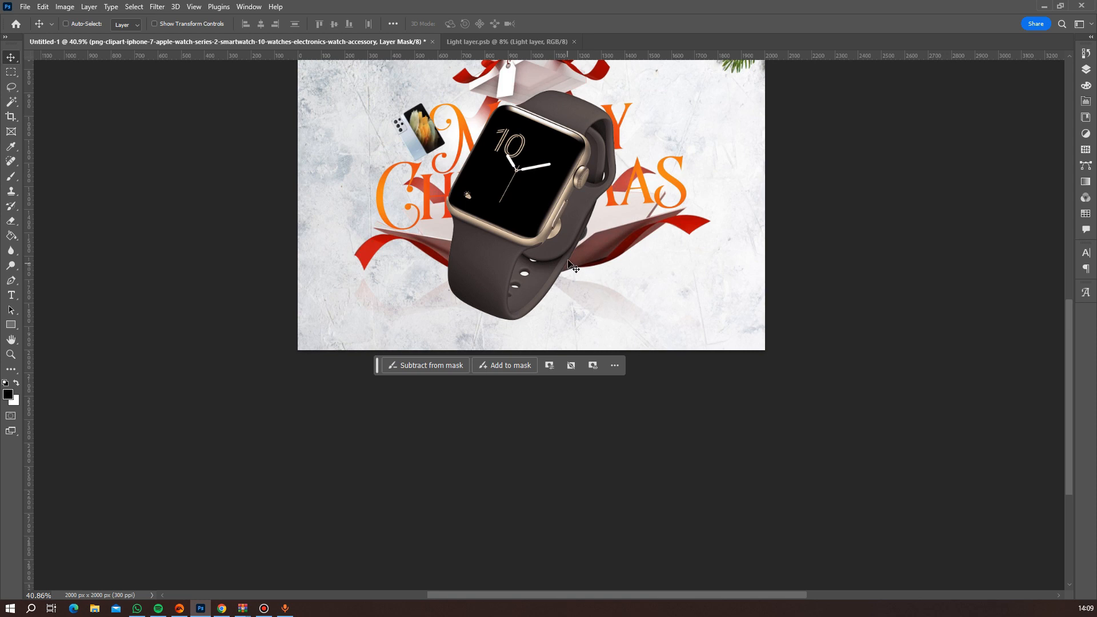
Scale the watch down to 23.83% of its placed size and position it over the Y of "Merry".
scroll(568, 263, up, 2)
scroll(567, 258, down, 4)
drag(560, 213, 560, 296)
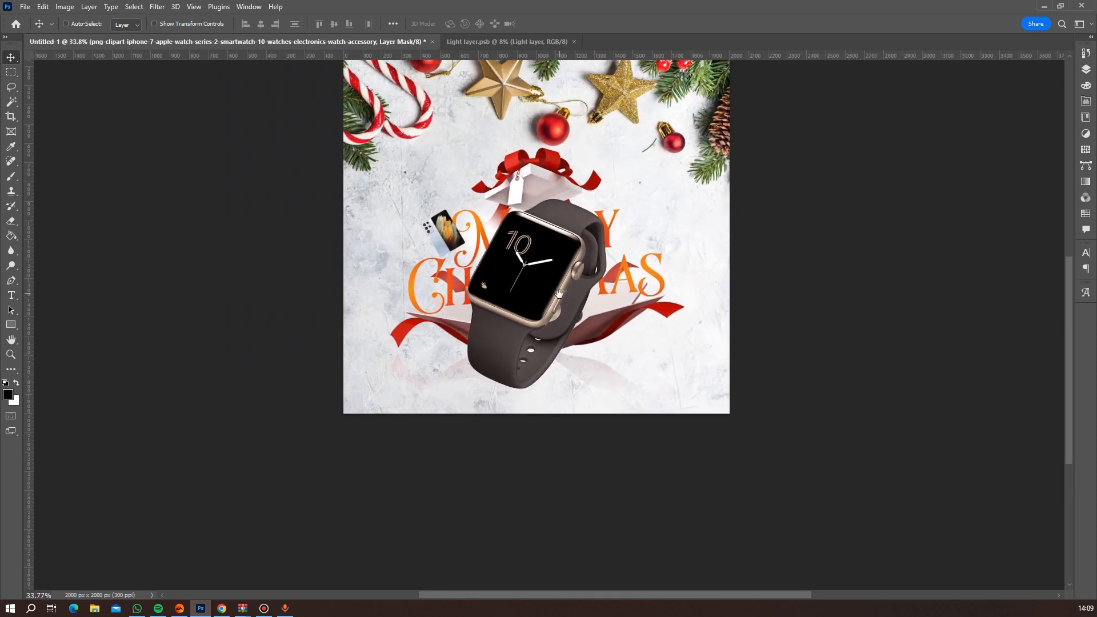
key(ctrl+t)
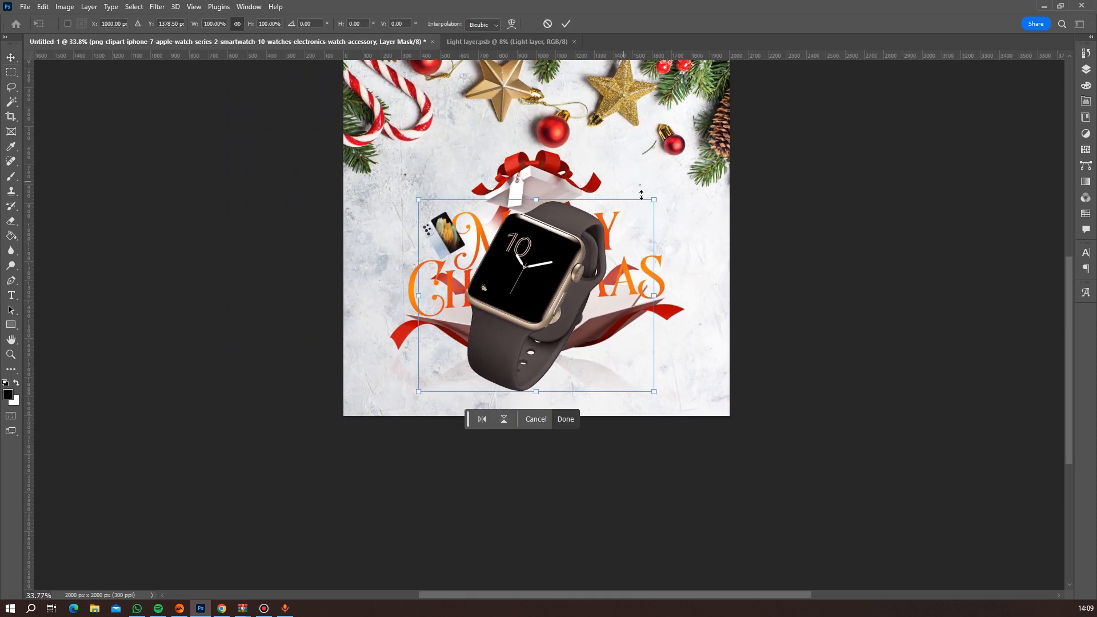
drag(655, 201, 632, 240)
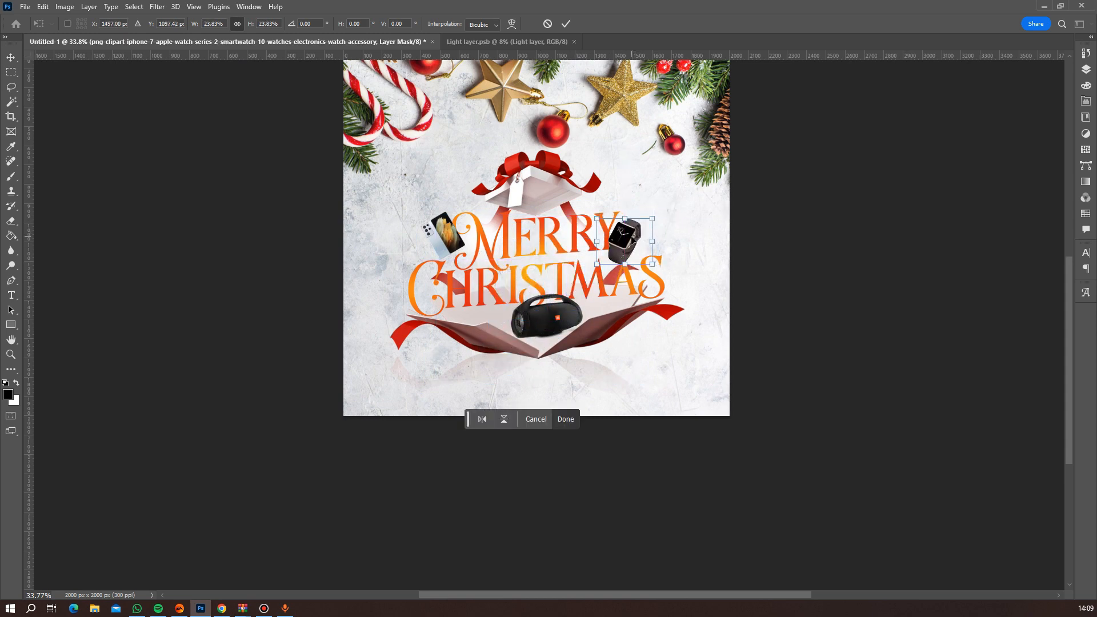
key(Return)
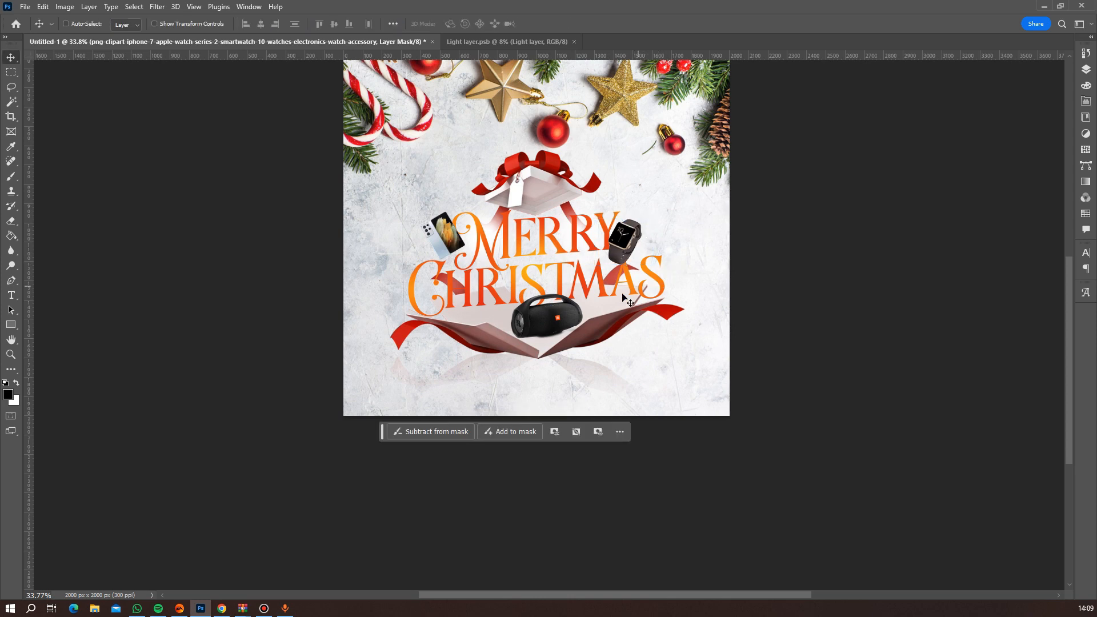
Place the SIMU_ANC_S1_Pro earbuds image as an embedded object, scaled down to 17.64% over the gift box.
scroll(627, 301, up, 4)
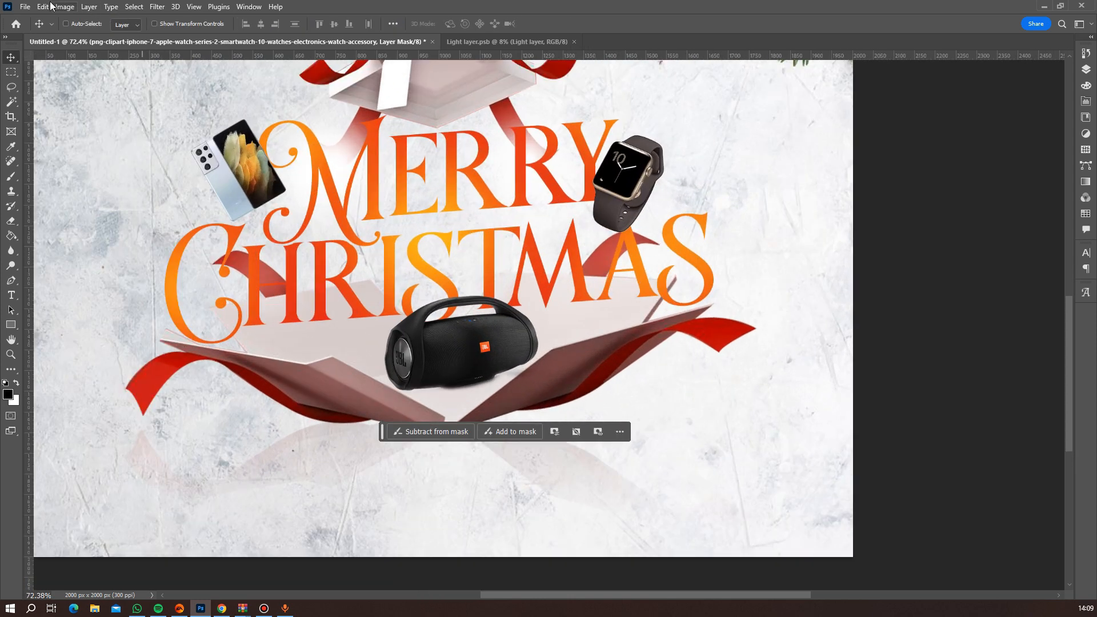
click(27, 8)
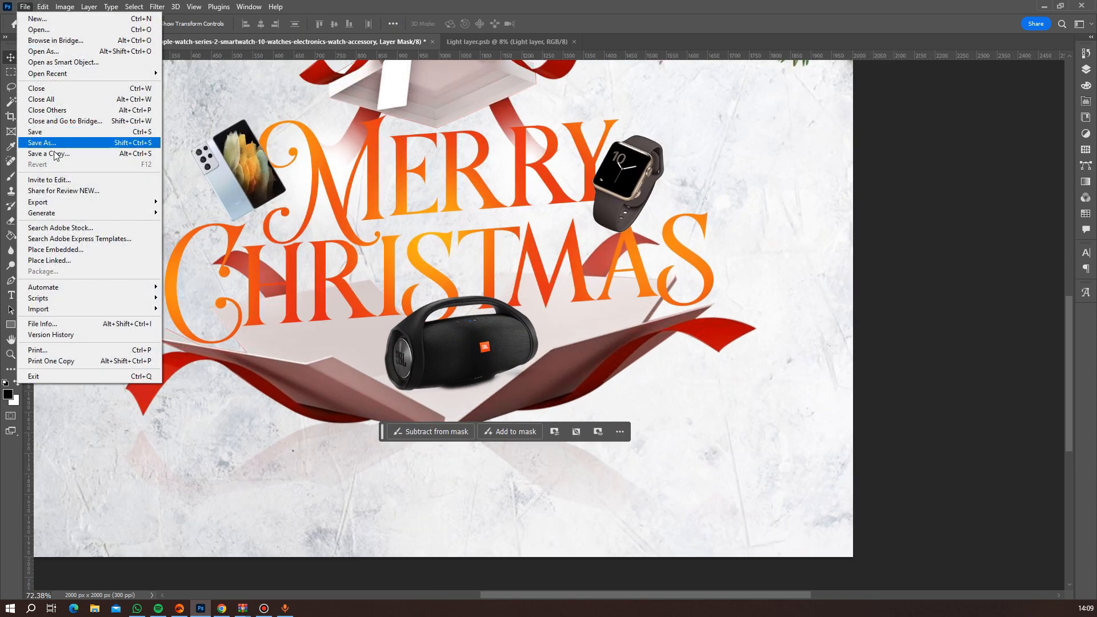
click(70, 248)
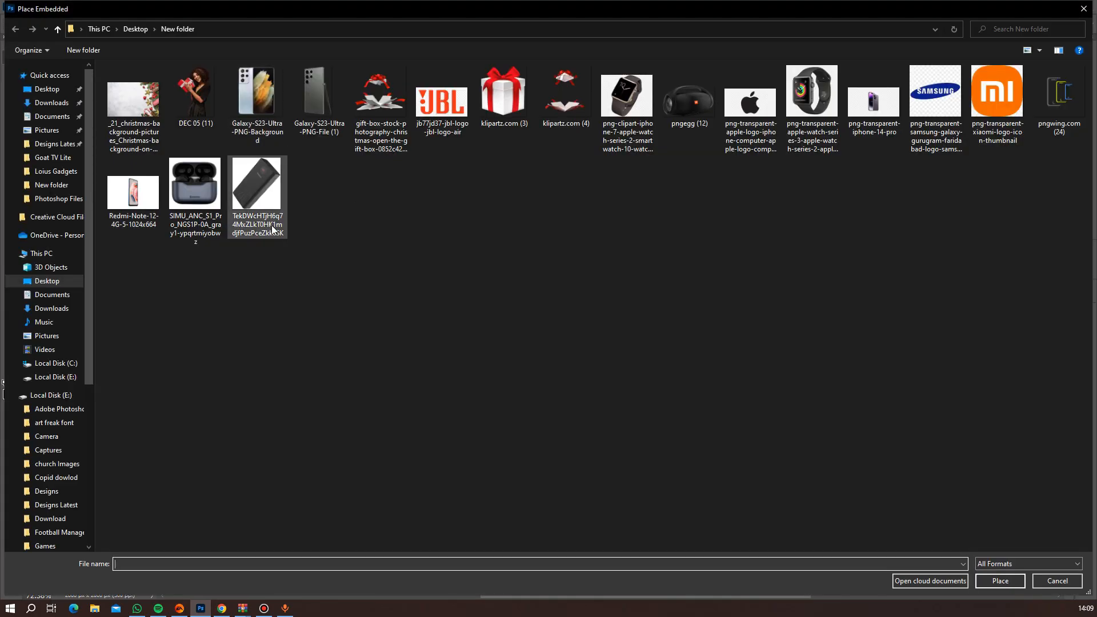
double_click(192, 189)
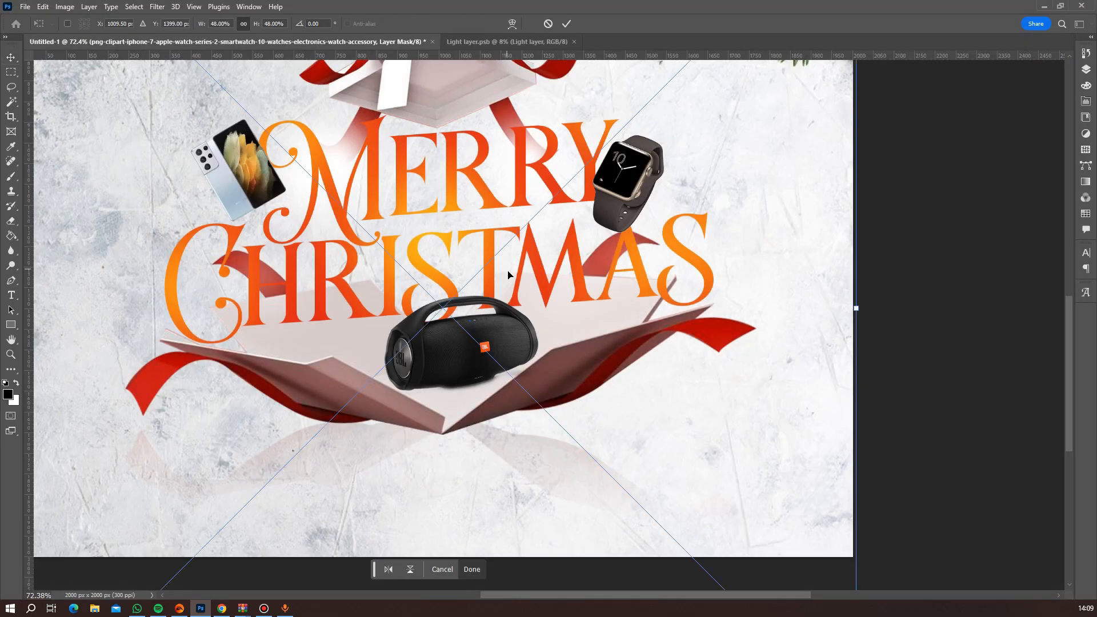
scroll(448, 314, down, 5)
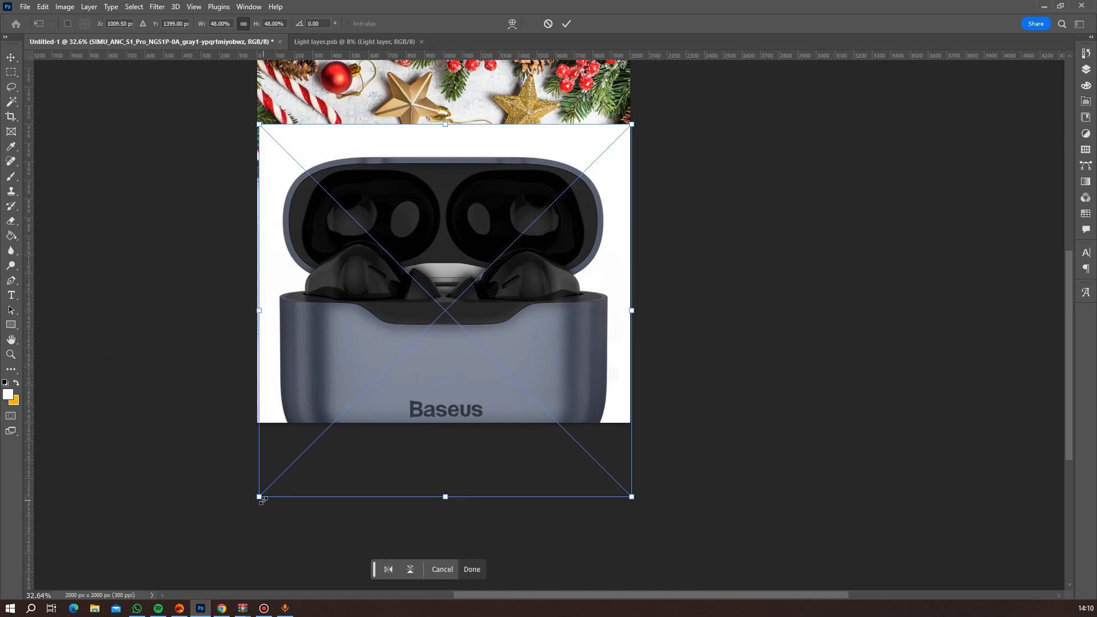
drag(261, 499, 345, 376)
key(Return)
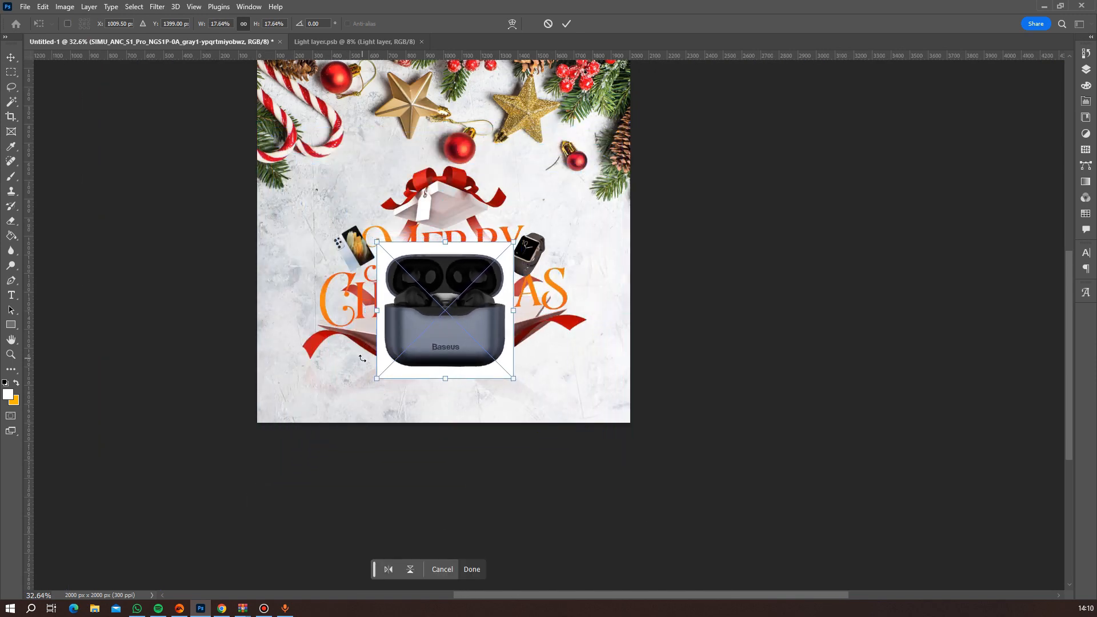
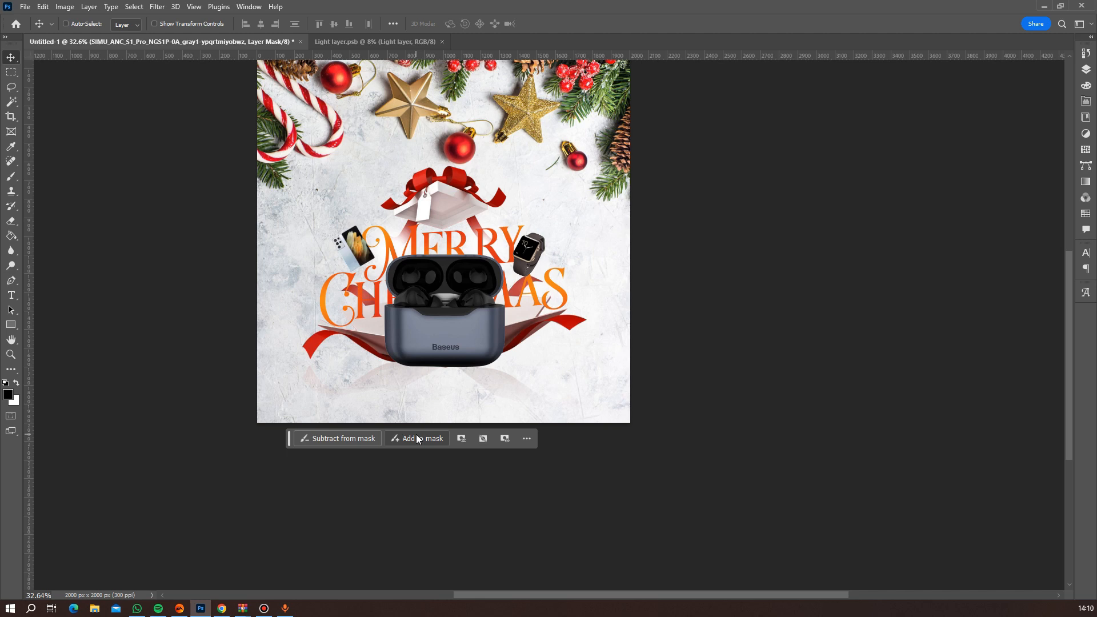
Scale the earbuds to 21.93%, rotate them 21.51°, and position them over the box's left flap below the HR of "Christmas".
key(ctrl+t)
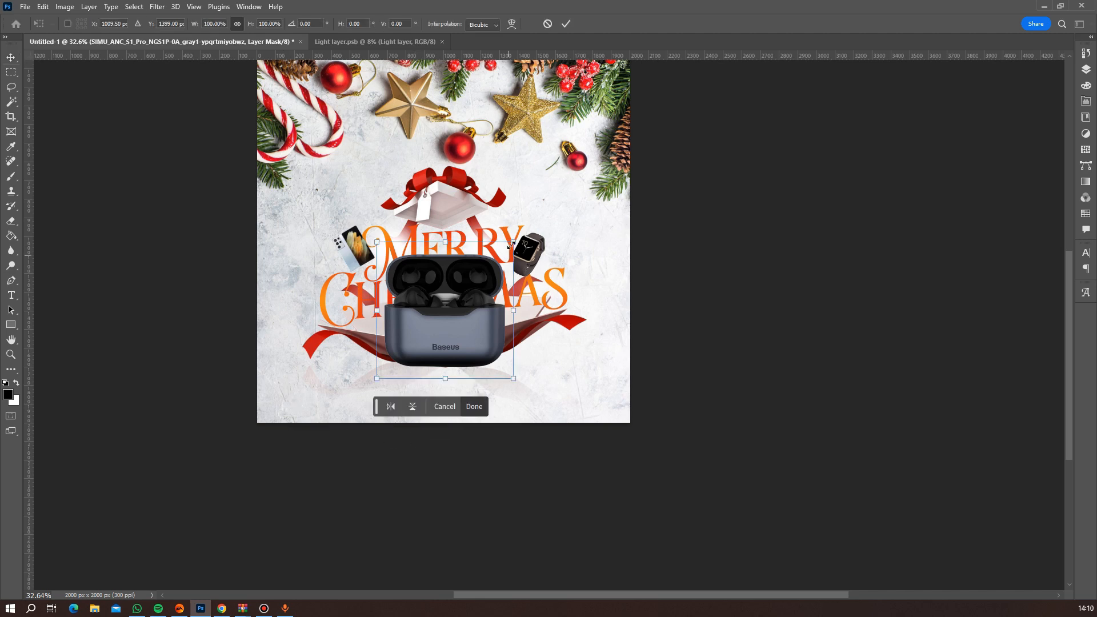
drag(510, 244, 427, 275)
drag(437, 316, 377, 316)
scroll(452, 298, up, 5)
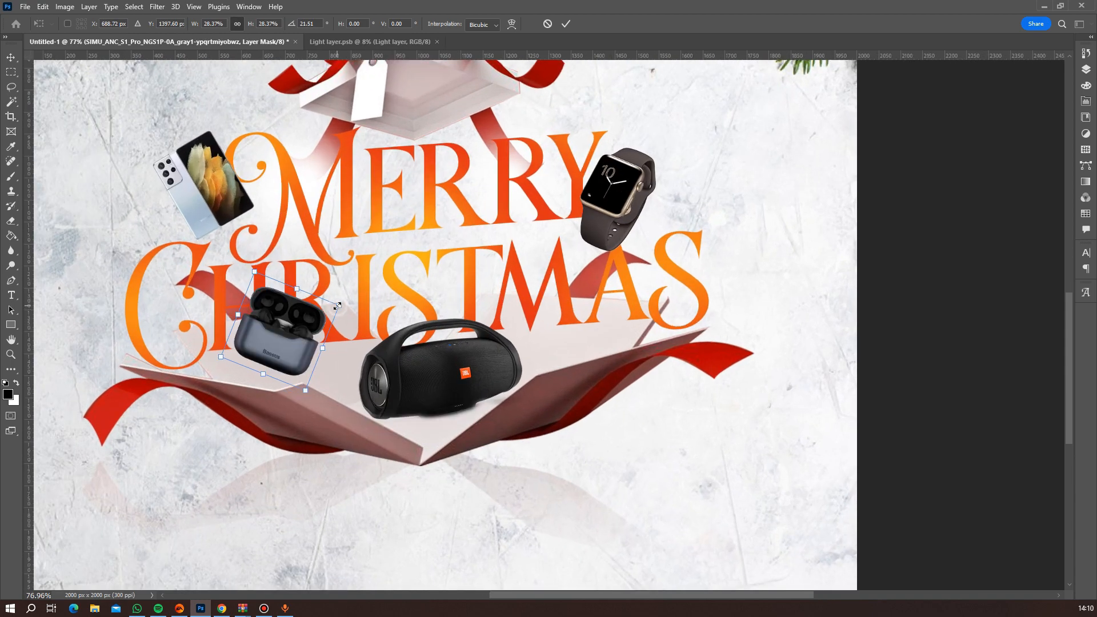
drag(335, 307, 302, 345)
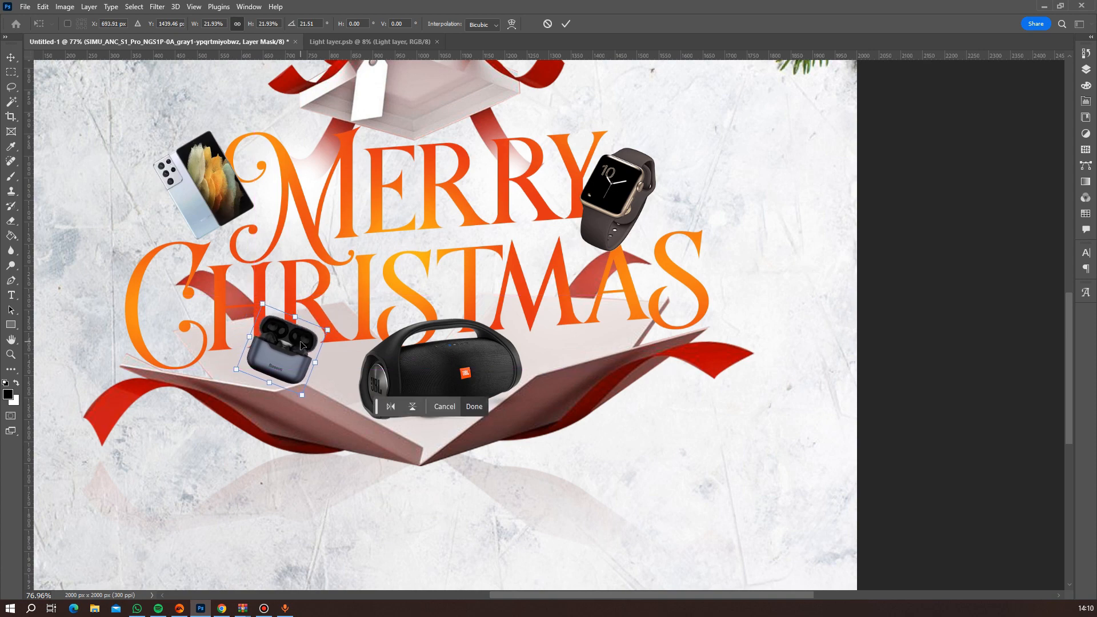
key(Return)
scroll(355, 329, down, 4)
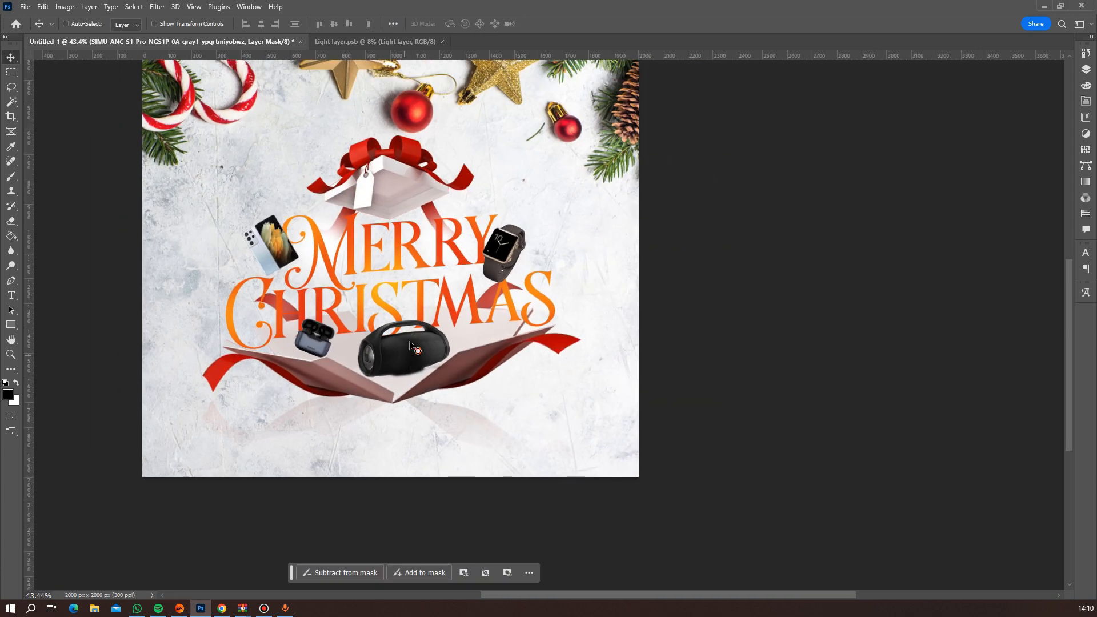
scroll(410, 343, down, 2)
scroll(410, 343, up, 5)
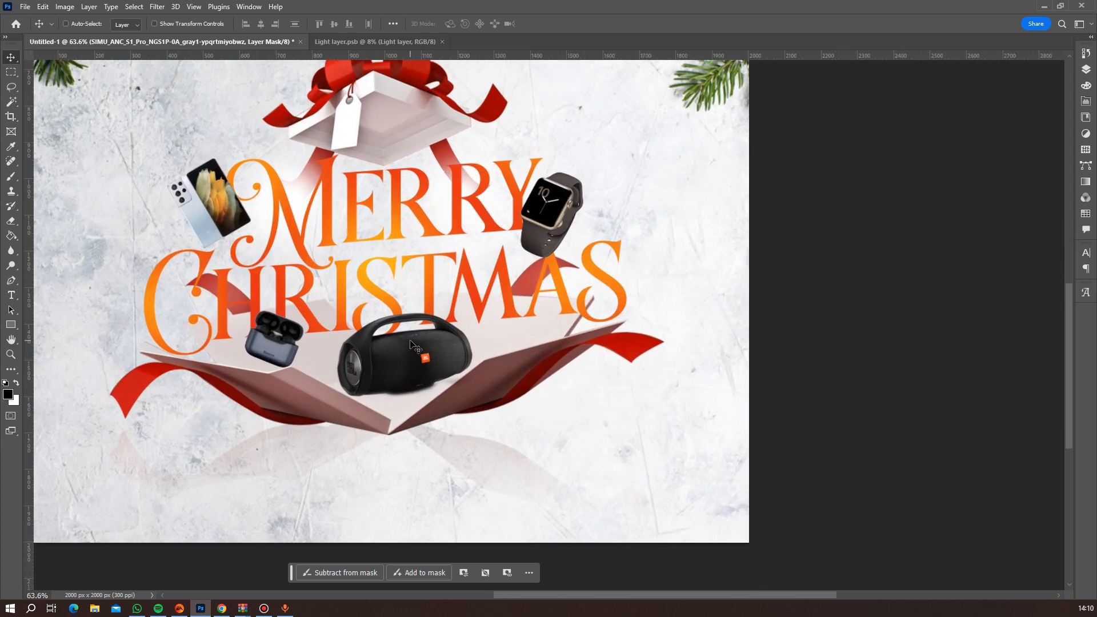
scroll(409, 343, up, 2)
scroll(443, 337, down, 2)
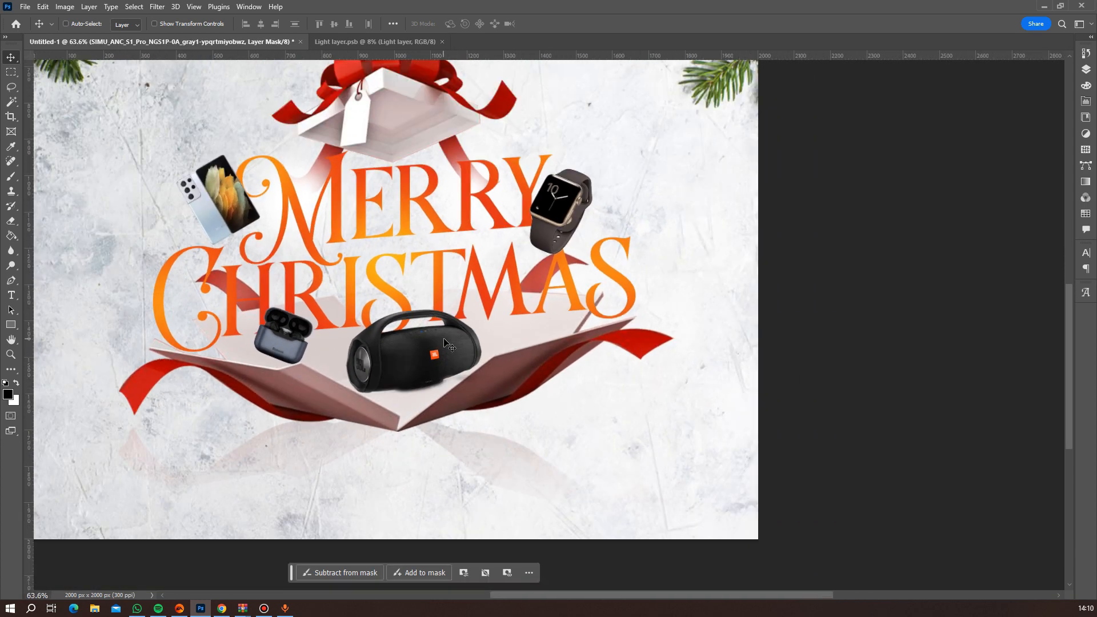
scroll(445, 337, down, 2)
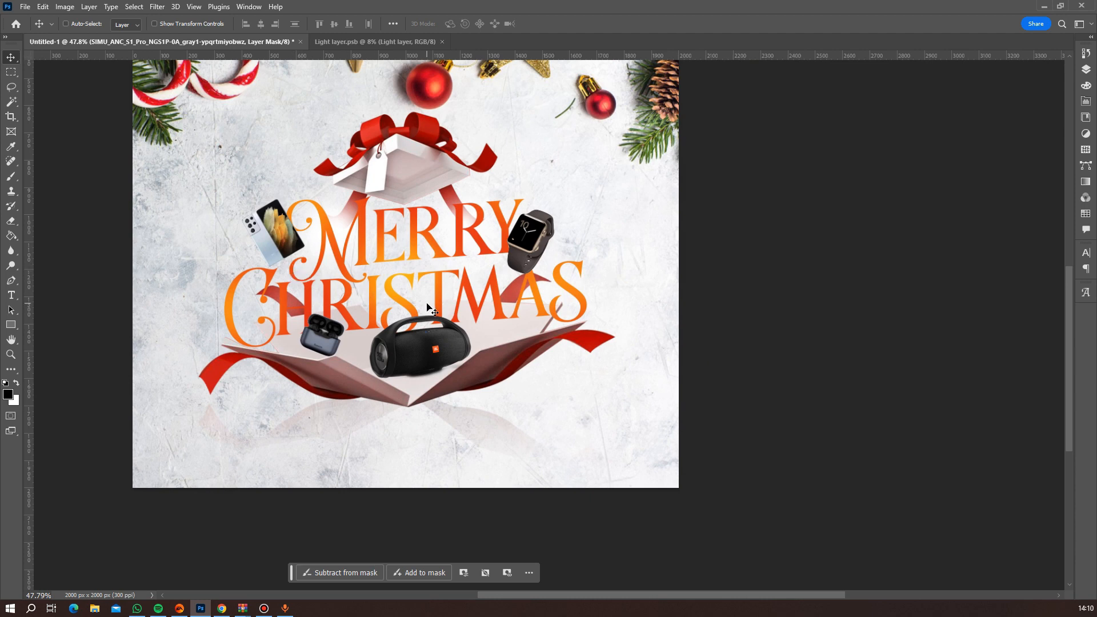
Place the png-transparent-iphone-14-pro image as an embedded object and remove its background.
click(26, 7)
click(86, 250)
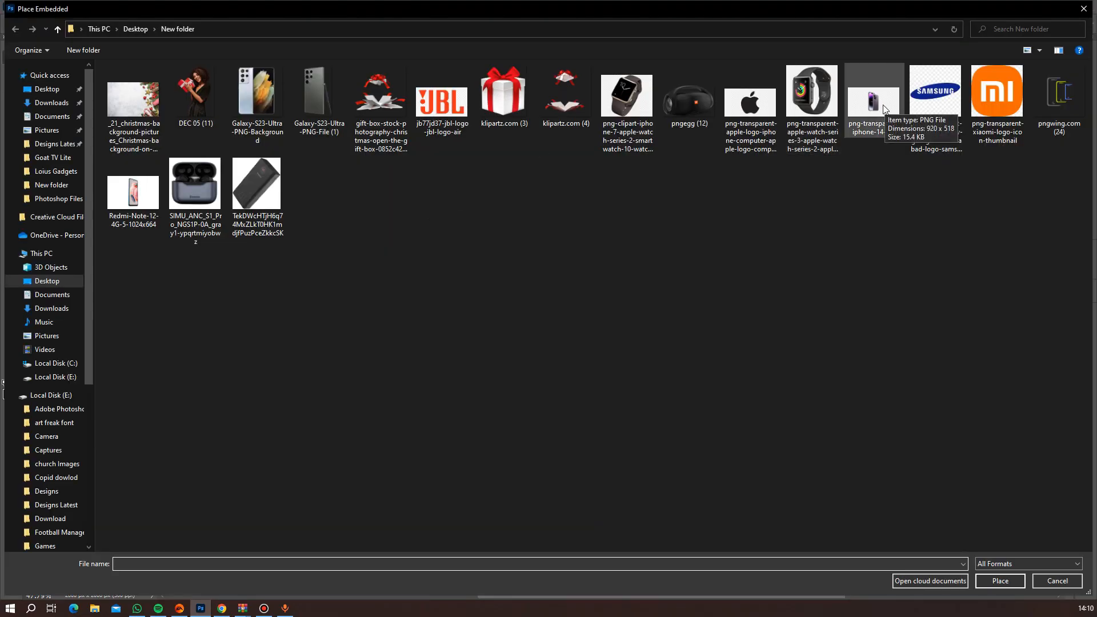
double_click(883, 106)
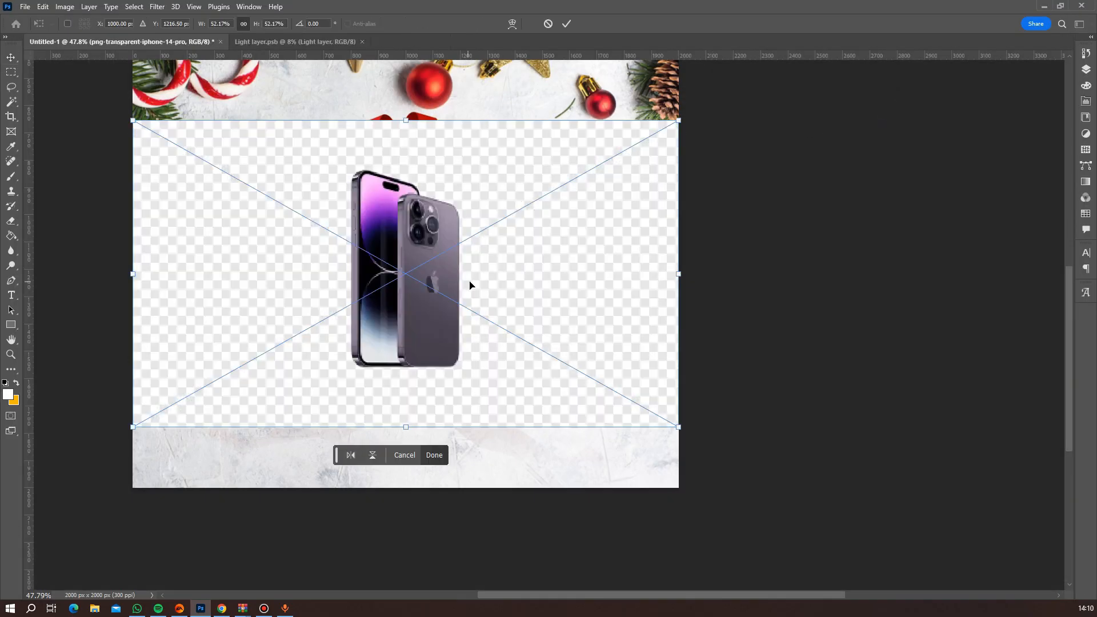
key(Return)
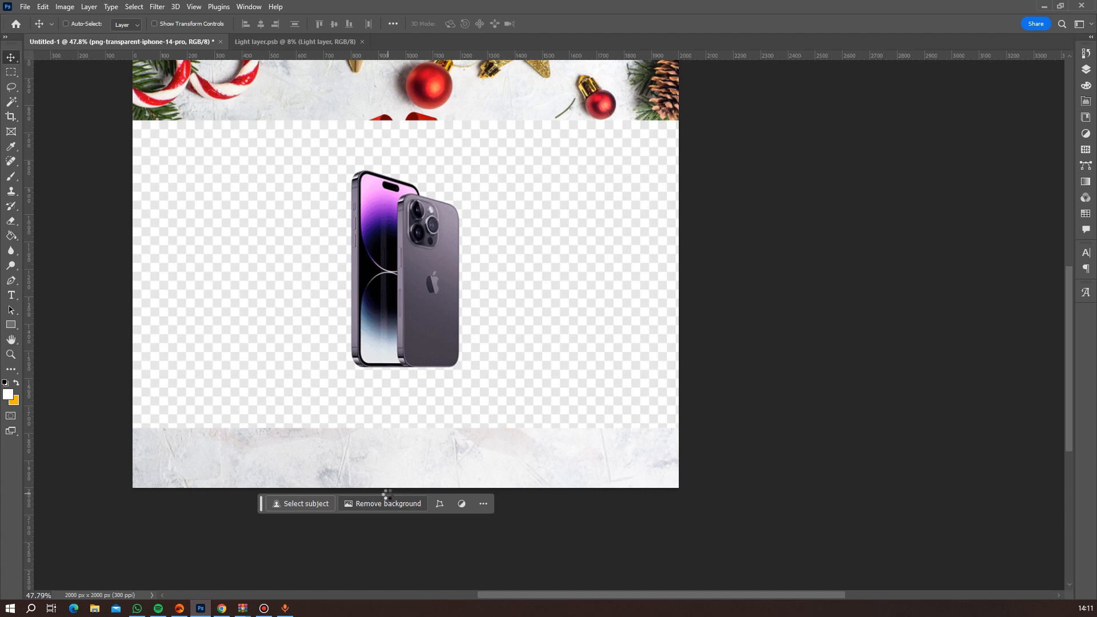
click(384, 503)
Scale the iPhone image to 30.87%, tilt it clockwise, and move it over the box's right flap beside the speaker.
key(ctrl+t)
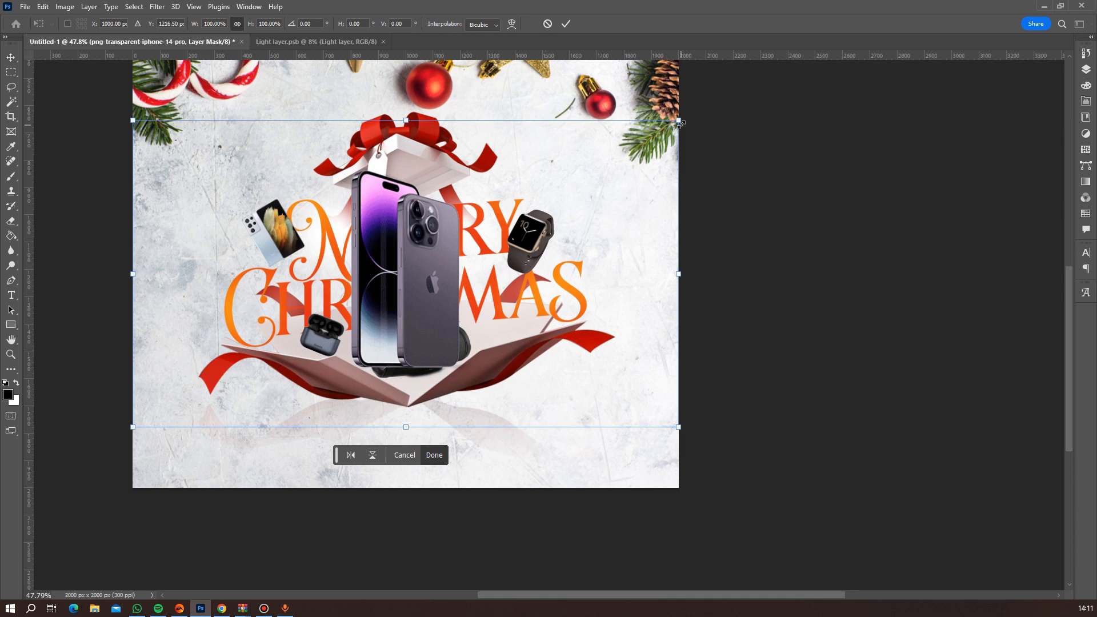
drag(678, 122, 510, 264)
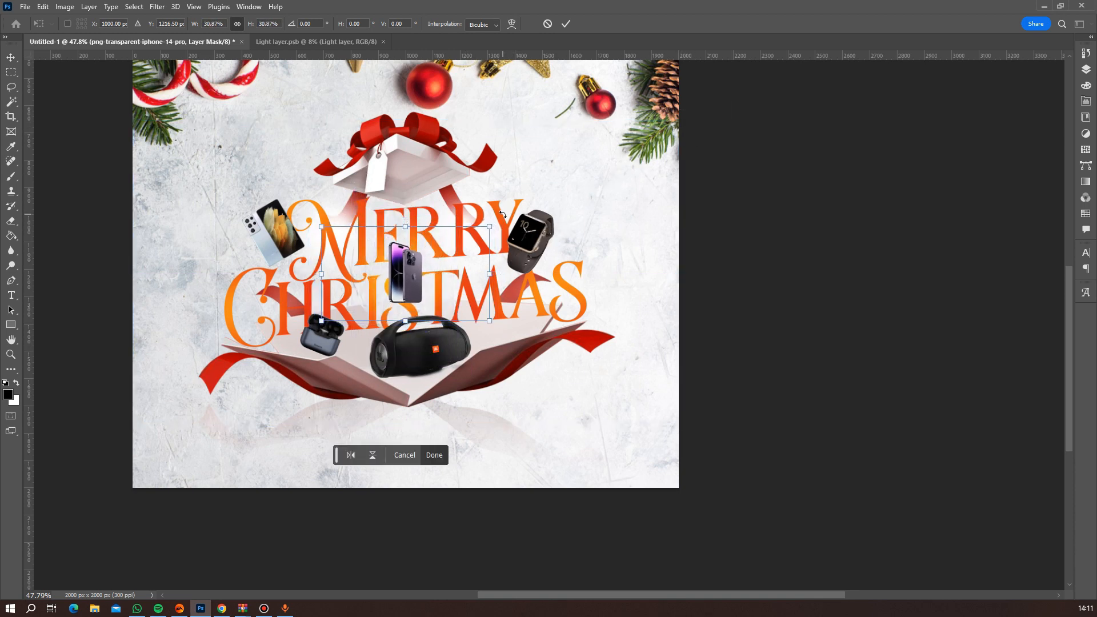
drag(503, 211, 529, 247)
key(Return)
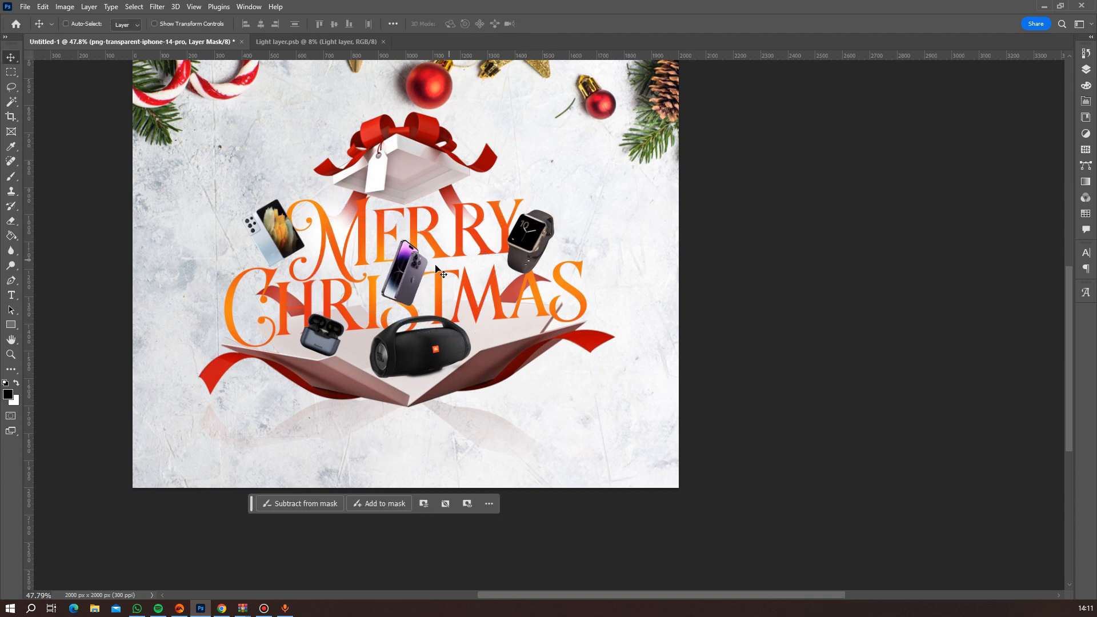
drag(402, 275, 498, 327)
Move the iPhone image to the outer left side of the C of "Christmas".
scroll(557, 299, down, 3)
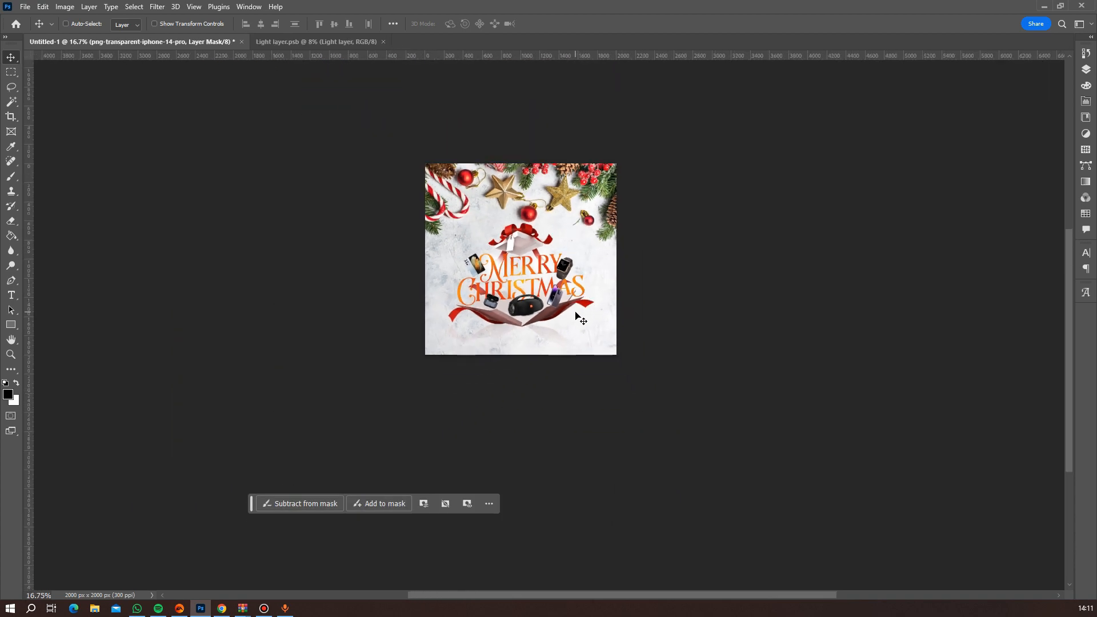
scroll(577, 317, up, 4)
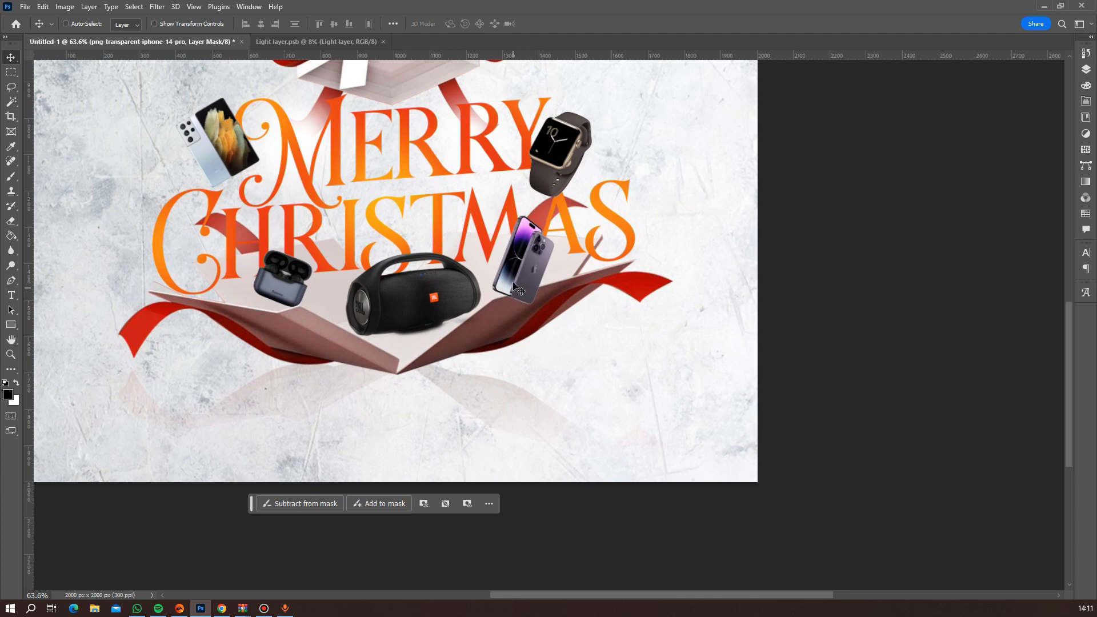
drag(514, 284, 149, 248)
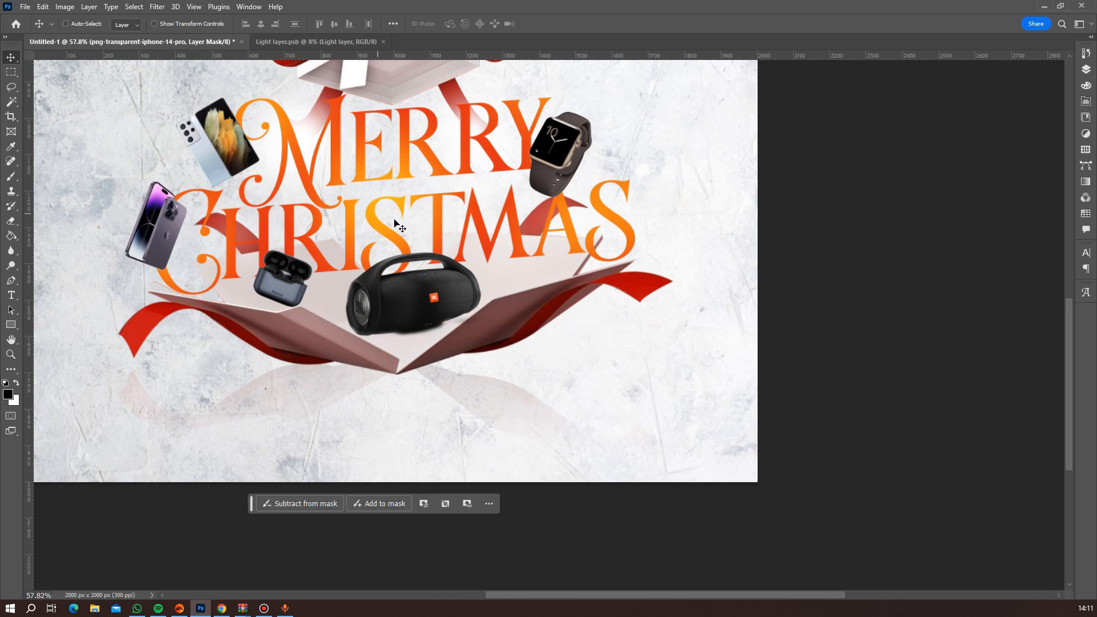
Place the png-transparent-apple-watch-series-3 image as an embedded object, scaled to 30.66%, and remove its background.
scroll(399, 224, down, 5)
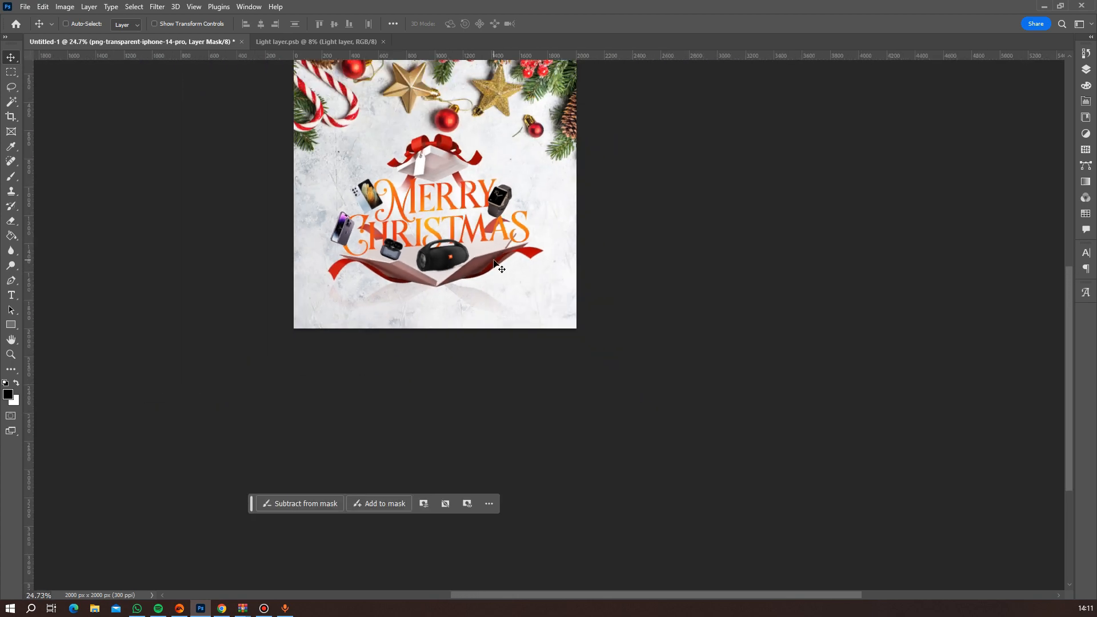
scroll(495, 262, up, 1)
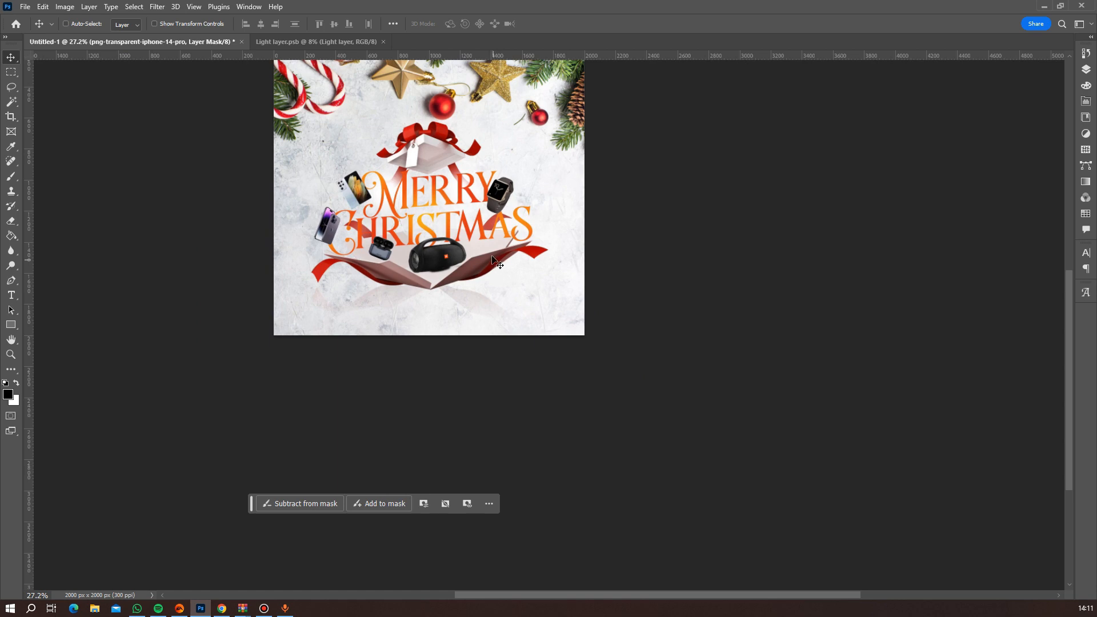
scroll(495, 263, up, 5)
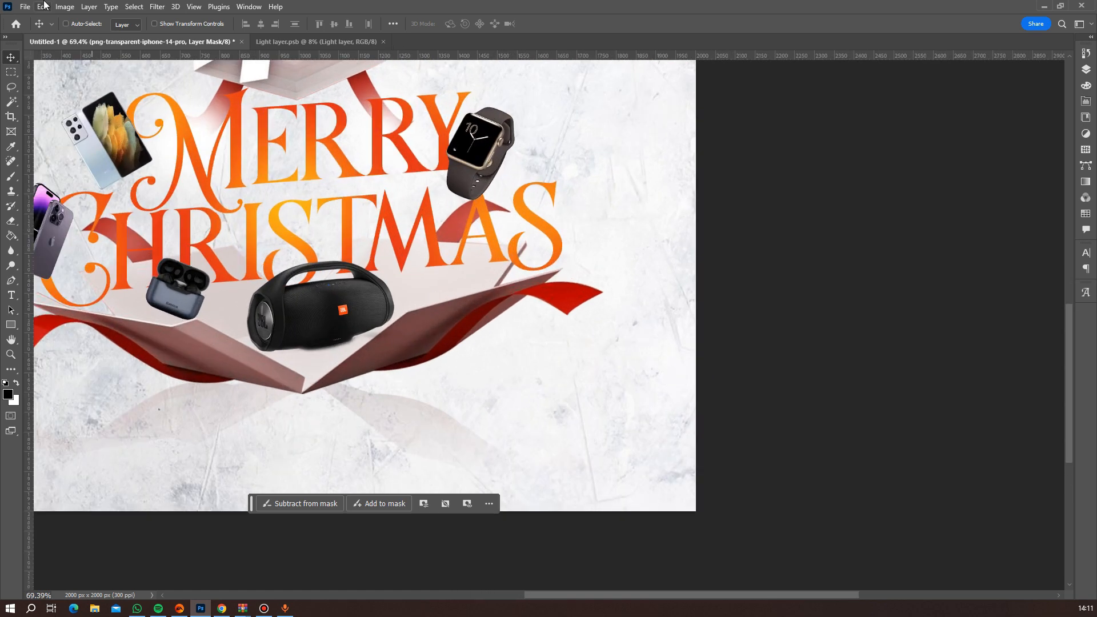
click(25, 6)
click(142, 254)
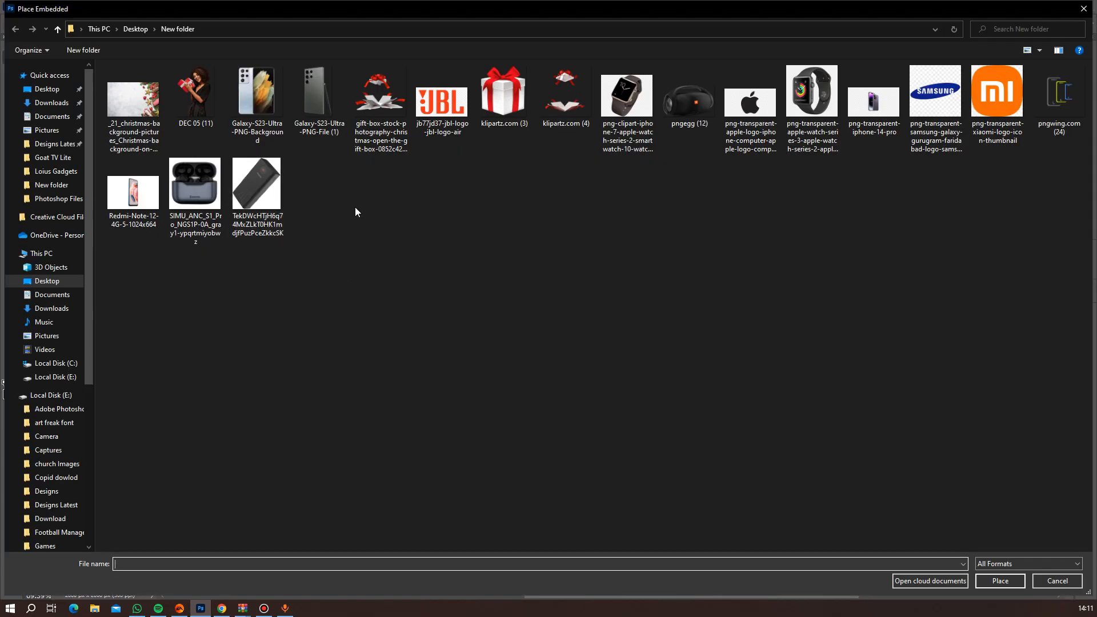
double_click(798, 101)
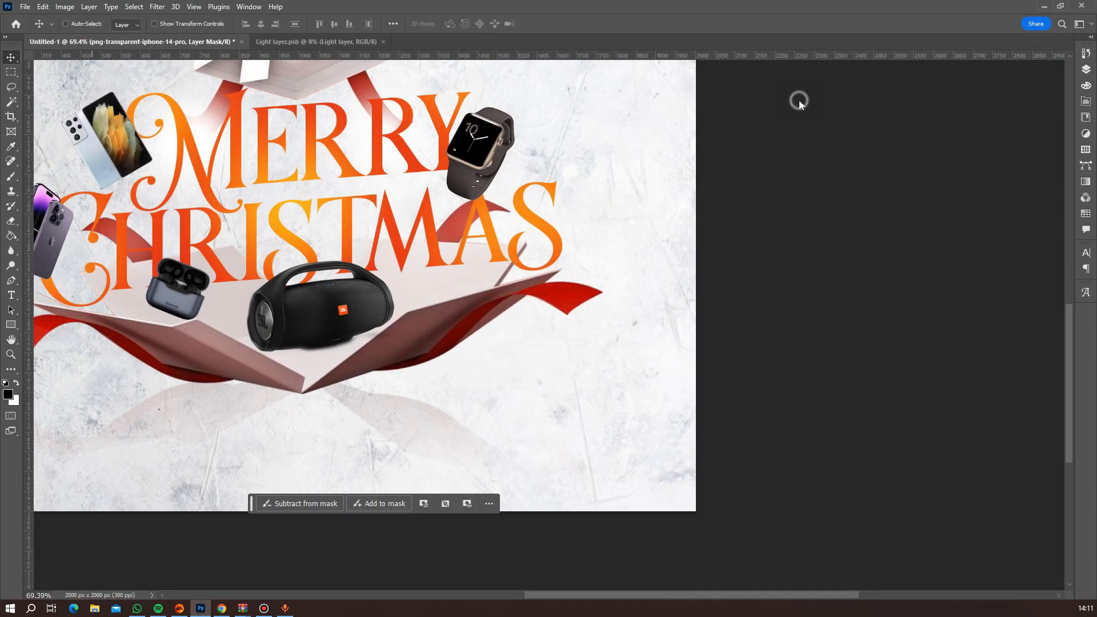
scroll(477, 390, down, 6)
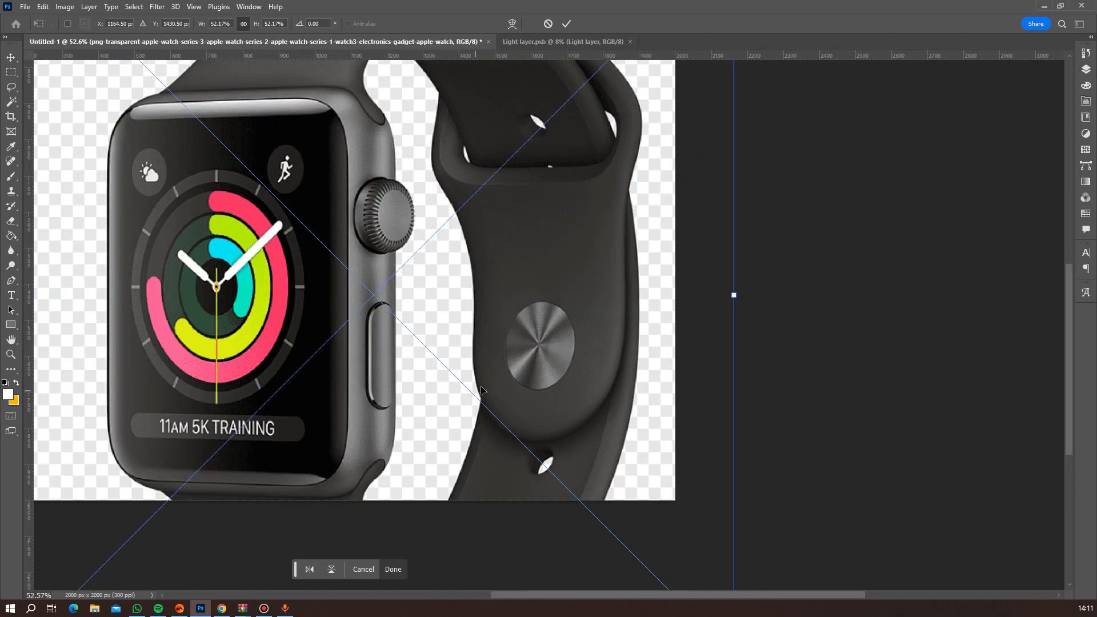
drag(626, 129, 522, 199)
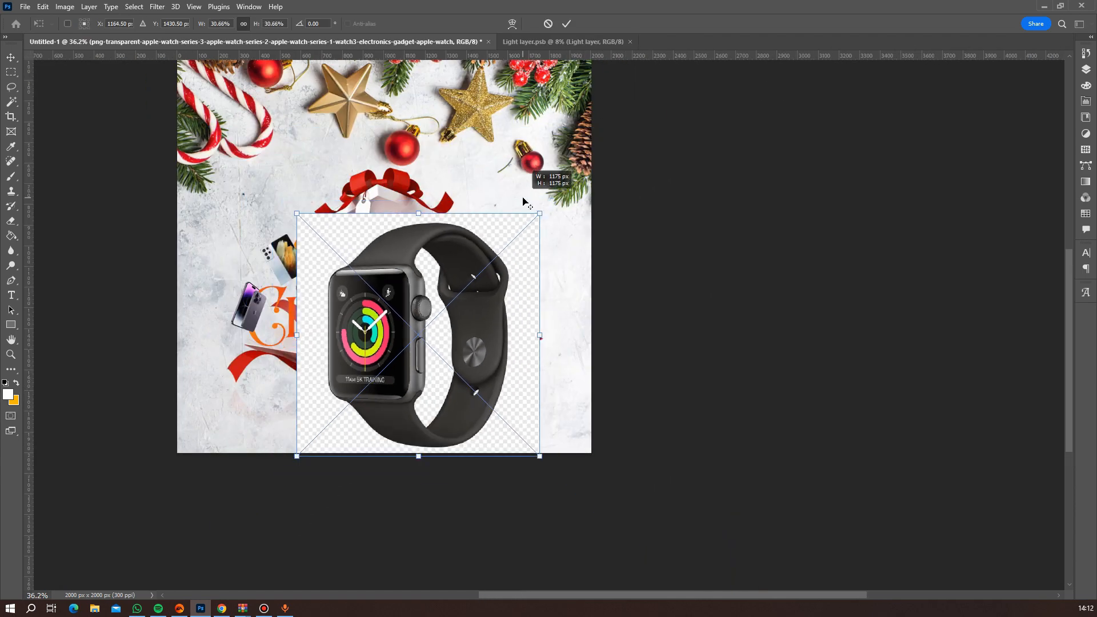
drag(475, 323, 487, 296)
key(Return)
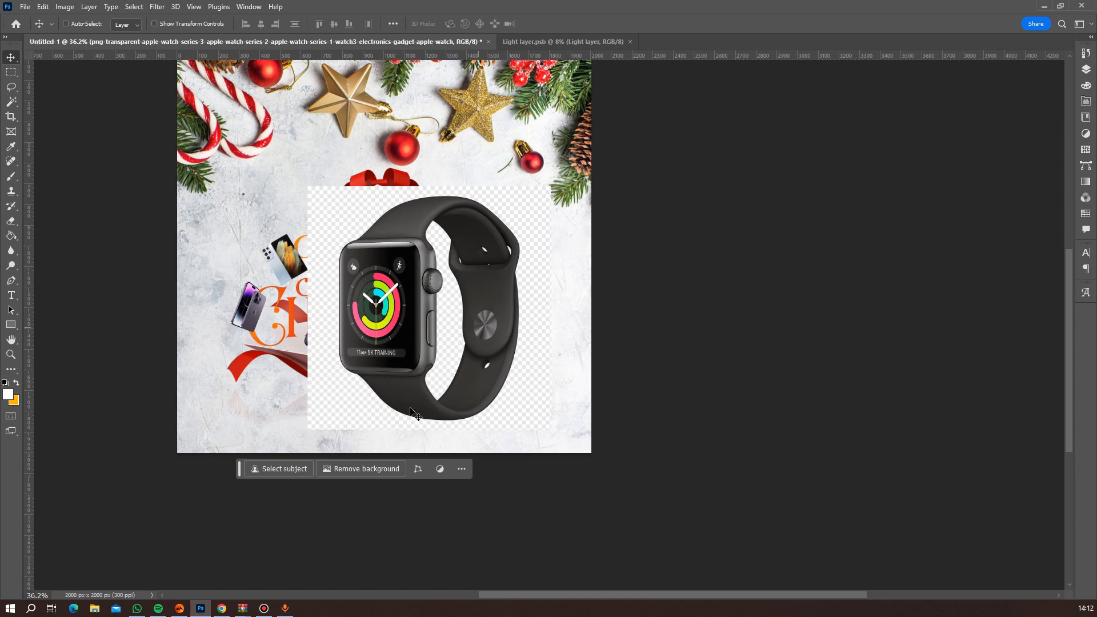
click(382, 469)
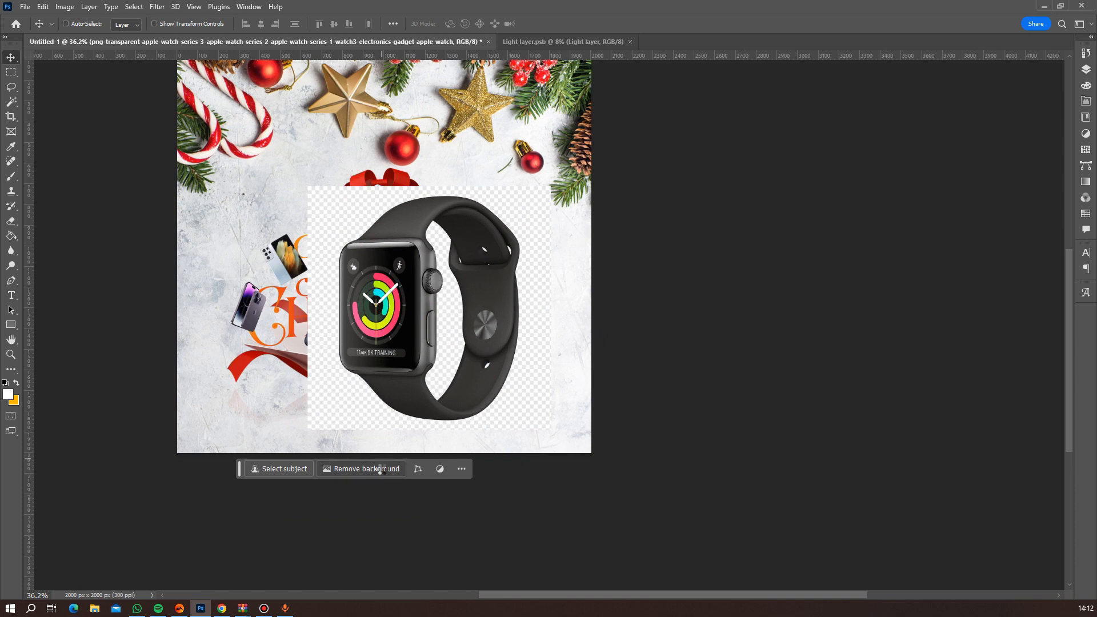
Select the leftover white area inside the watch strap with the Magic Wand and brush it out on the layer mask.
key(w)
click(452, 338)
click(1084, 70)
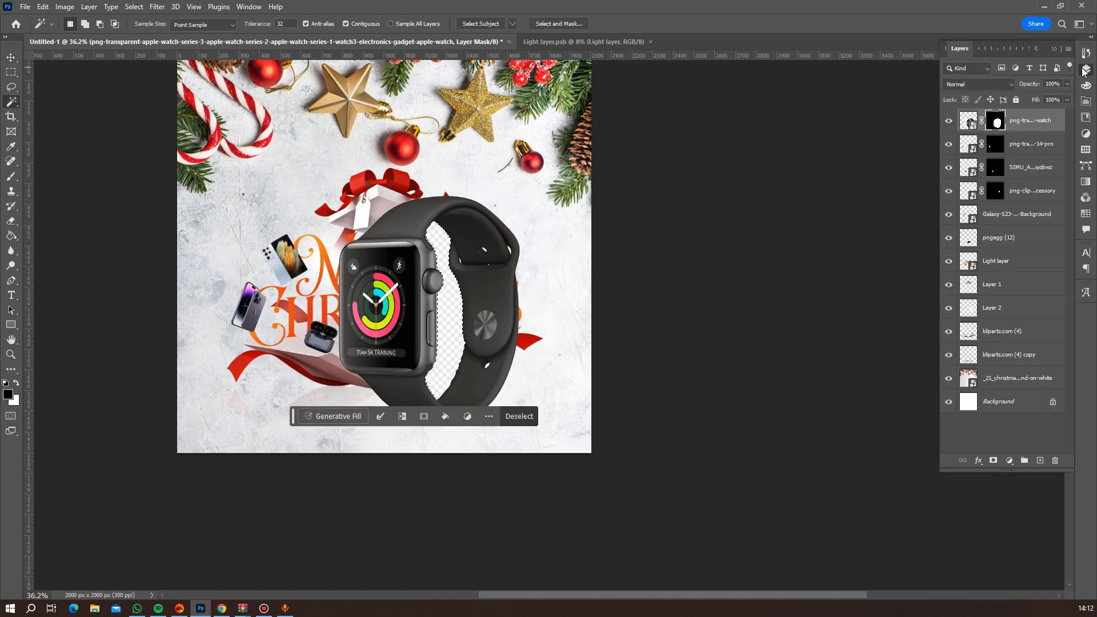
click(11, 177)
mouse_move(445, 258)
mouse_down()
mouse_move(426, 208)
mouse_move(448, 367)
mouse_up()
key(ctrl+d)
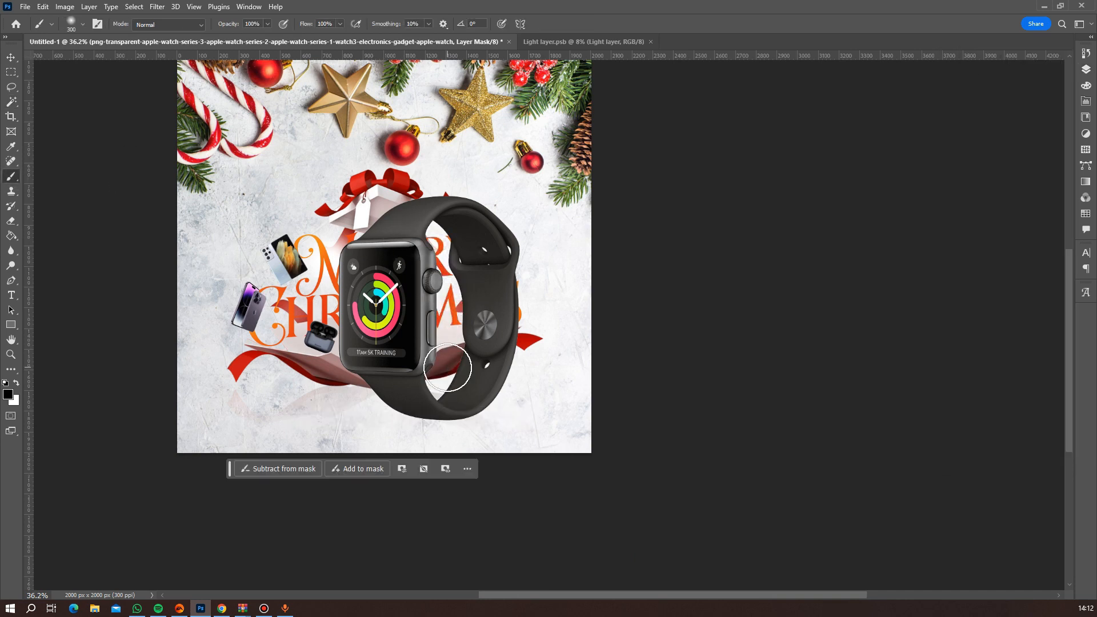
Shrink the second watch, move it beside the final S of "Christmas", and nudge it slightly left.
key(ctrl+t)
drag(550, 187, 443, 293)
mouse_move(448, 285)
mouse_down()
mouse_move(453, 297)
mouse_move(531, 308)
mouse_up()
key(Return)
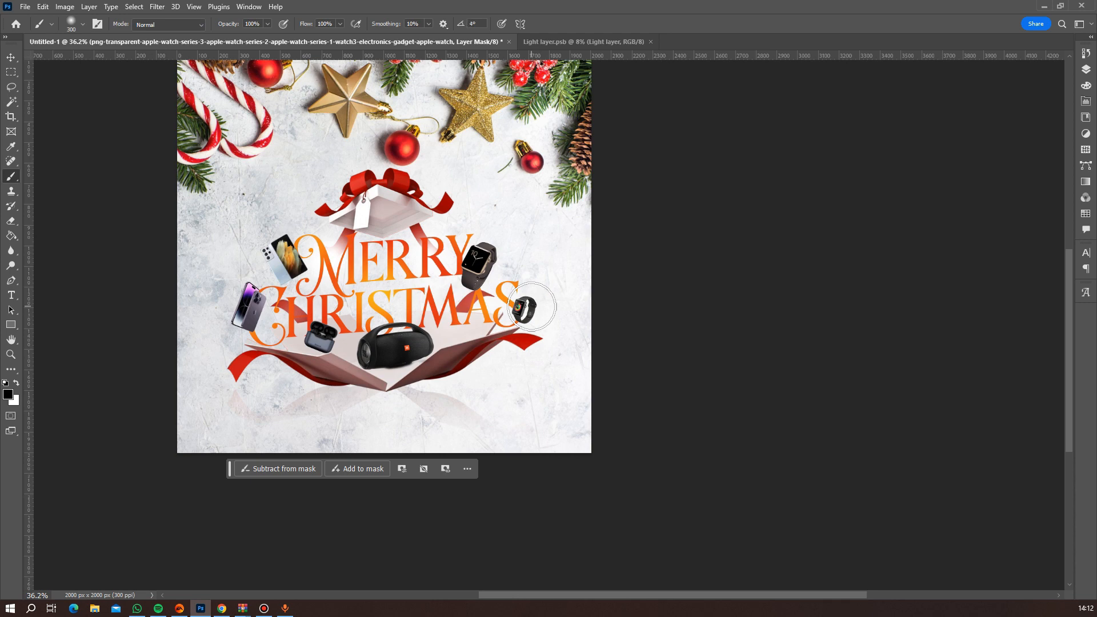
key(v)
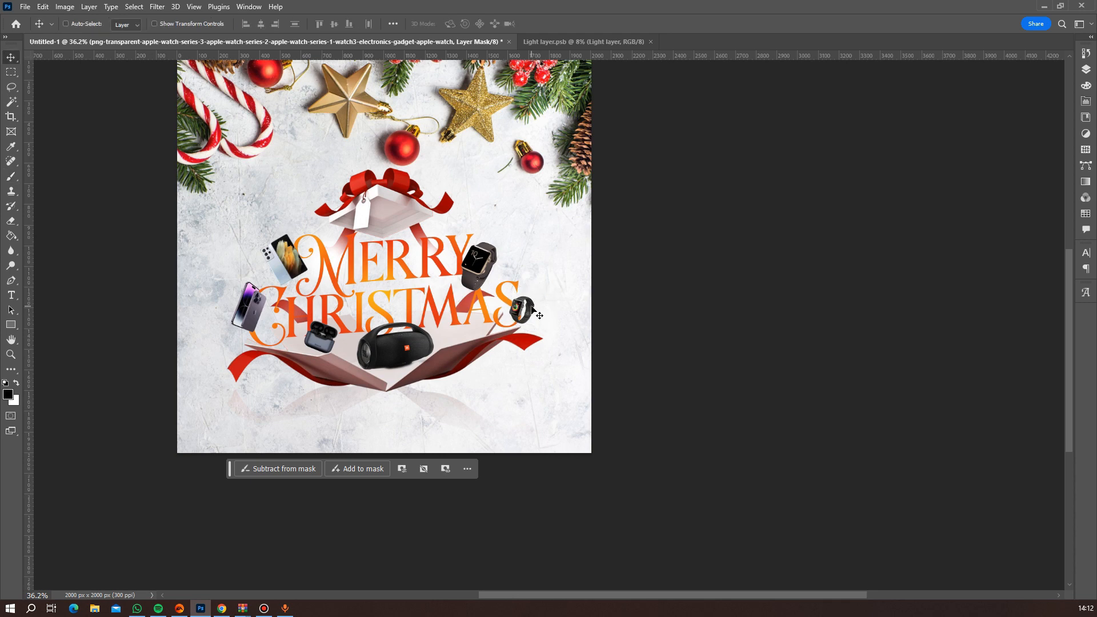
key(Left)
key(Left)
key(Left)
key(Left)
key(Left)
key(Left)
key(Left)
key(Left)
key(Left)
key(Left)
Add a layer mask to the pngegg (12) speaker layer and load the Light layer lettering's outline as a selection.
scroll(320, 298, up, 2)
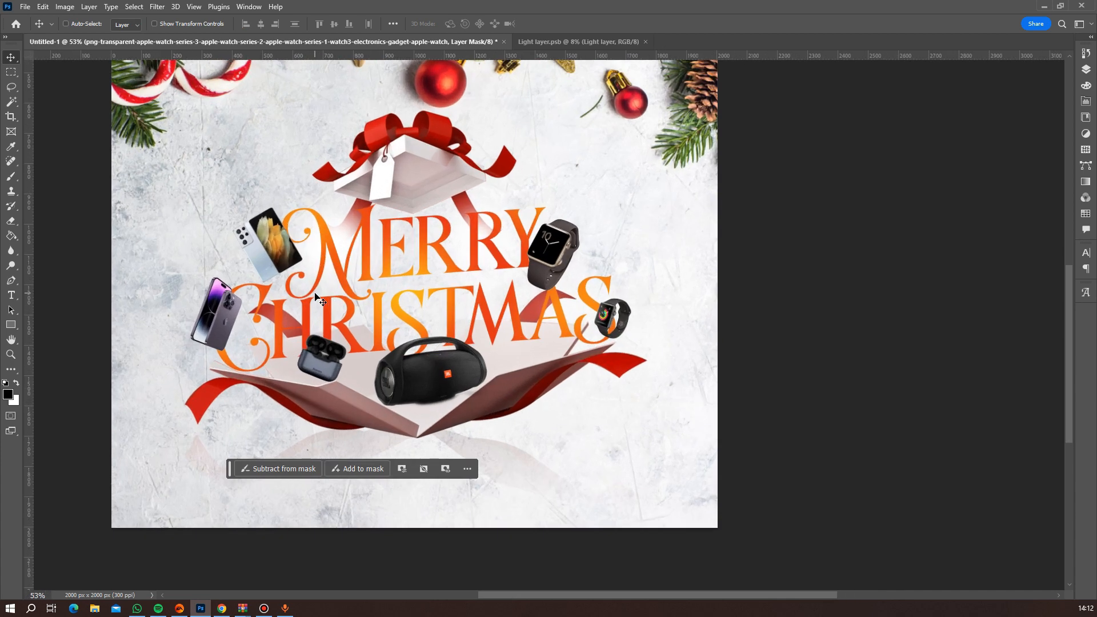
scroll(321, 299, up, 1)
scroll(394, 301, up, 1)
scroll(451, 312, up, 1)
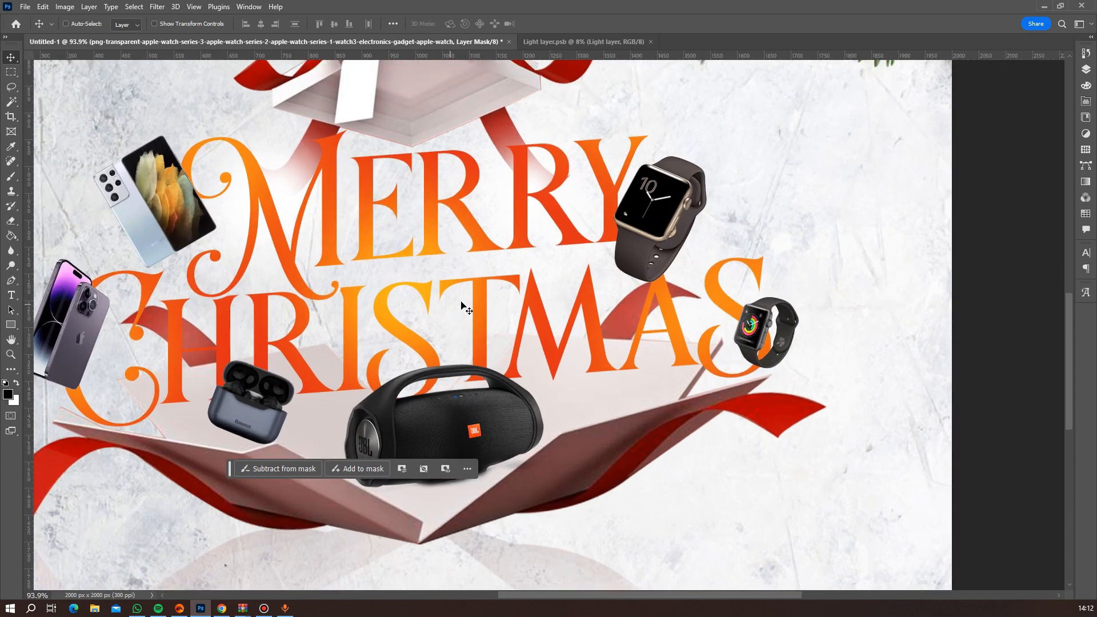
click(1085, 69)
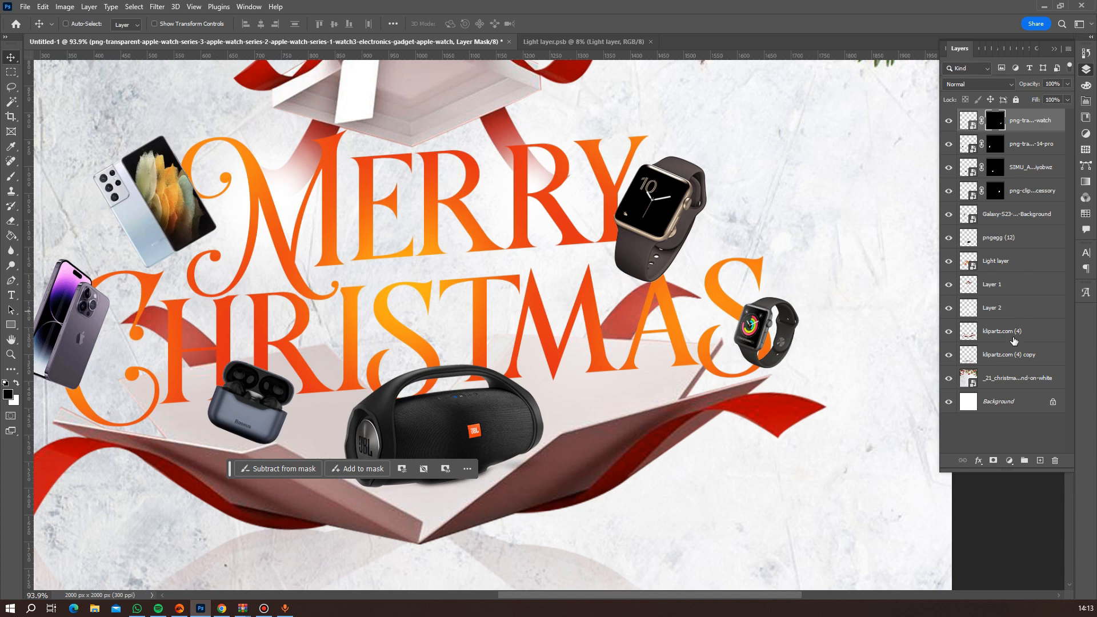
click(948, 237)
click(948, 237)
click(1006, 237)
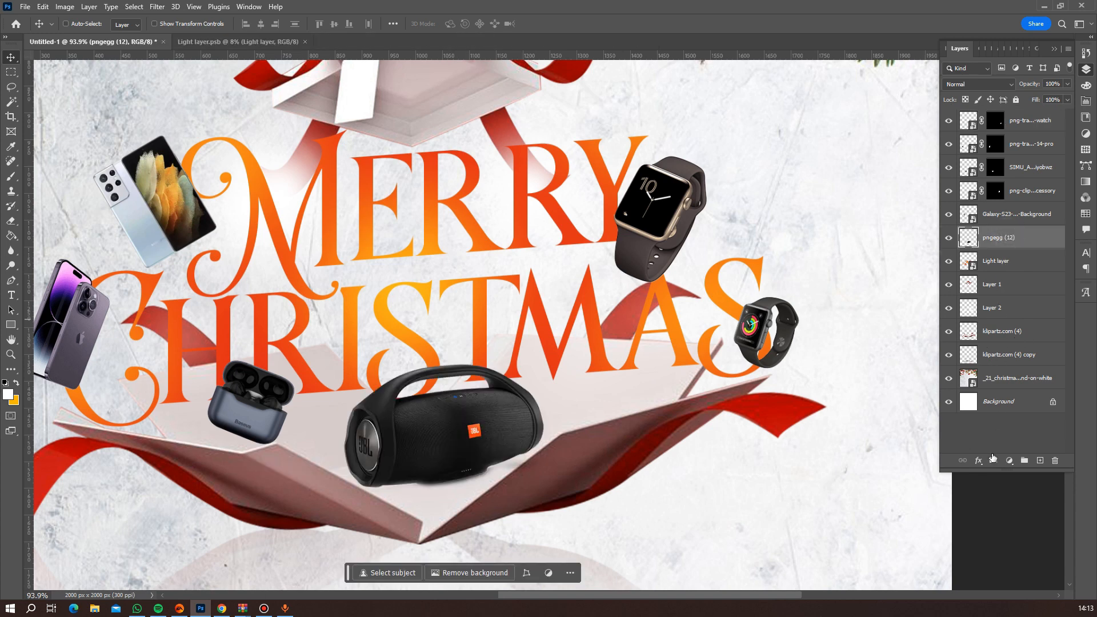
click(993, 460)
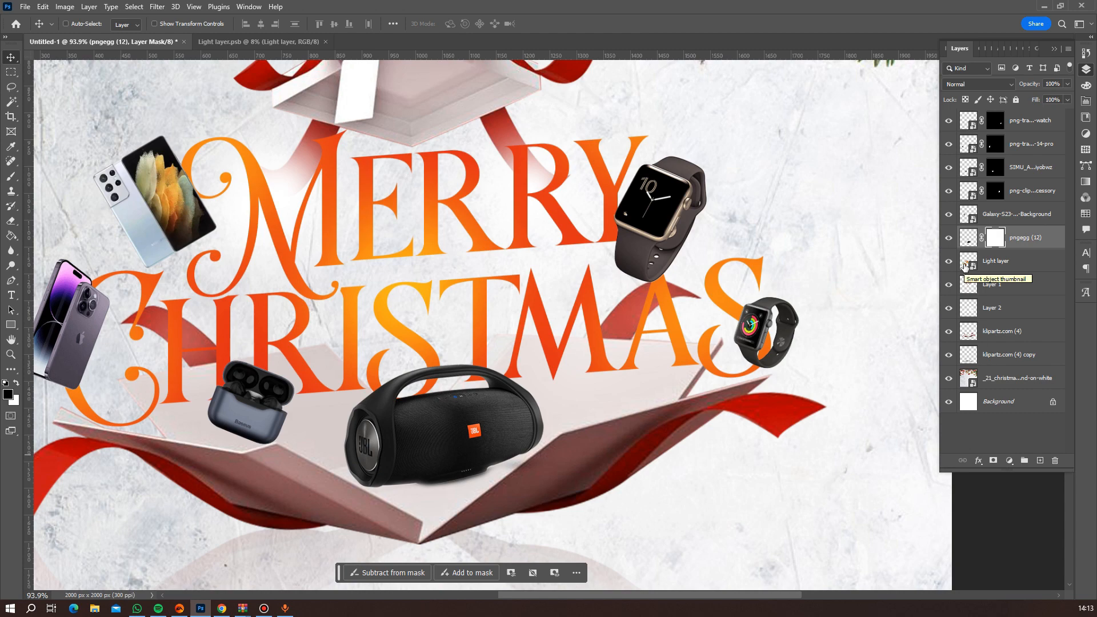
ctrl+click(965, 264)
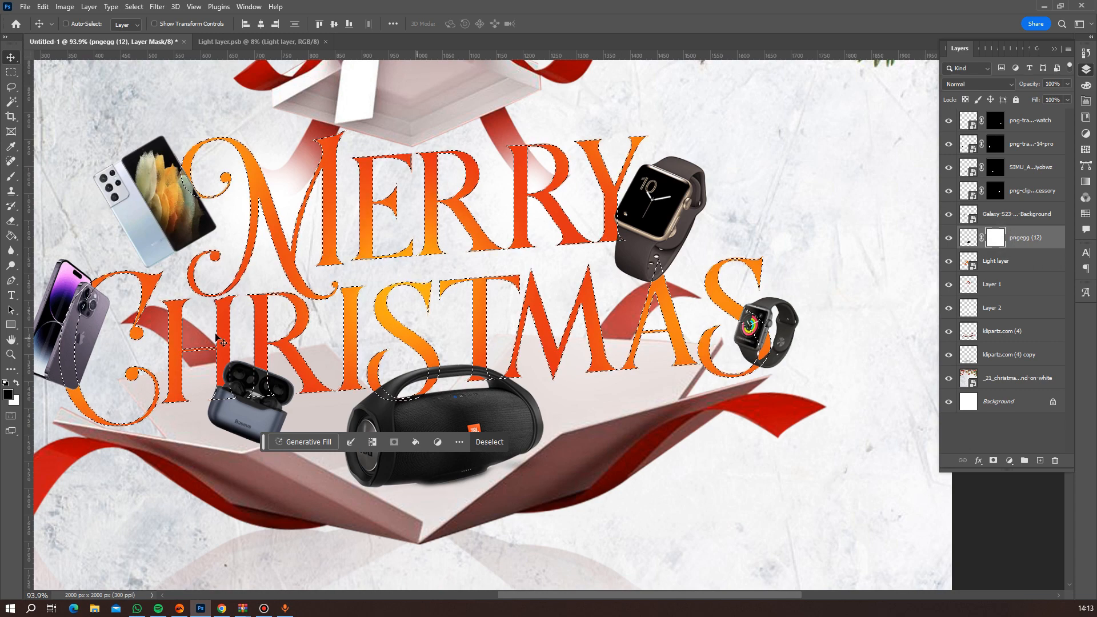
Brush out the speaker handle over the "Christmas" S on the layer mask with a 125-pixel brush, and clear the lettering selection.
click(11, 177)
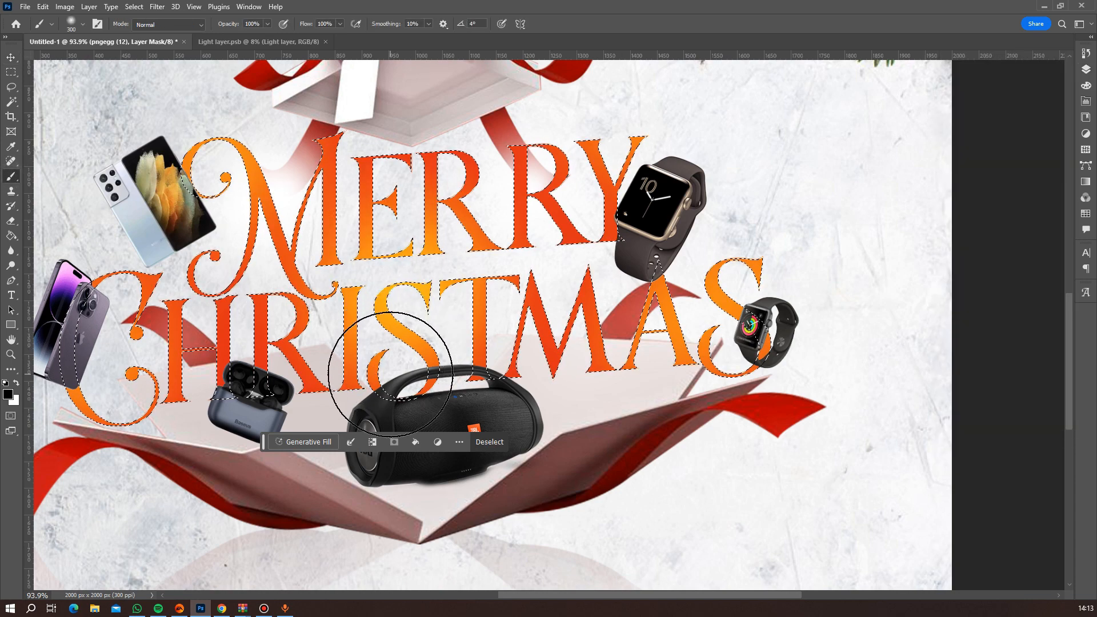
scroll(389, 377, up, 3)
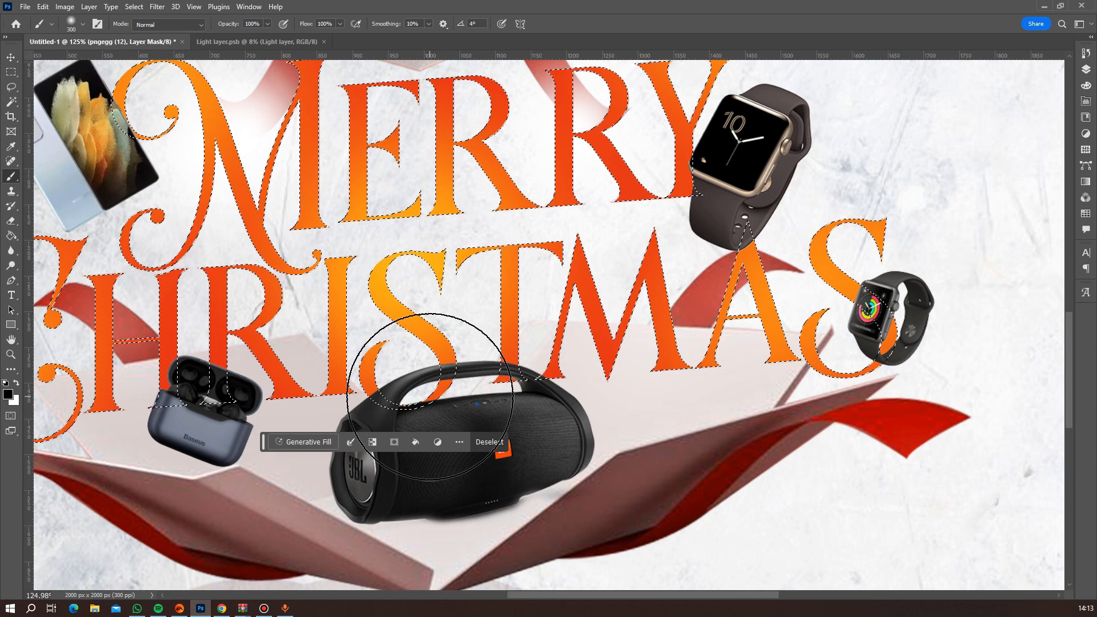
key(bracketleft)
key(bracketleft)
key(bracketleft)
key(bracketleft)
key(bracketleft)
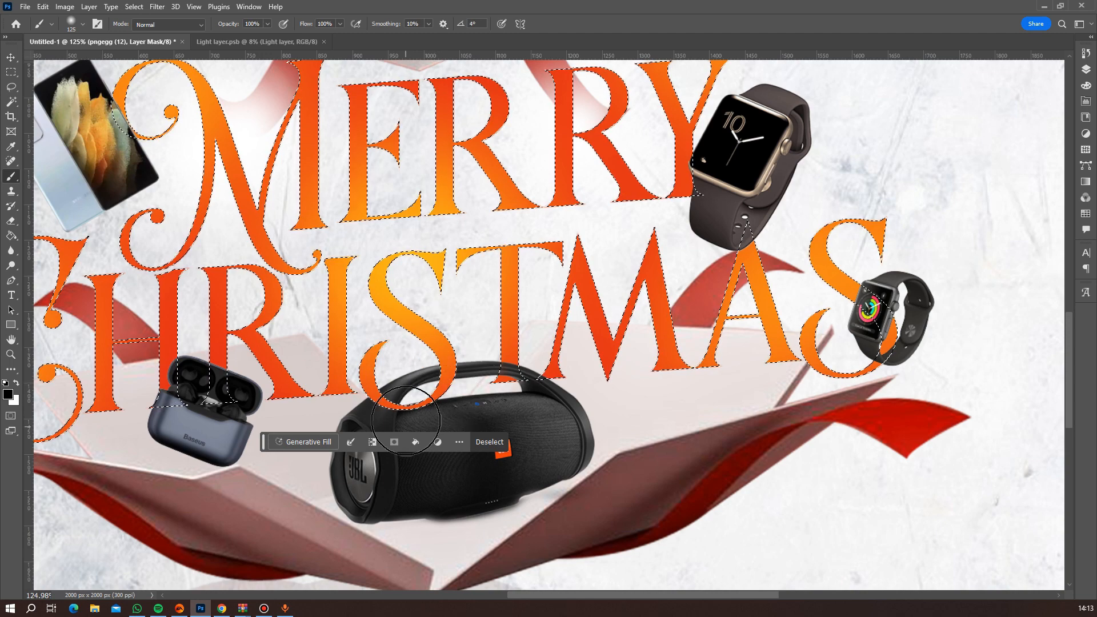
key(ctrl+d)
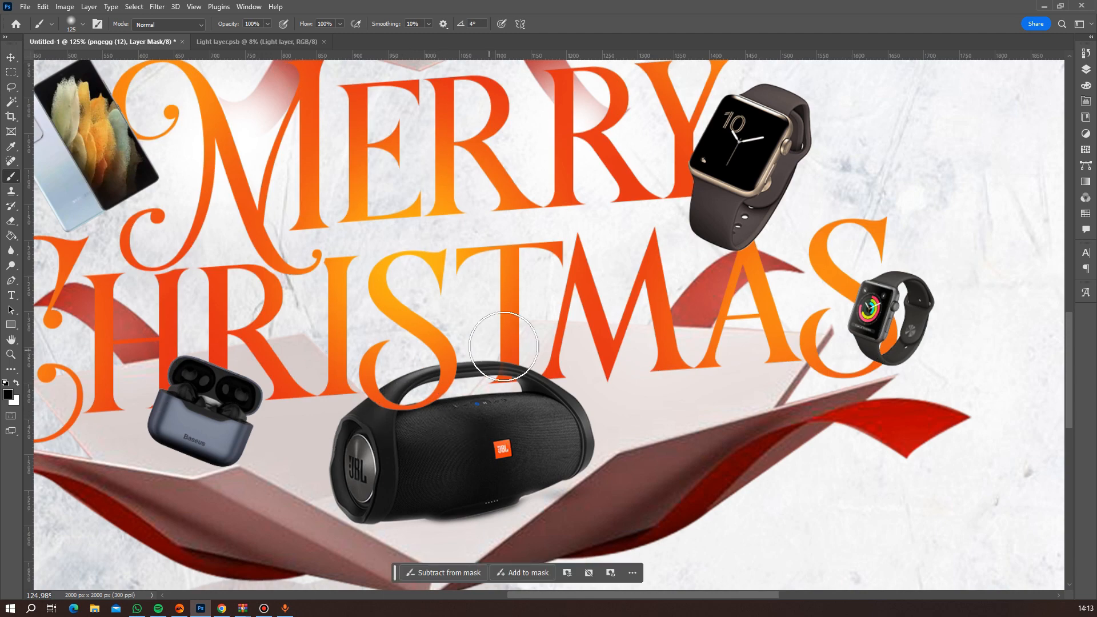
Review the flyer as a whole and up close, checking how the gadgets sit around the lettering and gift box.
scroll(445, 375, down, 3)
scroll(445, 375, down, 6)
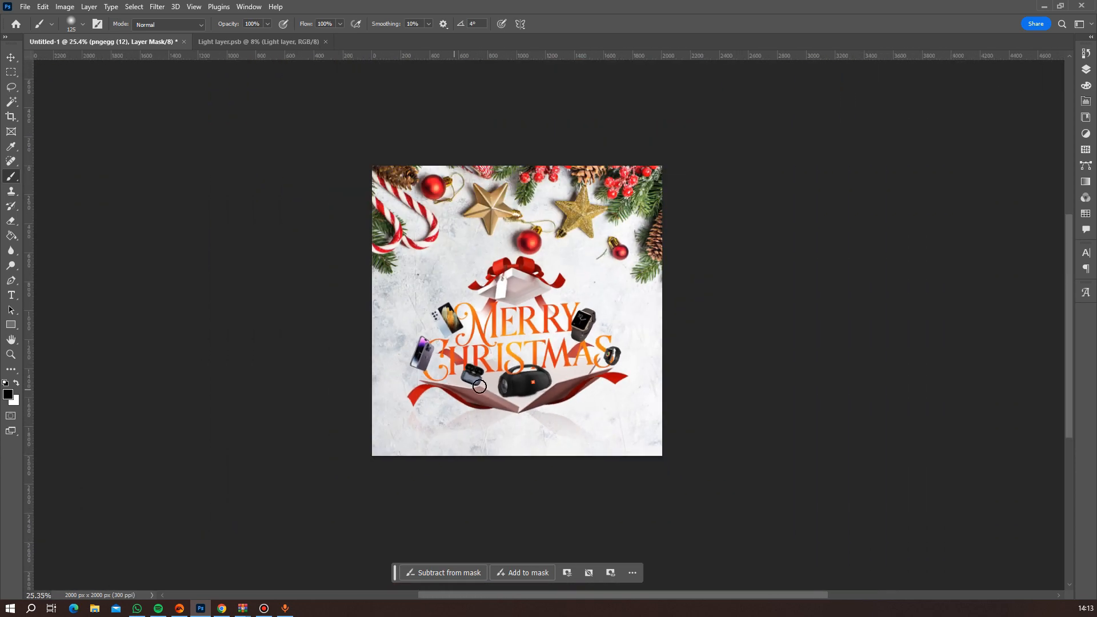
scroll(504, 390, up, 3)
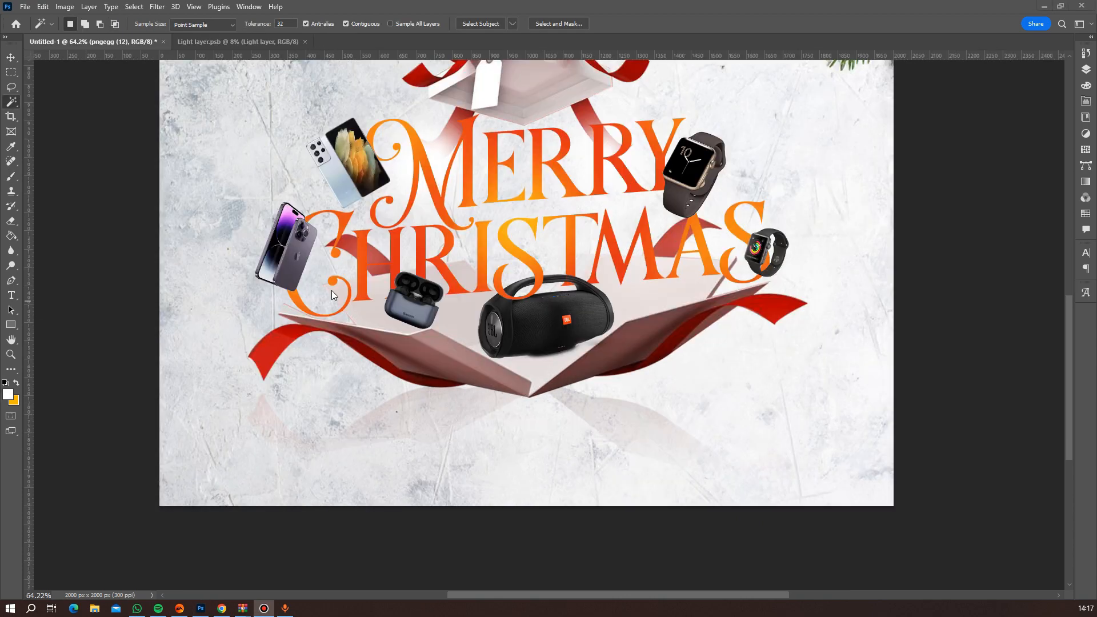
scroll(660, 292, up, 4)
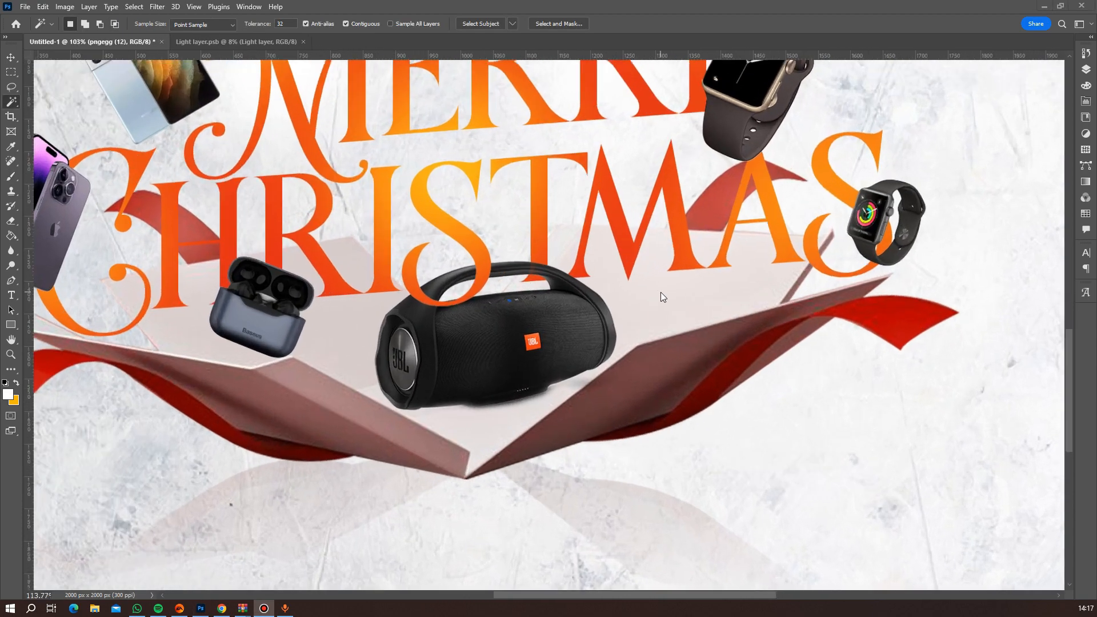
scroll(660, 292, down, 5)
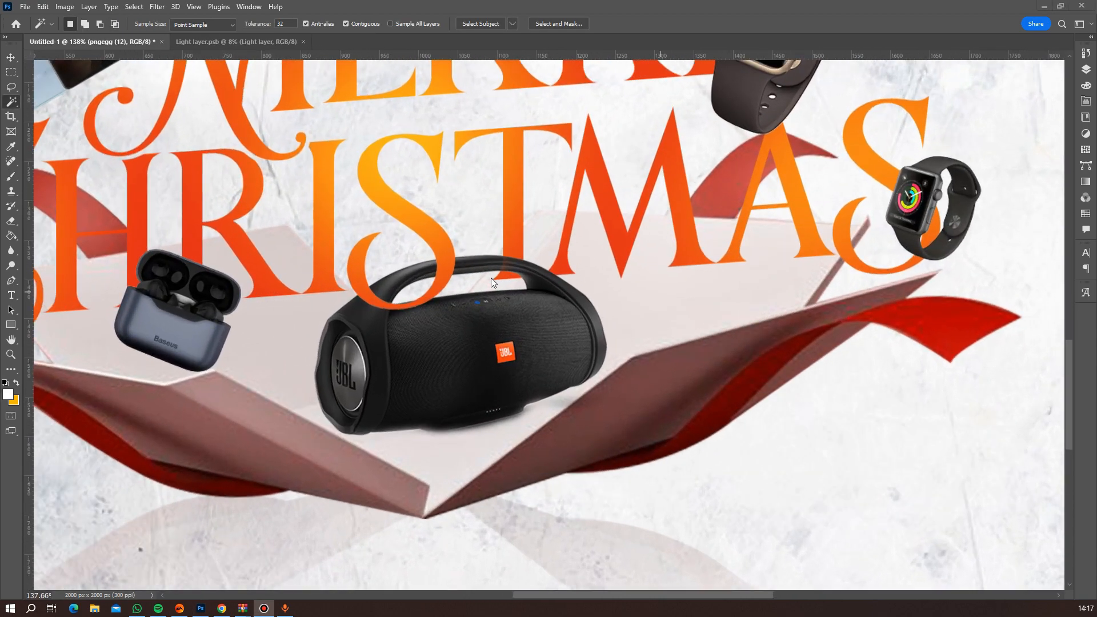
scroll(613, 209, up, 1)
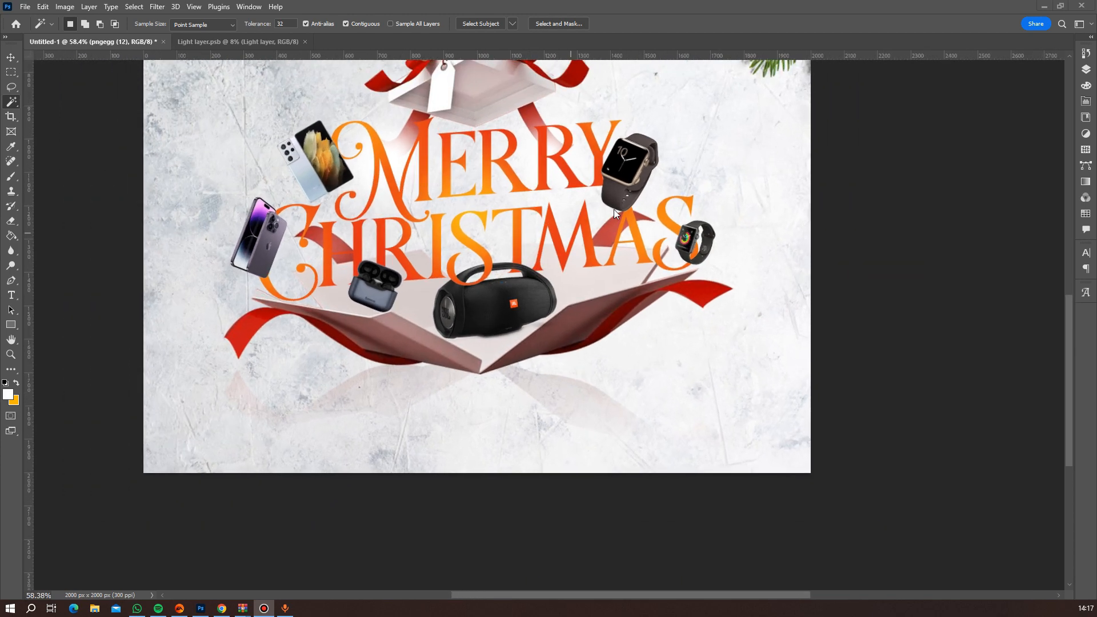
scroll(614, 208, down, 3)
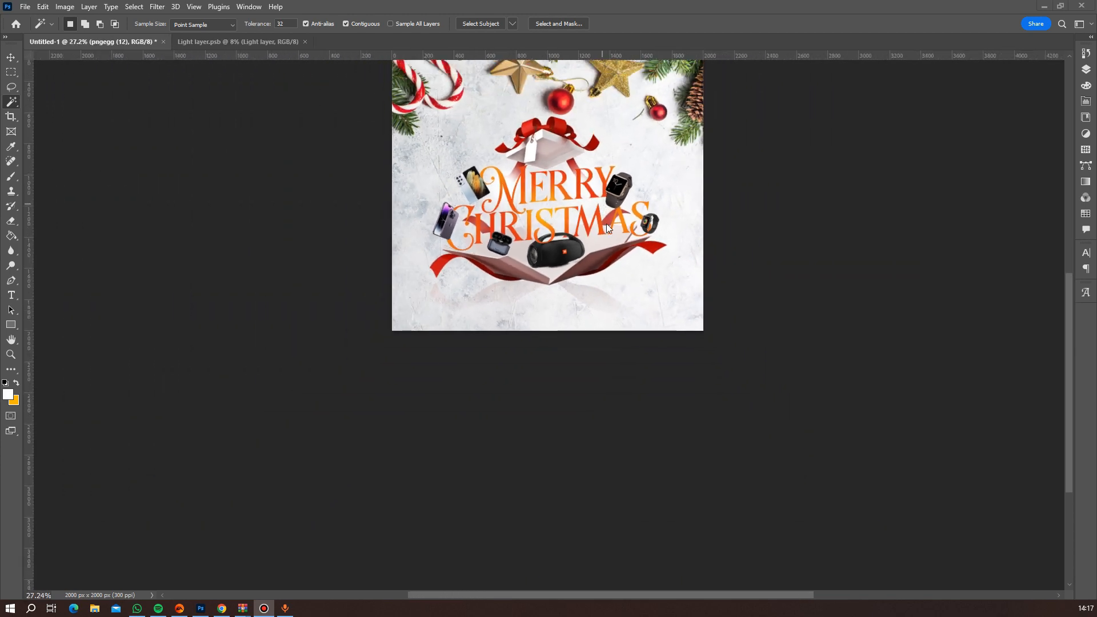
scroll(604, 224, up, 3)
scroll(552, 194, down, 3)
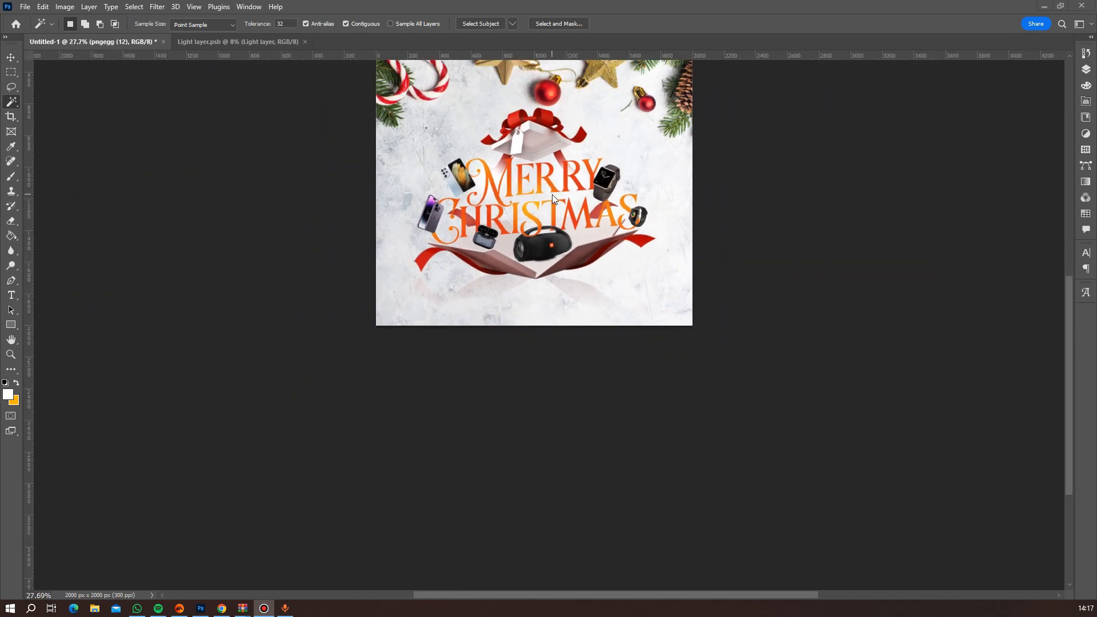
scroll(553, 194, down, 2)
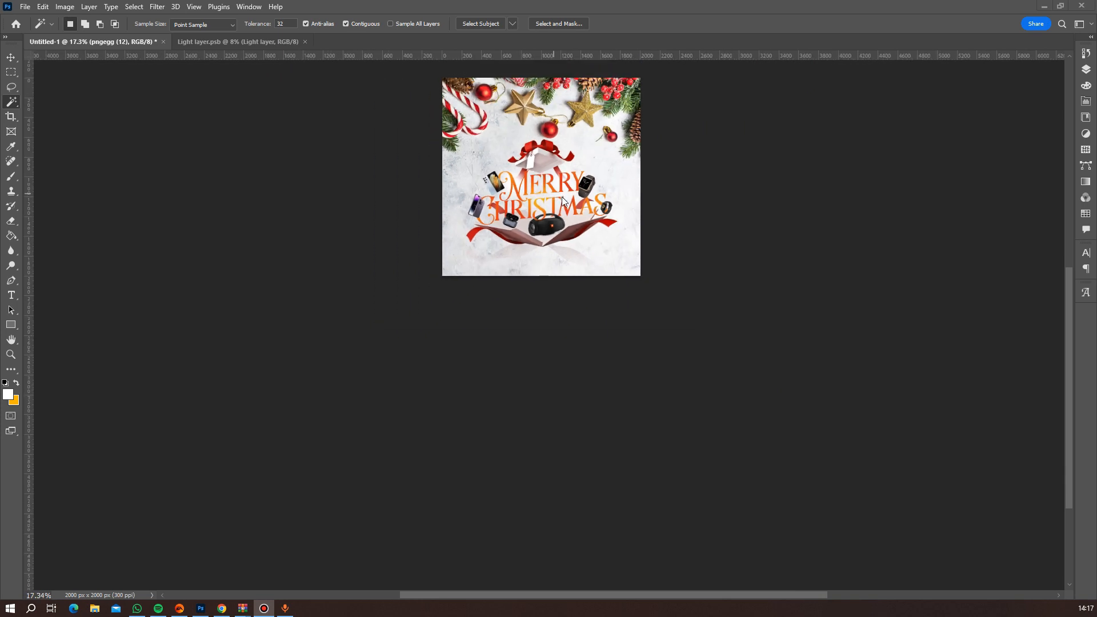
scroll(540, 207, up, 3)
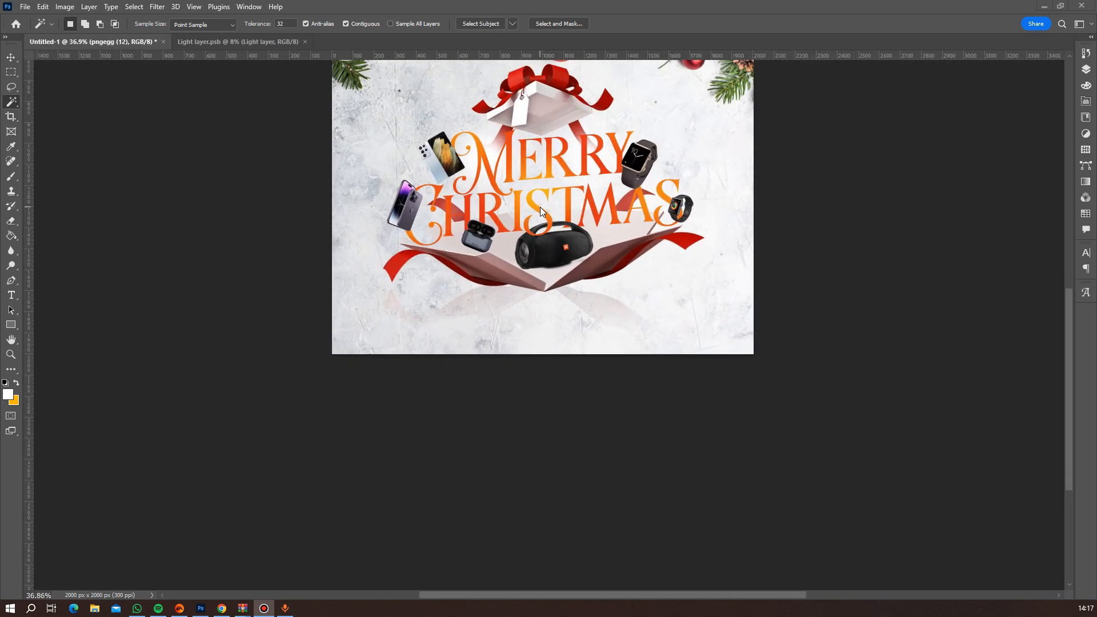
scroll(540, 207, up, 1)
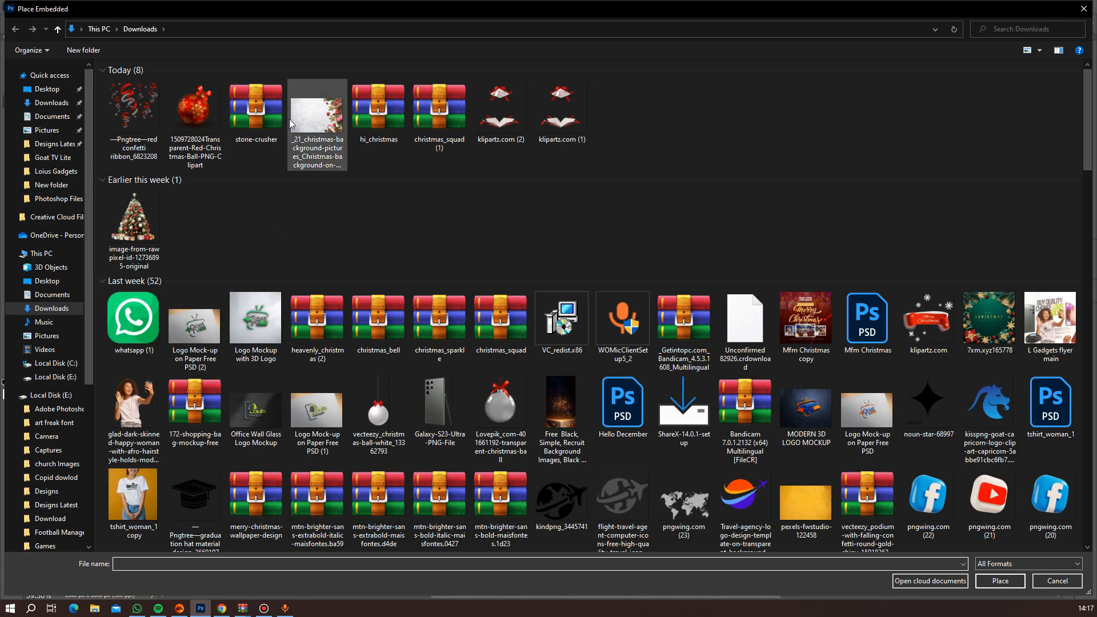
Place the Pngtree red confetti ribbon image as an embedded object at 40% scale.
double_click(140, 108)
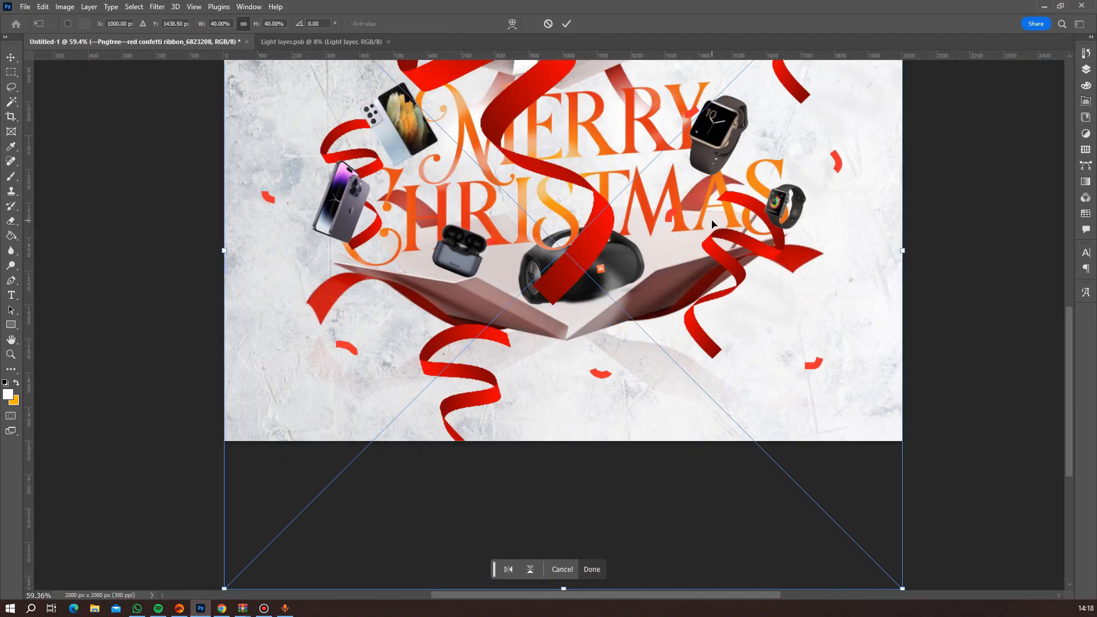
key(Return)
key(w)
Draw a closed Pen path around the curled red ribbon that hangs beside the small bauble near the pine cone.
scroll(714, 229, down, 5)
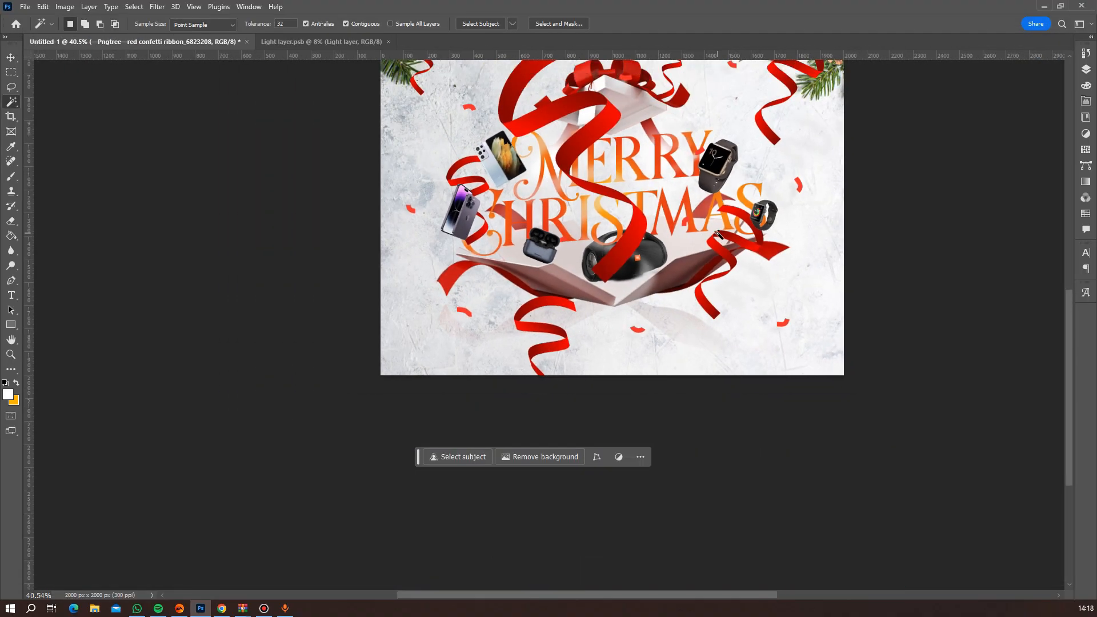
scroll(717, 235, up, 3)
scroll(567, 320, up, 1)
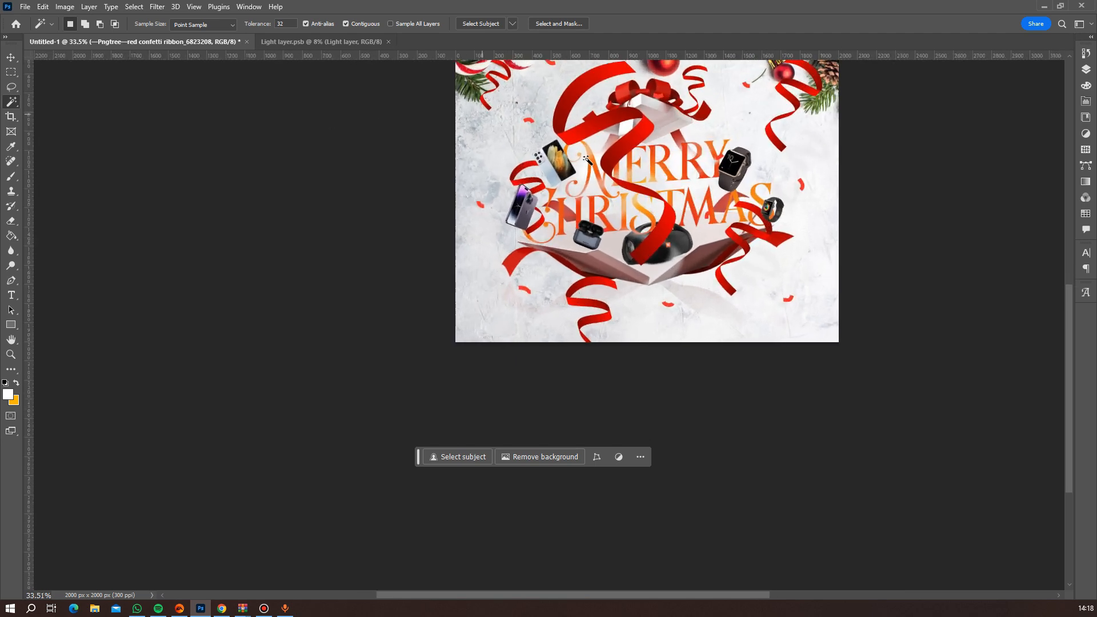
scroll(591, 165, down, 4)
scroll(589, 244, up, 5)
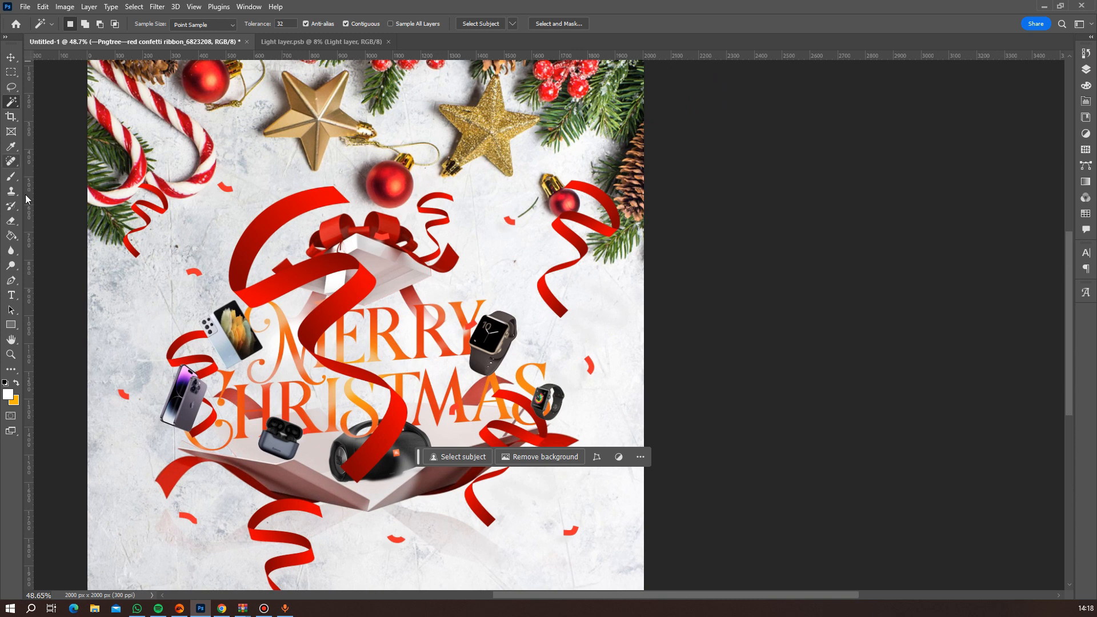
click(10, 280)
click(545, 152)
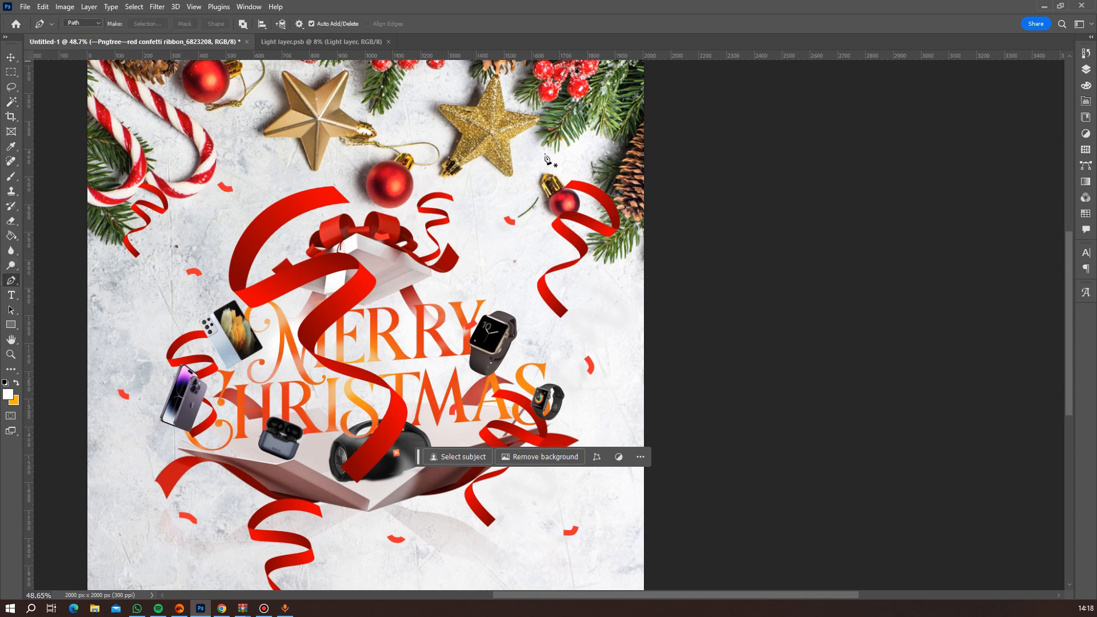
click(534, 215)
click(515, 288)
click(555, 335)
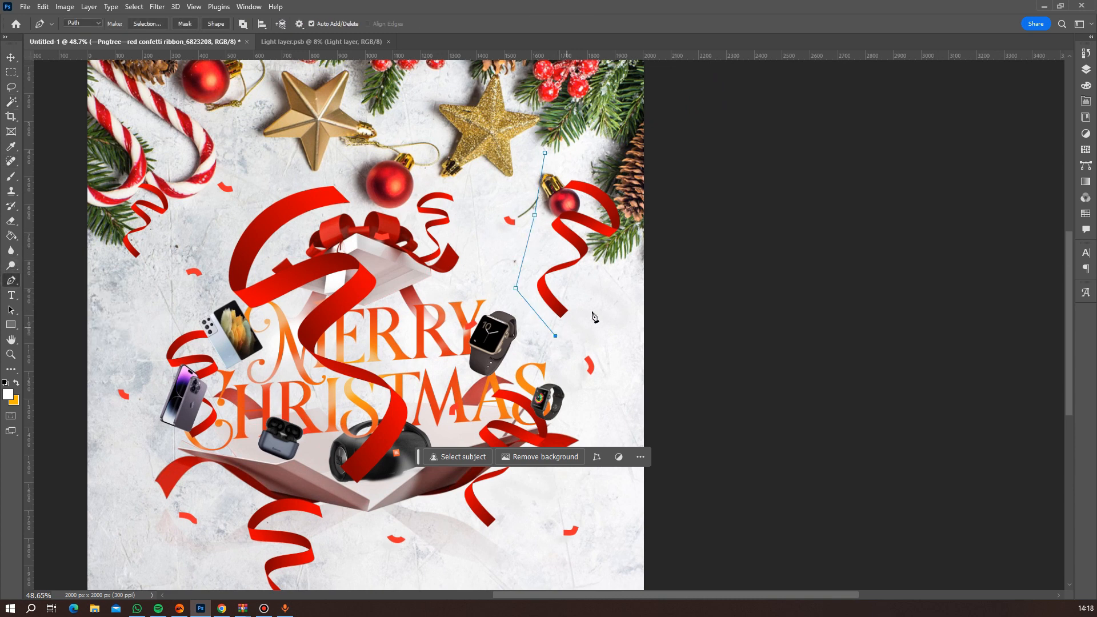
click(611, 299)
click(639, 238)
click(631, 164)
click(573, 144)
click(545, 153)
Convert the path around the ribbon into a selection and copy that ribbon onto a new layer.
right_click(602, 193)
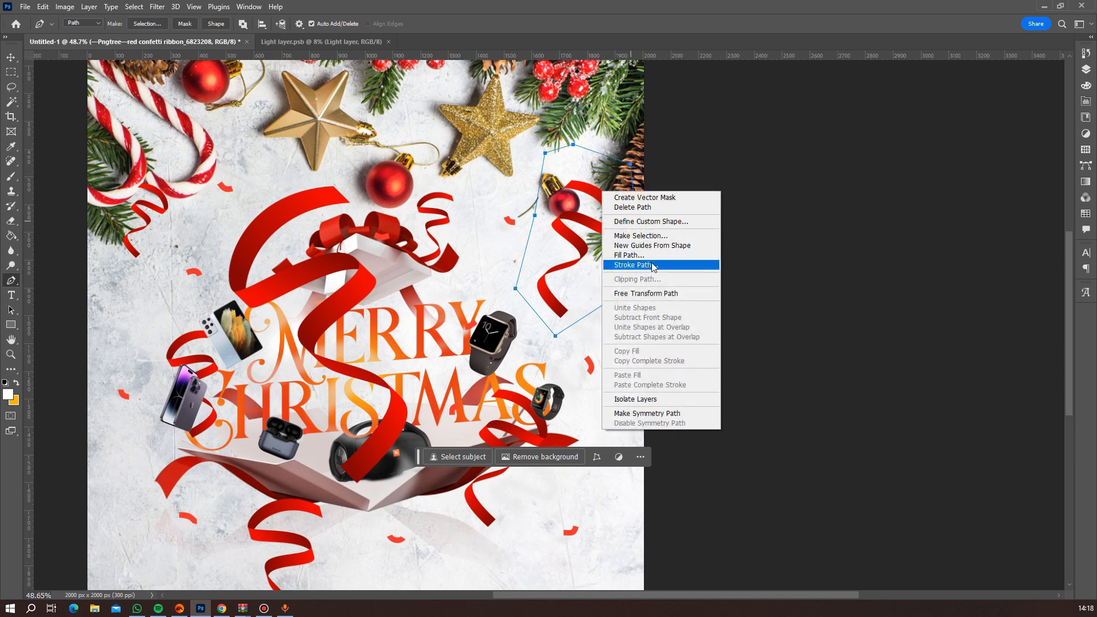
click(655, 238)
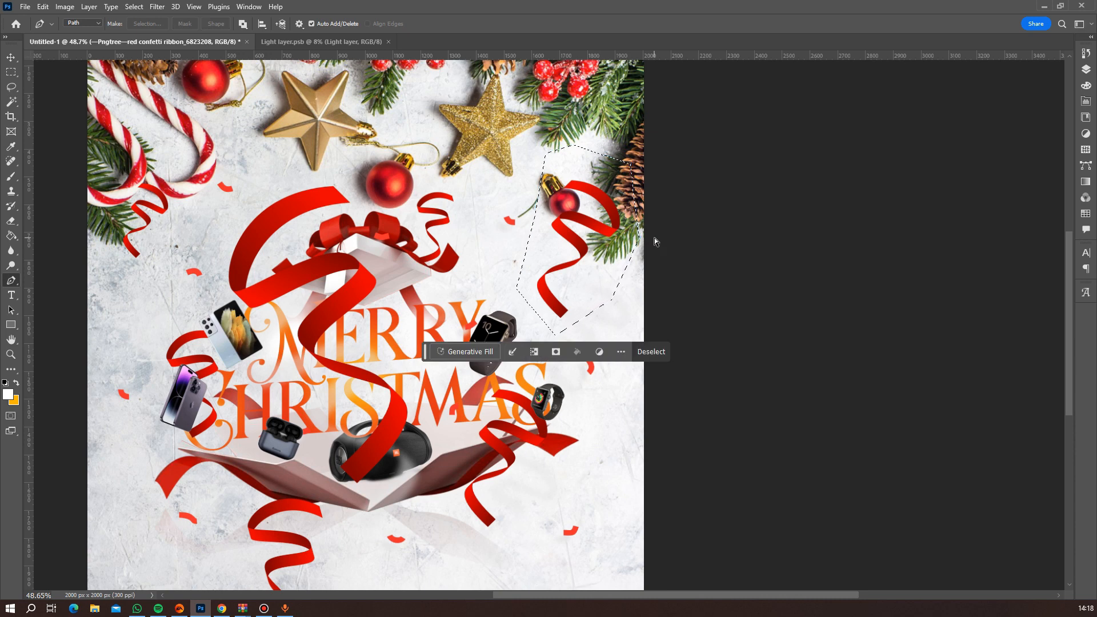
key(ctrl+j)
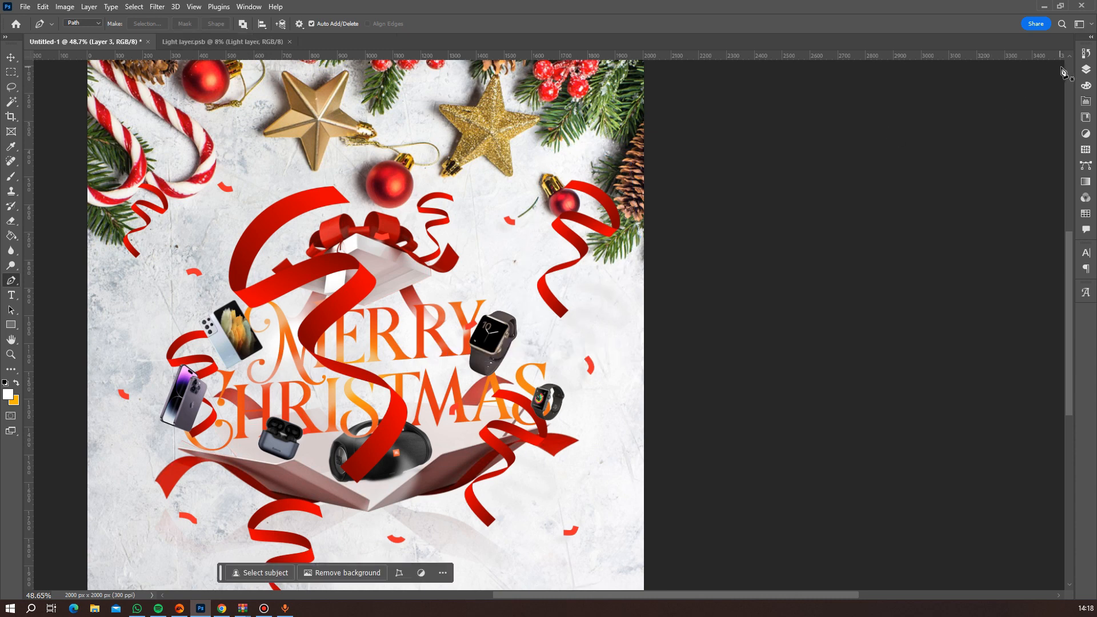
Delete the full confetti ribbon image layer, keeping only the copied ribbon.
click(1086, 69)
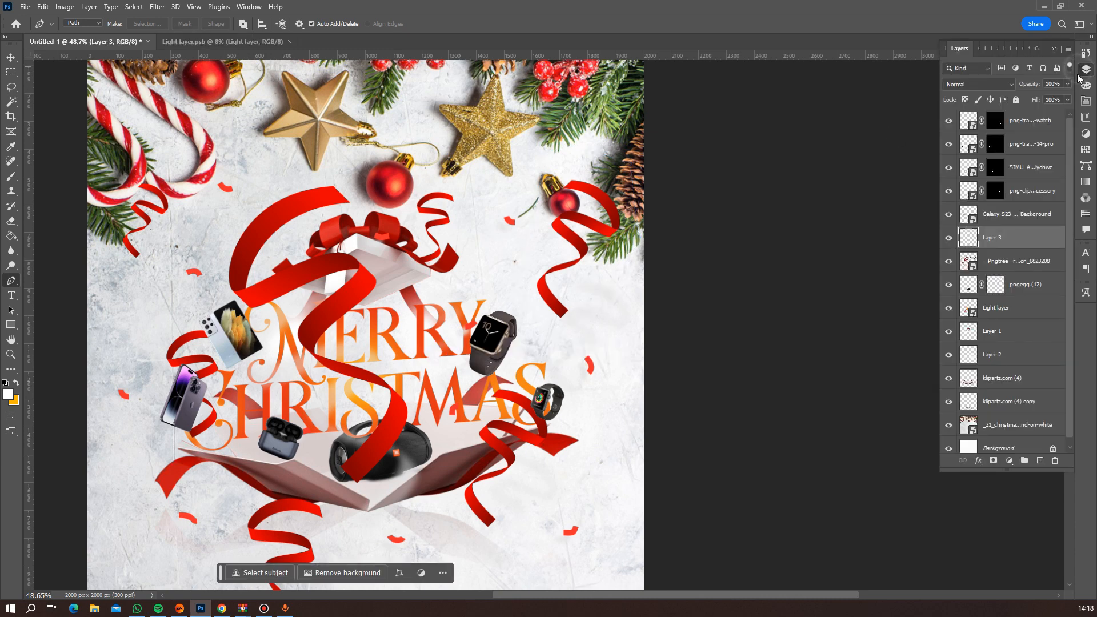
click(1000, 262)
key(Delete)
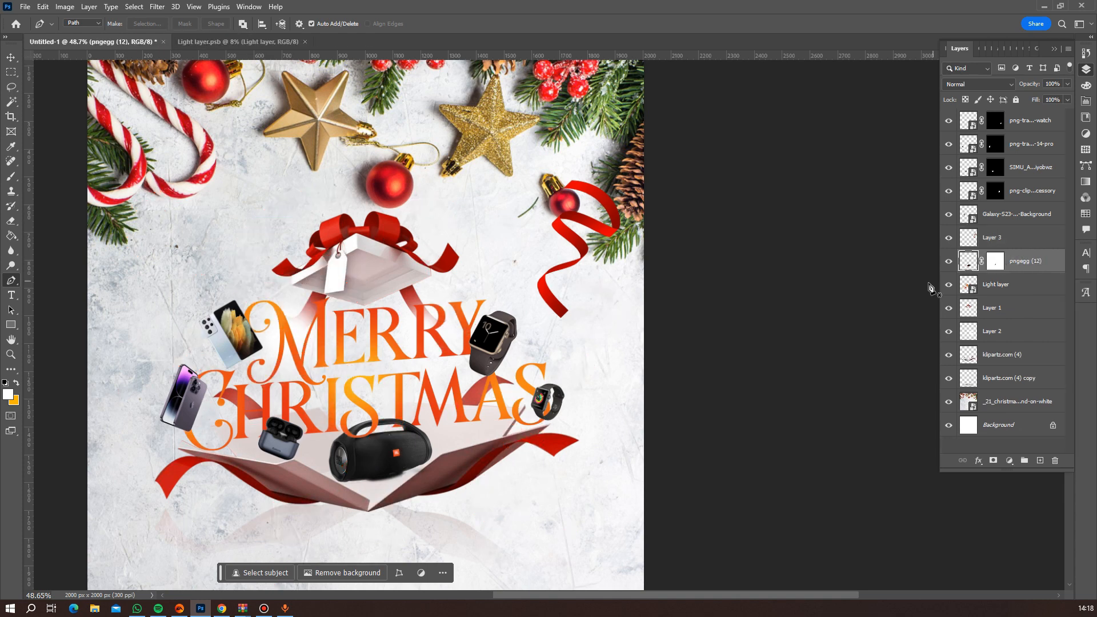
key(ctrl+t)
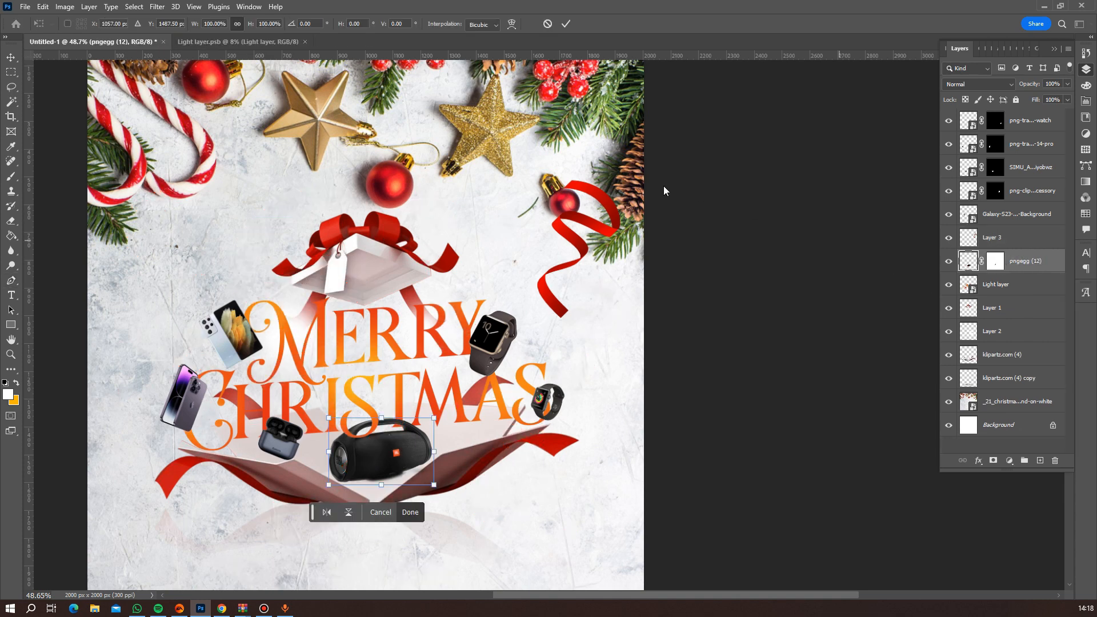
key(Return)
key(p)
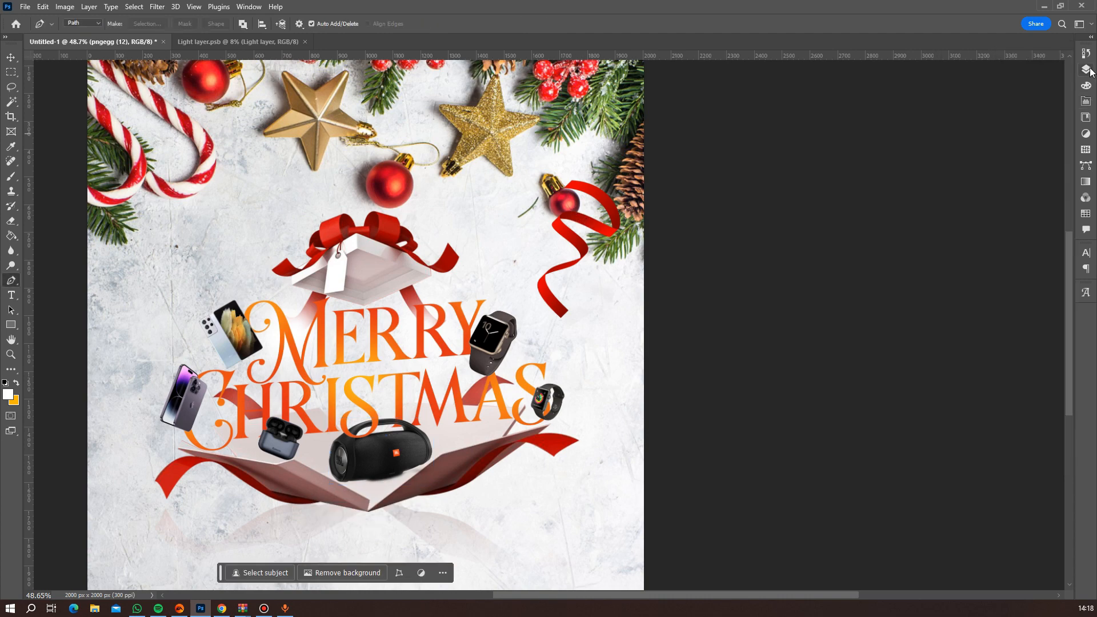
Scale the copied ribbon on Layer 3 to about 62%, rotate it clockwise and position it above the final letters of "Merry".
click(1015, 237)
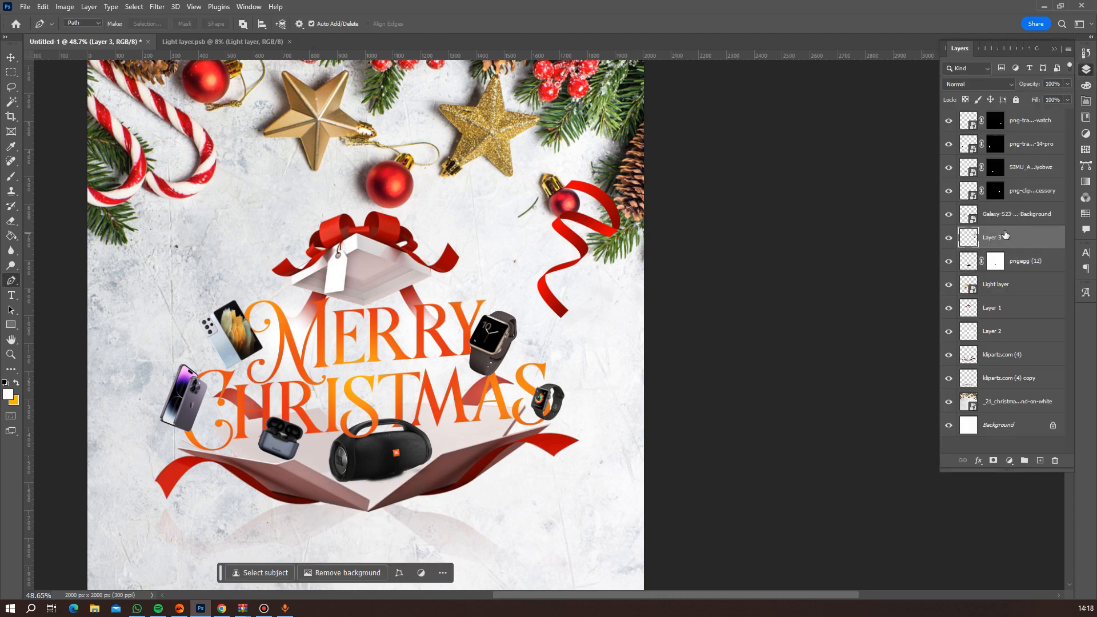
key(ctrl+t)
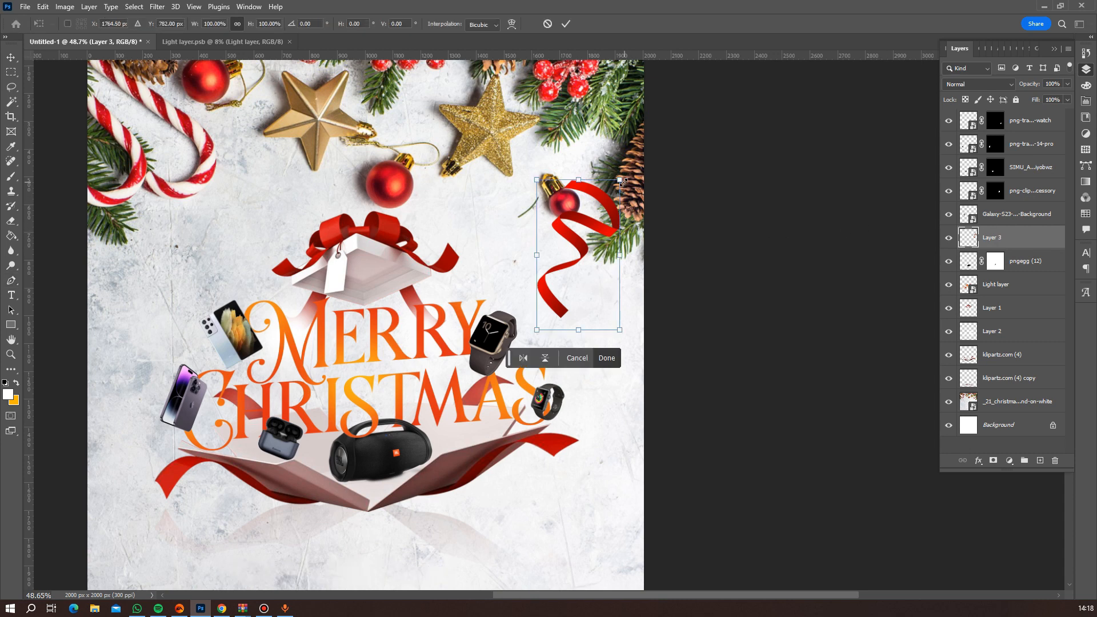
drag(619, 181, 486, 282)
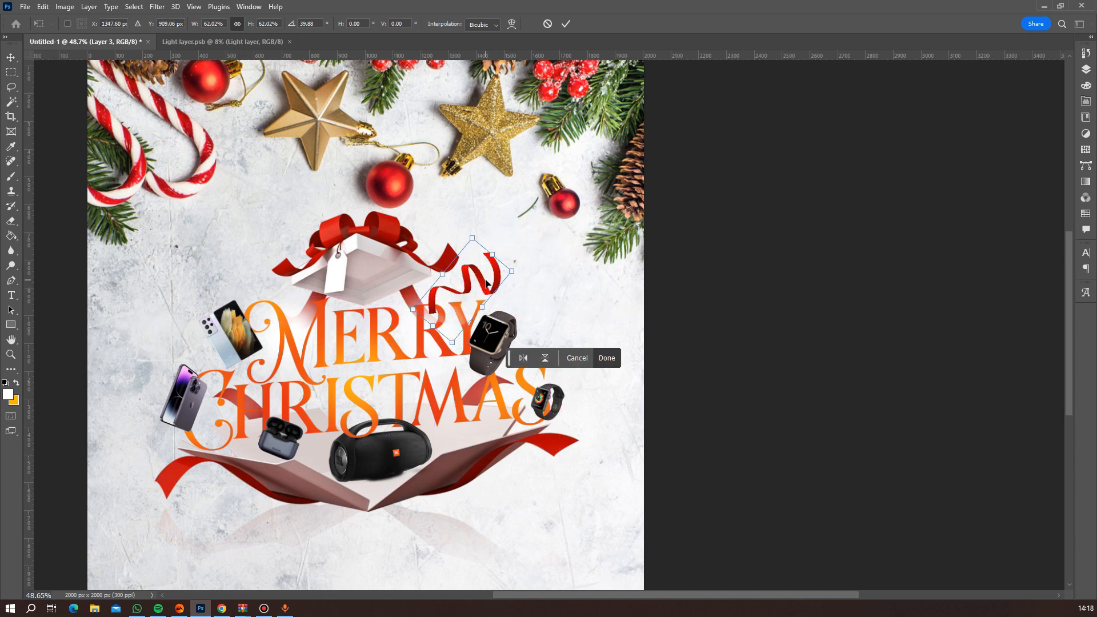
drag(488, 217, 481, 204)
key(Return)
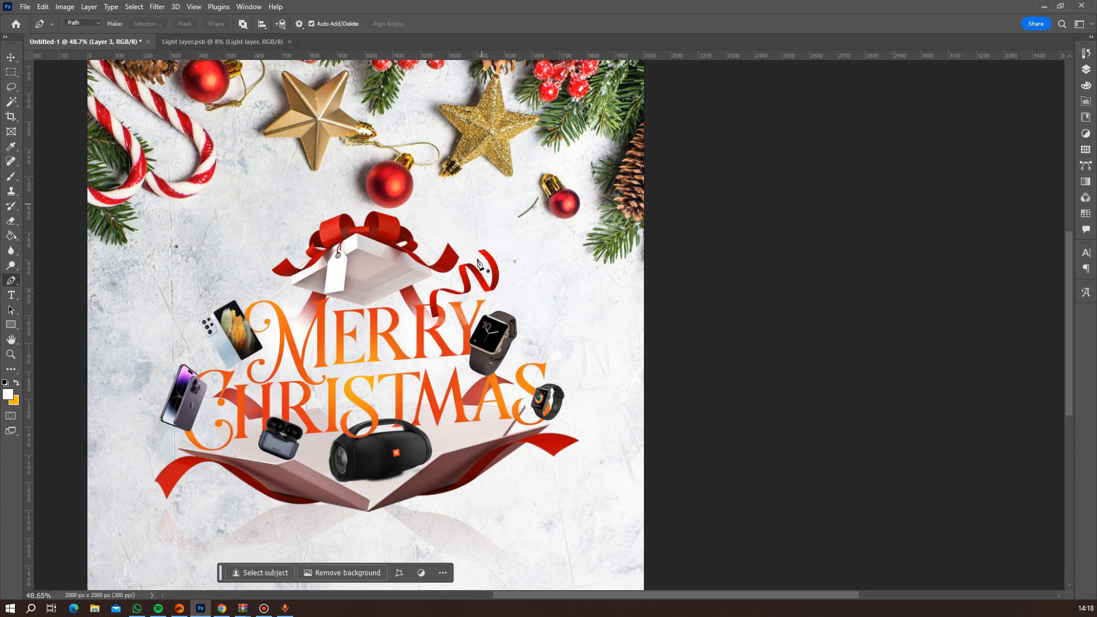
Erase the pale leftover patches on Layer 3 around the last R and Y of "Merry", below the curled ribbon.
scroll(467, 308, up, 5)
scroll(467, 312, up, 5)
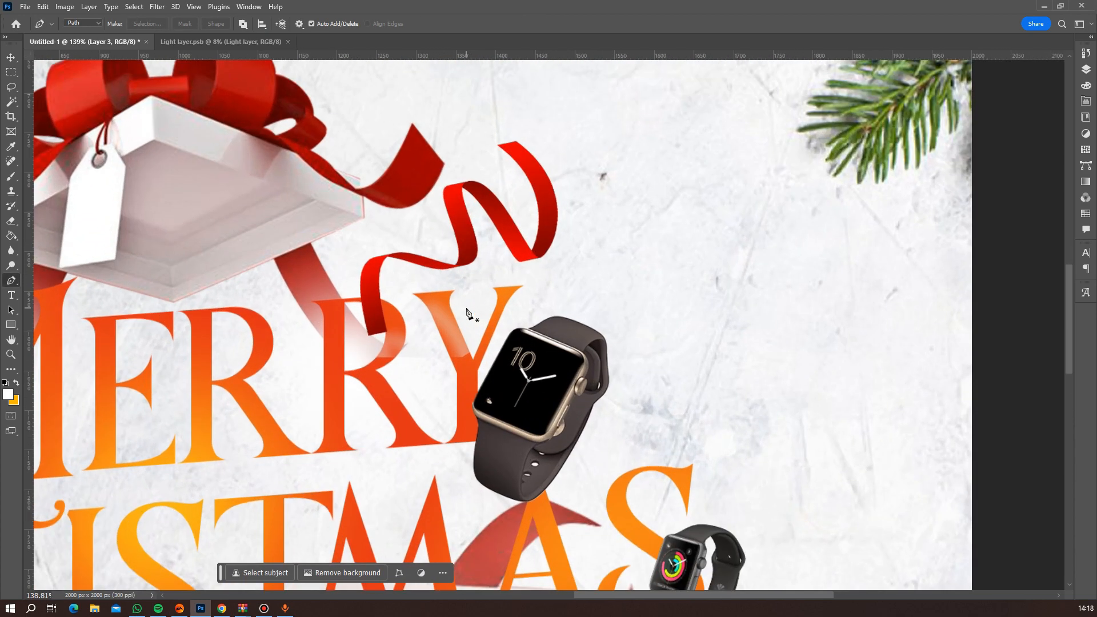
click(1085, 70)
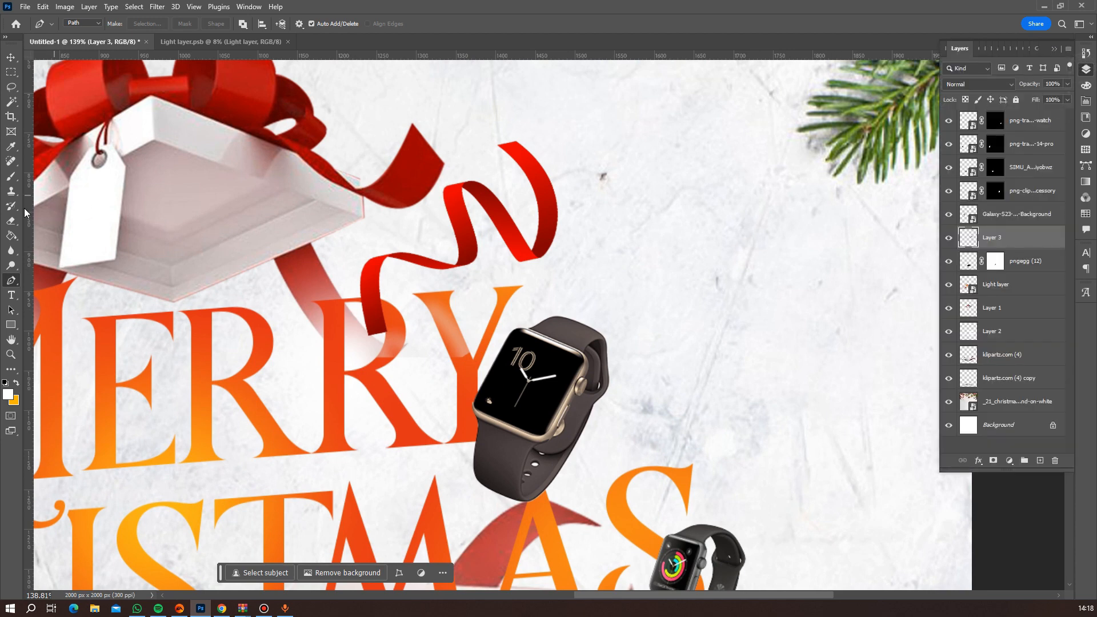
click(9, 222)
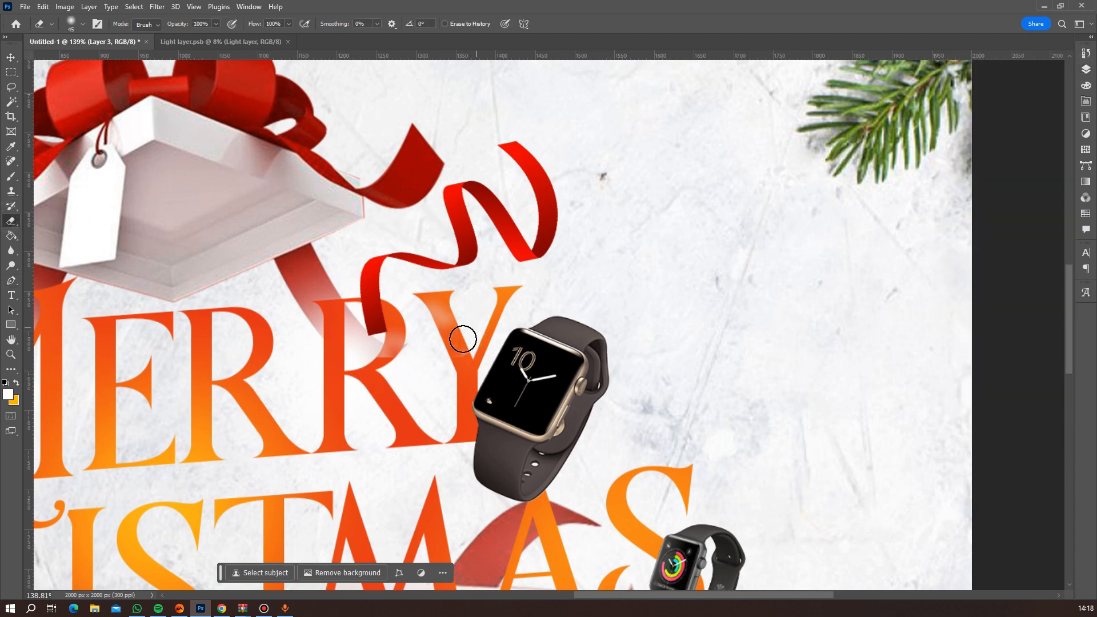
mouse_move(482, 357)
mouse_down()
mouse_move(431, 303)
mouse_move(421, 330)
mouse_move(368, 360)
mouse_move(381, 367)
mouse_up()
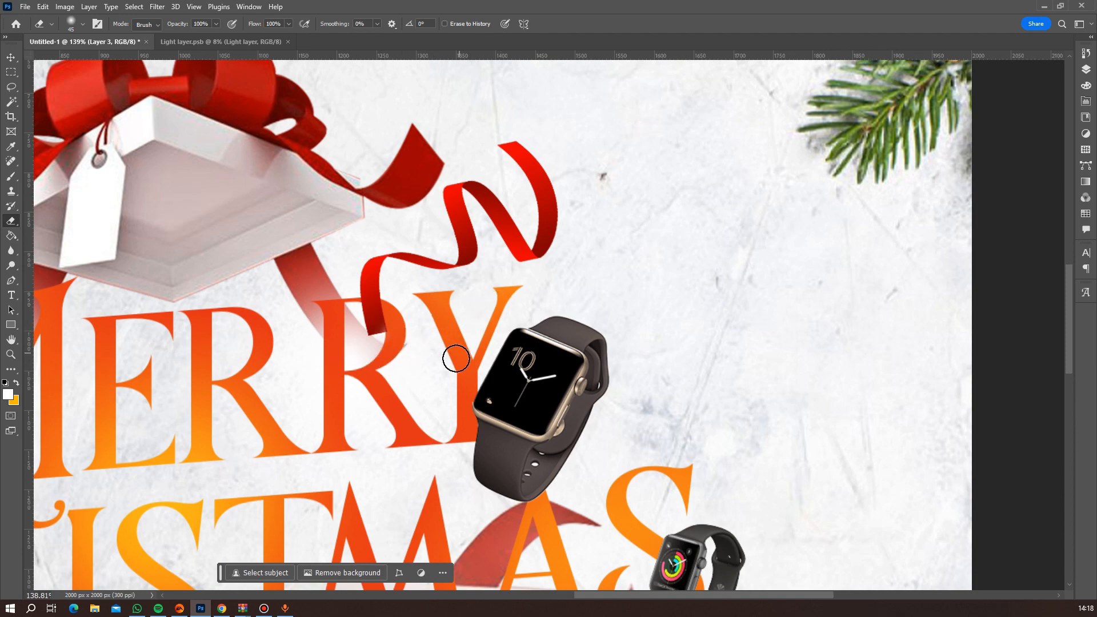
scroll(345, 324, down, 7)
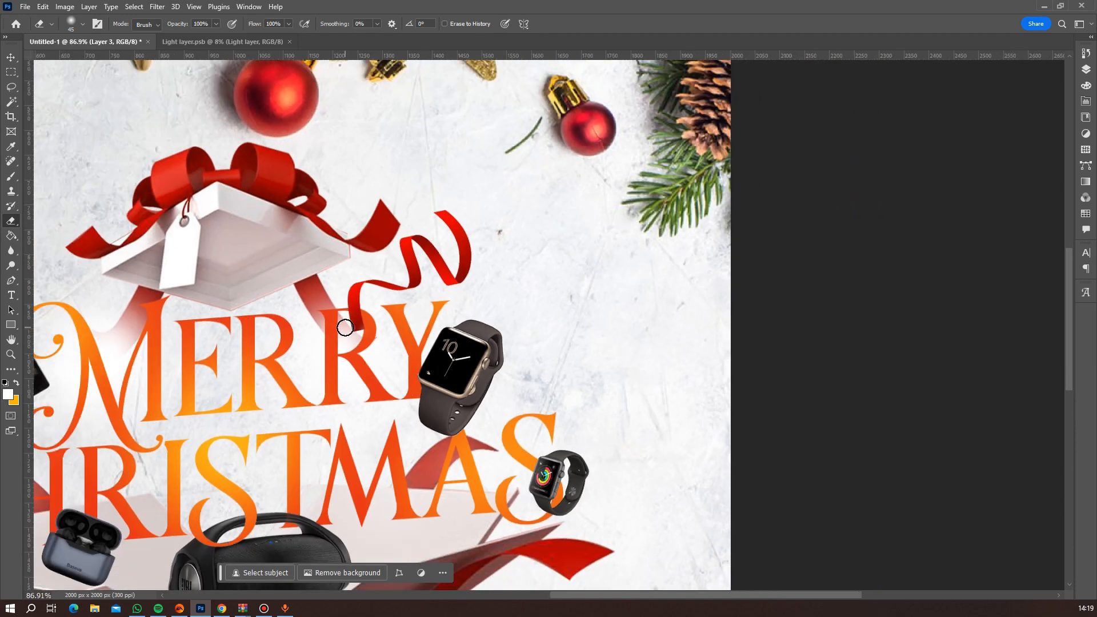
Duplicate the curled ribbon on Layer 3 and place the copy, rotated, over the box's right flap beside the speaker.
scroll(420, 333, down, 3)
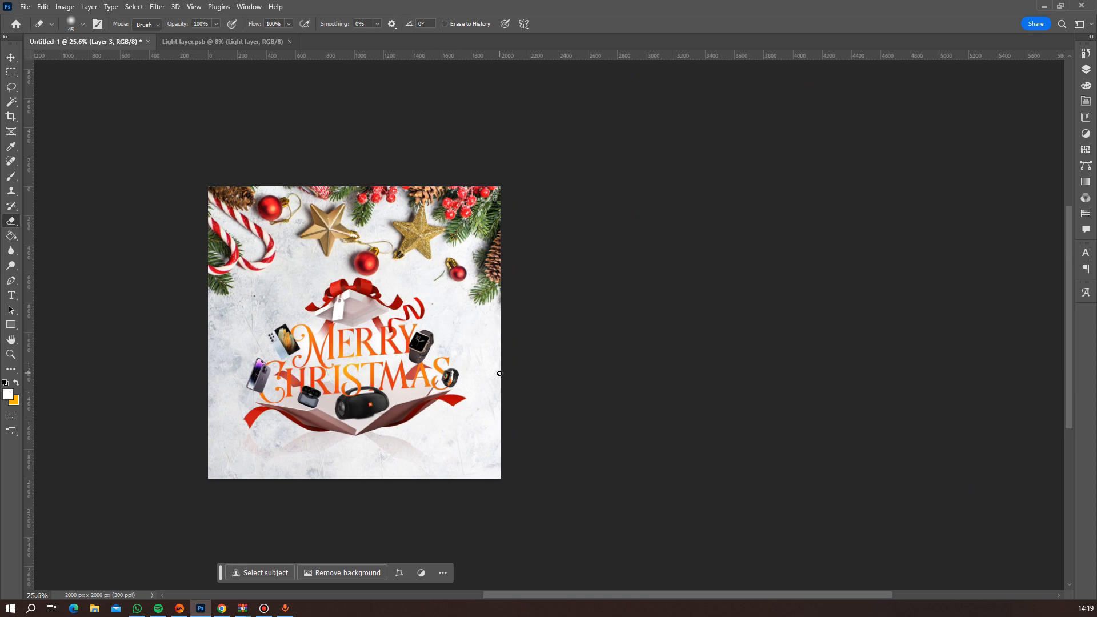
key(v)
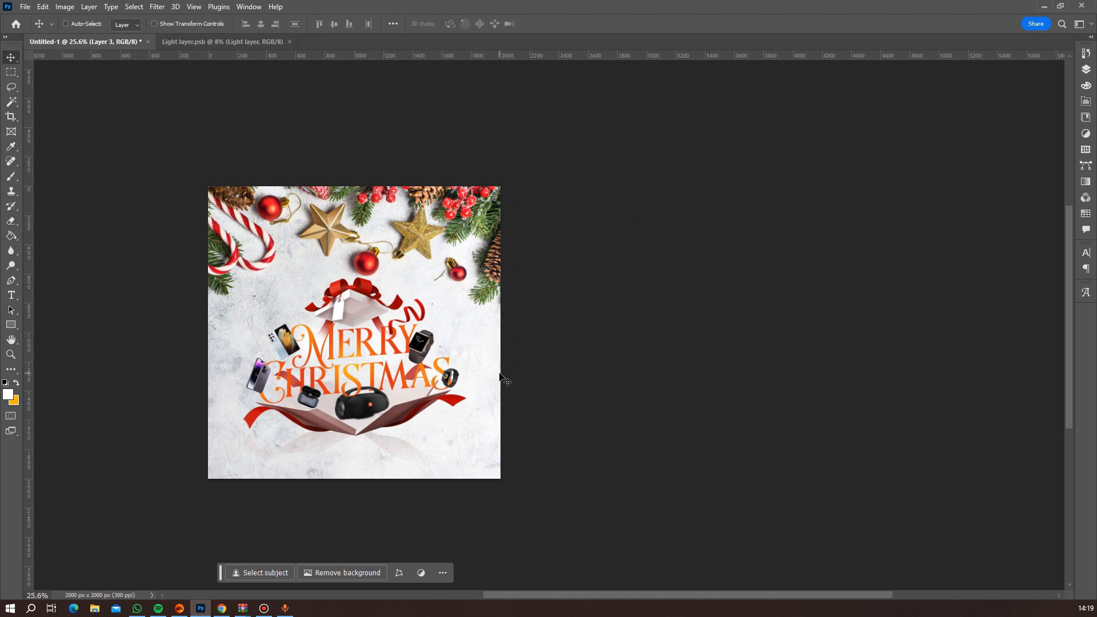
key(ctrl+j)
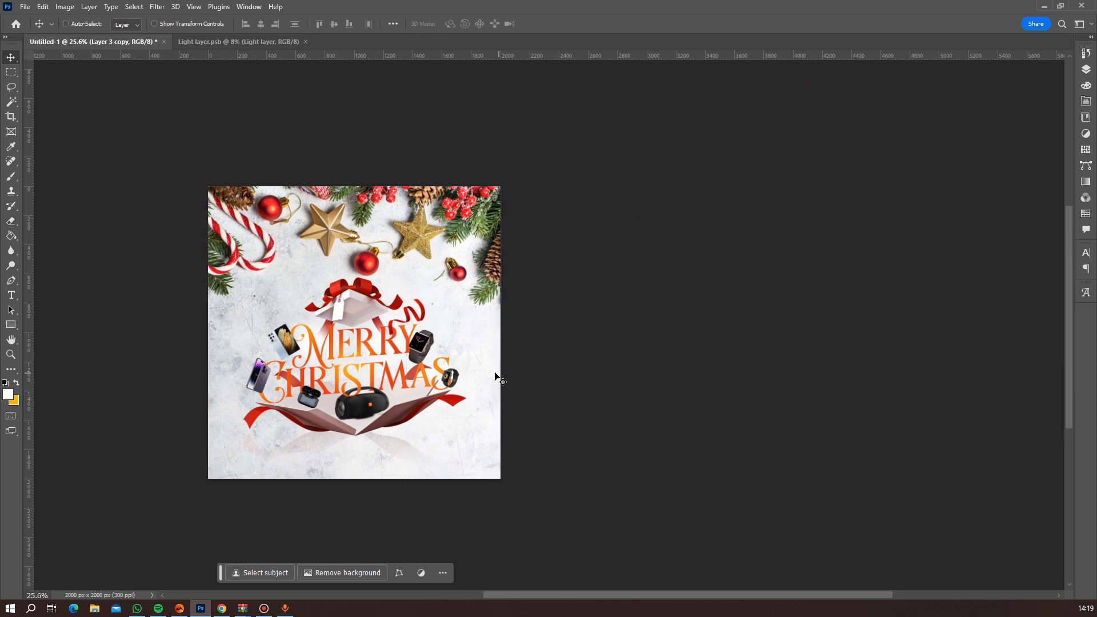
drag(429, 318, 424, 405)
key(ctrl+t)
key(Return)
scroll(446, 397, up, 5)
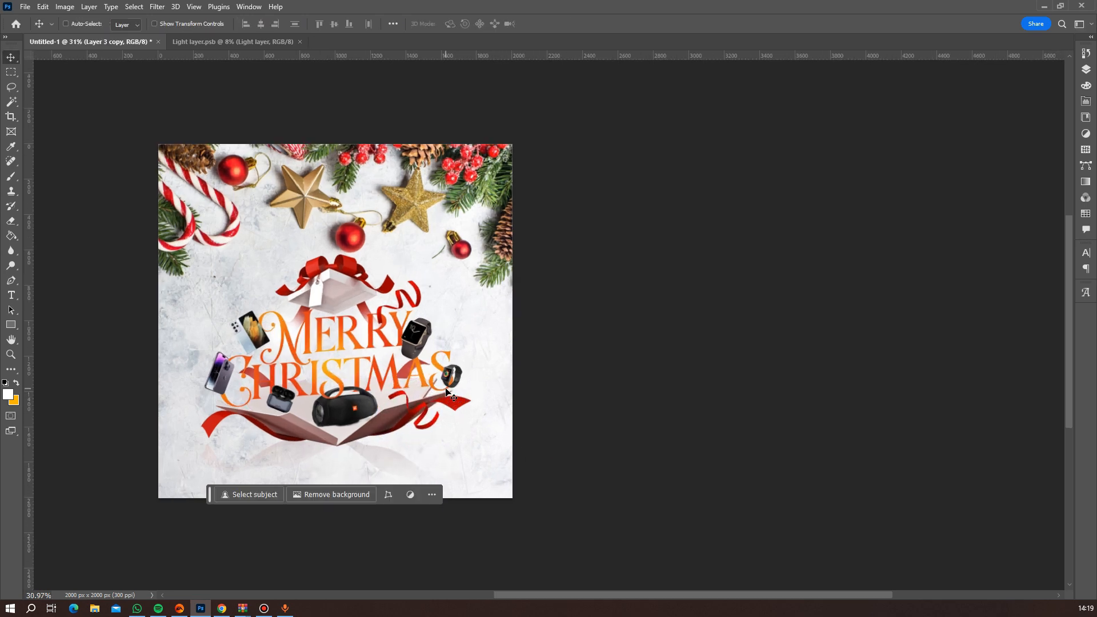
Duplicate the ribbon on the right flap, rotate the copy about 15° counter-clockwise and place it above the small watch, right of the larger watch.
scroll(451, 394, up, 1)
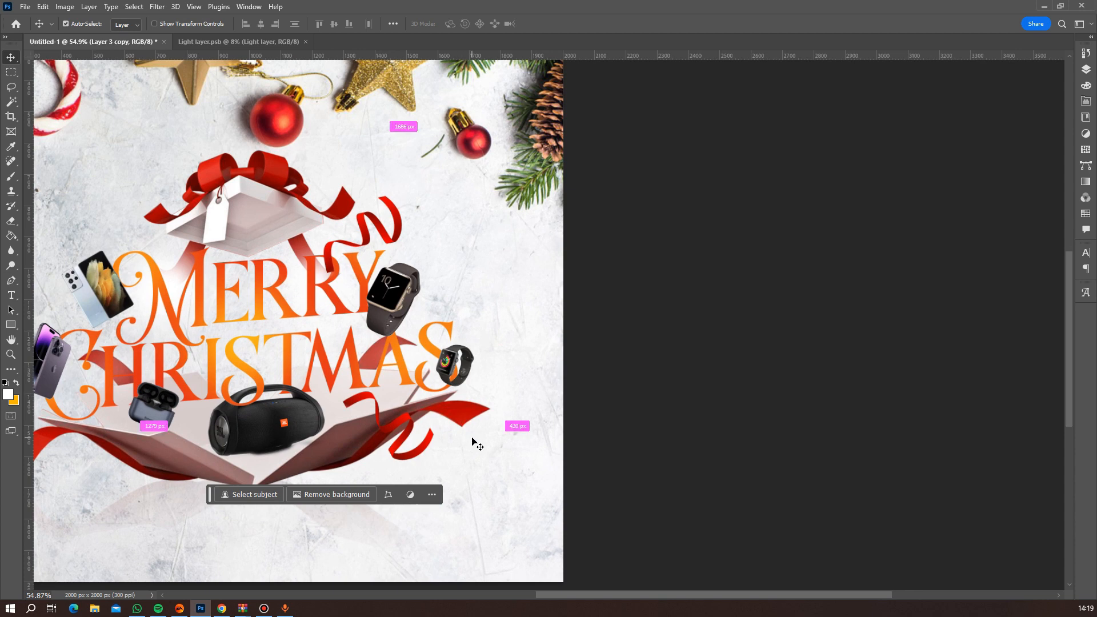
key(ctrl+j)
drag(416, 442, 511, 332)
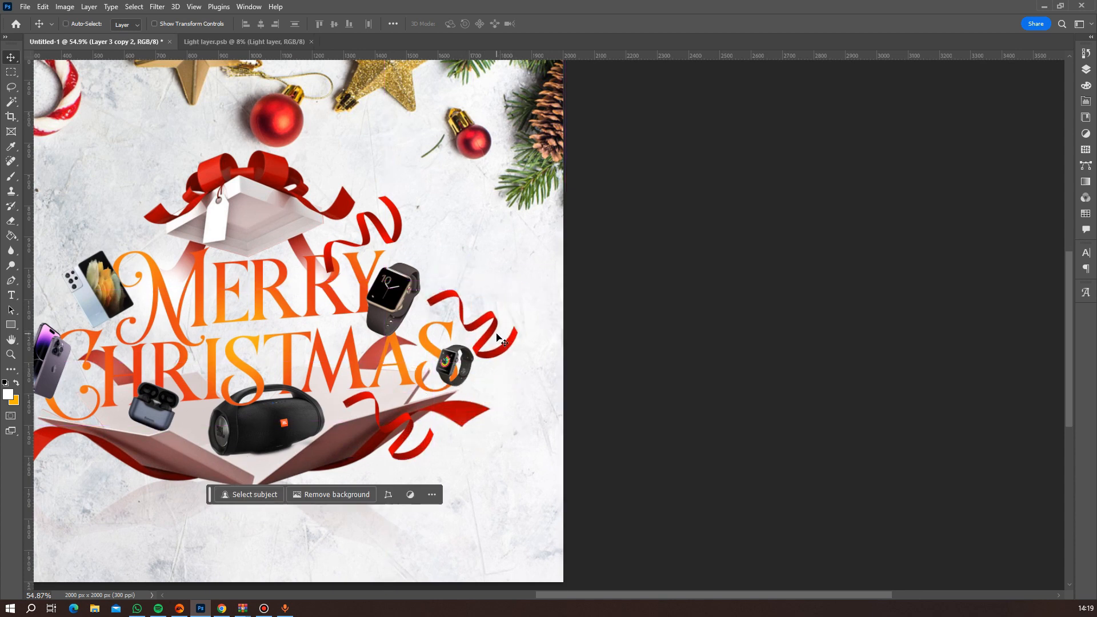
key(ctrl+t)
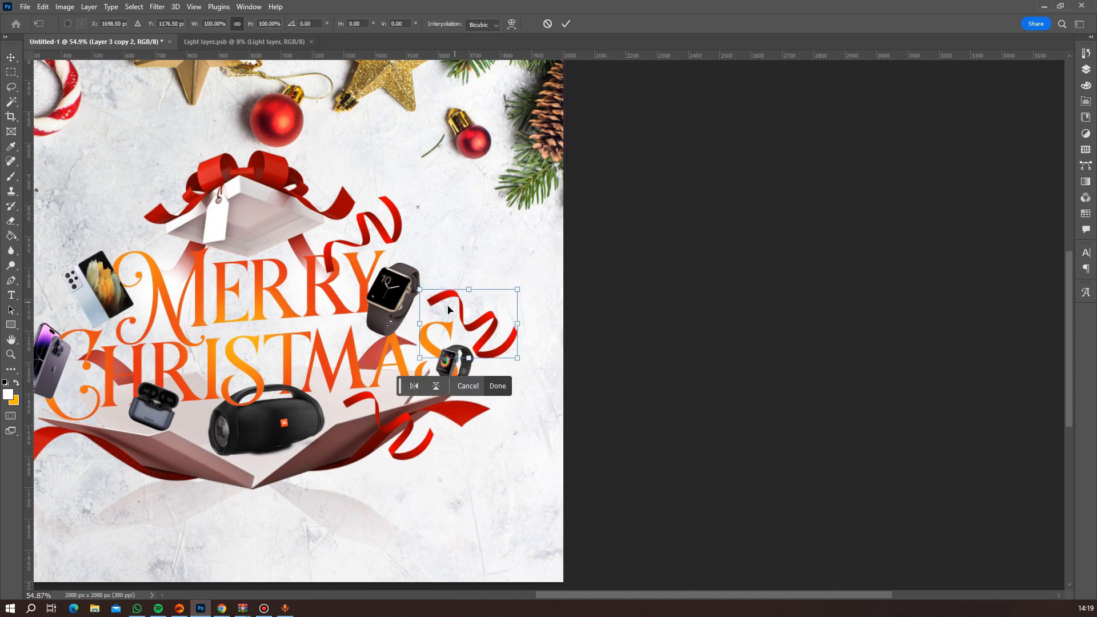
drag(403, 319, 406, 336)
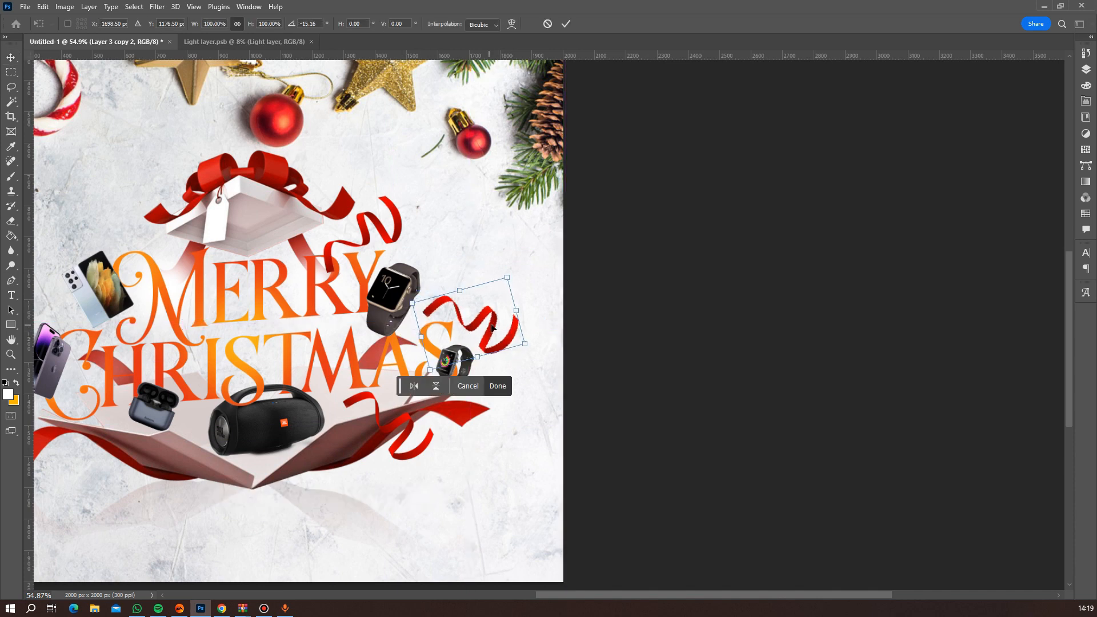
drag(495, 328, 484, 317)
key(Return)
scroll(472, 323, down, 6)
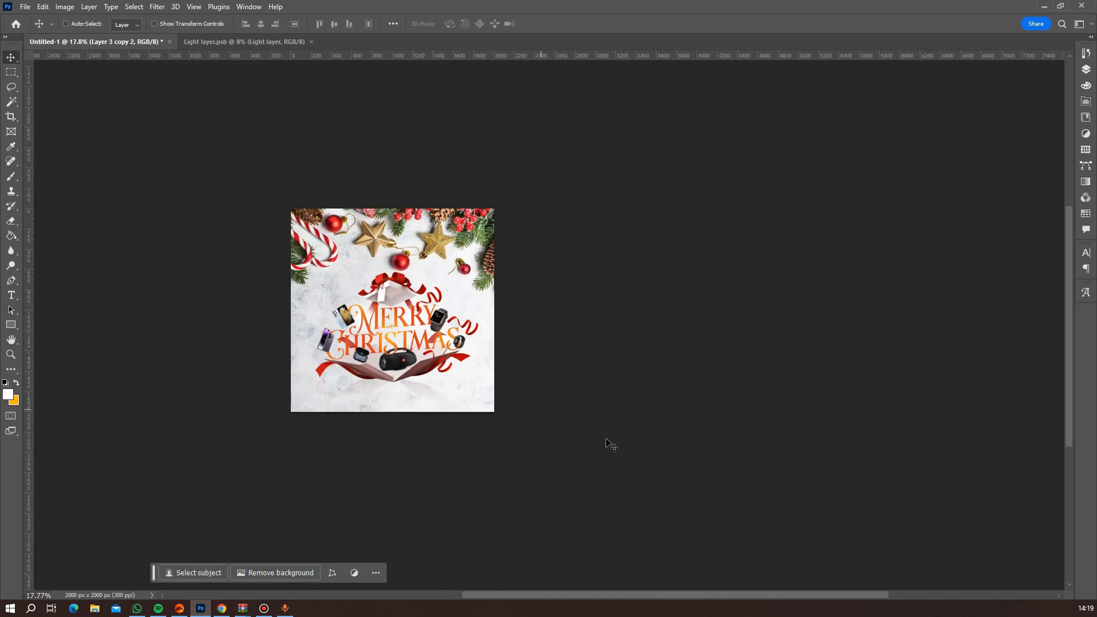
Duplicate the ribbon beside the larger watch and place the copy on the flyer's left side, next to the Galaxy phone.
scroll(378, 398, up, 3)
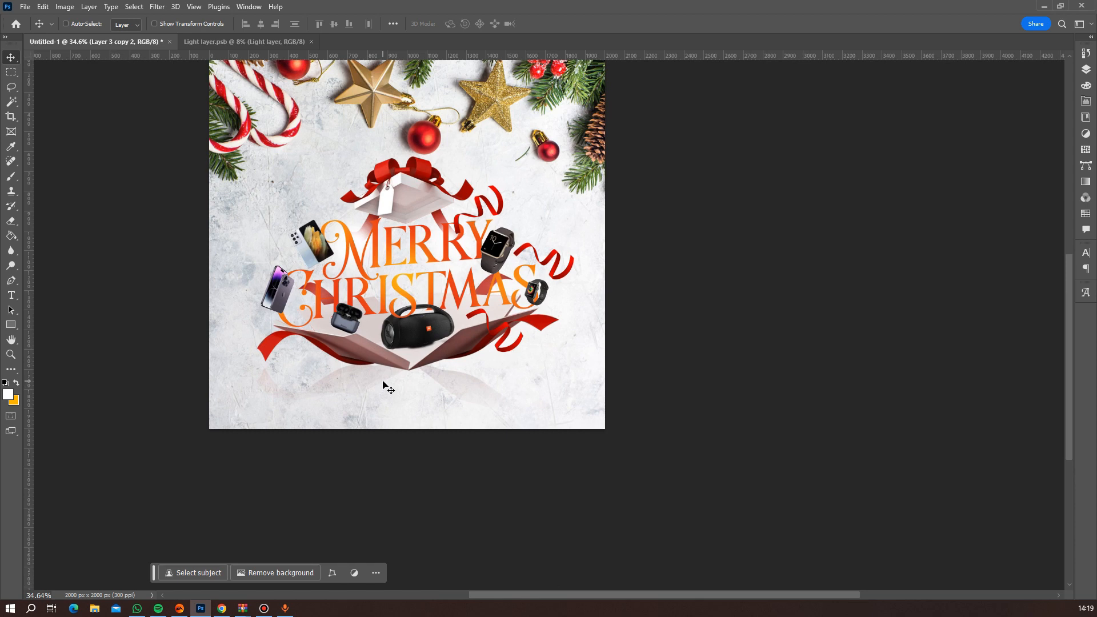
scroll(392, 355, up, 1)
scroll(391, 331, down, 3)
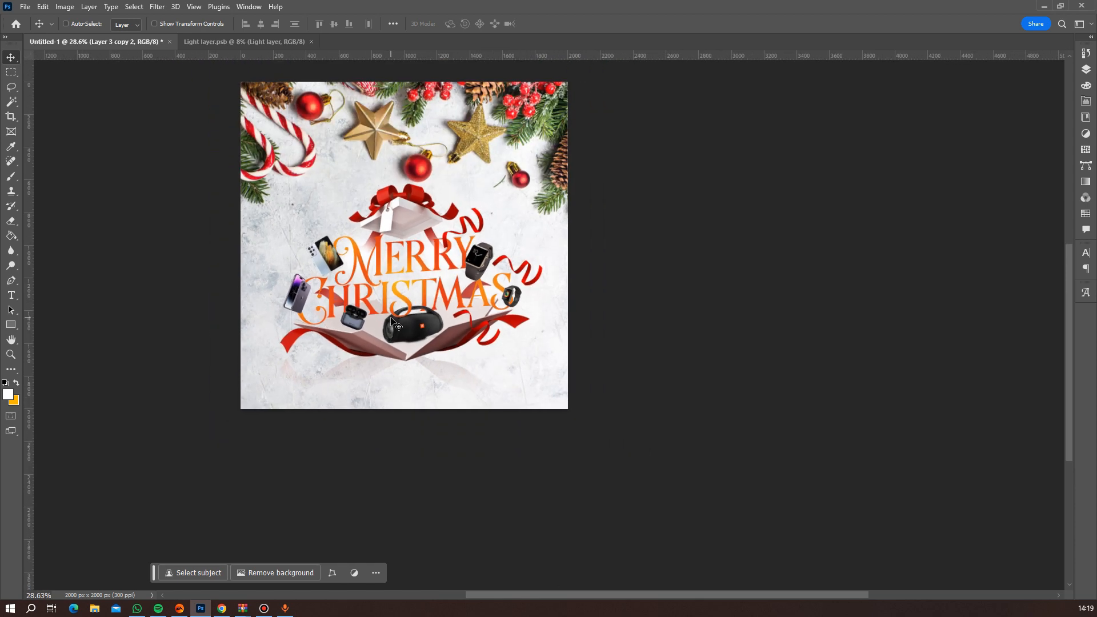
scroll(391, 321, down, 1)
scroll(392, 322, up, 2)
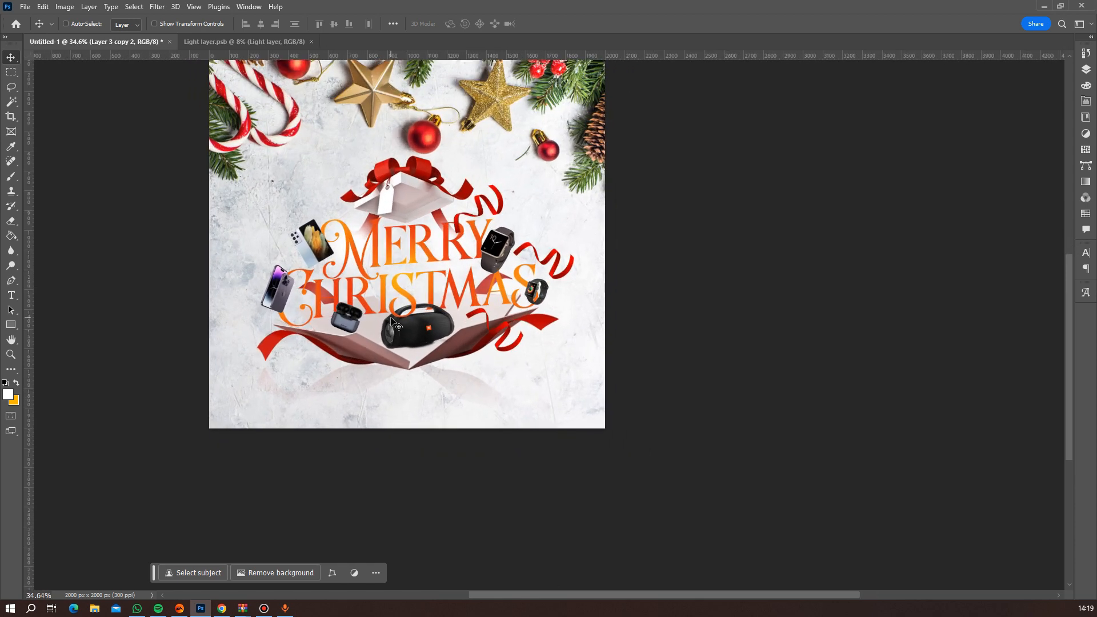
key(ctrl+j)
drag(557, 274, 287, 260)
scroll(557, 266, down, 3)
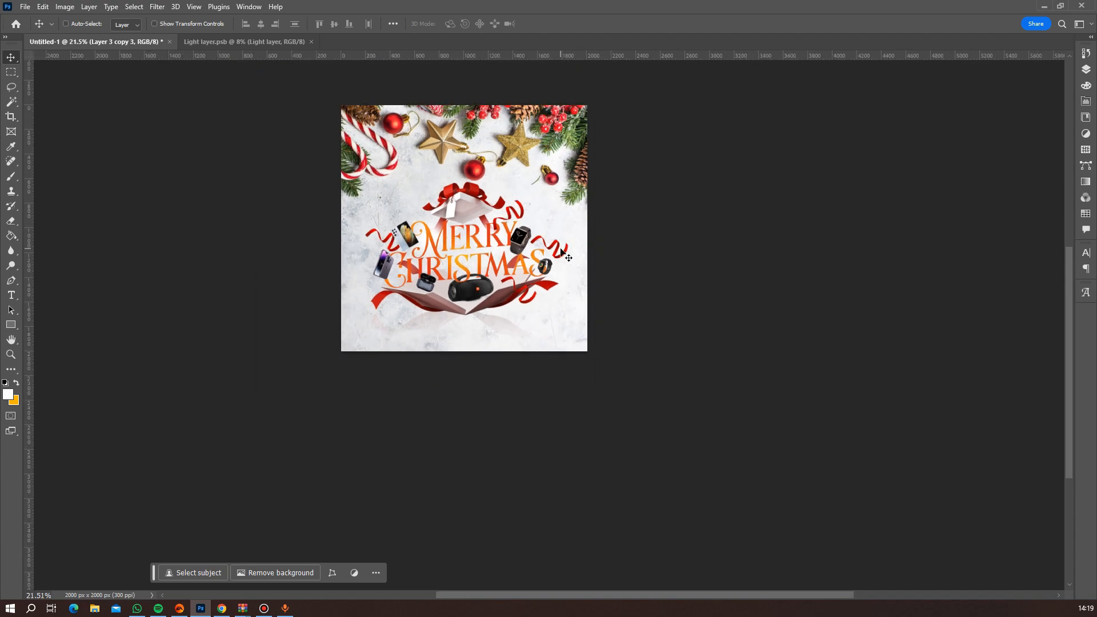
scroll(557, 266, up, 5)
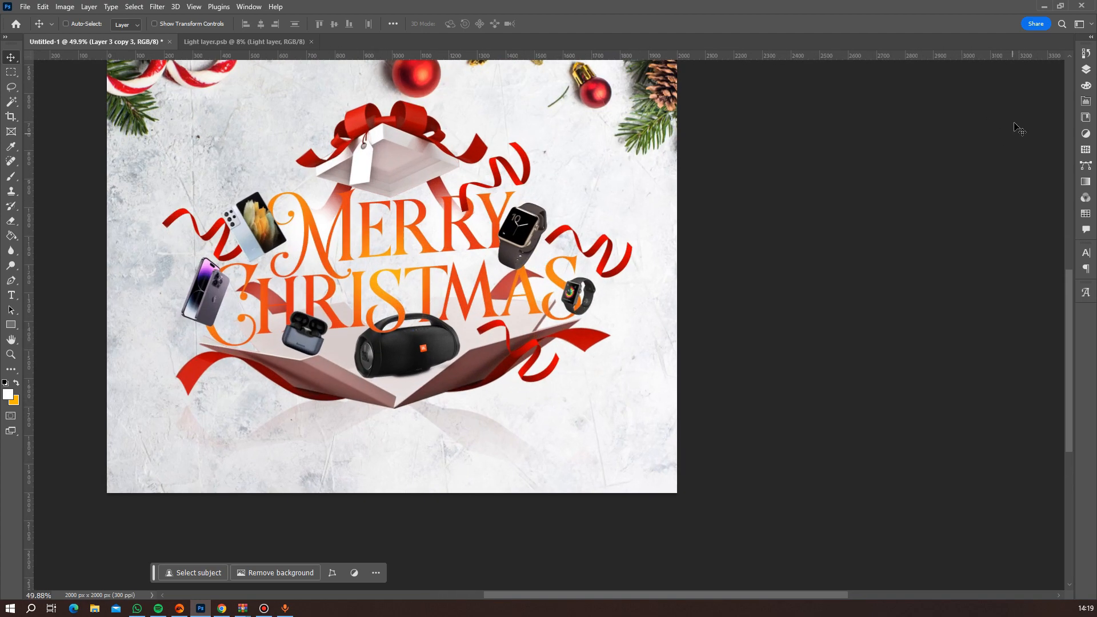
Group Layer 3, its three ribbon copies and the phone, watch and earbud layers, leaving the pngegg (12) speaker layer out.
click(1086, 69)
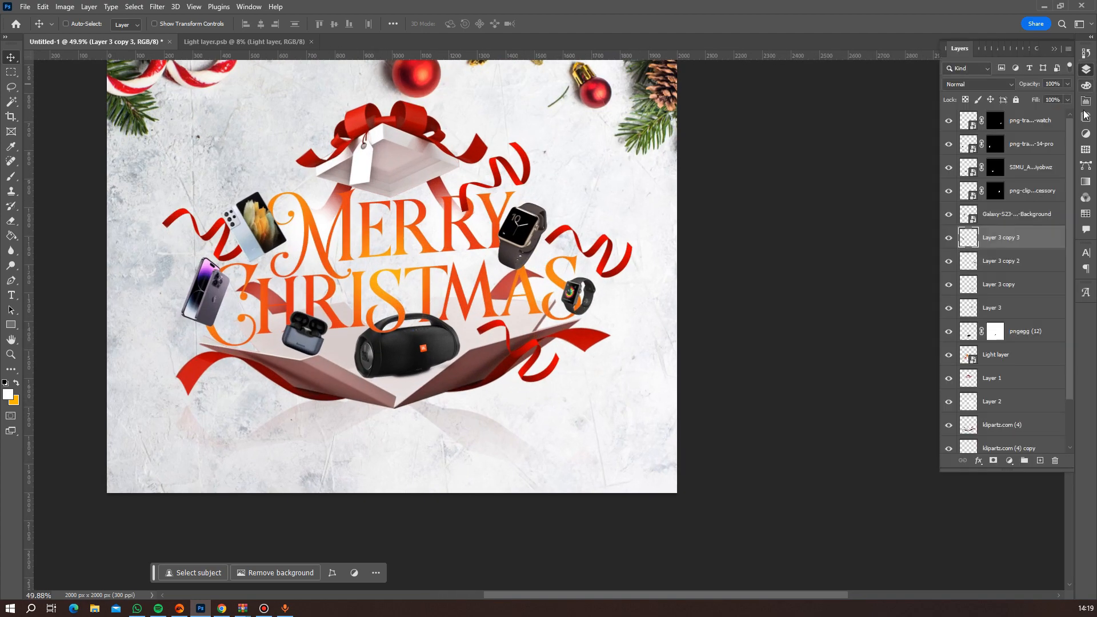
ctrl+click(995, 262)
ctrl+click(997, 285)
ctrl+click(997, 308)
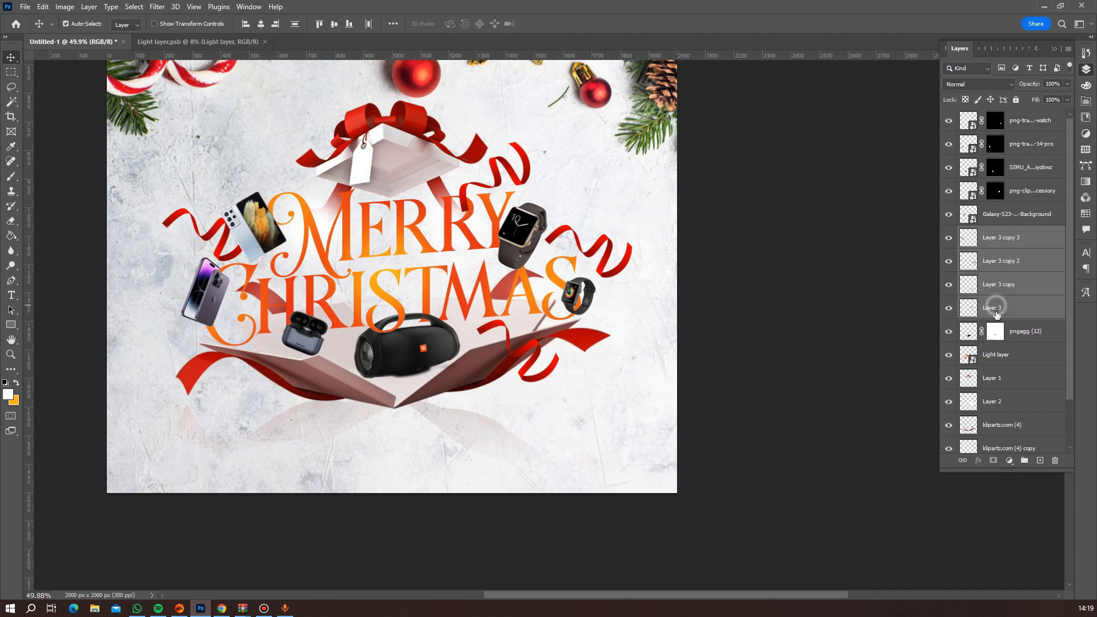
ctrl+click(1012, 334)
ctrl+click(1010, 215)
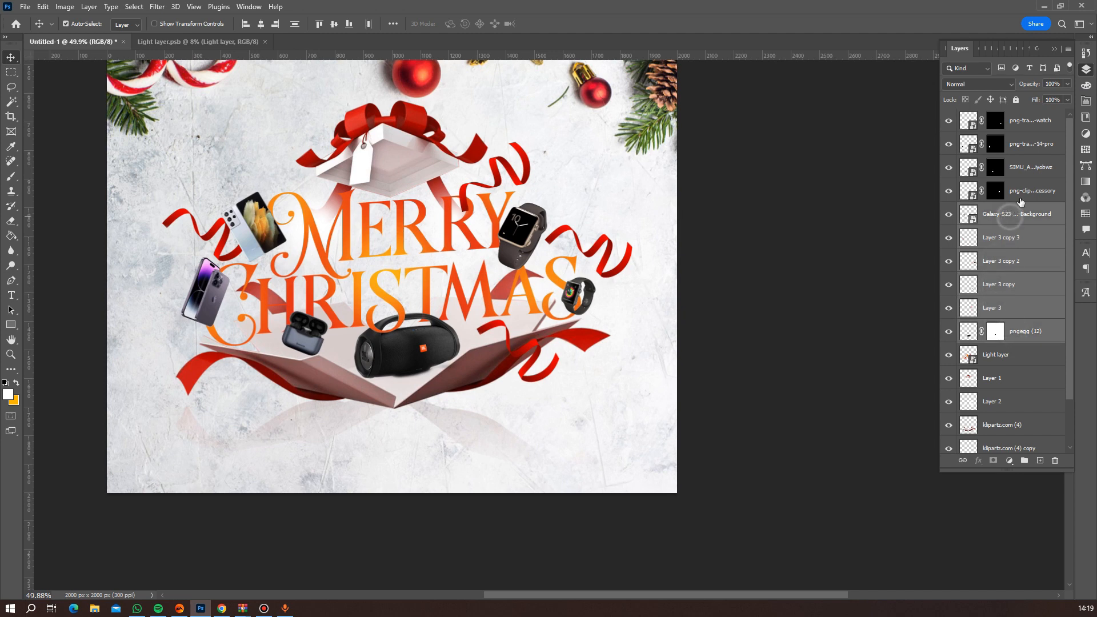
ctrl+click(1014, 334)
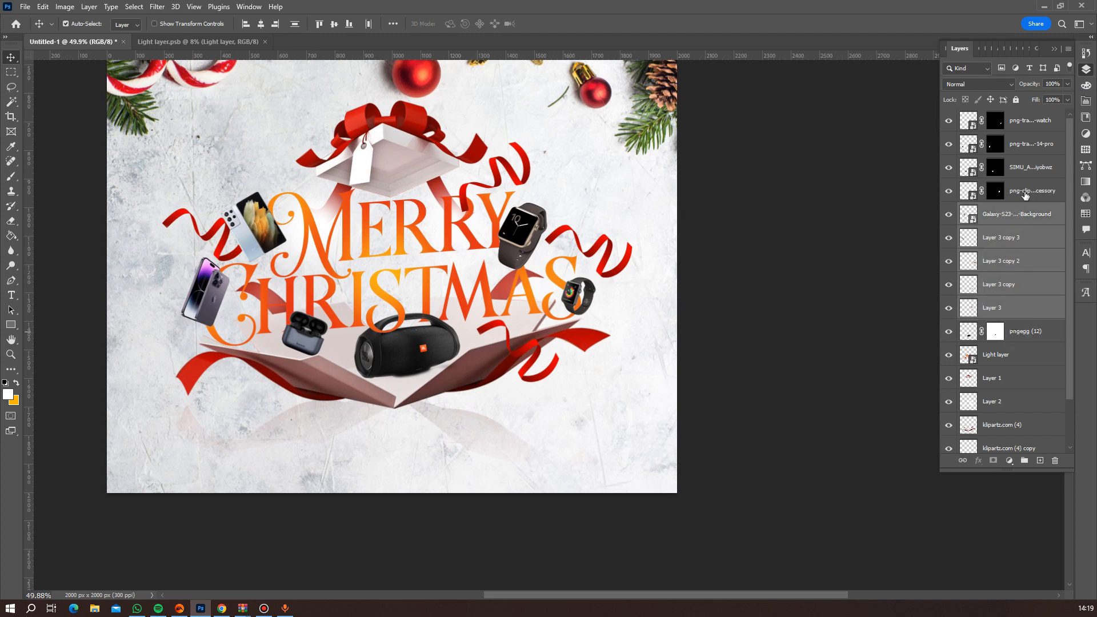
ctrl+click(1025, 194)
ctrl+click(1028, 169)
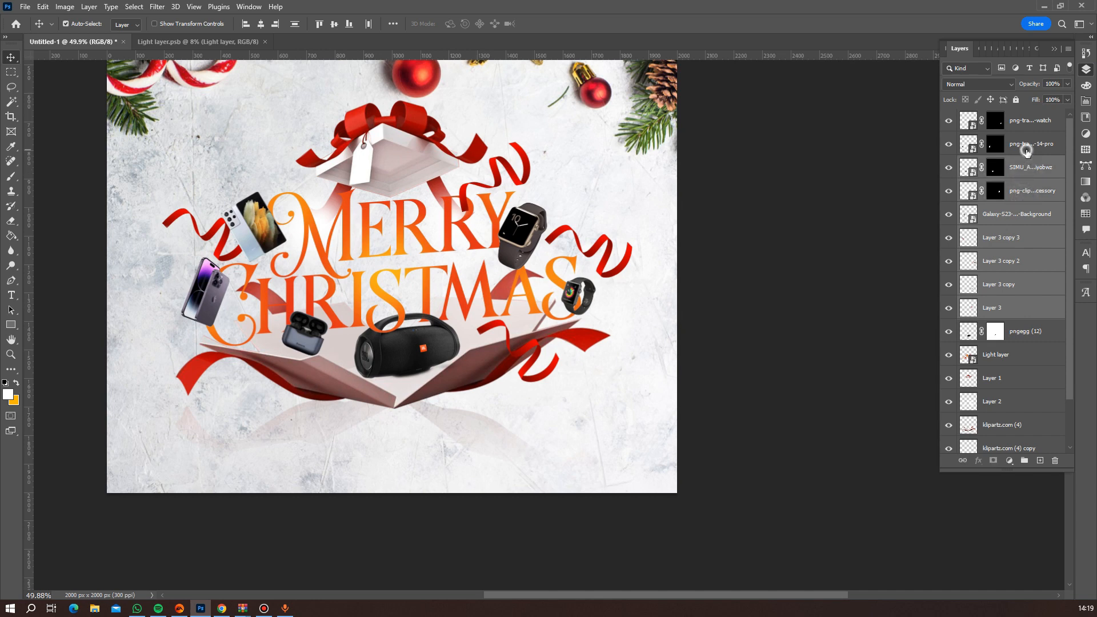
ctrl+click(1027, 150)
ctrl+click(1030, 124)
key(ctrl+g)
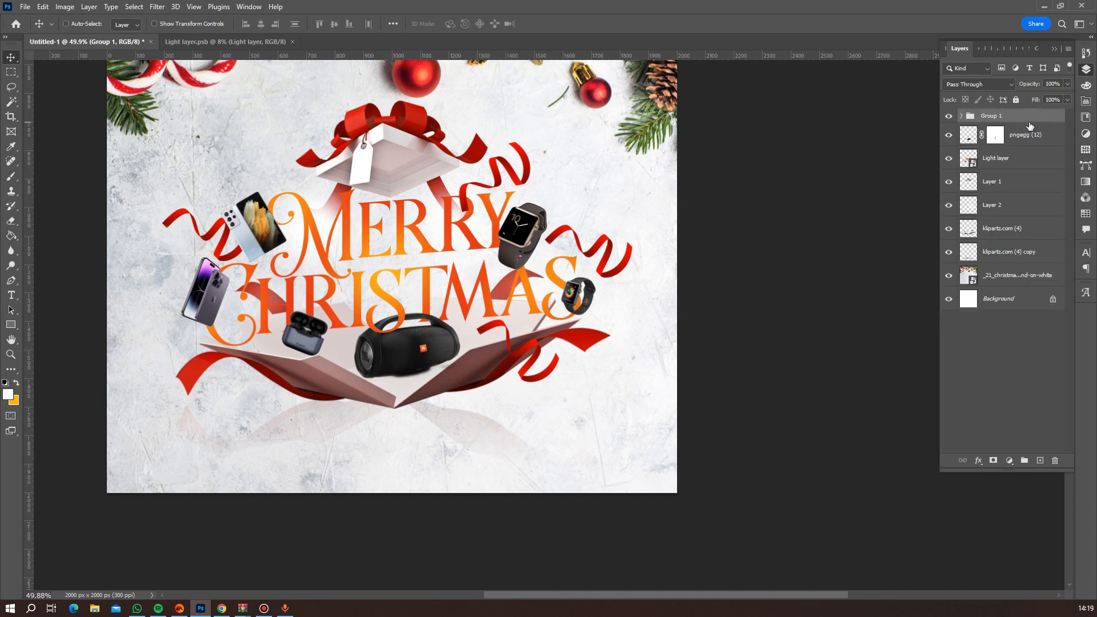
Hide and show the new group repeatedly to check which items it contains.
click(949, 116)
click(949, 117)
click(948, 116)
click(949, 116)
click(949, 117)
click(949, 116)
Convert Group 1 to a smart object and rename it Gift items.
right_click(1020, 119)
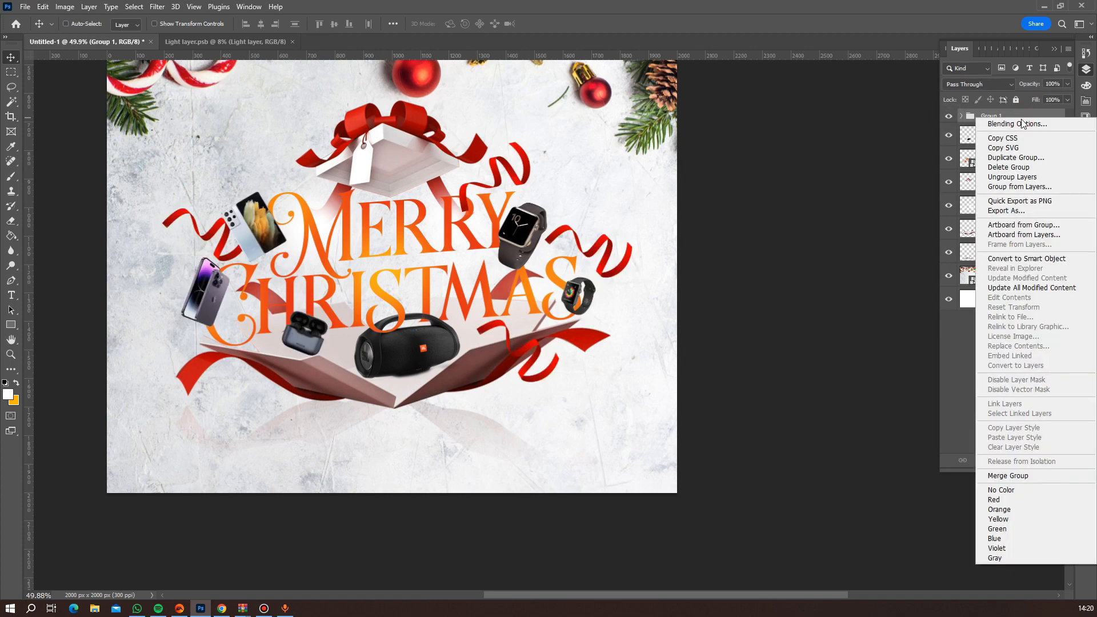
click(1044, 258)
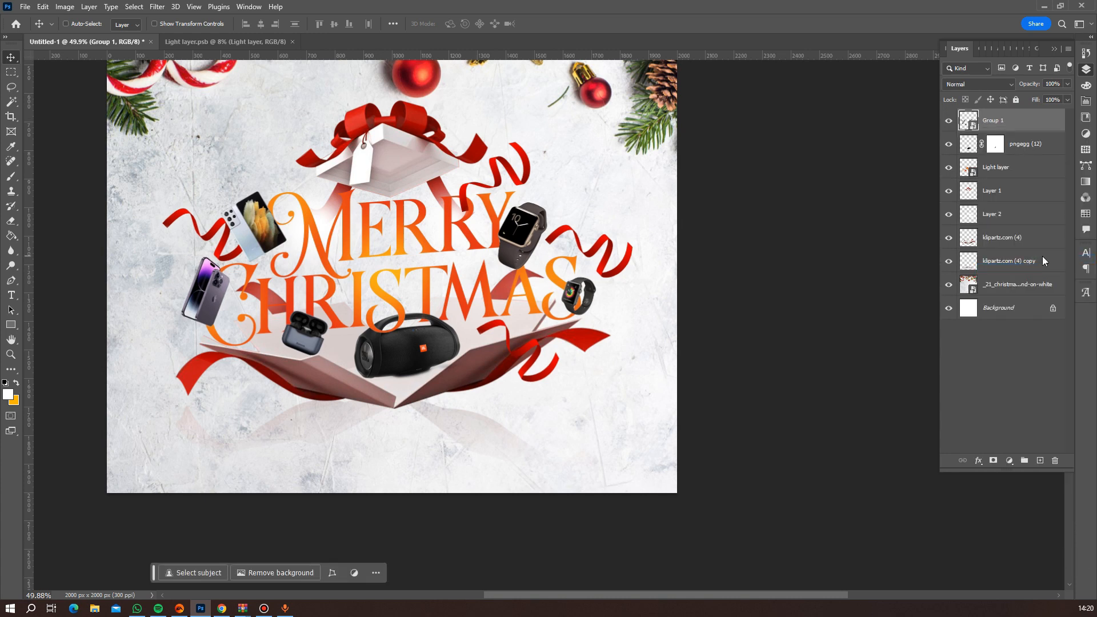
double_click(994, 121)
text(Gift items)
key(Return)
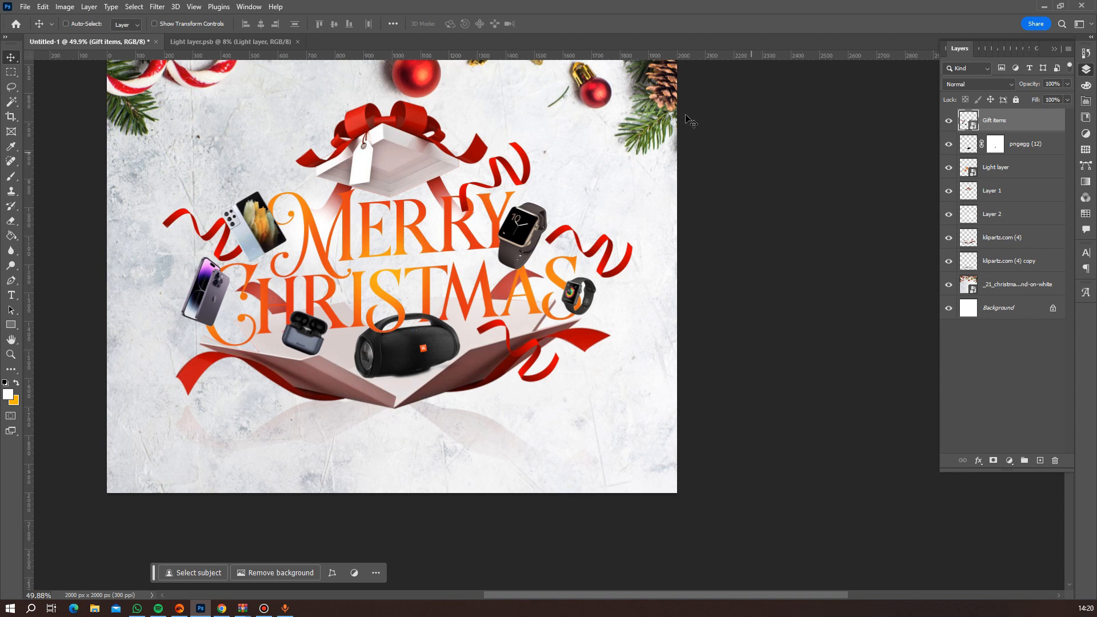
Apply a Motion Blur filter to the Gift items smart object with an angle of 54° and a distance of 18 pixels.
click(158, 7)
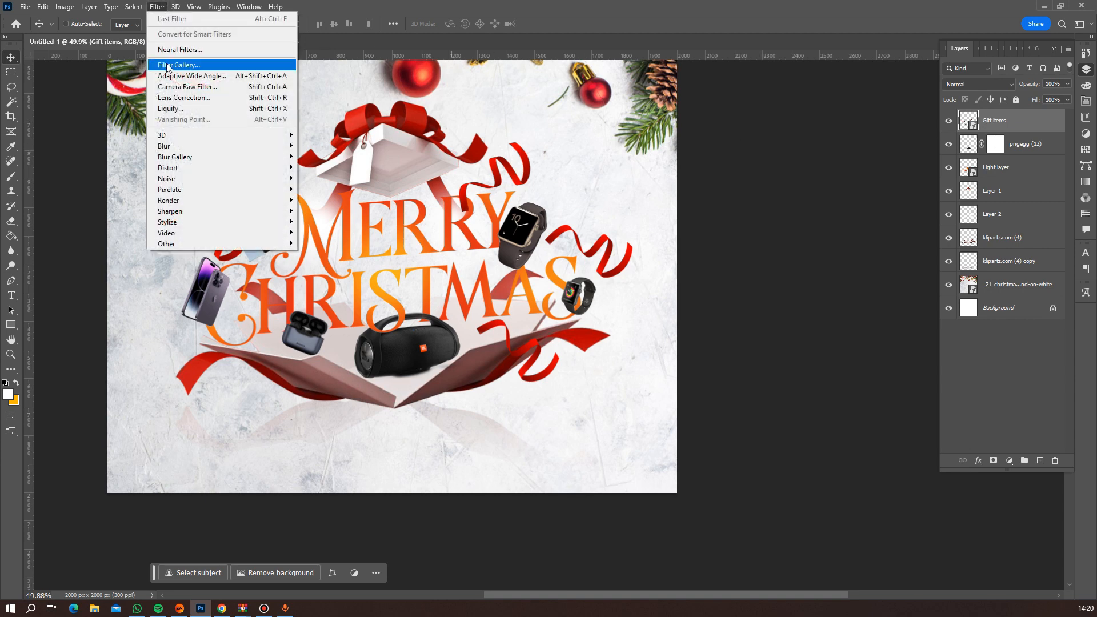
mouse_move(190, 146)
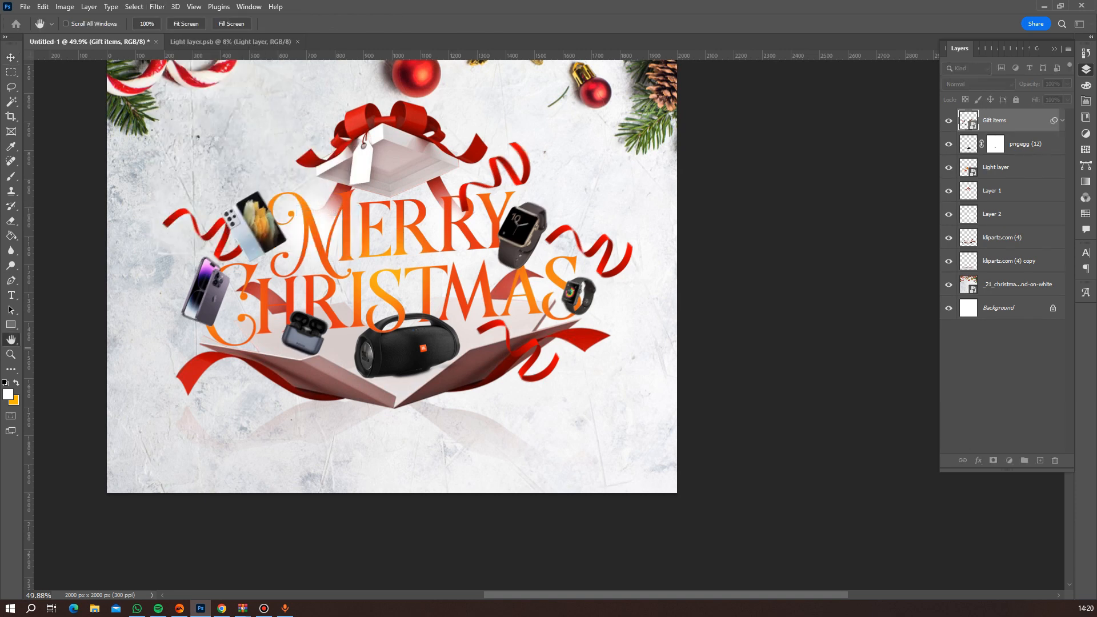
drag(135, 141, 813, 182)
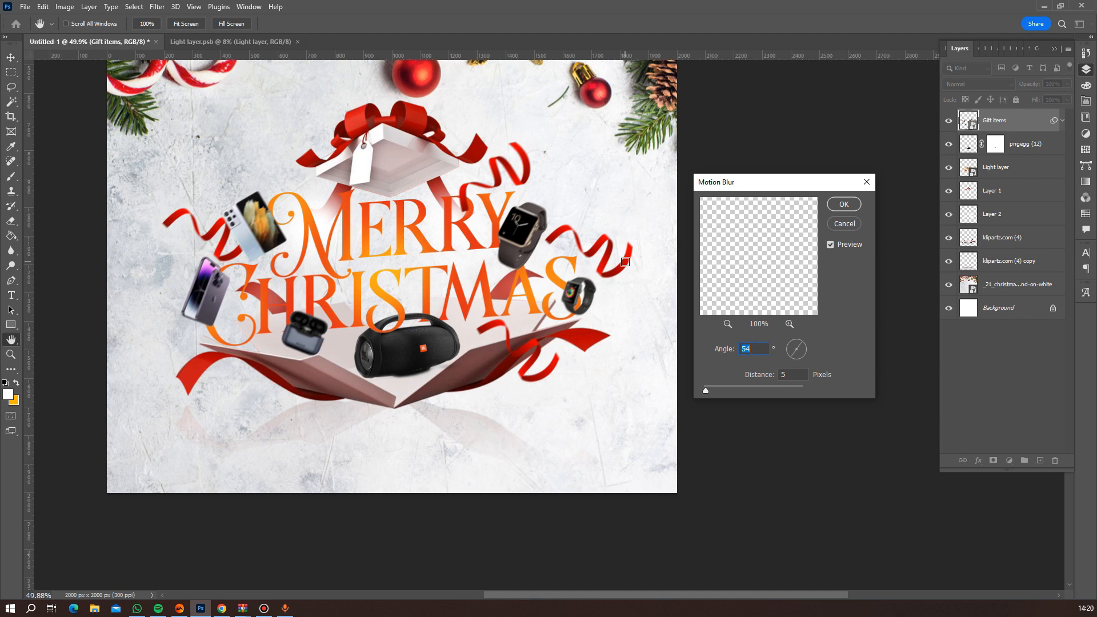
click(716, 389)
drag(718, 386, 751, 385)
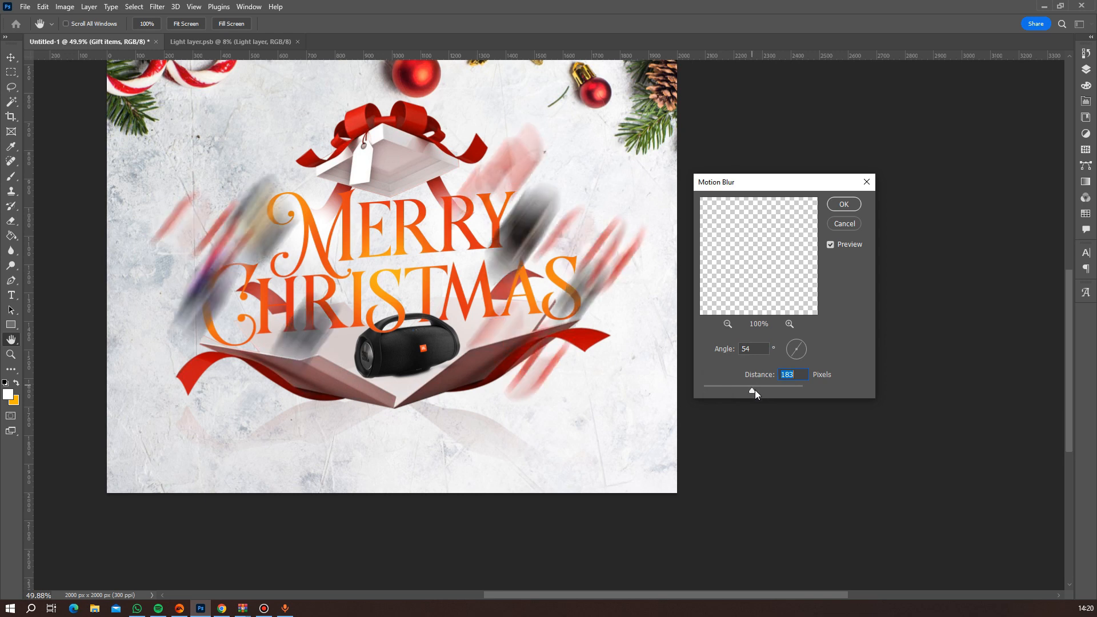
click(739, 387)
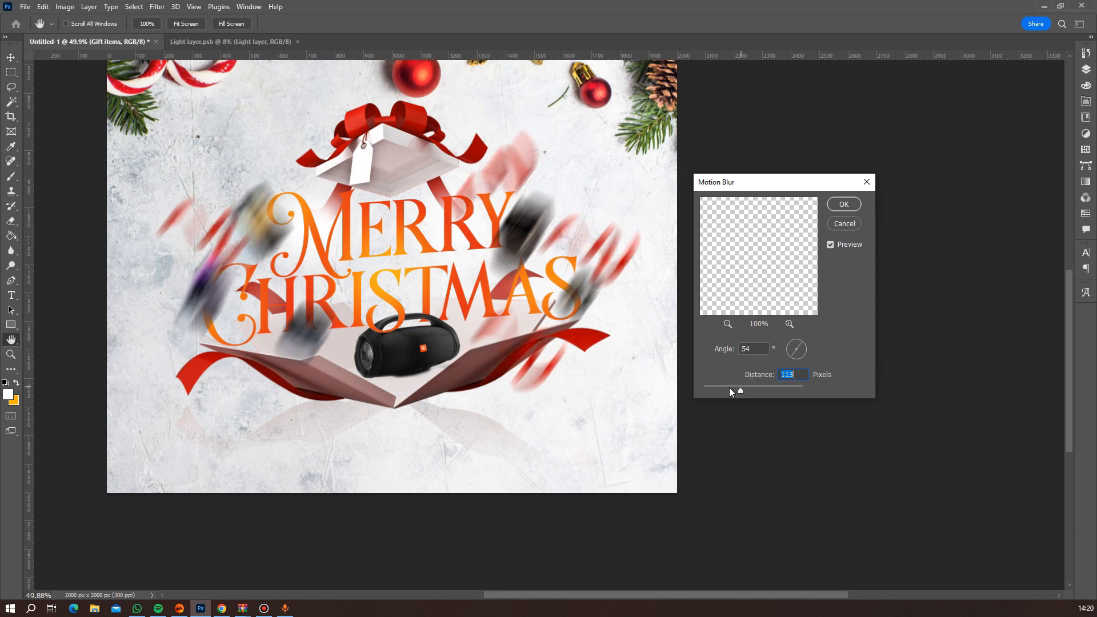
click(729, 387)
click(721, 386)
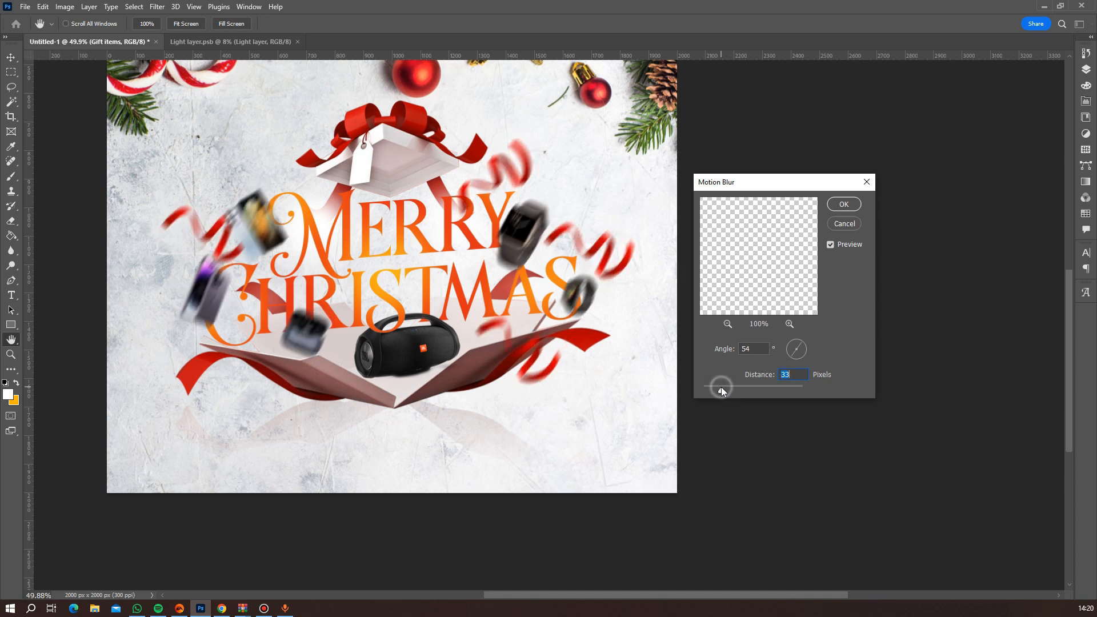
click(712, 387)
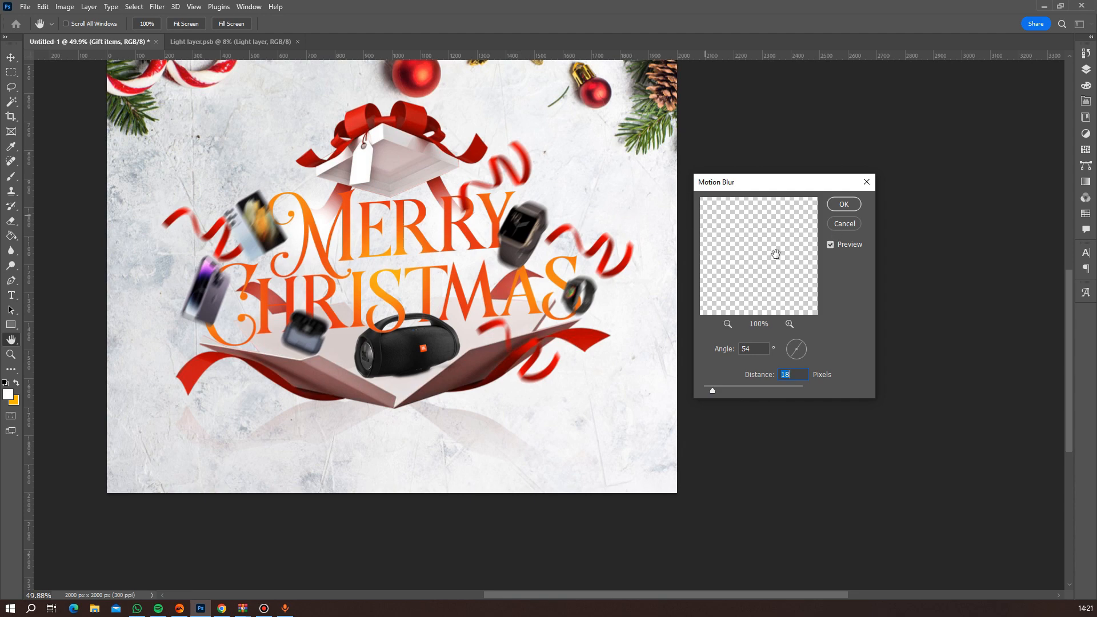
Delete the layer mask of the pngegg (12) speaker layer and convert the layer to a smart object.
scroll(449, 255, up, 2)
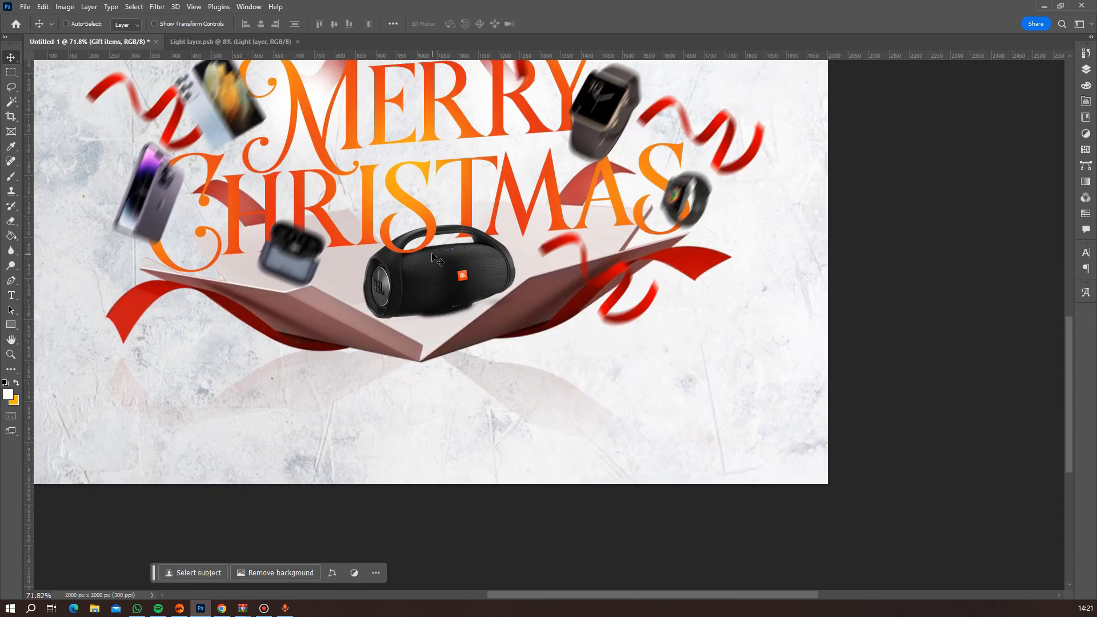
click(1085, 69)
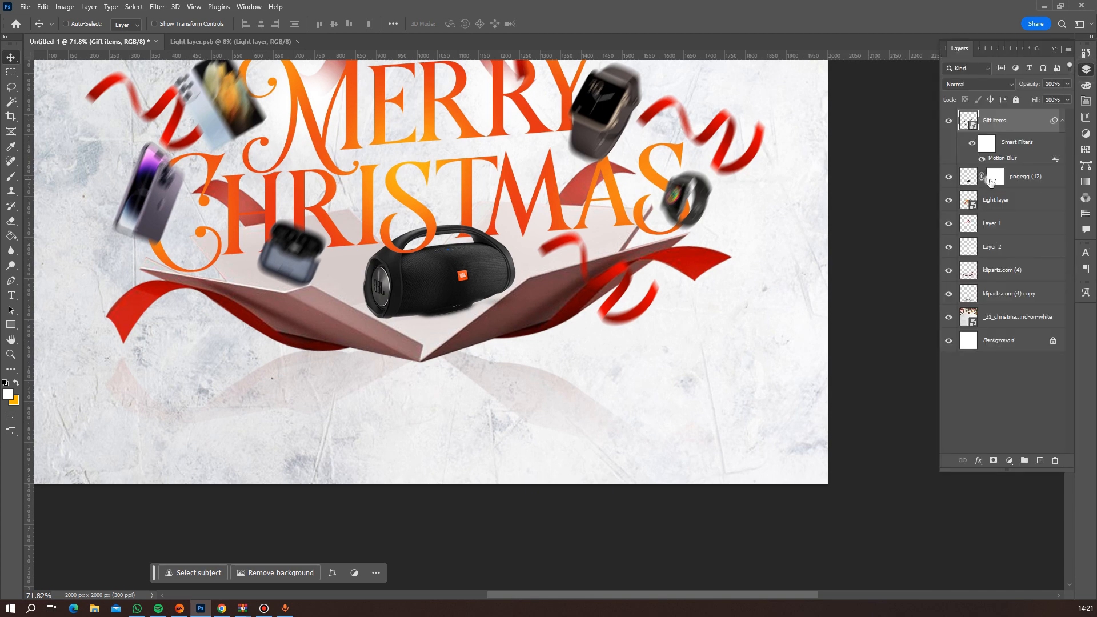
click(994, 177)
right_click(990, 180)
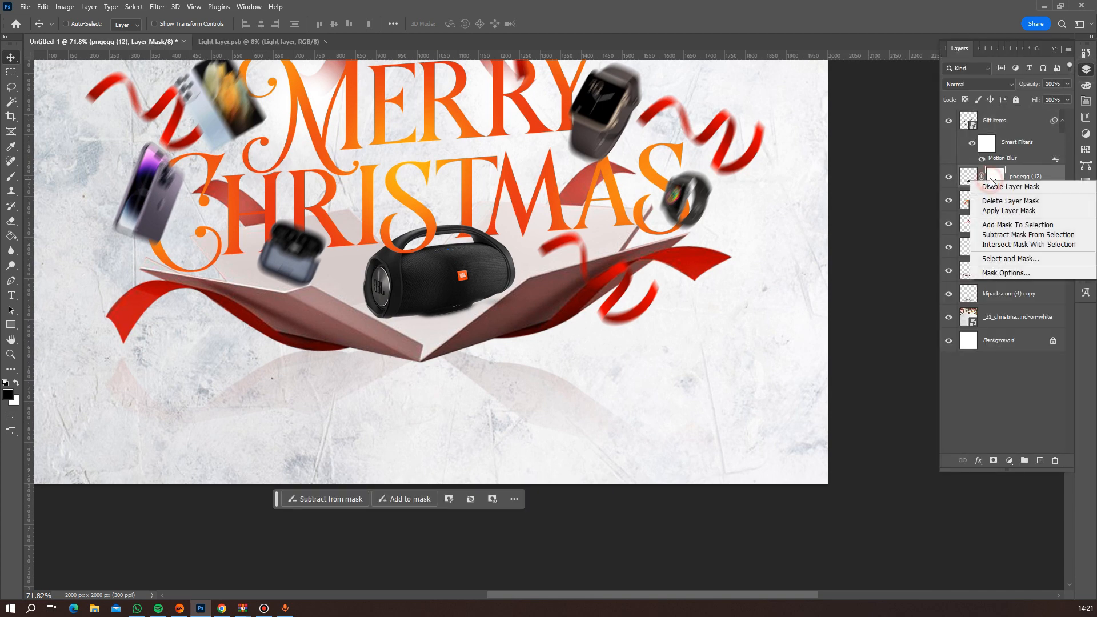
click(1005, 202)
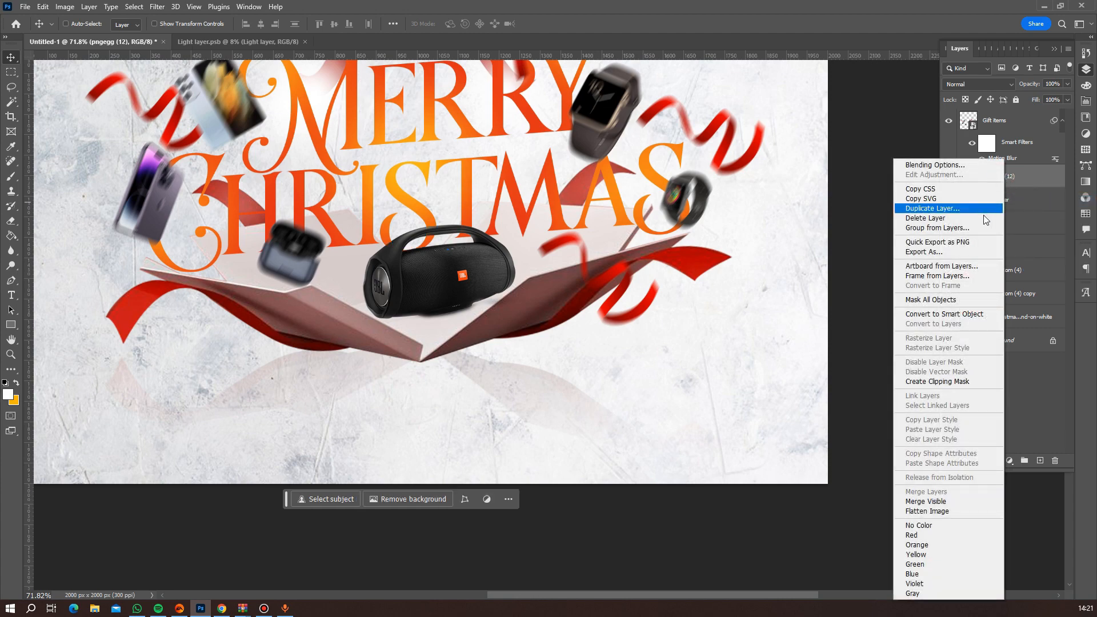
click(957, 315)
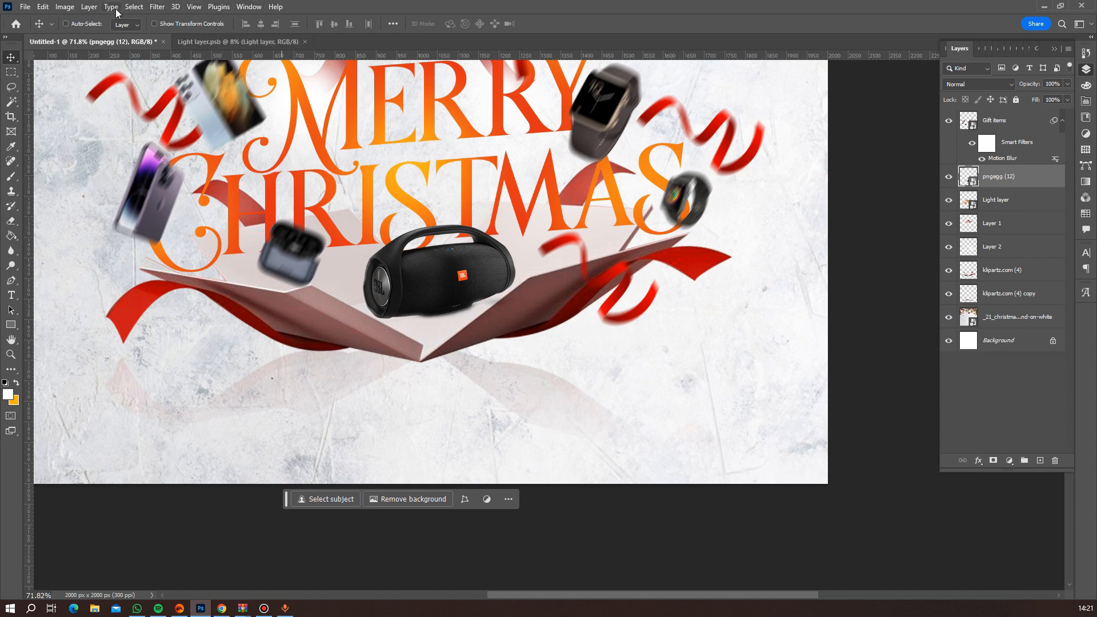
Apply a Motion Blur filter to the pngegg (12) speaker smart object with an angle of 54° and a distance of 18 pixels.
click(154, 8)
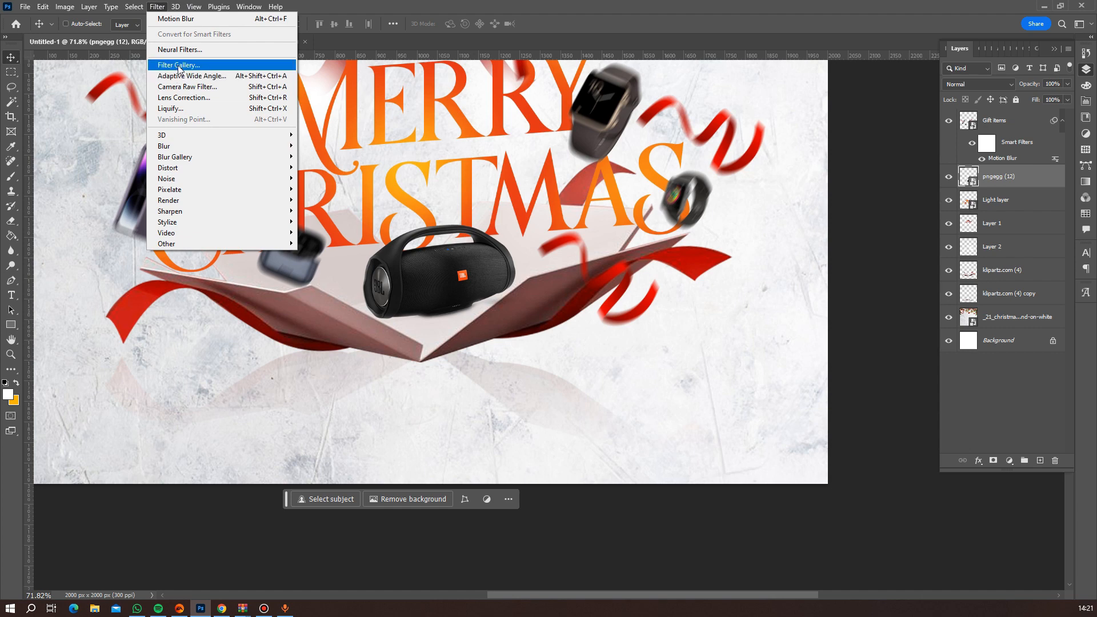
click(197, 20)
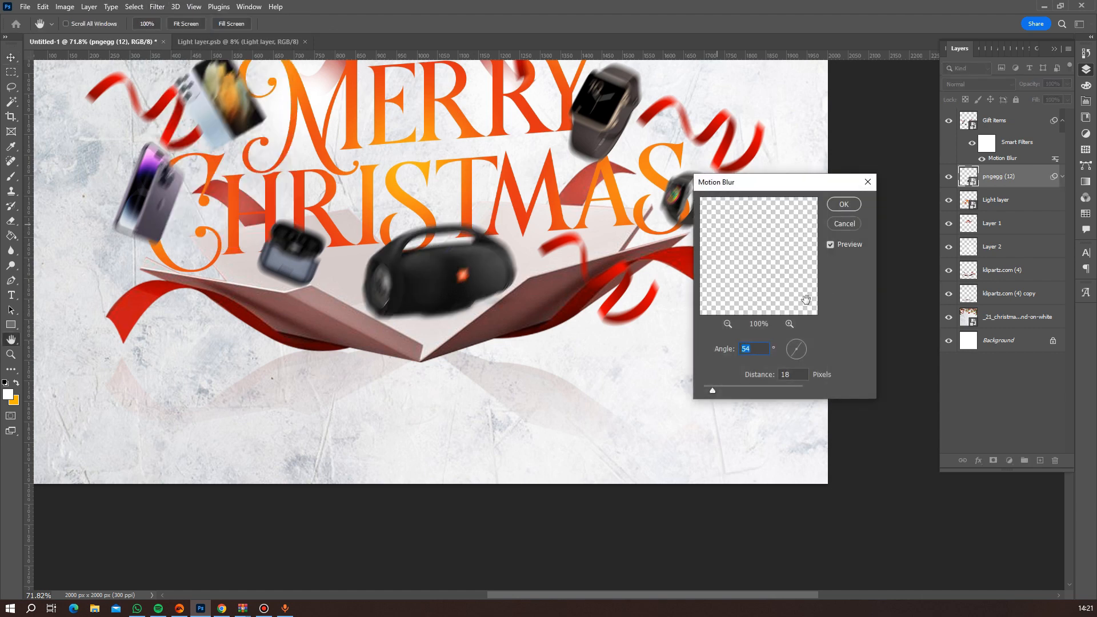
click(842, 204)
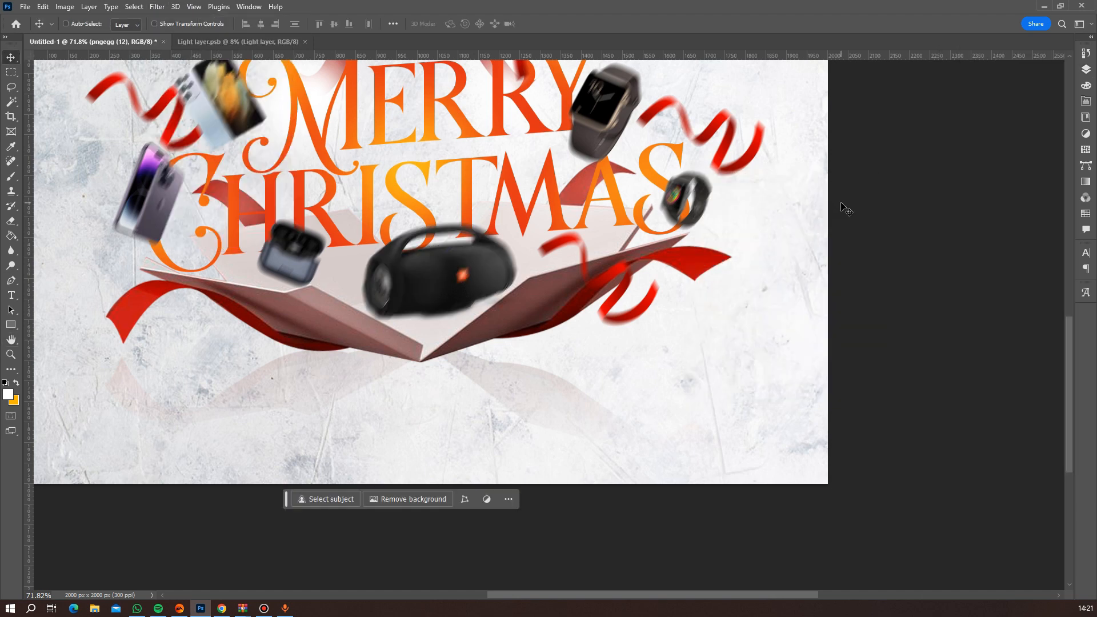
Add a blank layer mask to the pngegg (12) speaker layer, leaving no selection active.
click(1086, 69)
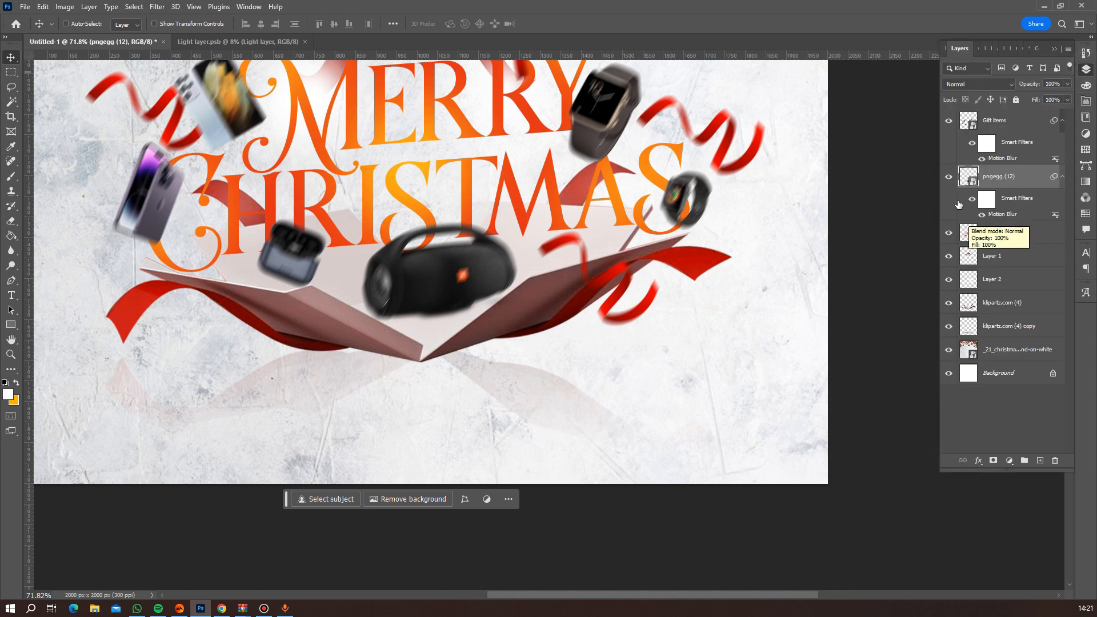
ctrl+click(967, 234)
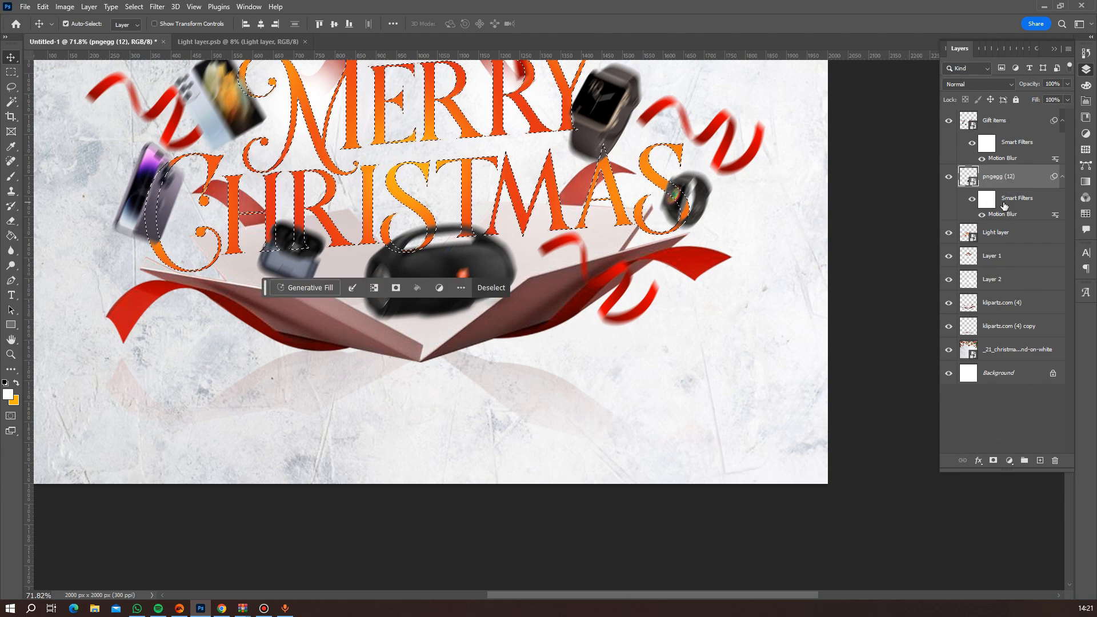
key(ctrl+d)
click(994, 461)
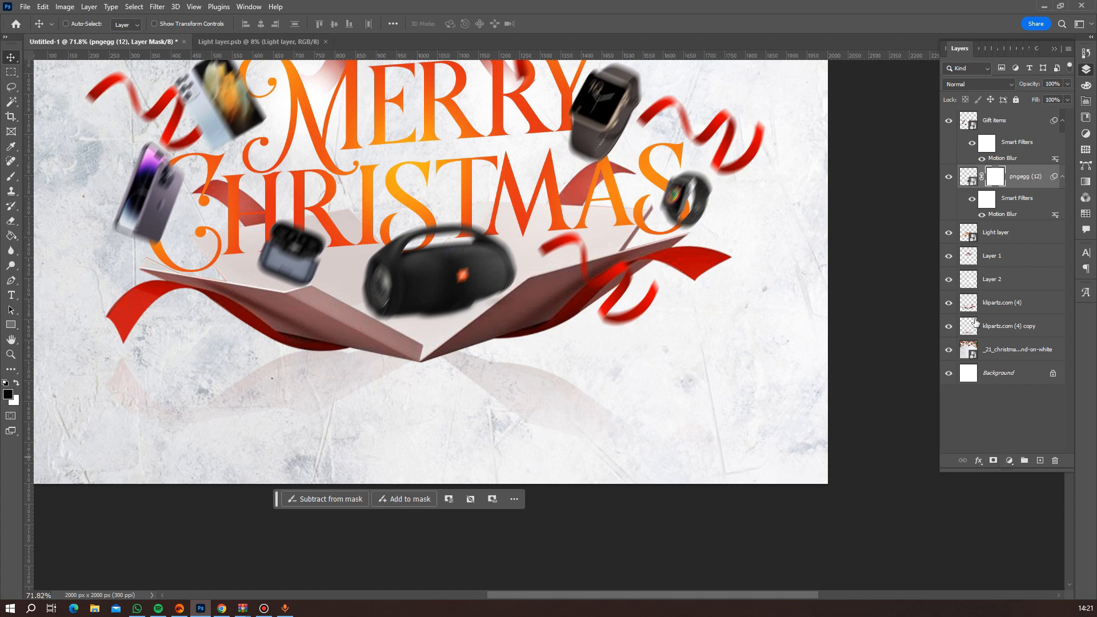
With the Light layer's outline loaded as a selection, paint black on the speaker's mask where the S crosses the handle, and deselect.
ctrl+click(967, 234)
scroll(451, 274, up, 5)
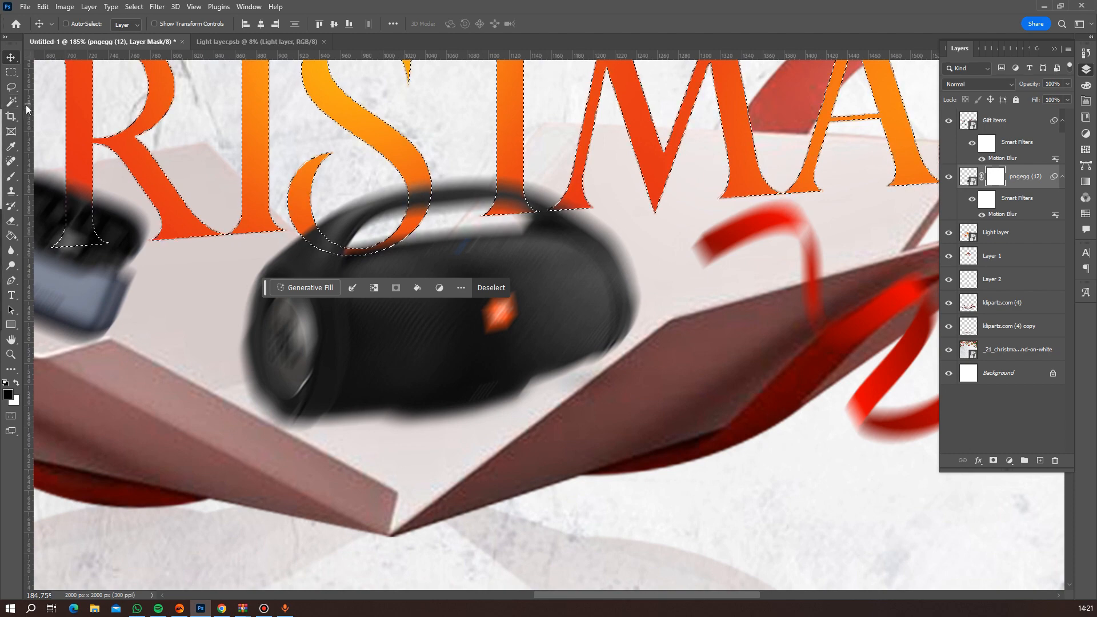
click(11, 177)
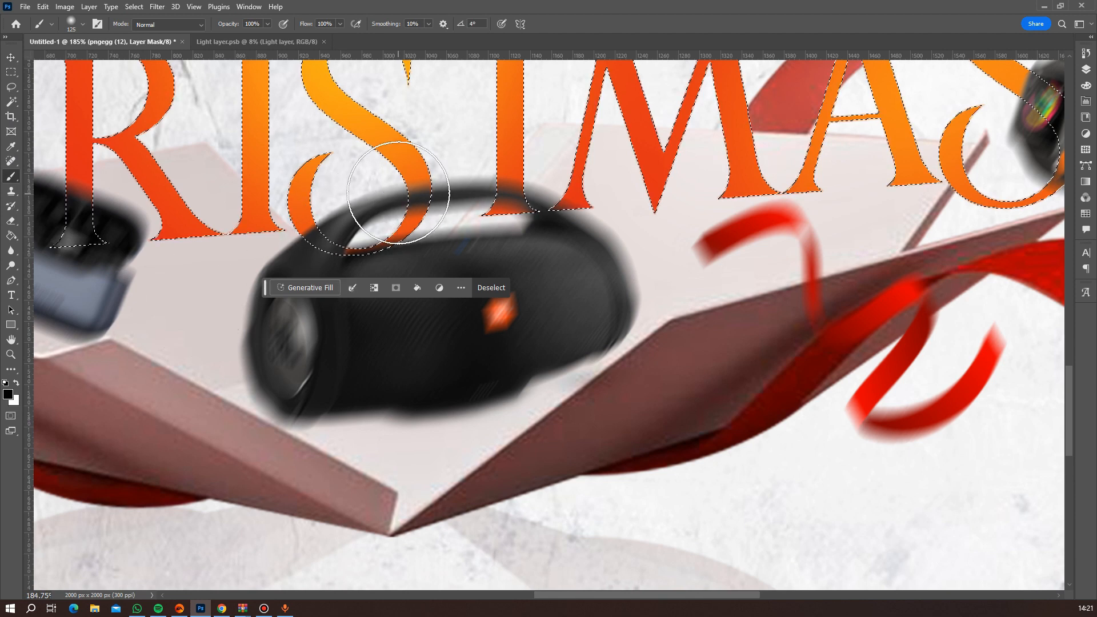
mouse_move(398, 192)
mouse_down()
mouse_move(363, 250)
mouse_move(315, 189)
mouse_move(343, 245)
mouse_up()
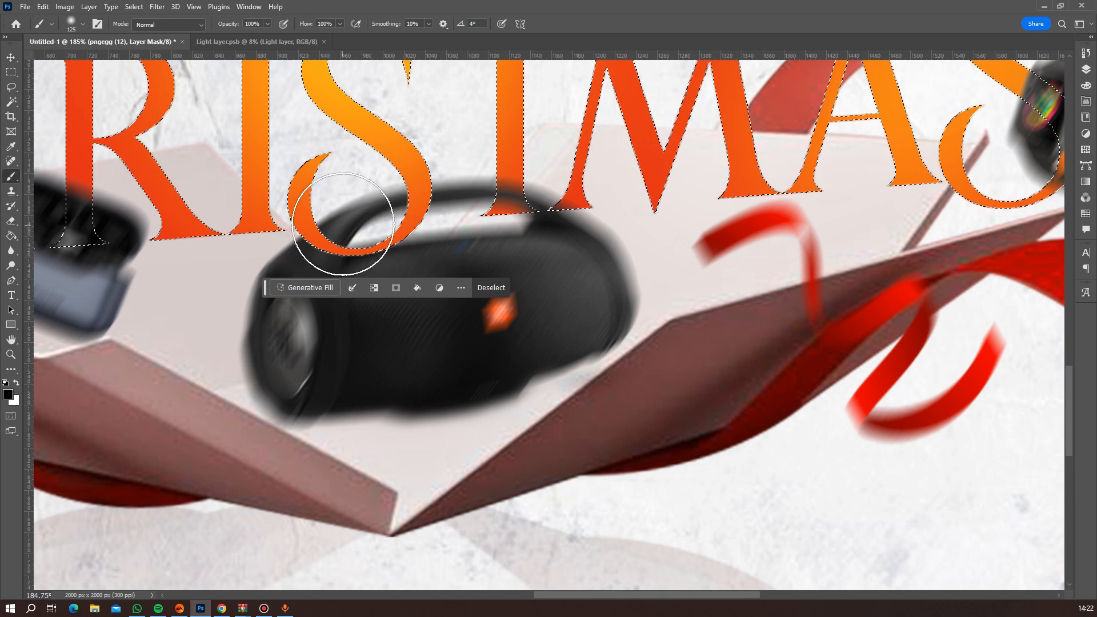
key(ctrl+d)
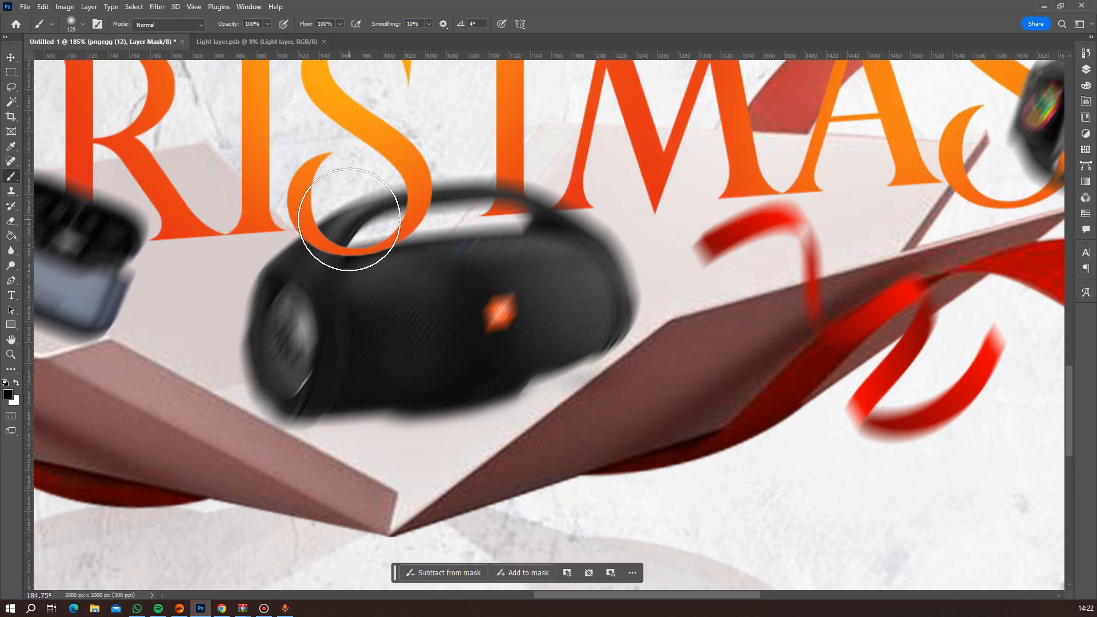
scroll(349, 220, down, 10)
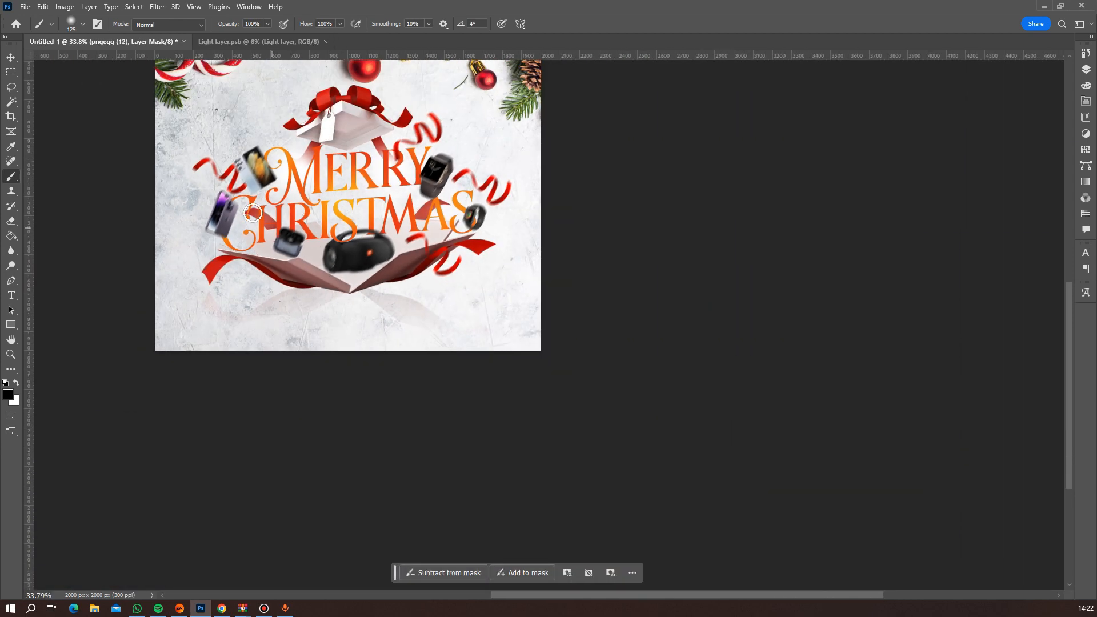
scroll(294, 200, down, 3)
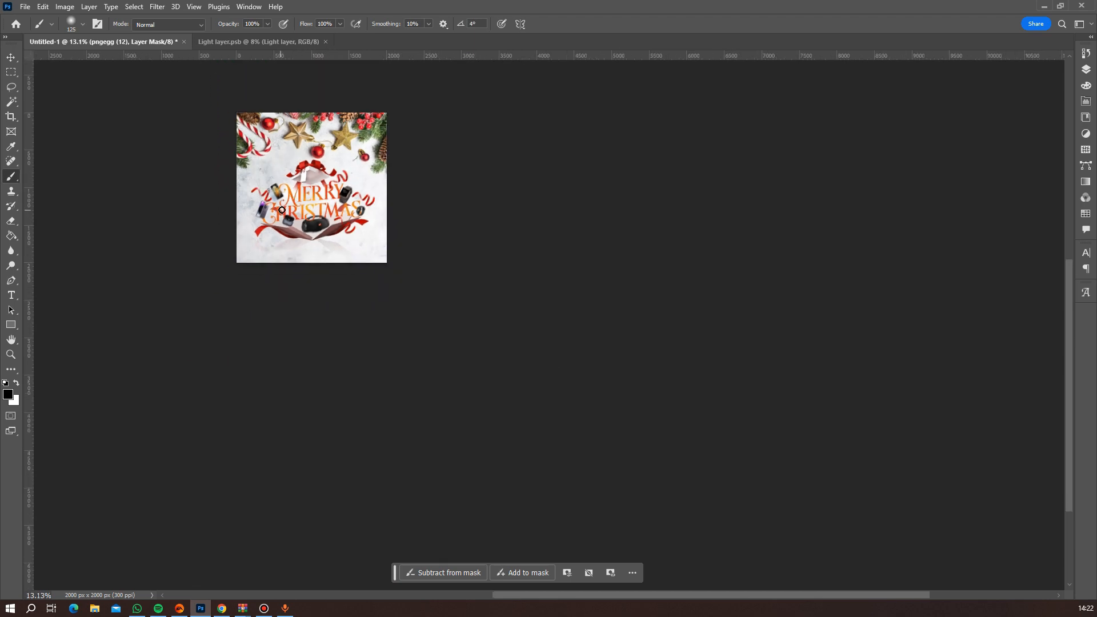
Add the two-line text "Have a wonderful Christmas, Thank you / 2023, See you next year - Kris Gadgets" below the gift box.
scroll(282, 209, up, 3)
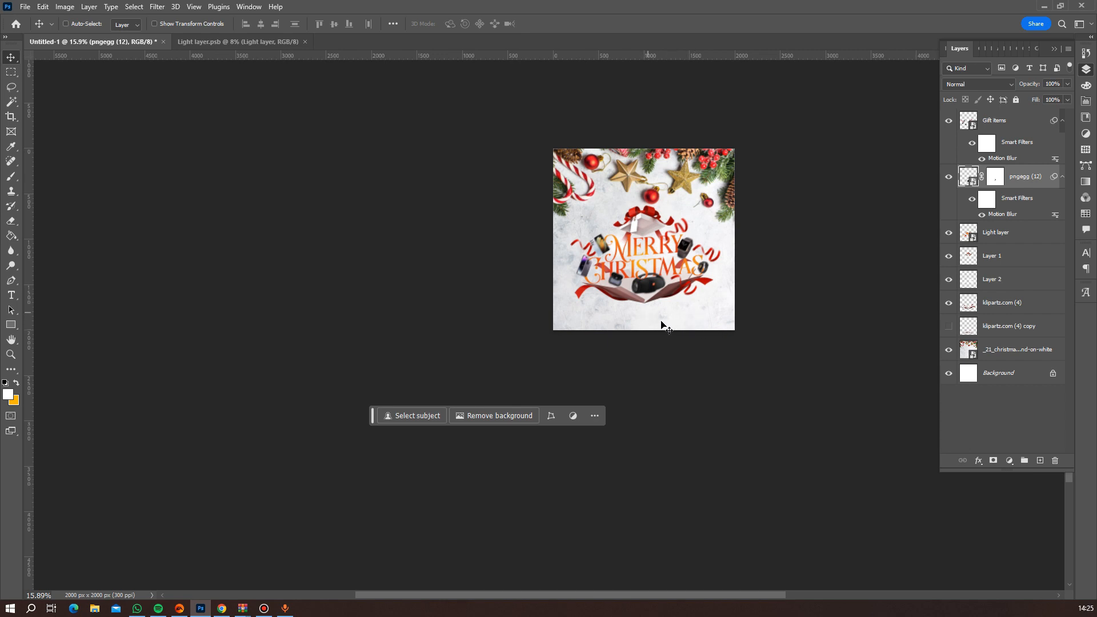
scroll(662, 325, up, 5)
key(t)
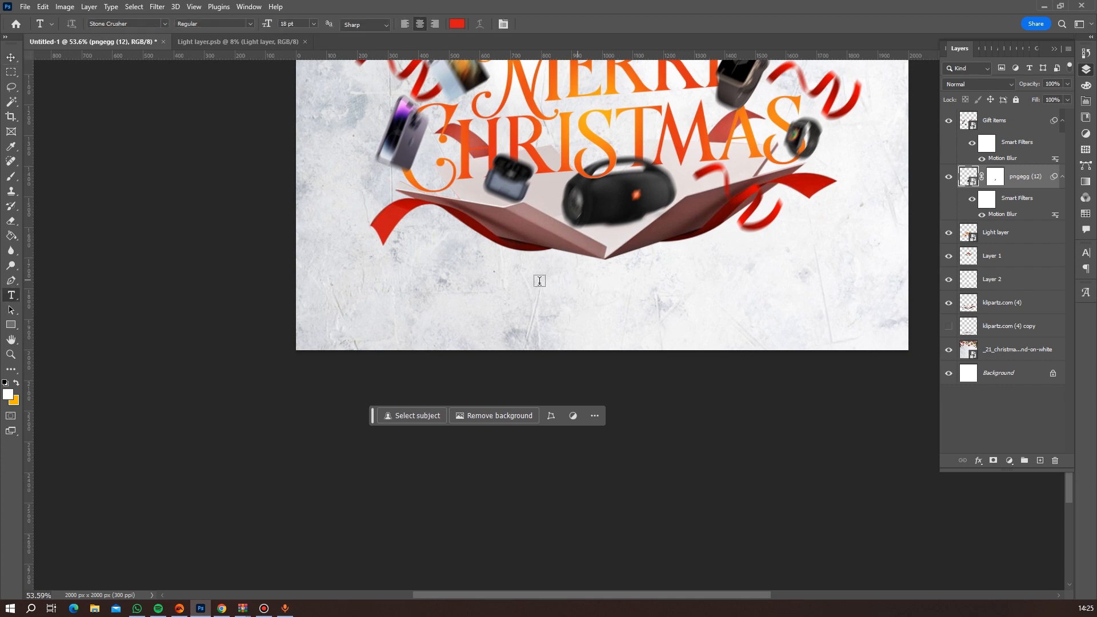
click(499, 284)
text(Have a wo)
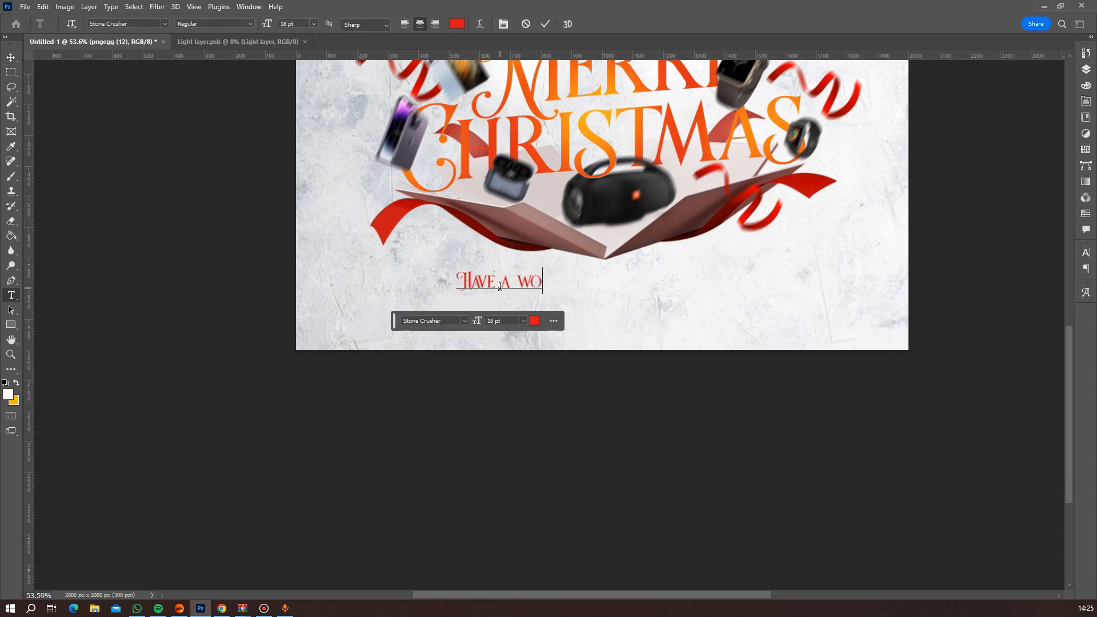
text(nderful Christmas.)
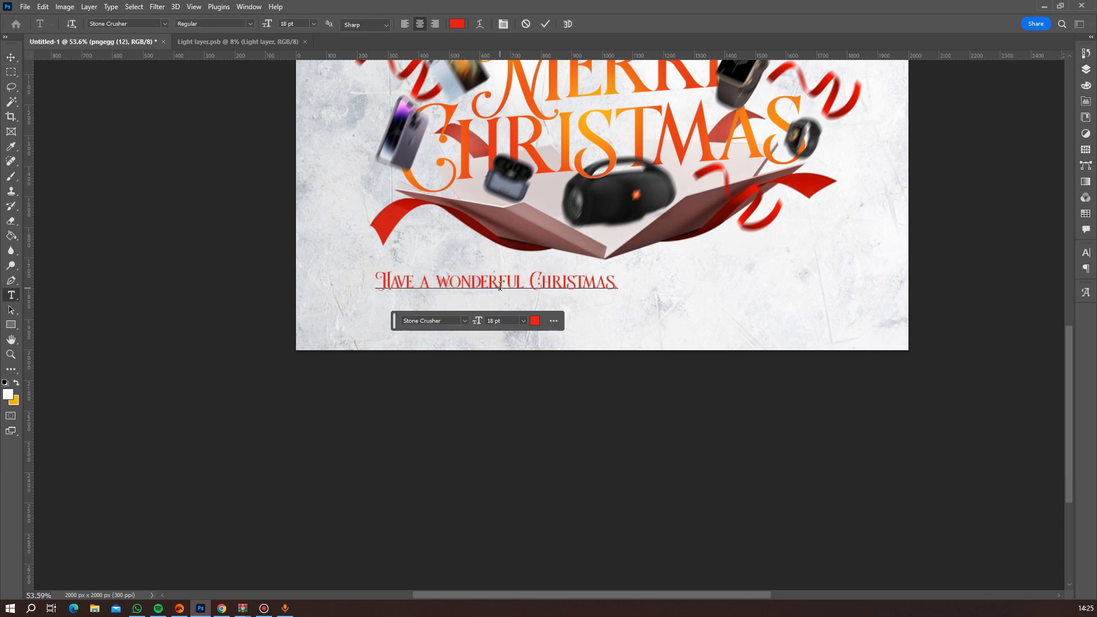
text( Thank you)
key(Return)
text(2023. See)
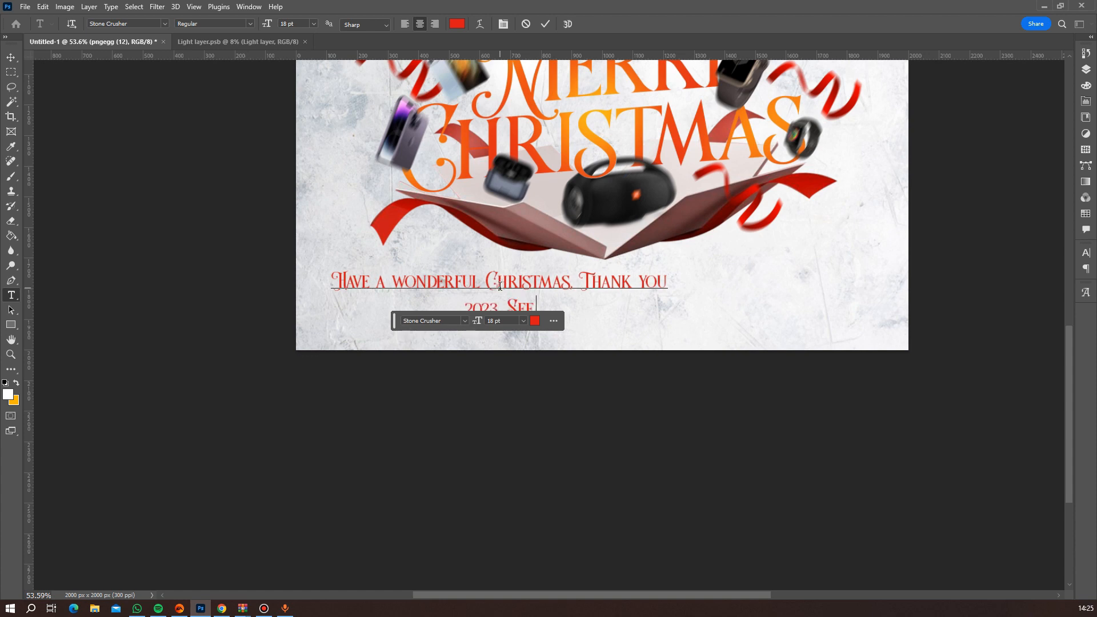
text( you next year)
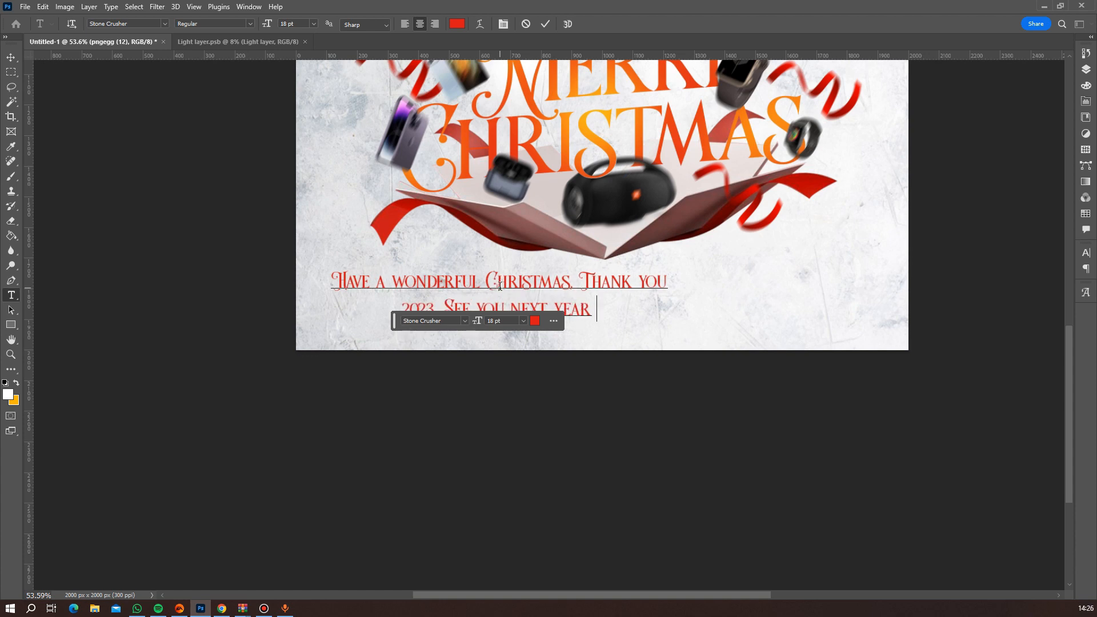
text( - Kris Ga)
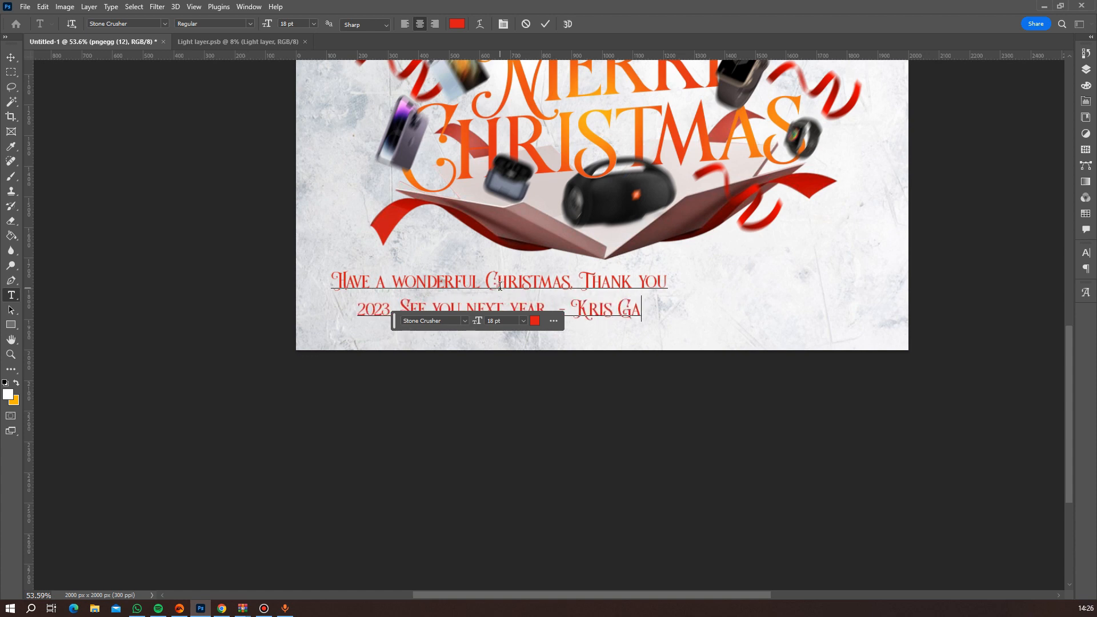
text(dgets)
Change the greeting text's font to MADE Outer Sans Regular and delete the extra space before the dash.
scroll(644, 262, down, 5)
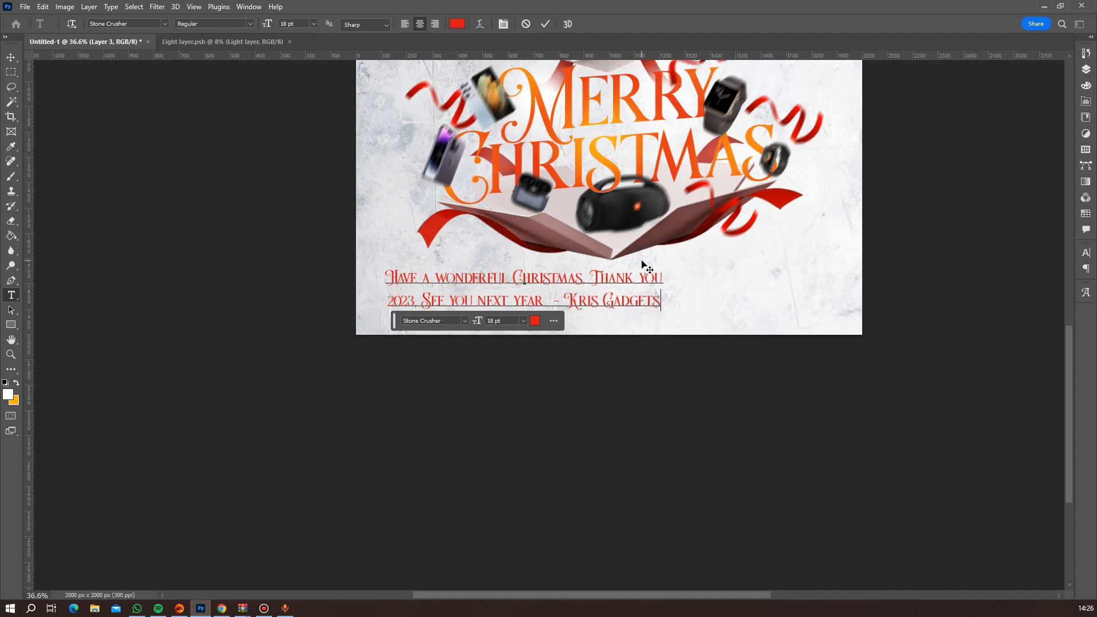
scroll(652, 267, up, 3)
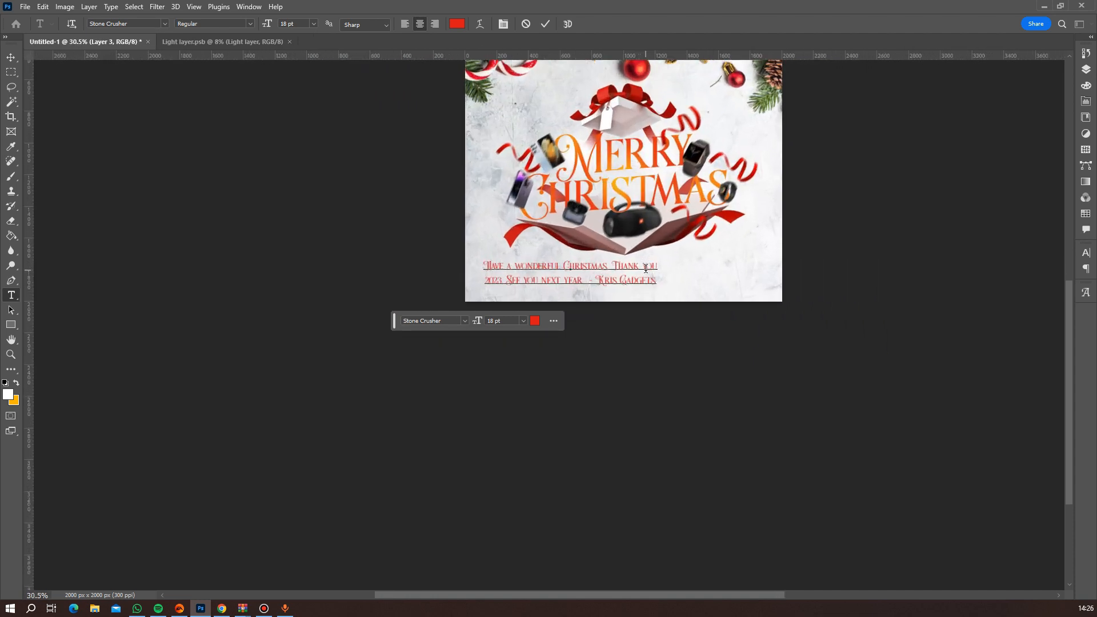
key(ctrl+a)
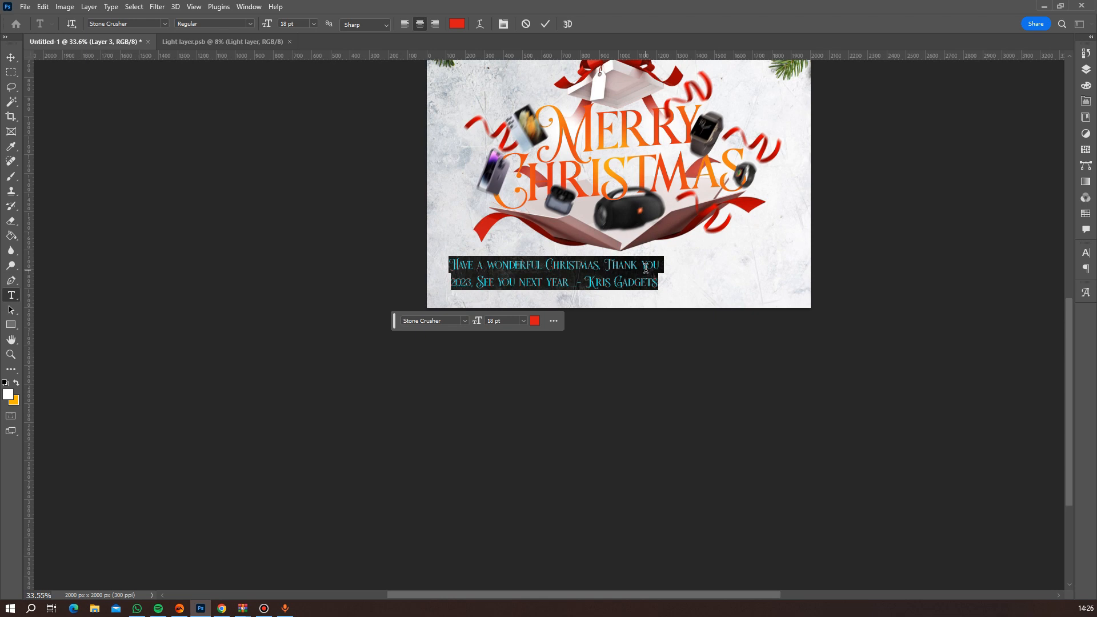
click(145, 23)
text(made)
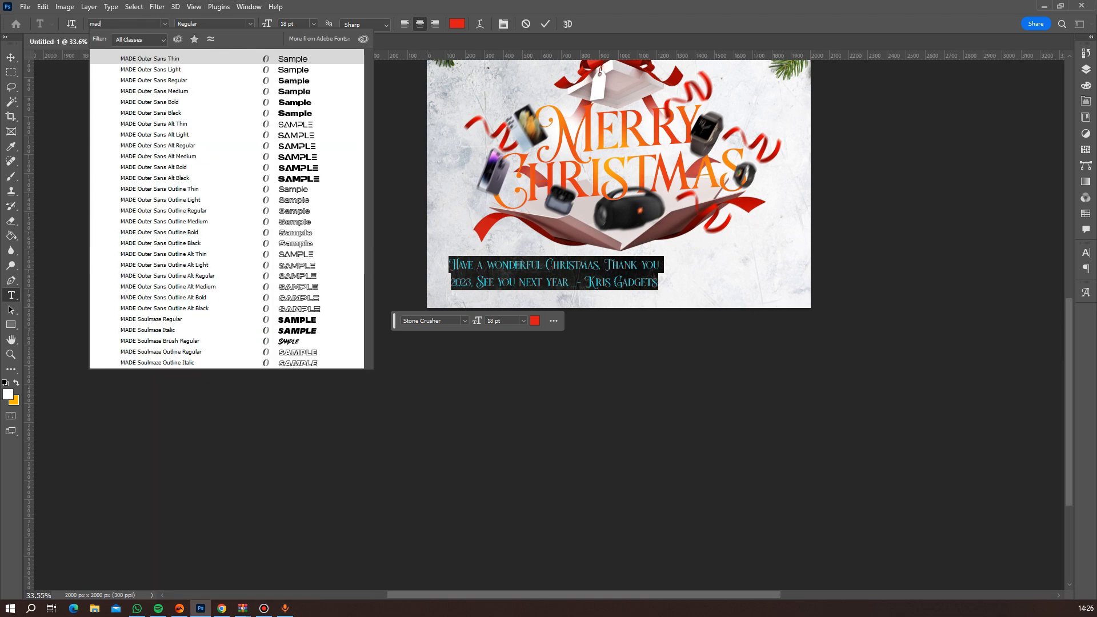
click(221, 82)
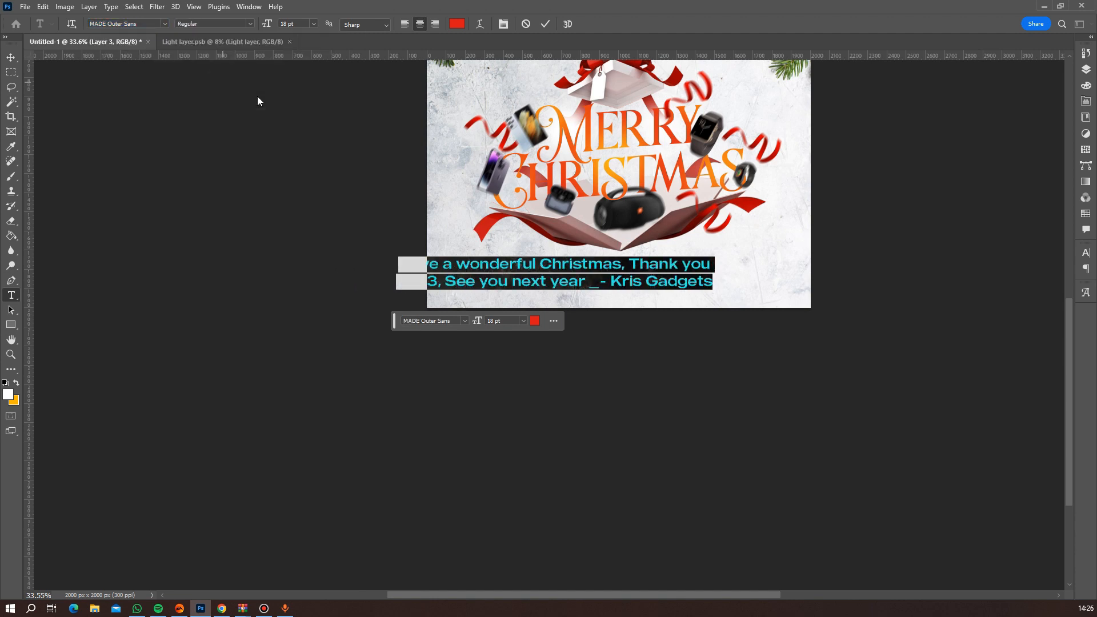
click(596, 284)
key(BackSpace)
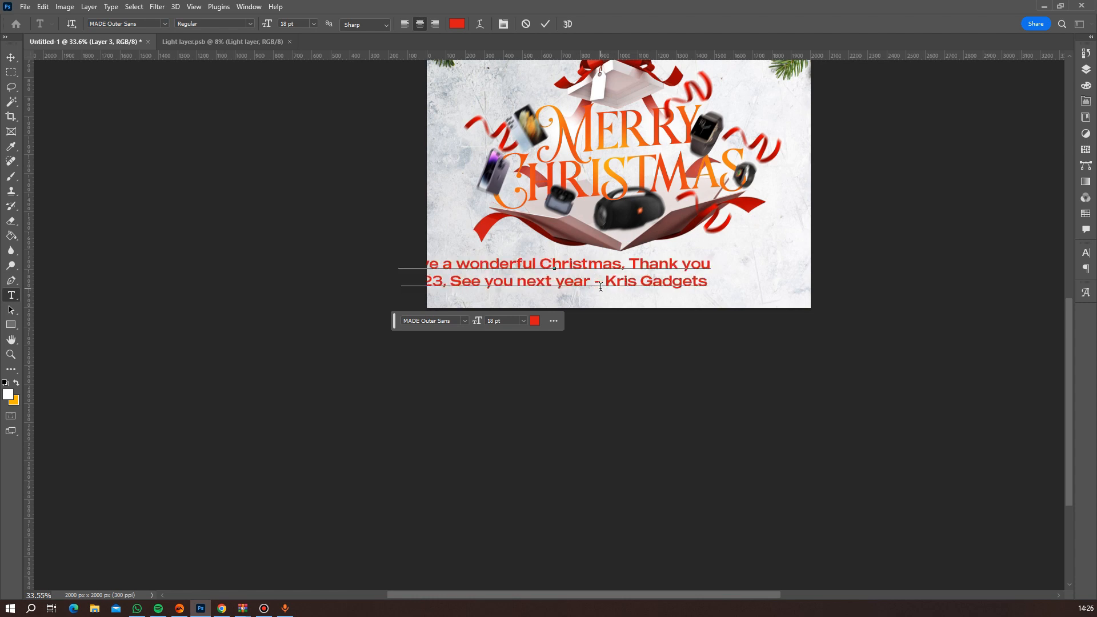
Make the whole greeting text faux italic and black (000000), and commit the text edit.
key(ctrl+a)
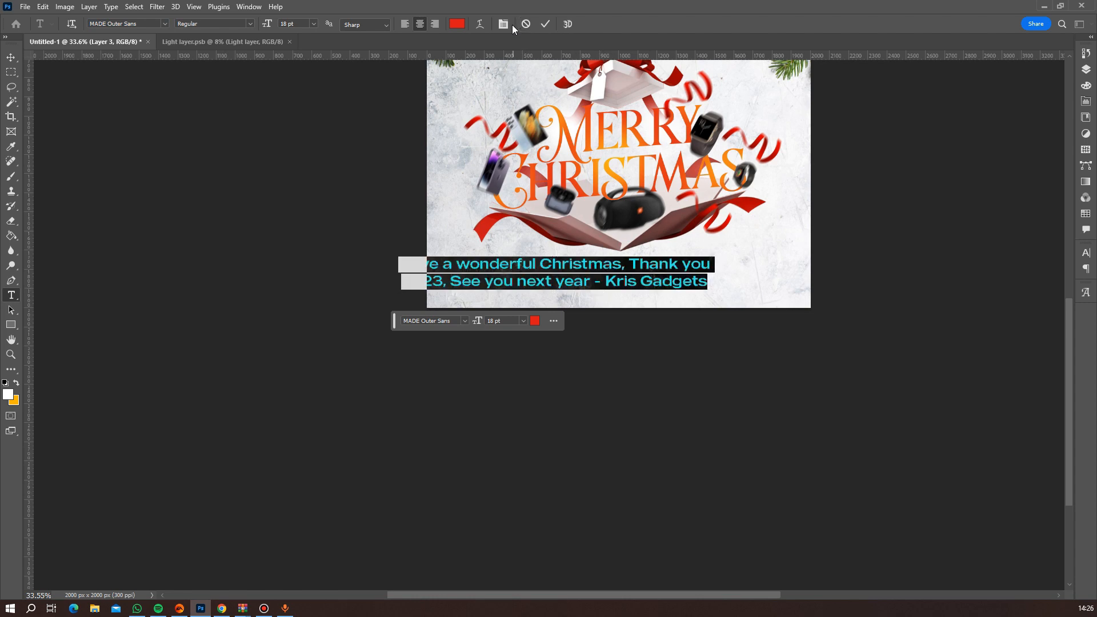
click(503, 25)
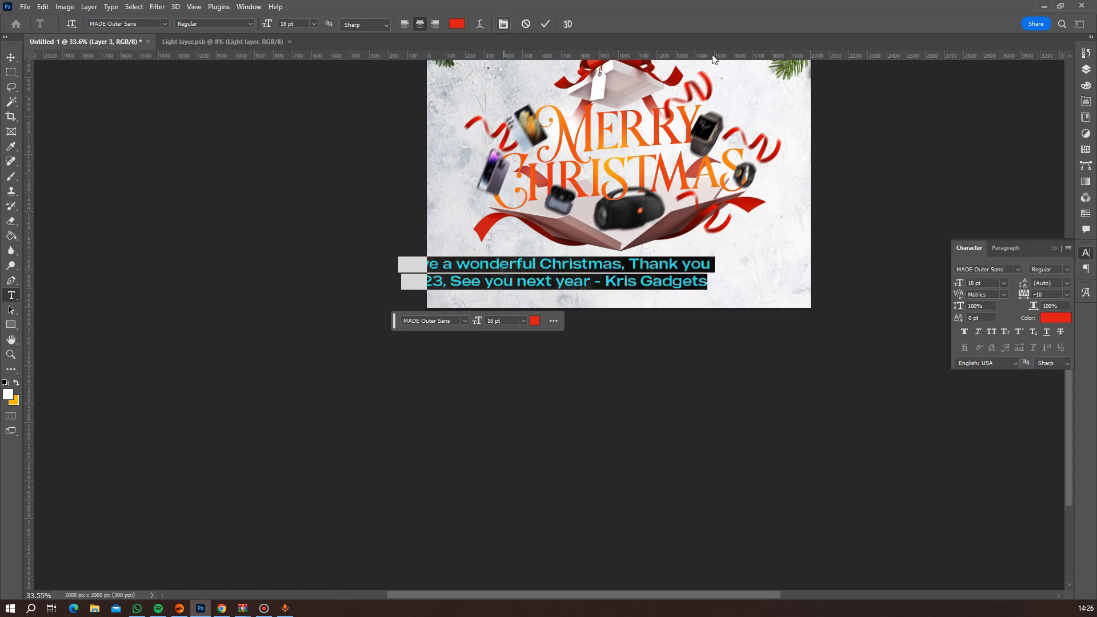
click(980, 332)
click(1054, 318)
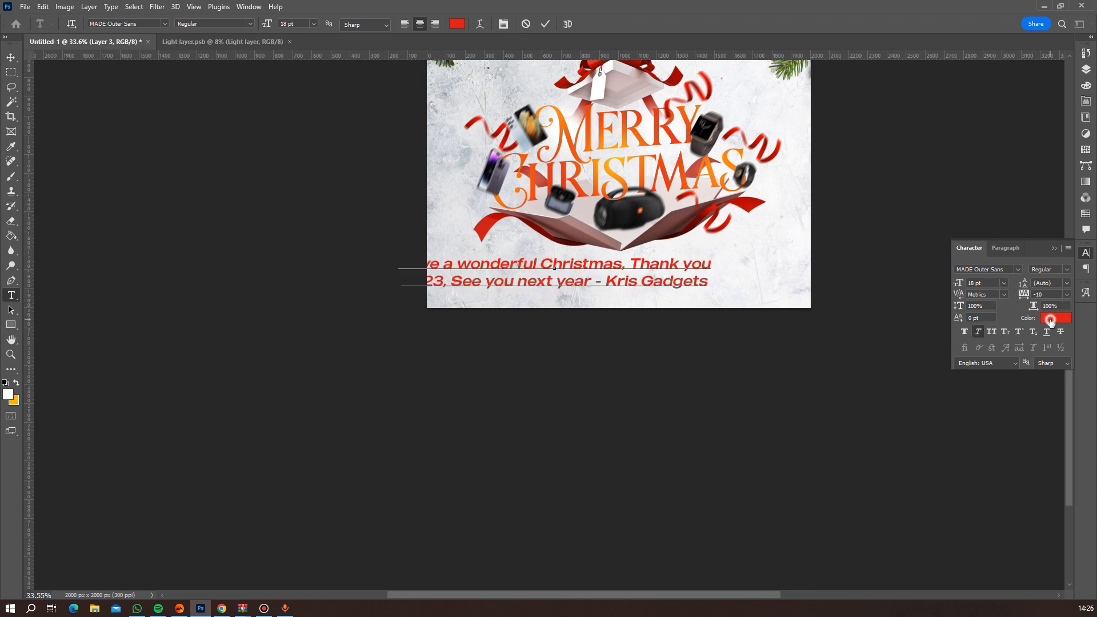
text(000000)
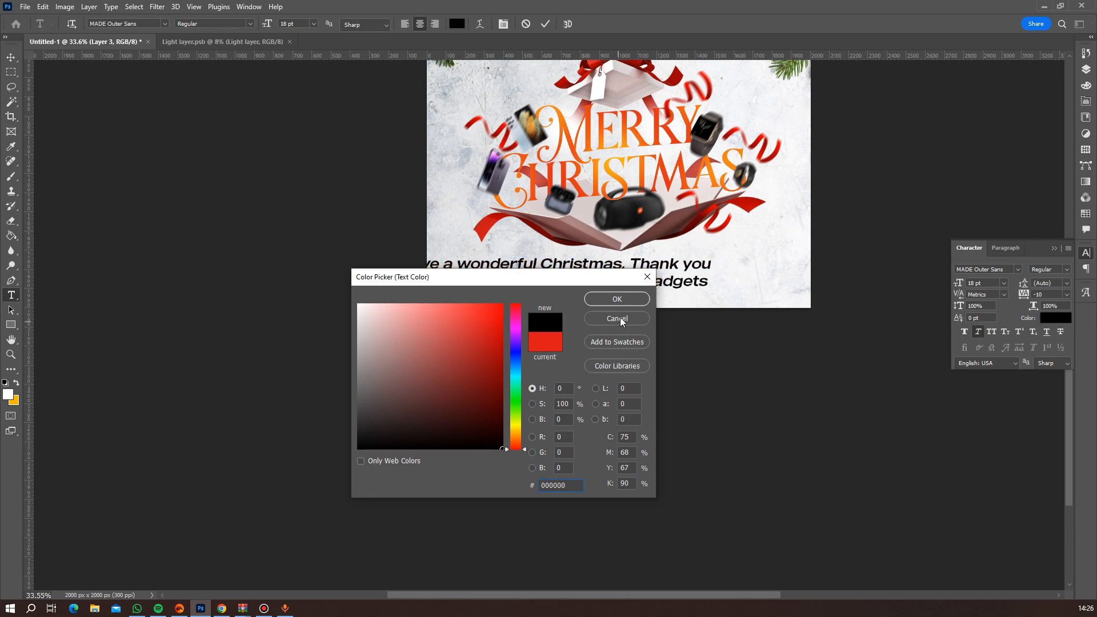
click(620, 299)
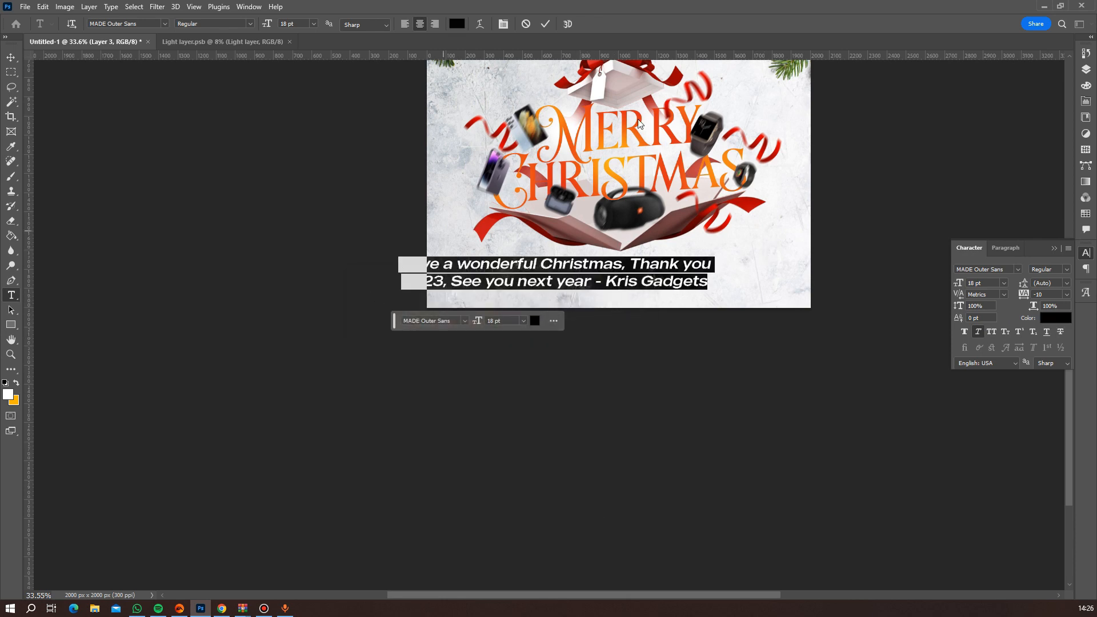
click(545, 24)
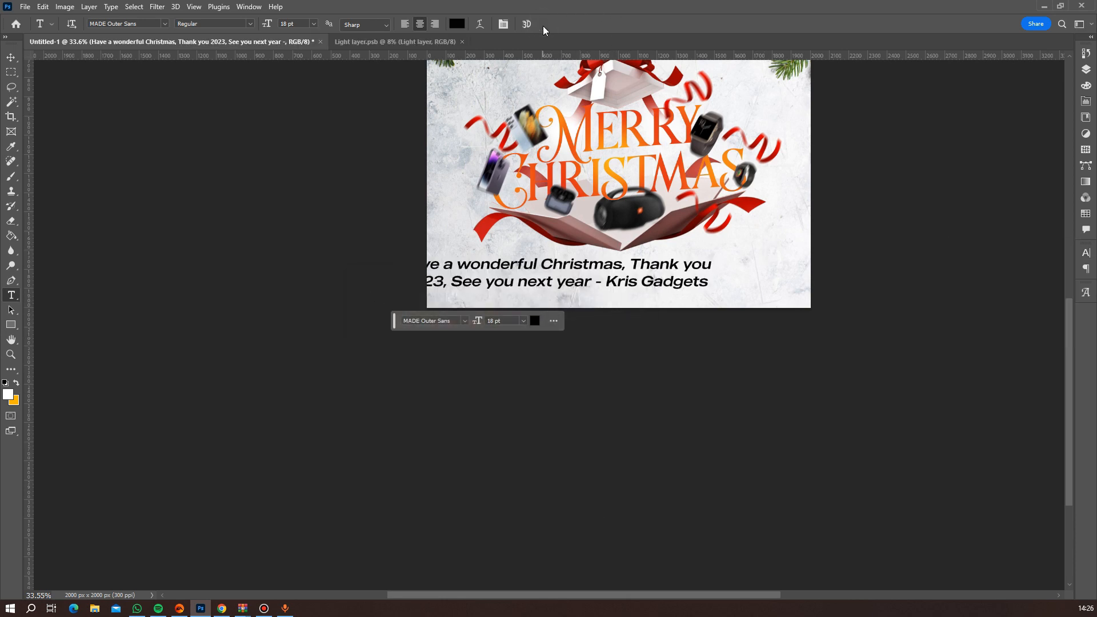
Center the greeting text horizontally on the canvas and clear the selection.
key(ctrl+a)
key(v)
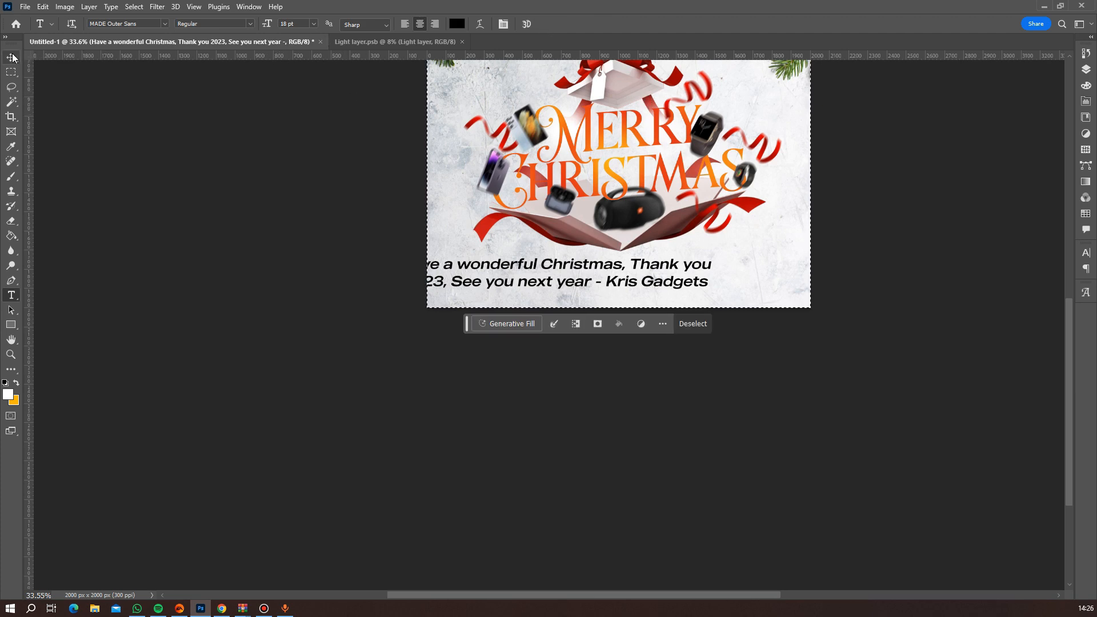
click(260, 28)
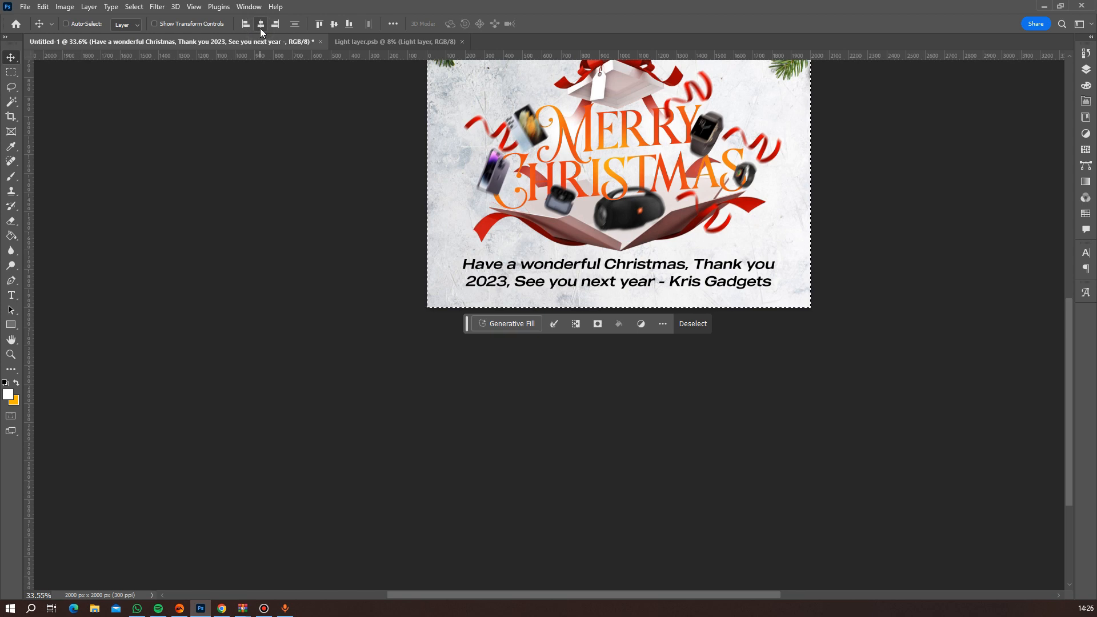
key(ctrl+d)
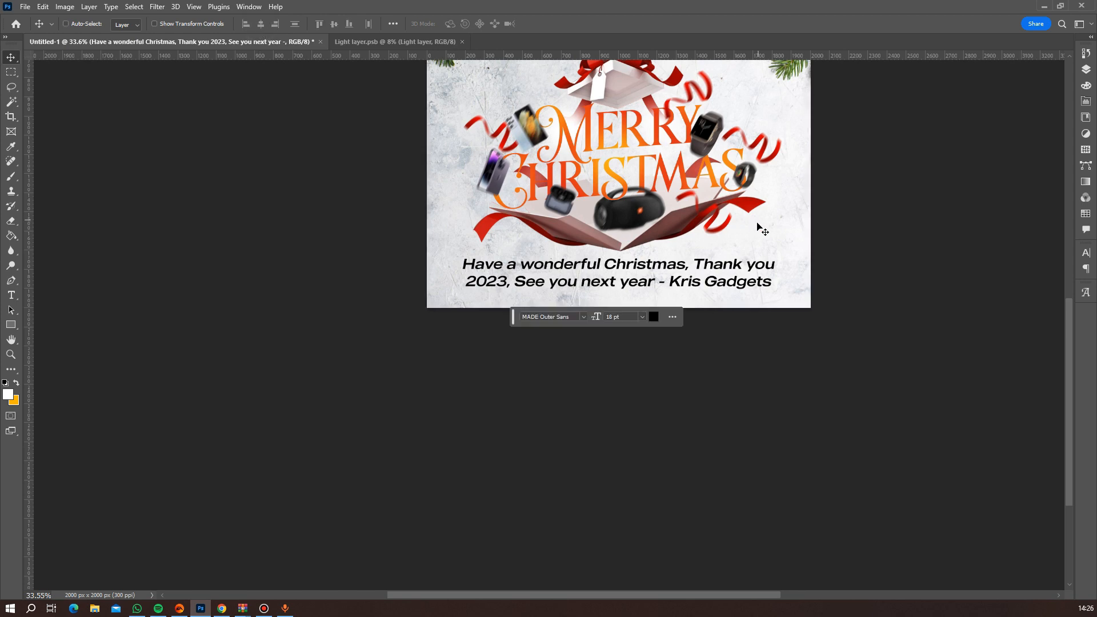
scroll(711, 226, down, 4)
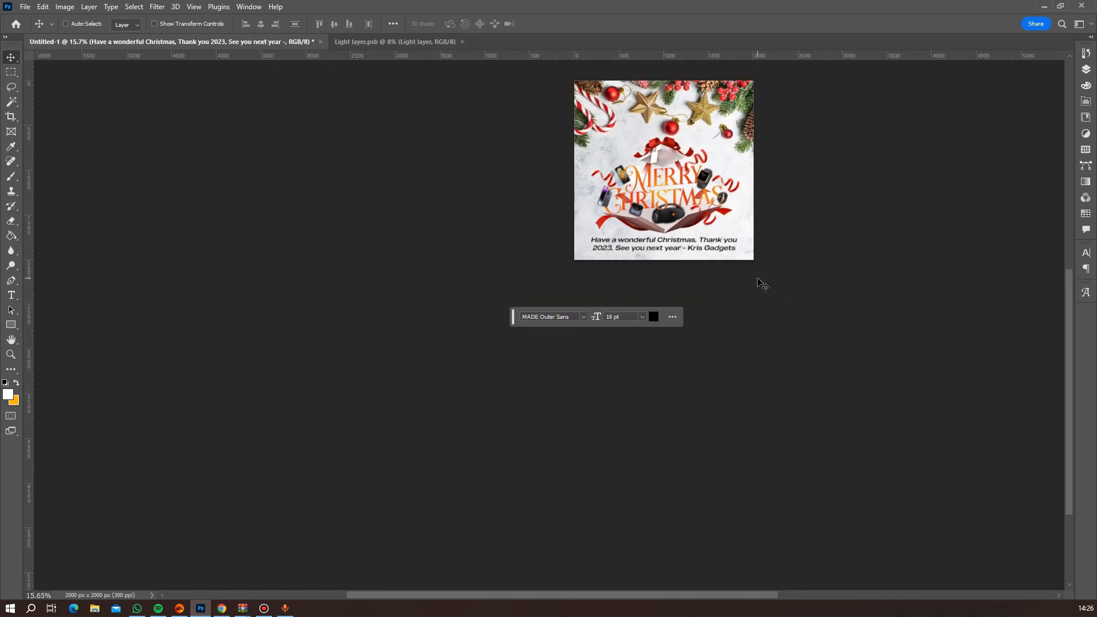
Scale the greeting text down proportionally to about 51% and apply the transform.
scroll(745, 272, up, 5)
scroll(779, 248, down, 3)
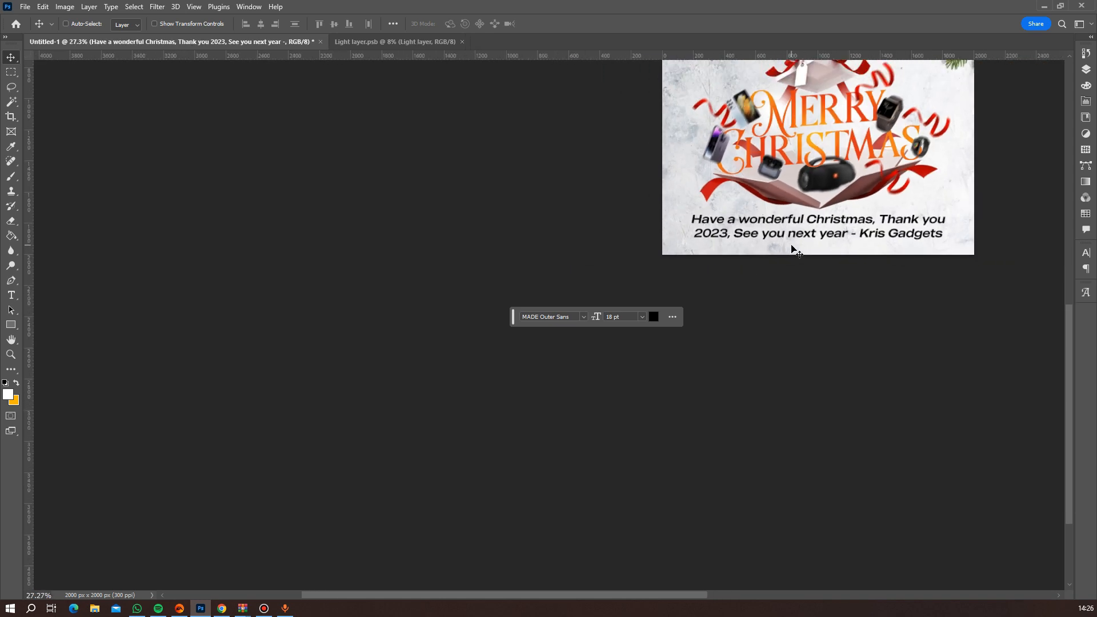
key(ctrl+t)
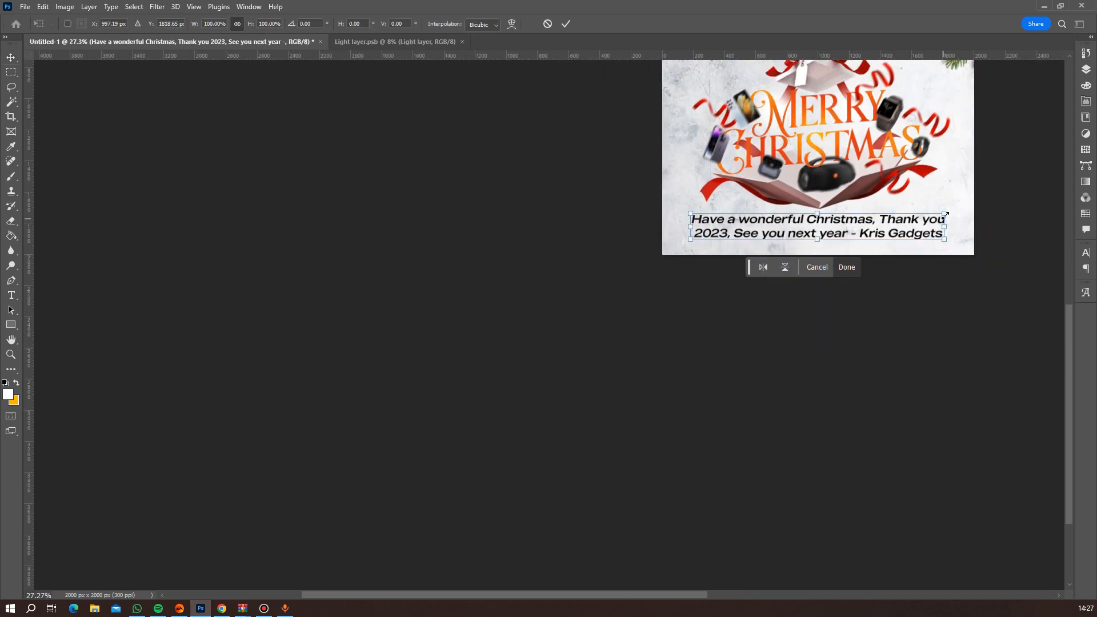
drag(944, 214, 885, 232)
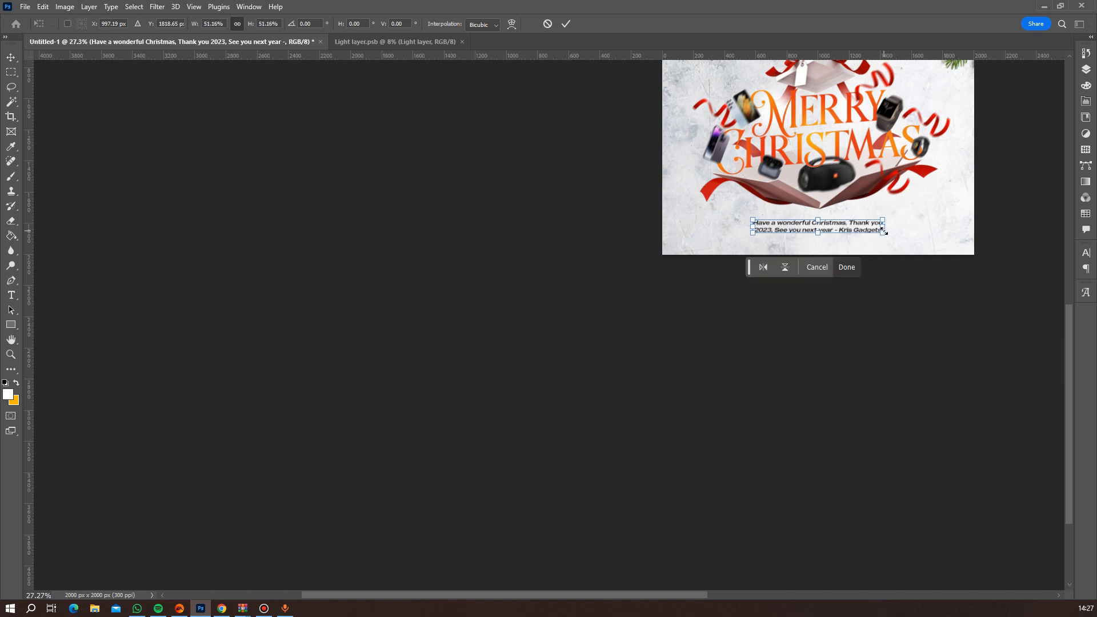
key(Return)
scroll(906, 215, down, 3)
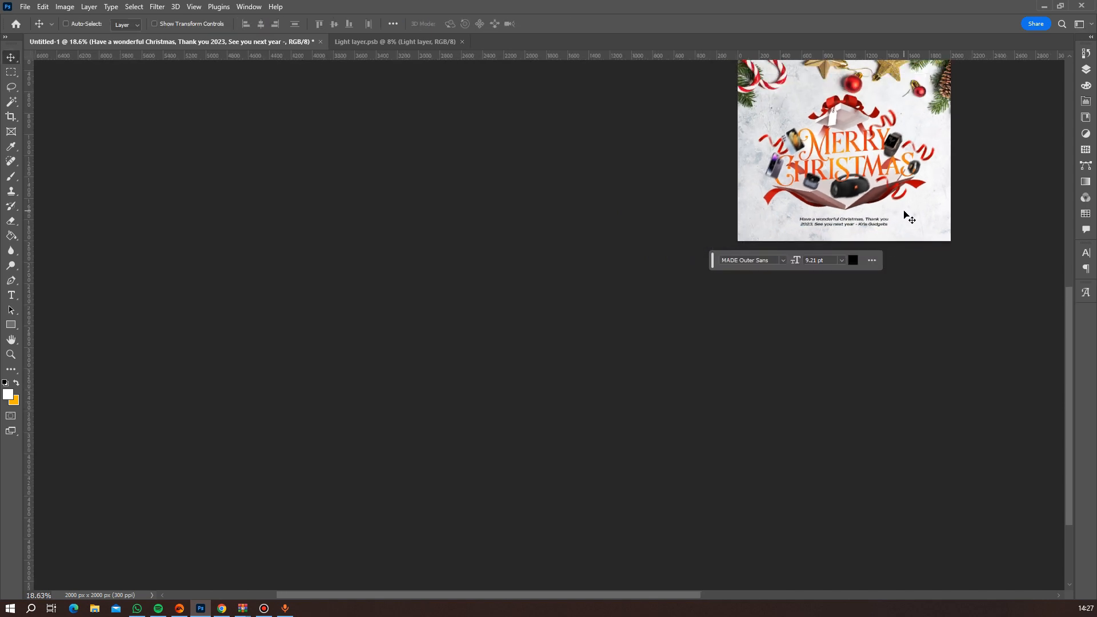
Set the leading of the whole greeting text to 9 pt and commit the text edit.
scroll(540, 311, up, 7)
double_click(533, 320)
click(500, 25)
click(1067, 283)
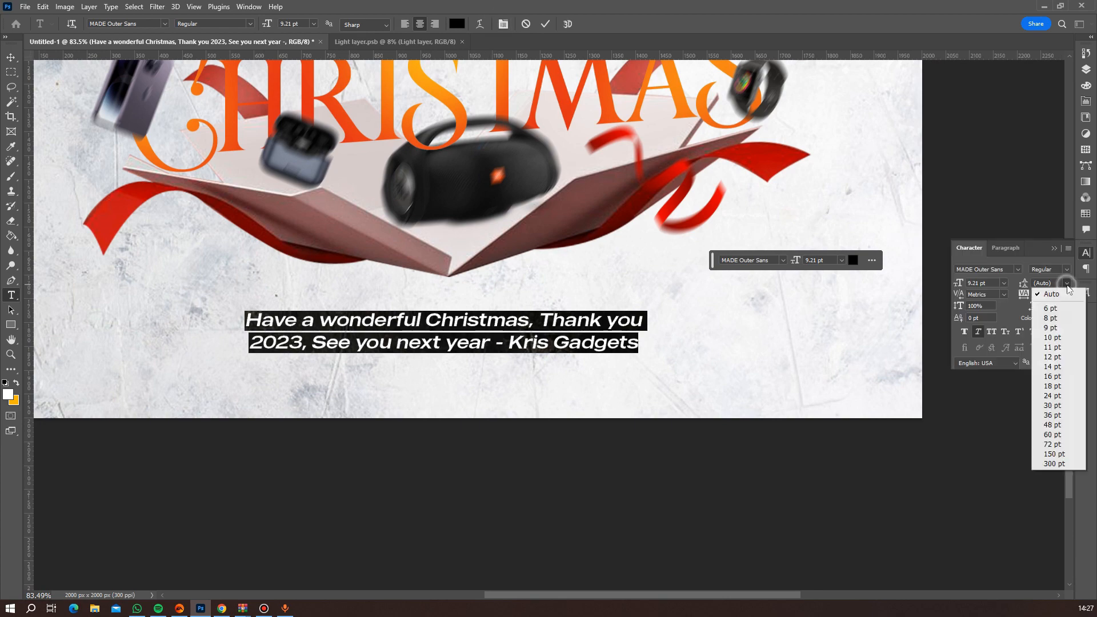
click(1062, 327)
click(544, 24)
scroll(485, 237, down, 3)
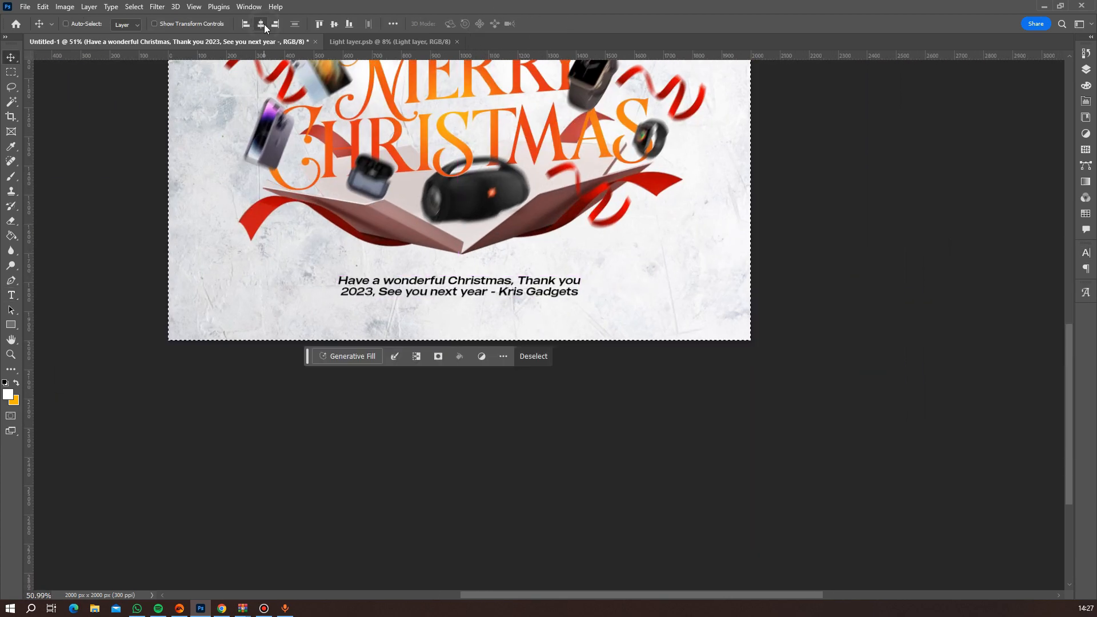
Draw a thin horizontal rectangle about 587 px wide and 5 px high just above the greeting text.
scroll(482, 254, up, 2)
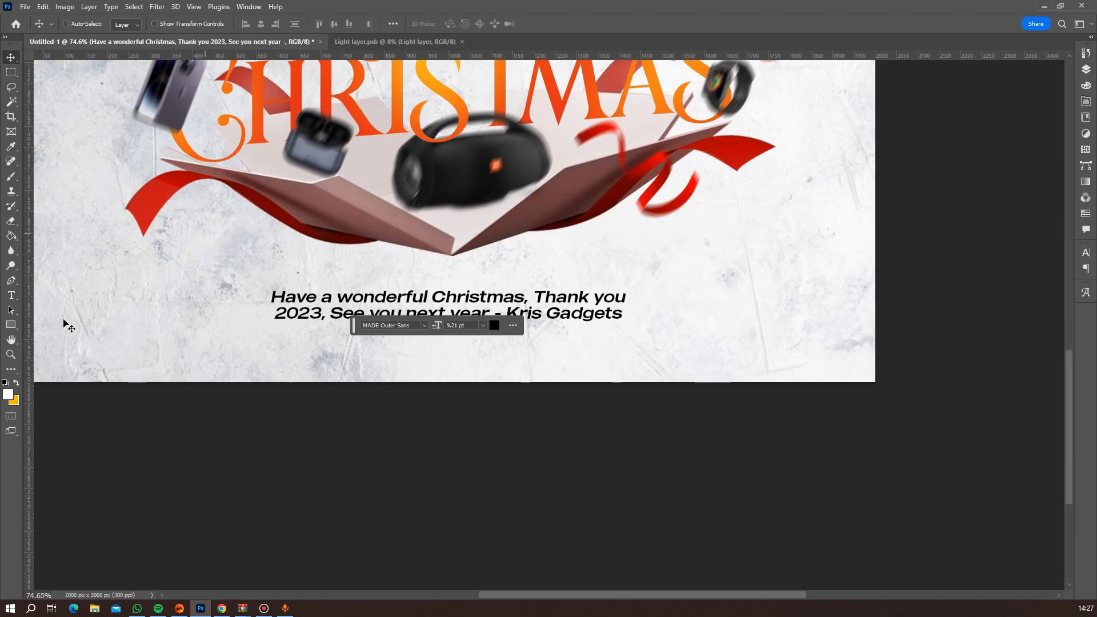
click(11, 325)
drag(328, 280, 578, 281)
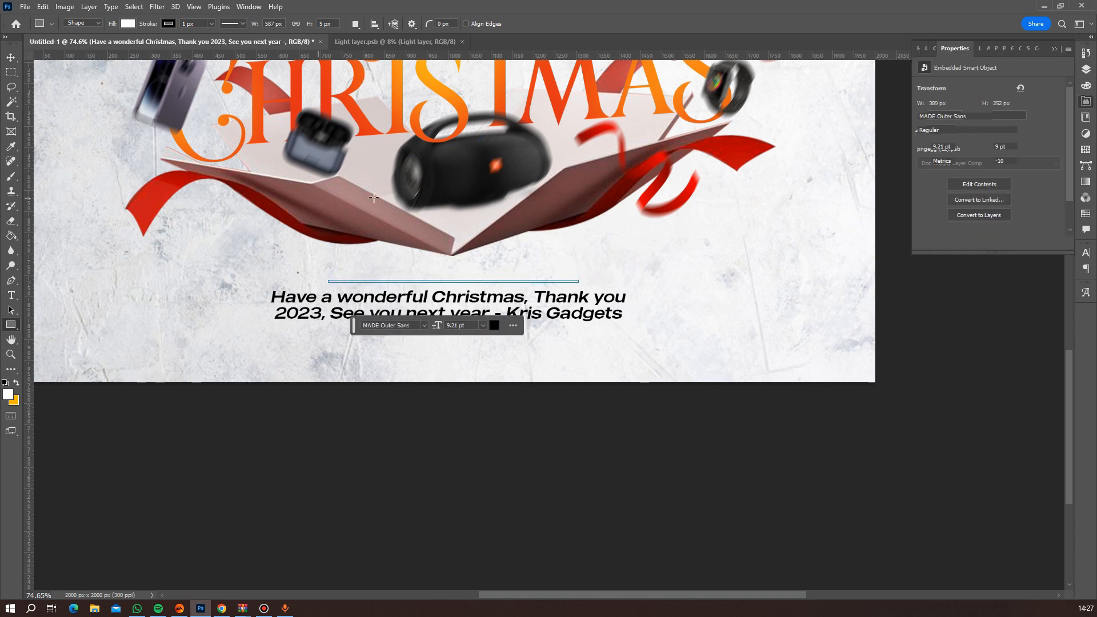
Remove the thin rectangle's stroke and fill it with the recently used bright red.
scroll(436, 269, up, 5)
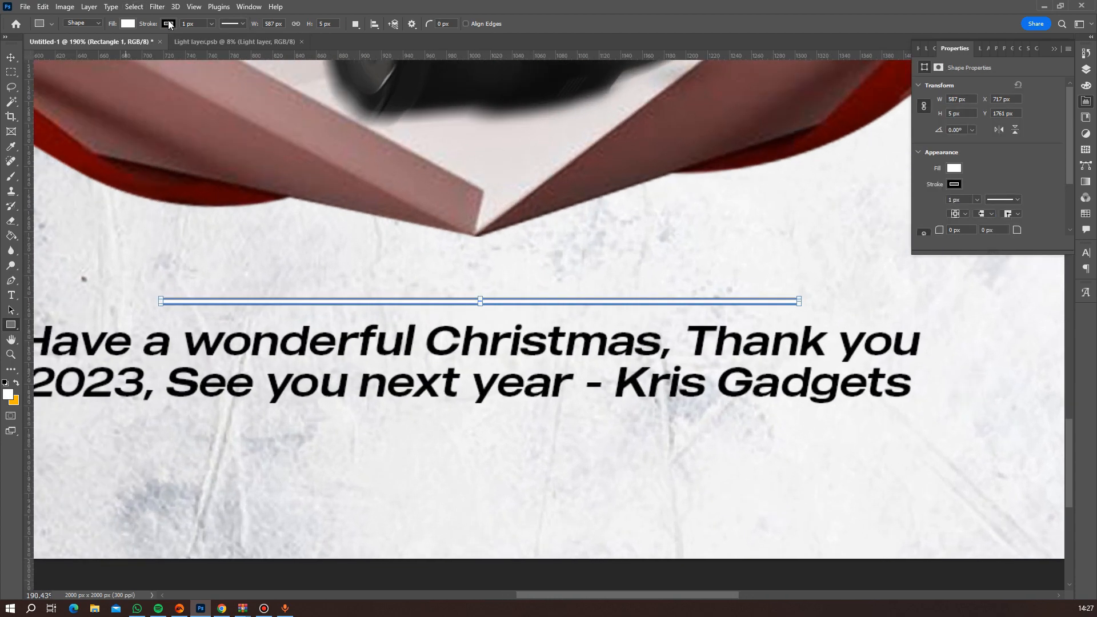
click(169, 24)
click(103, 45)
click(129, 24)
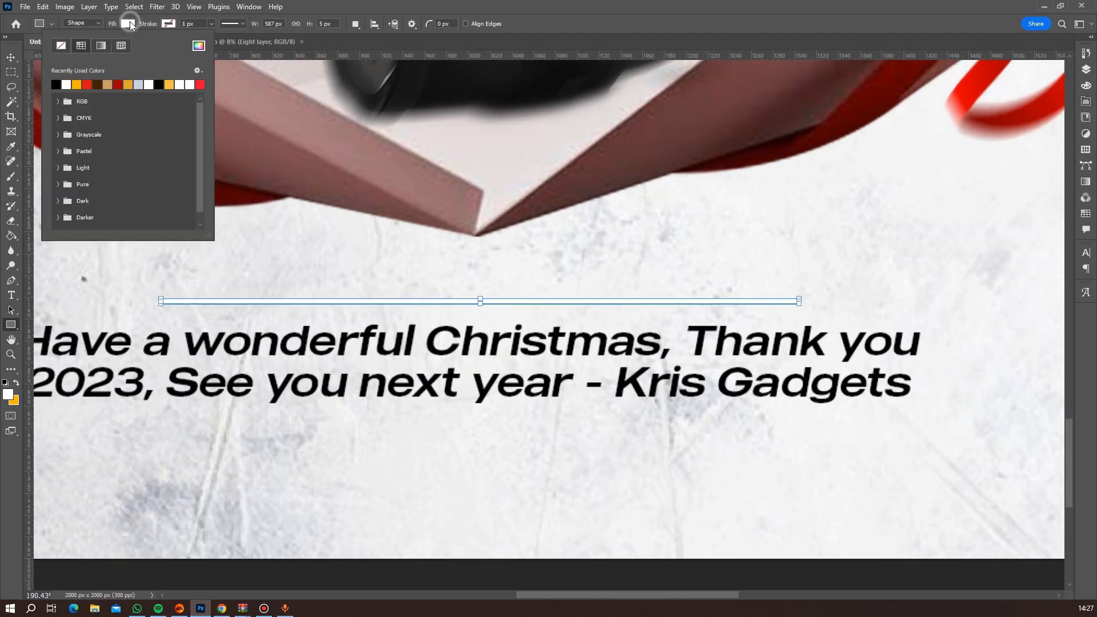
click(86, 85)
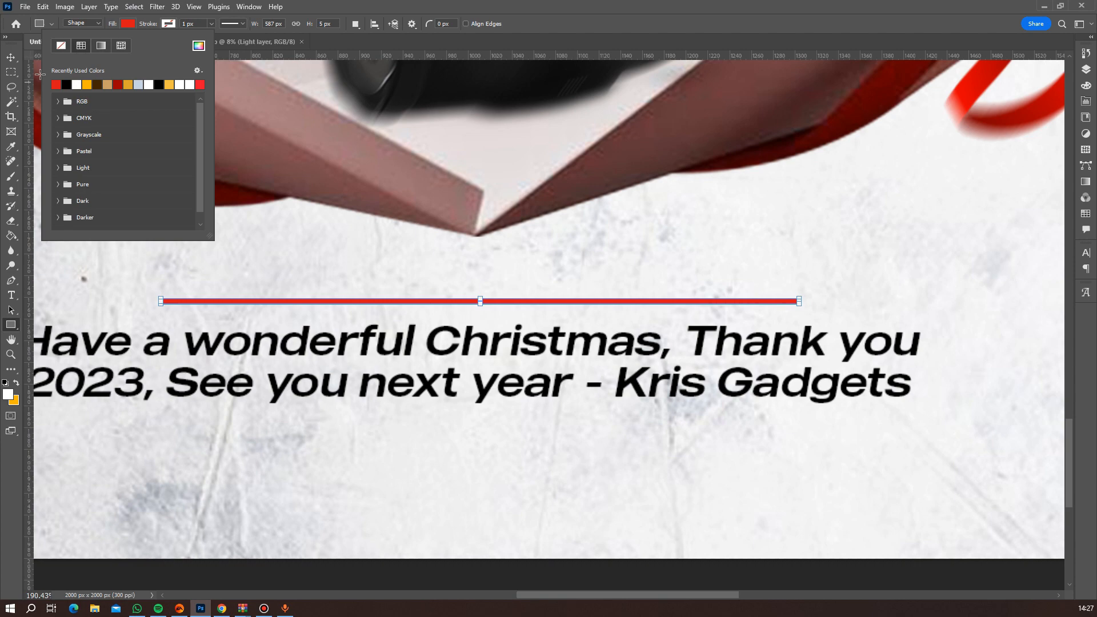
click(11, 57)
Thin the red line above the greeting text by raising its lower edge slightly, and apply the transform.
scroll(396, 285, up, 3)
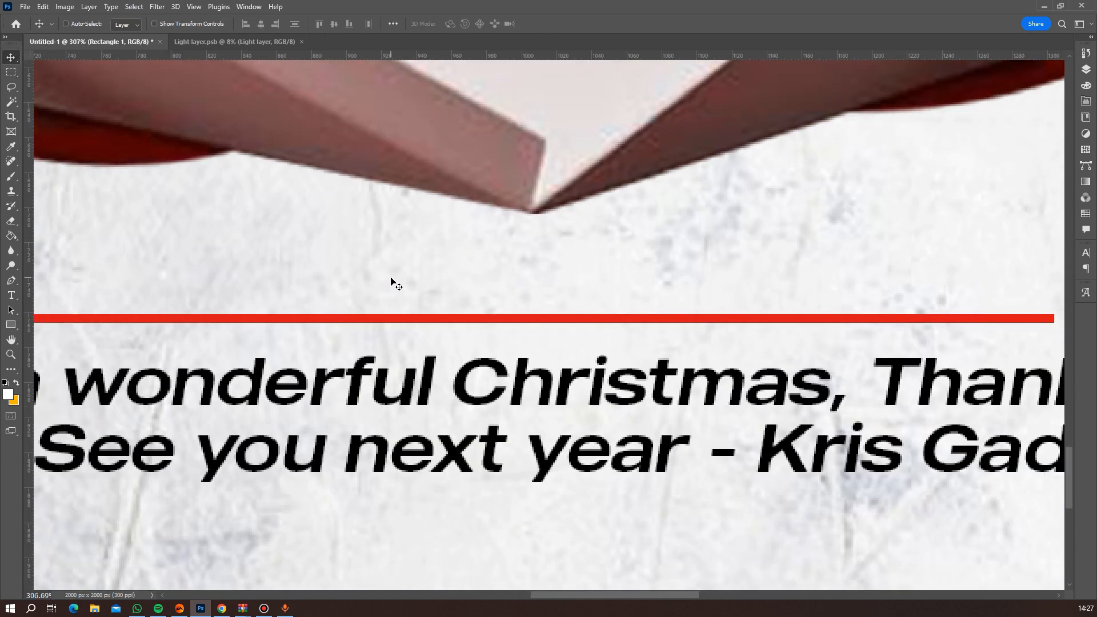
key(ctrl+t)
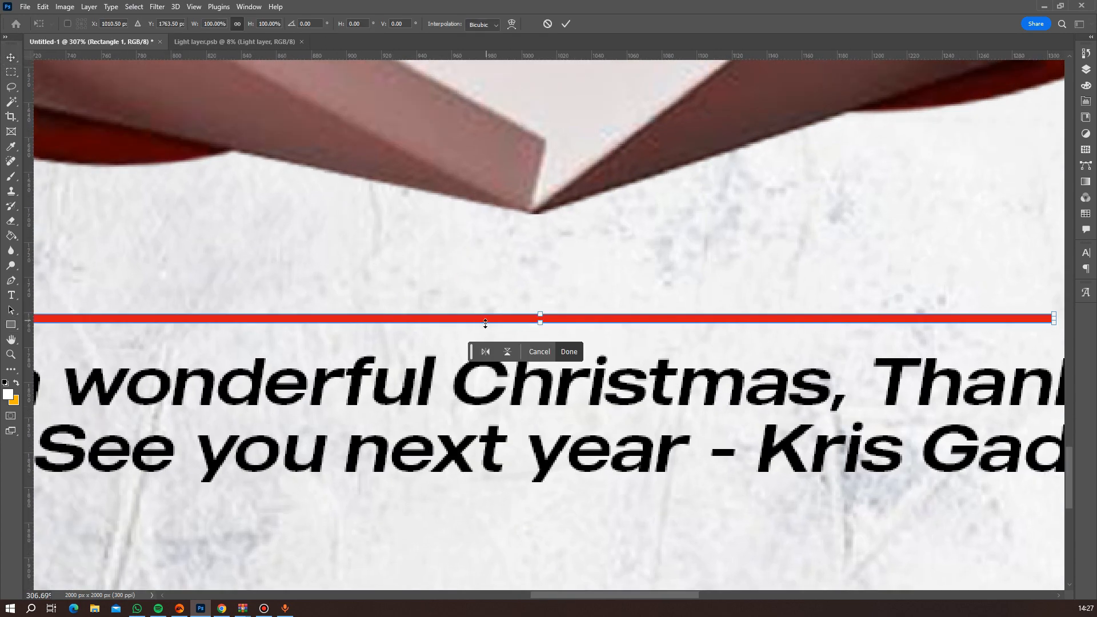
drag(539, 324, 539, 320)
key(Return)
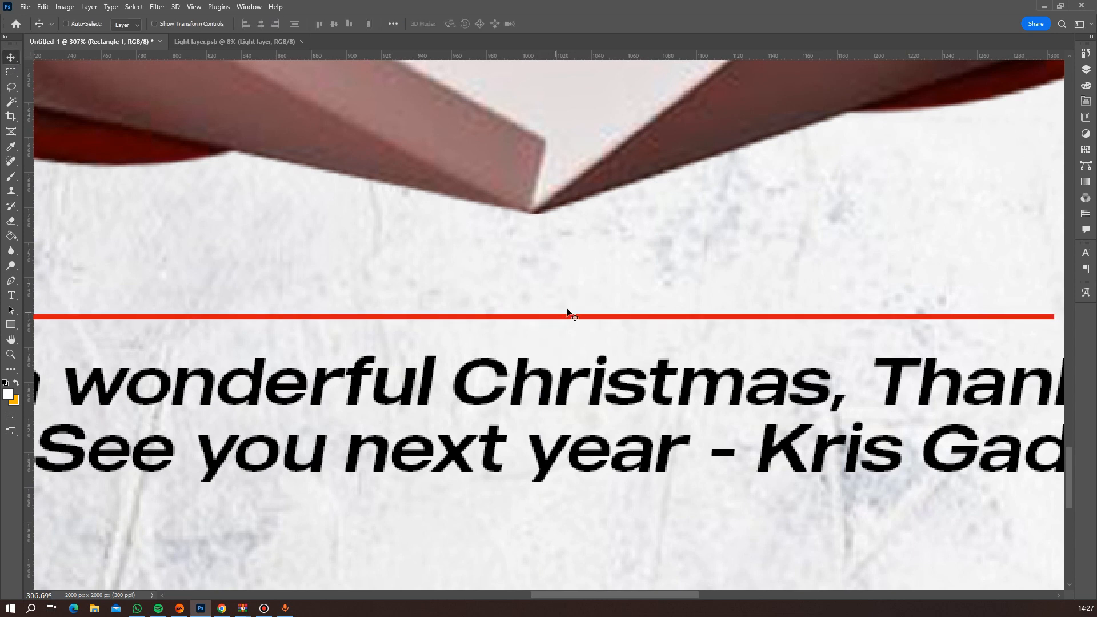
Center the red line horizontally on the canvas and clear the selection.
scroll(567, 313, down, 5)
key(ctrl+a)
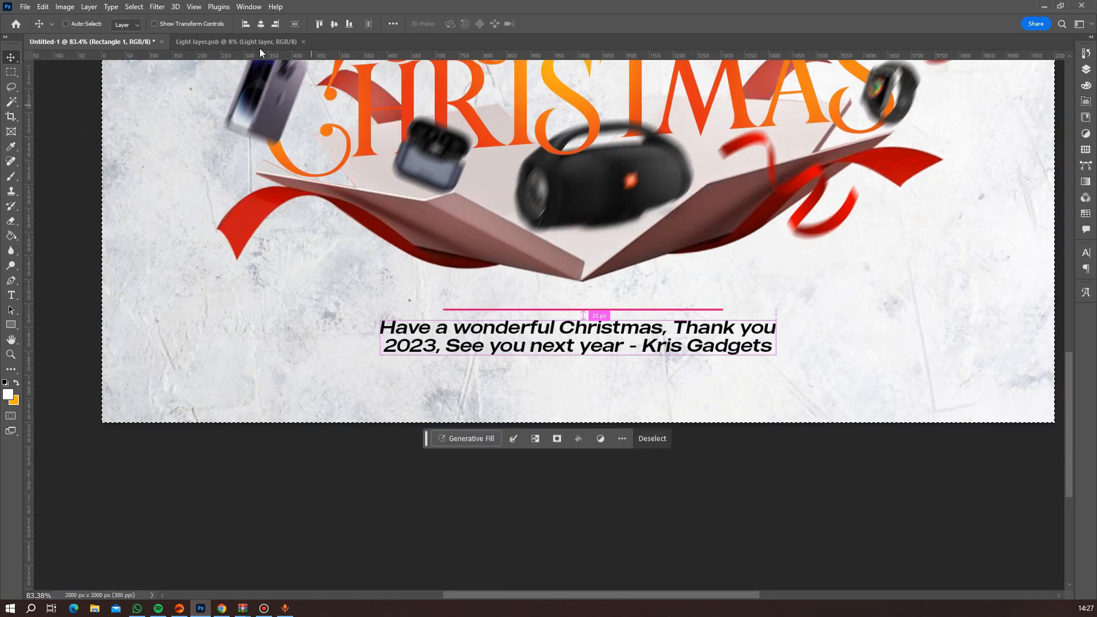
click(262, 30)
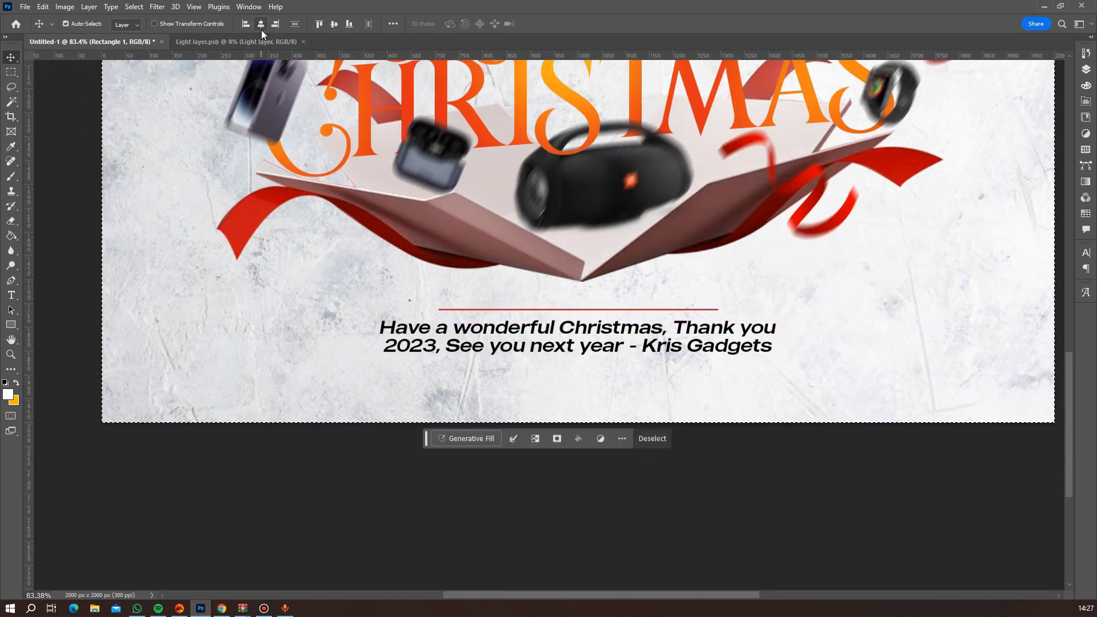
key(ctrl+d)
Duplicate the red line and nudge the copy straight down to just below the greeting text's second line.
key(ctrl+j)
key(Down)
key(Down)
key(Down)
key(Down)
key(Down)
key(Down)
key(Down)
key(Down)
key(Down)
key(Down)
key(Down)
key(Down)
key(Down)
key(Down)
key(Down)
key(Down)
key(Down)
key(Down)
key(Down)
key(Down)
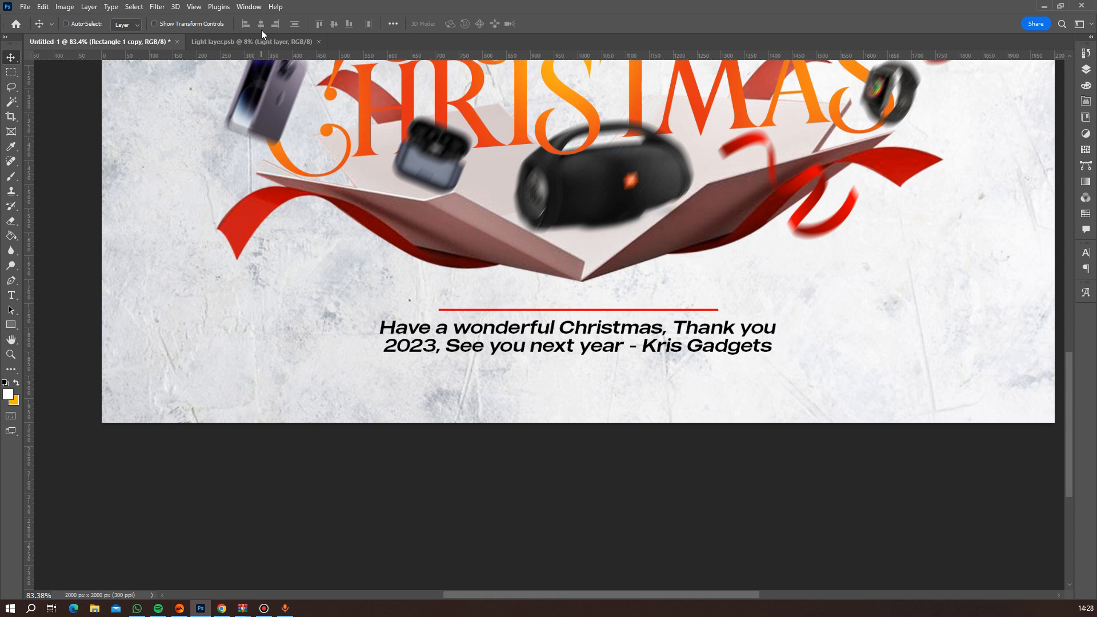
key(Down)
key(Down)
key(Down)
key(Down)
key(Down)
key(Down)
key(Down)
key(Down)
key(Down)
key(Down)
key(Down)
key(Down)
key(Down)
key(Down)
key(Down)
key(Down)
key(Down)
key(Down)
key(Down)
key(Down)
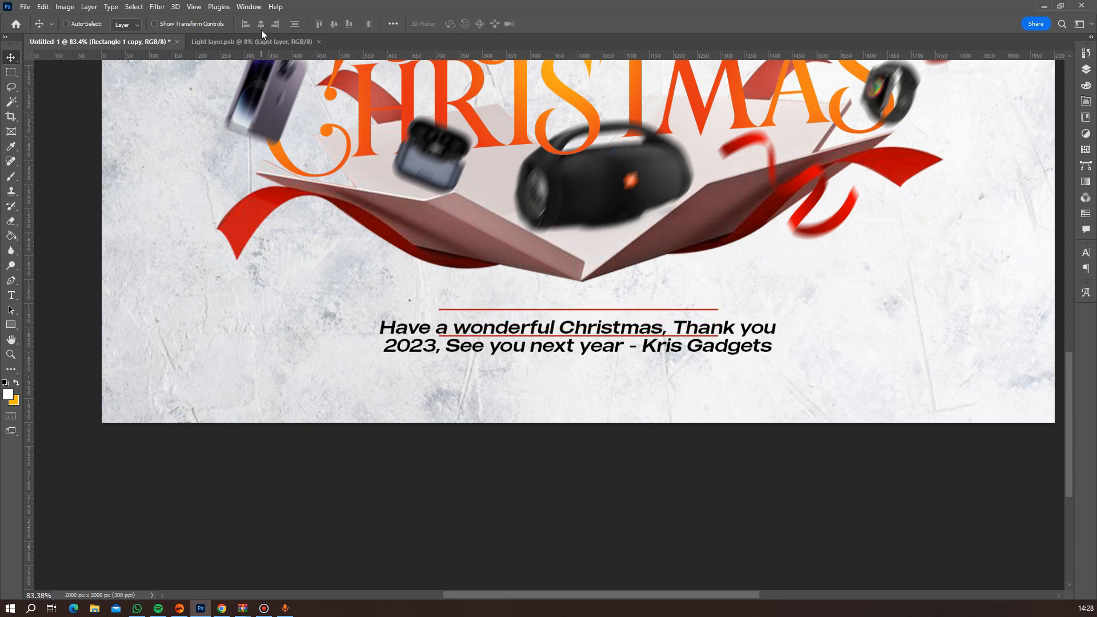
key(Down)
key(Down)
key(Down)
key(Down)
key(Down)
key(Down)
key(Down)
key(Down)
key(Down)
key(Down)
key(Down)
key(Down)
key(Down)
key(Down)
key(Down)
key(Down)
key(Down)
key(Down)
key(Down)
key(Down)
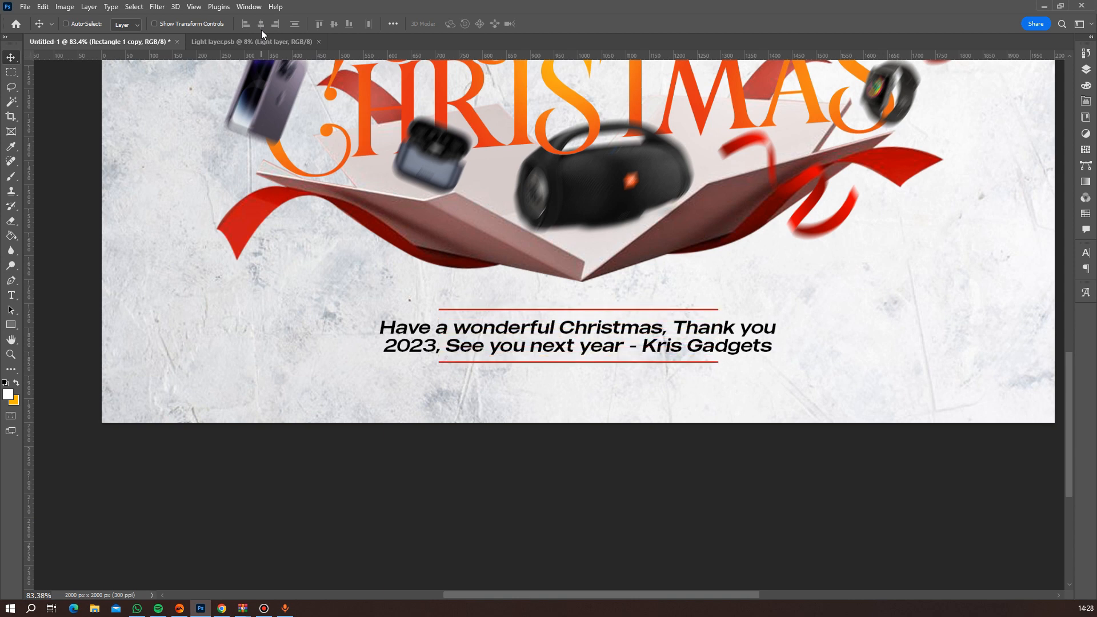
key(Up)
key(Up)
key(Up)
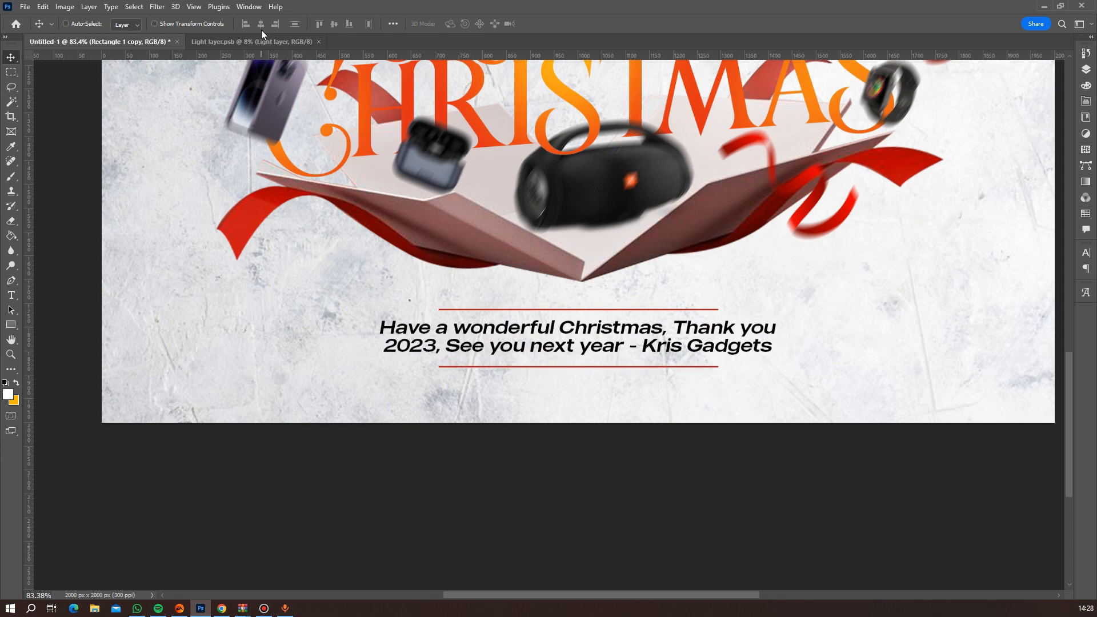
Place the closed gift box image "klipartz.com (3)" as an embedded file in the flyer.
scroll(612, 261, down, 14)
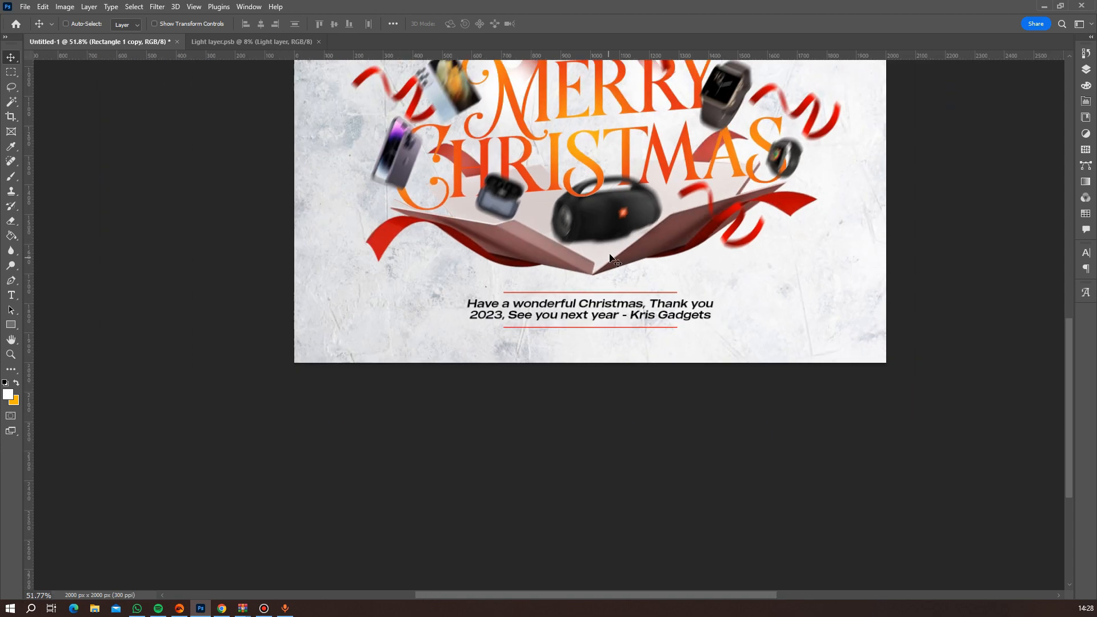
scroll(635, 230, down, 2)
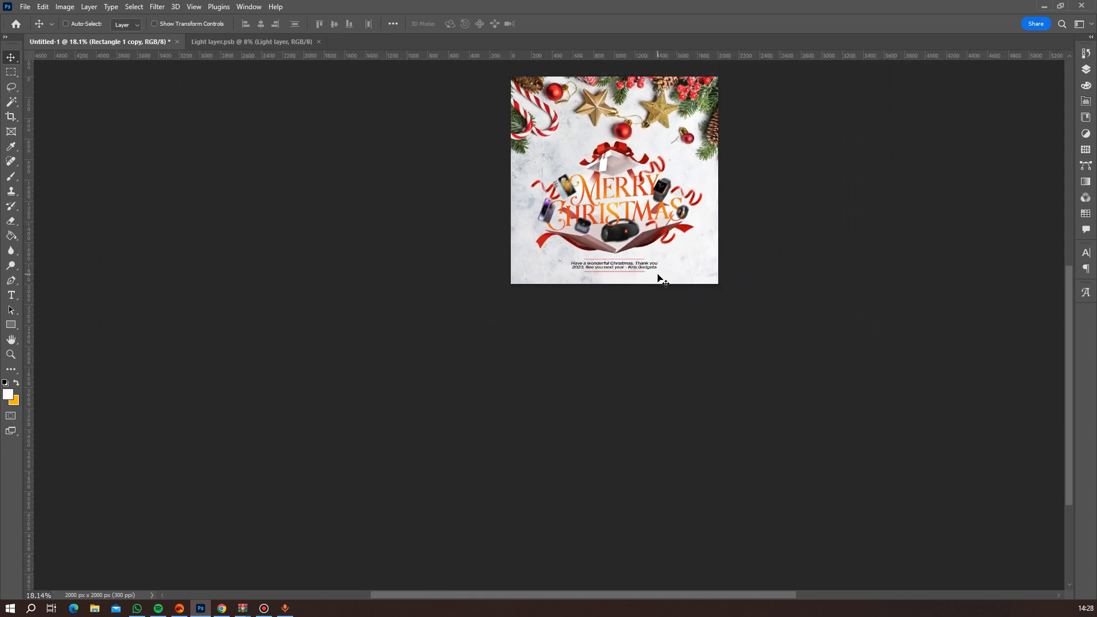
scroll(557, 235, up, 3)
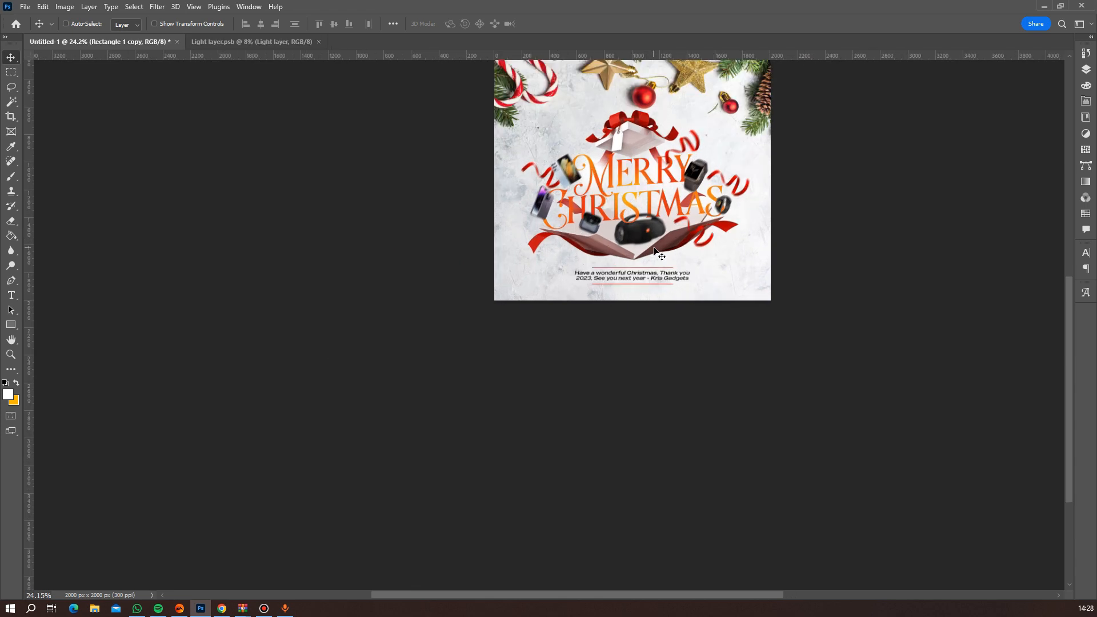
click(27, 7)
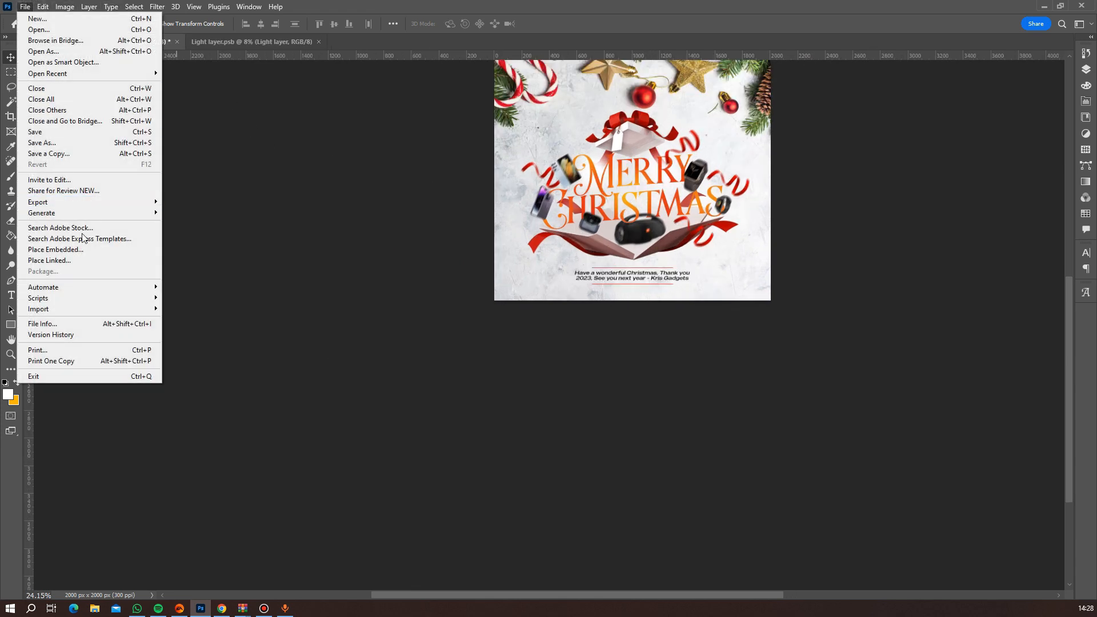
click(81, 248)
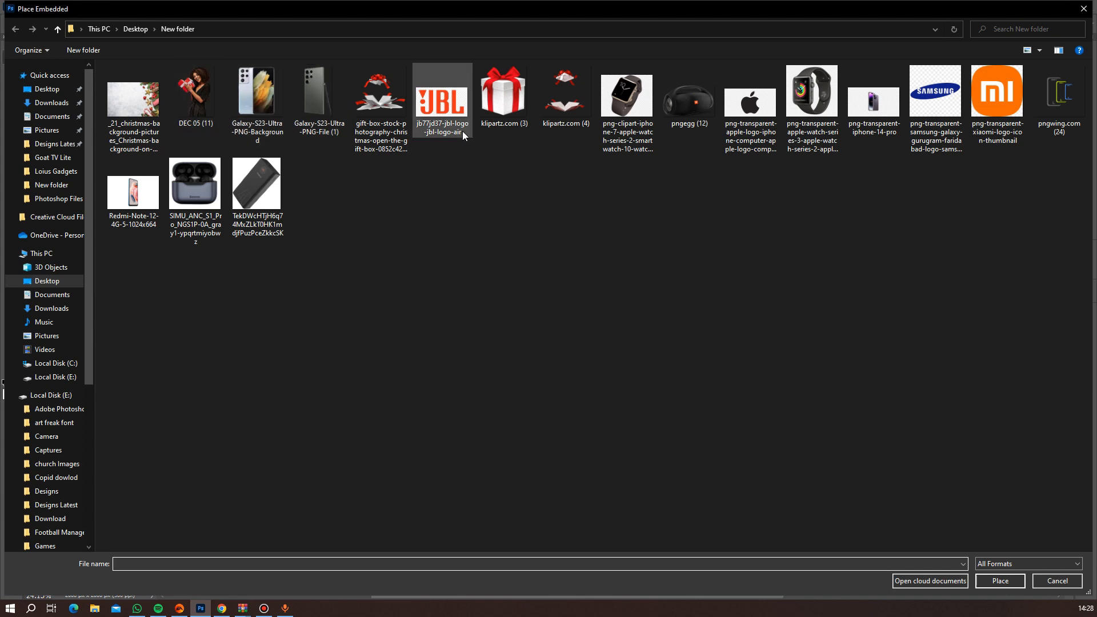
double_click(510, 103)
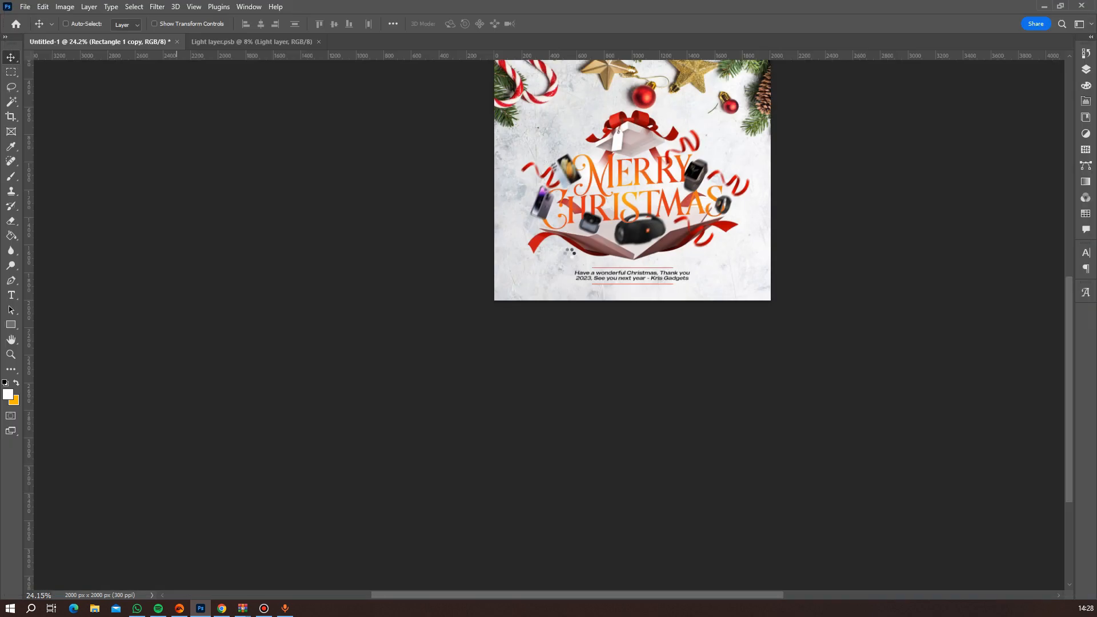
Scale the placed gift box to about 6.33%, rotate it about 33°, and center it on the canvas's lower-left corner.
drag(757, 317, 608, 300)
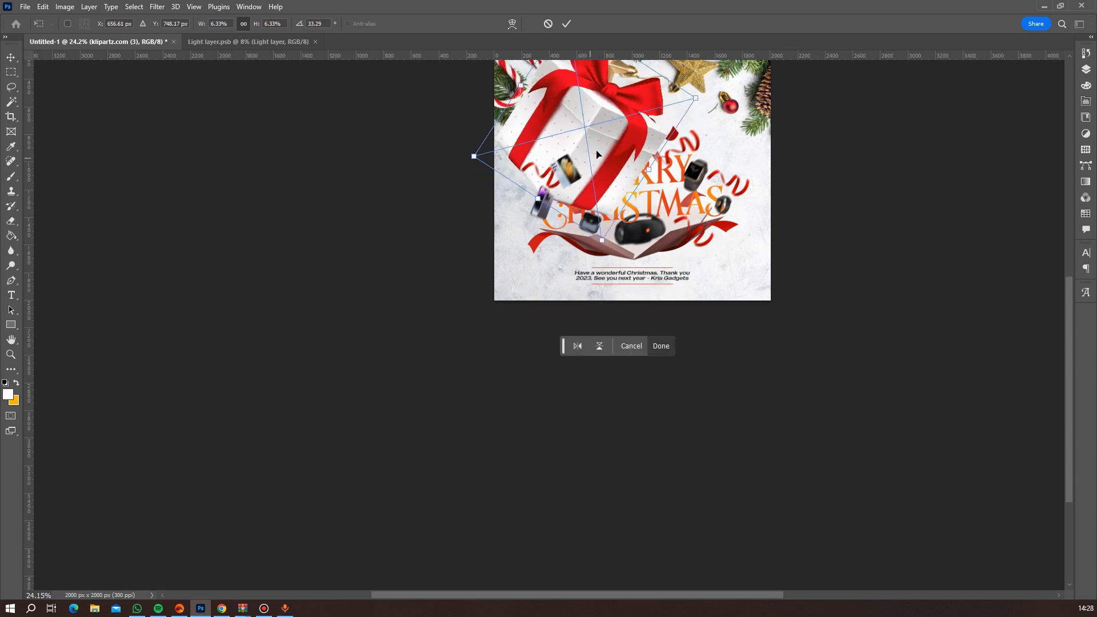
drag(602, 166, 509, 327)
key(Return)
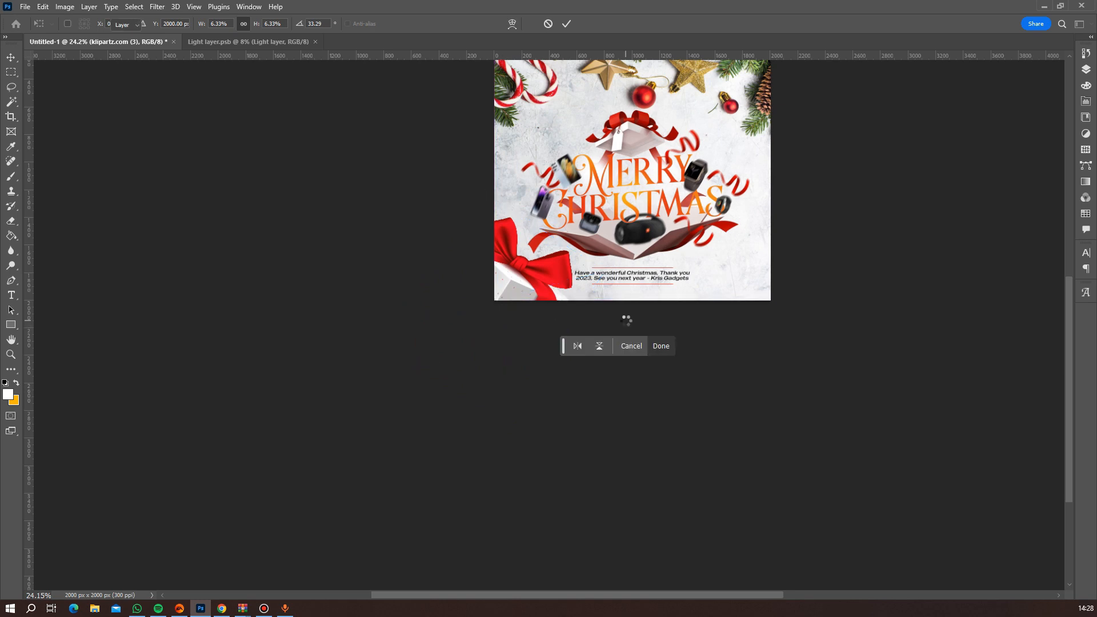
Apply a Gaussian Blur with a radius of 12 pixels to the corner gift box.
scroll(792, 286, down, 2)
scroll(791, 286, up, 3)
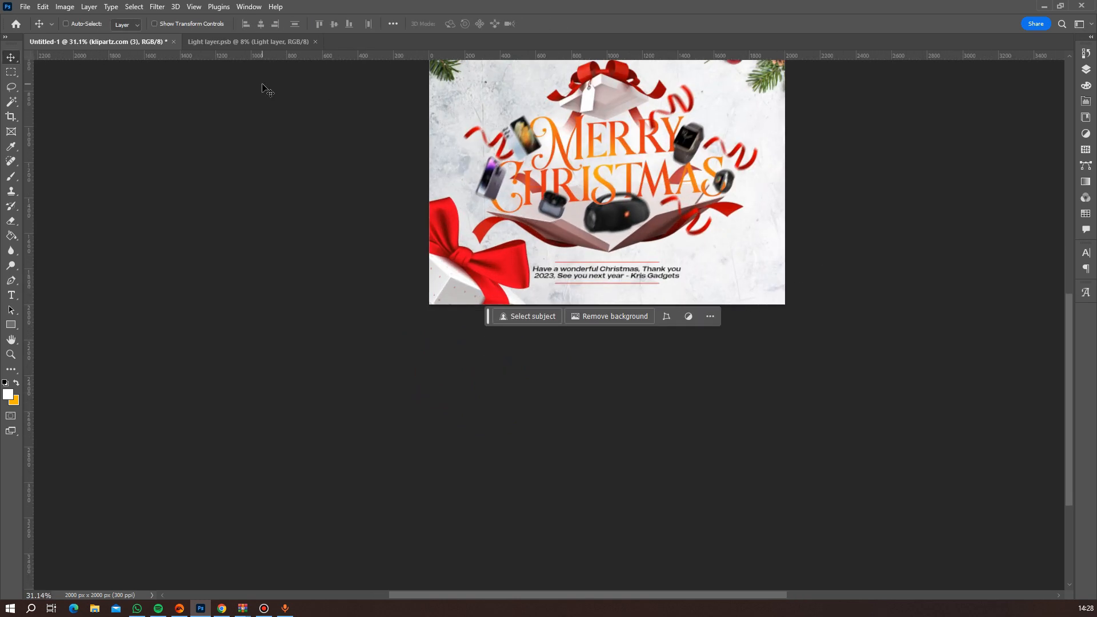
click(160, 6)
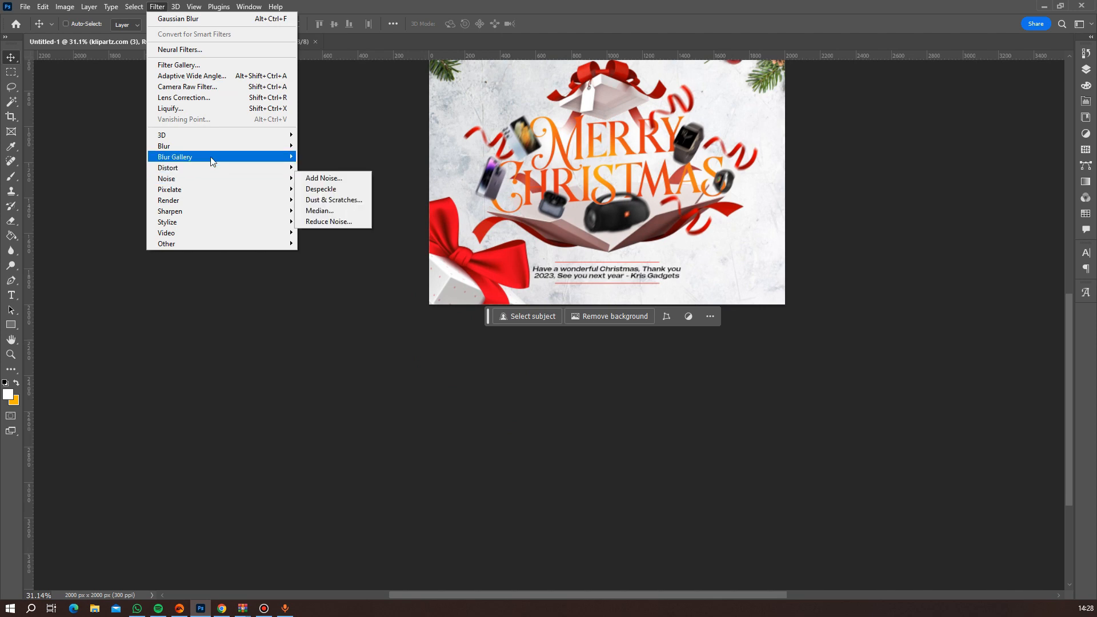
mouse_move(216, 149)
click(340, 186)
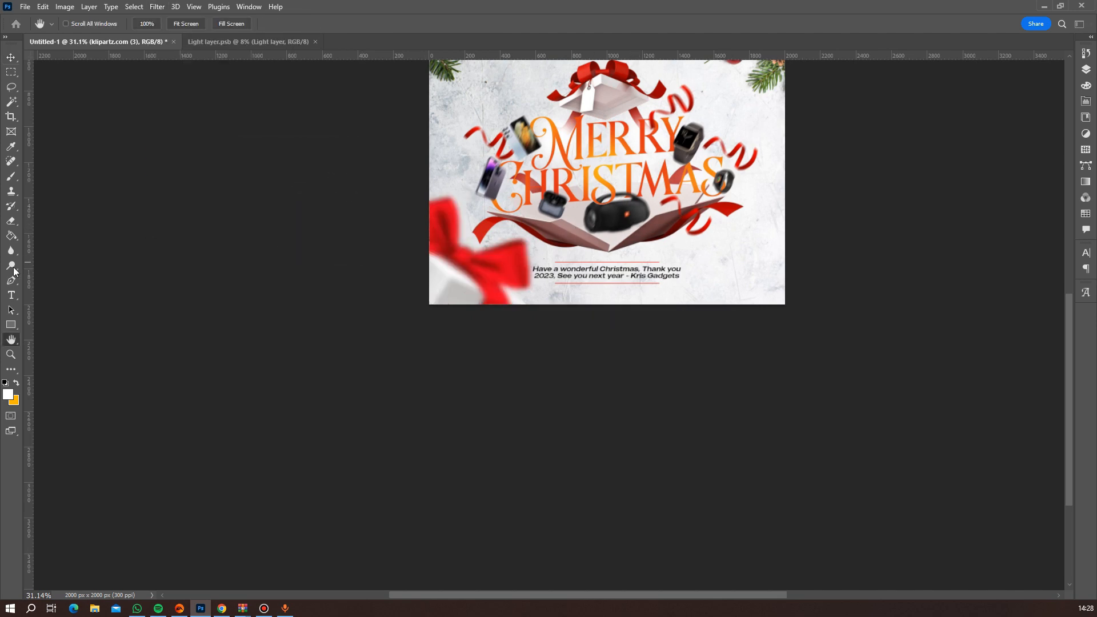
drag(467, 288, 704, 364)
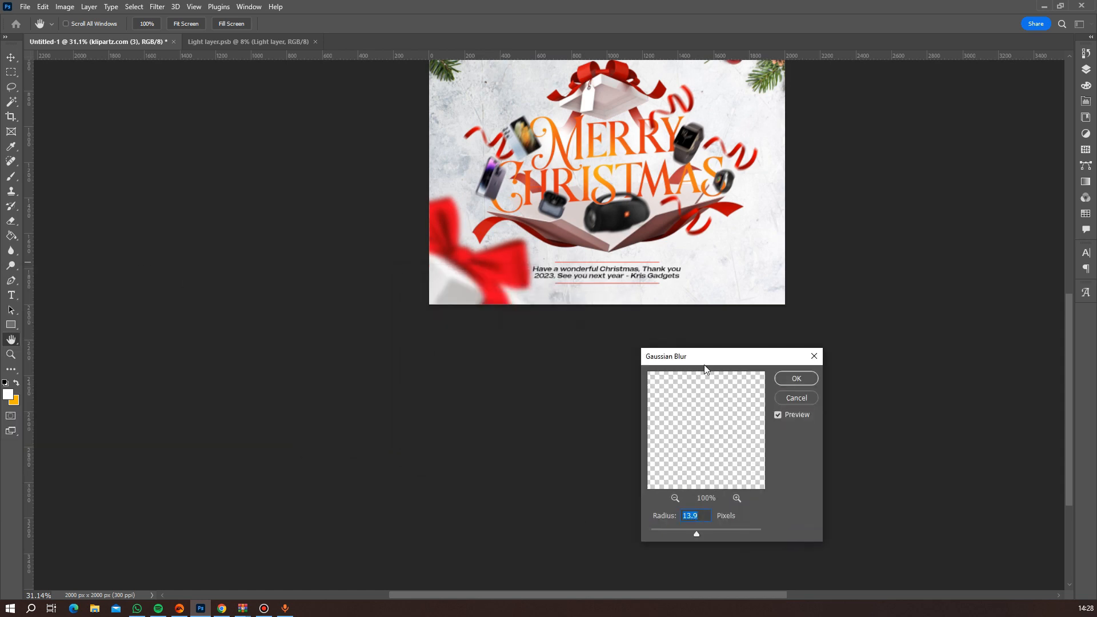
text(12)
key(Return)
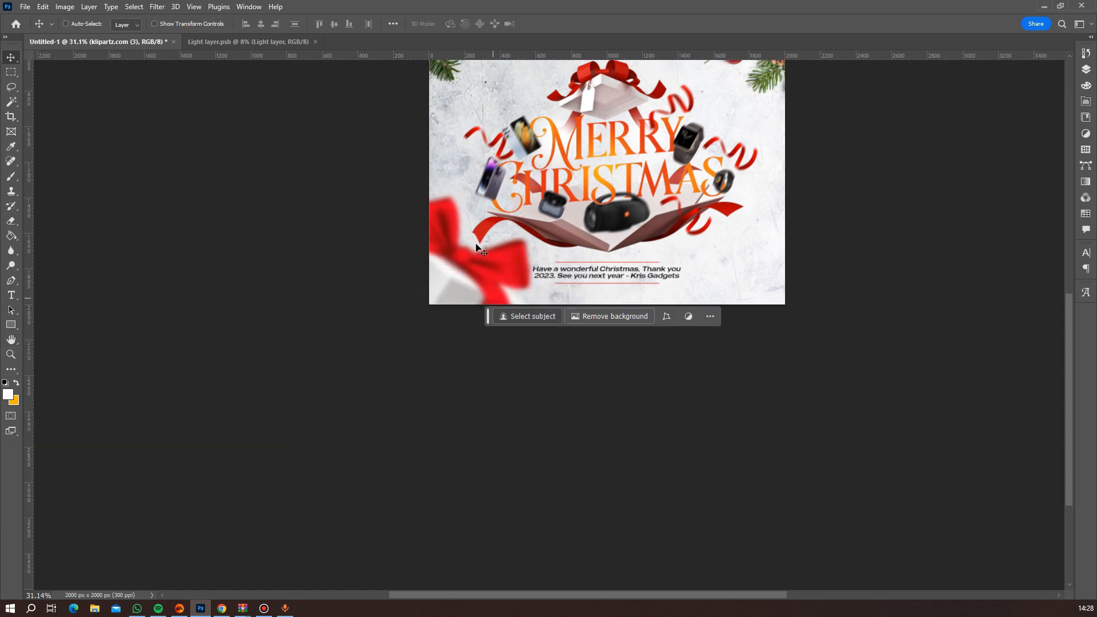
scroll(558, 222, down, 9)
scroll(753, 269, up, 4)
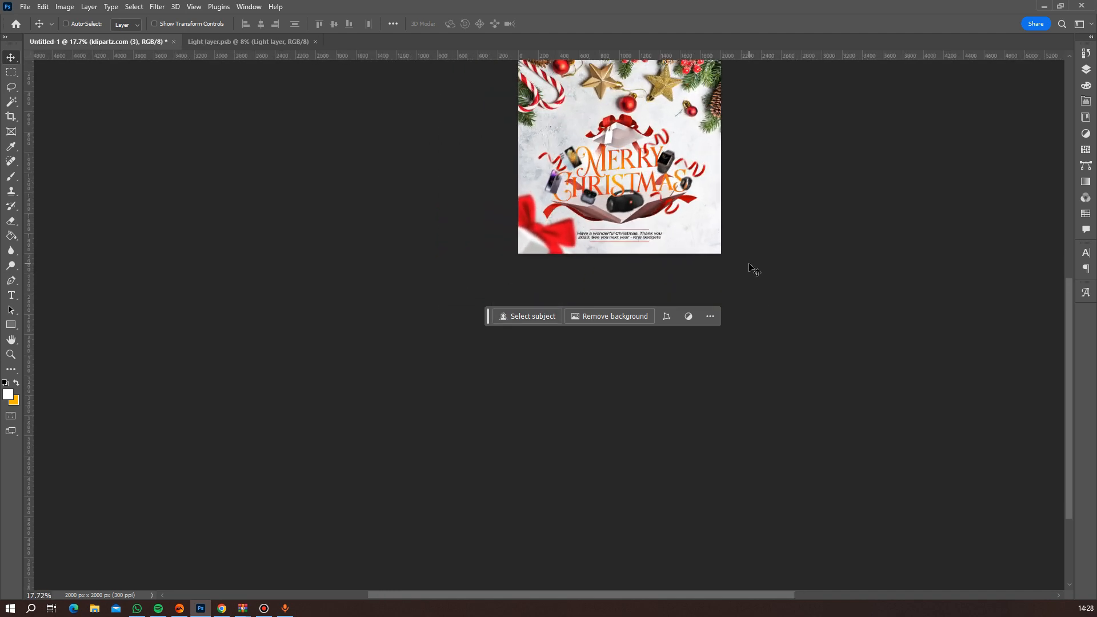
scroll(620, 244, up, 2)
scroll(620, 245, up, 2)
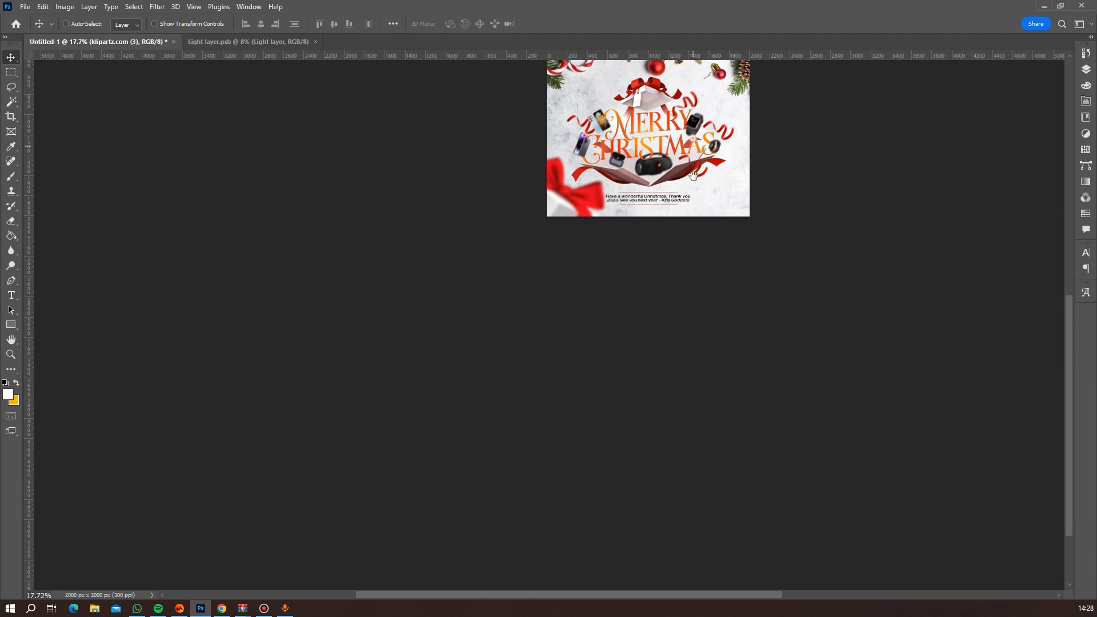
Hide and show the "Gift items" layer to examine which objects in the flyer it contains.
drag(692, 138, 699, 332)
scroll(726, 357, up, 2)
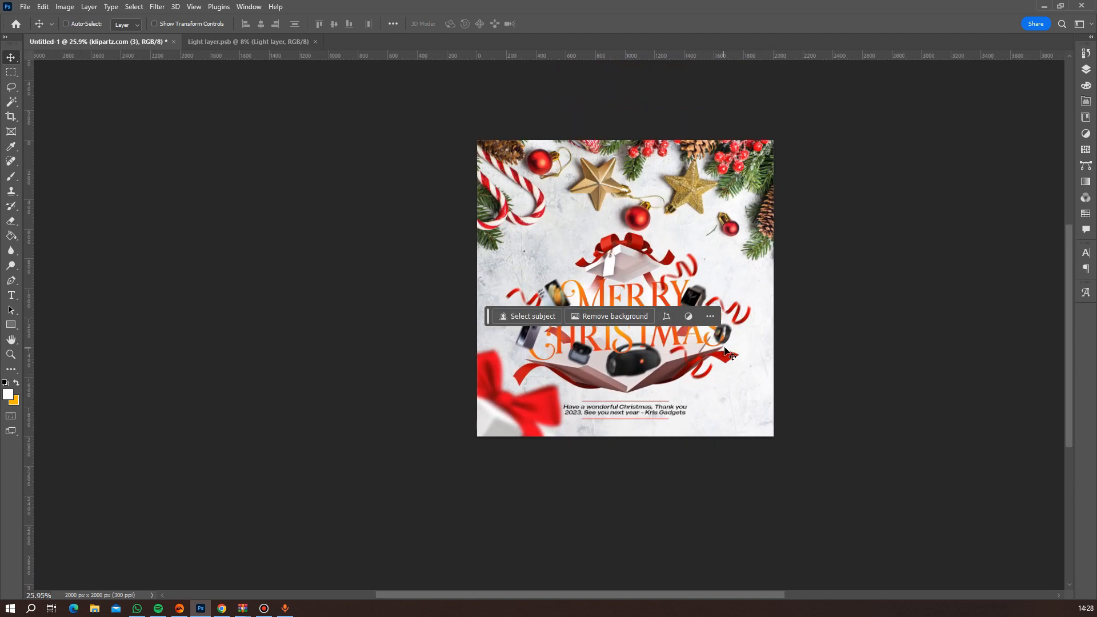
click(1086, 70)
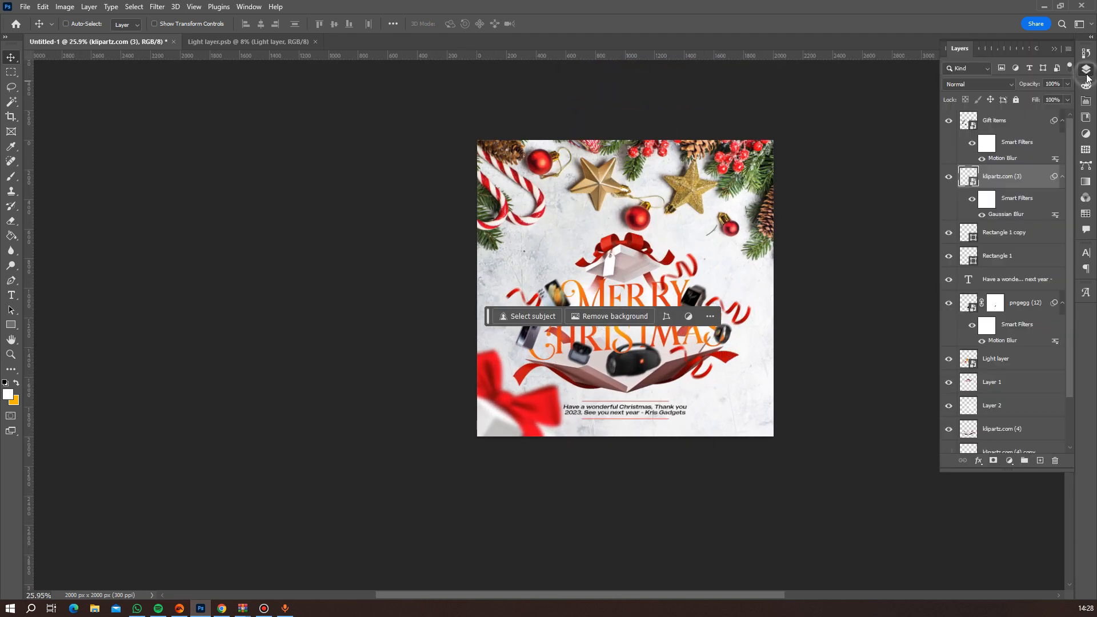
click(993, 121)
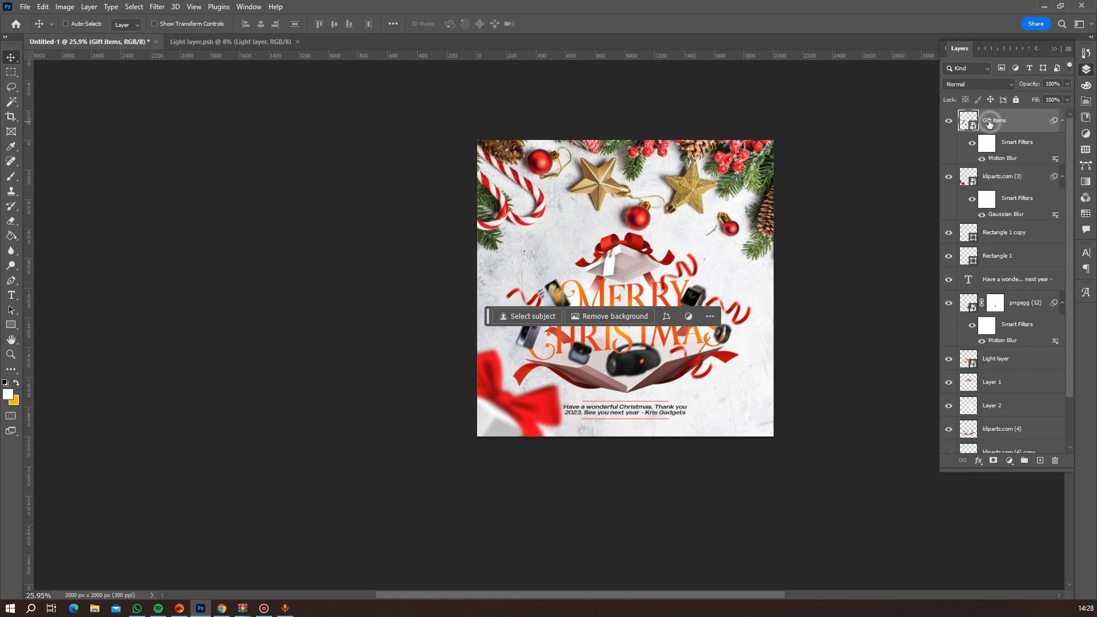
click(948, 121)
click(948, 121)
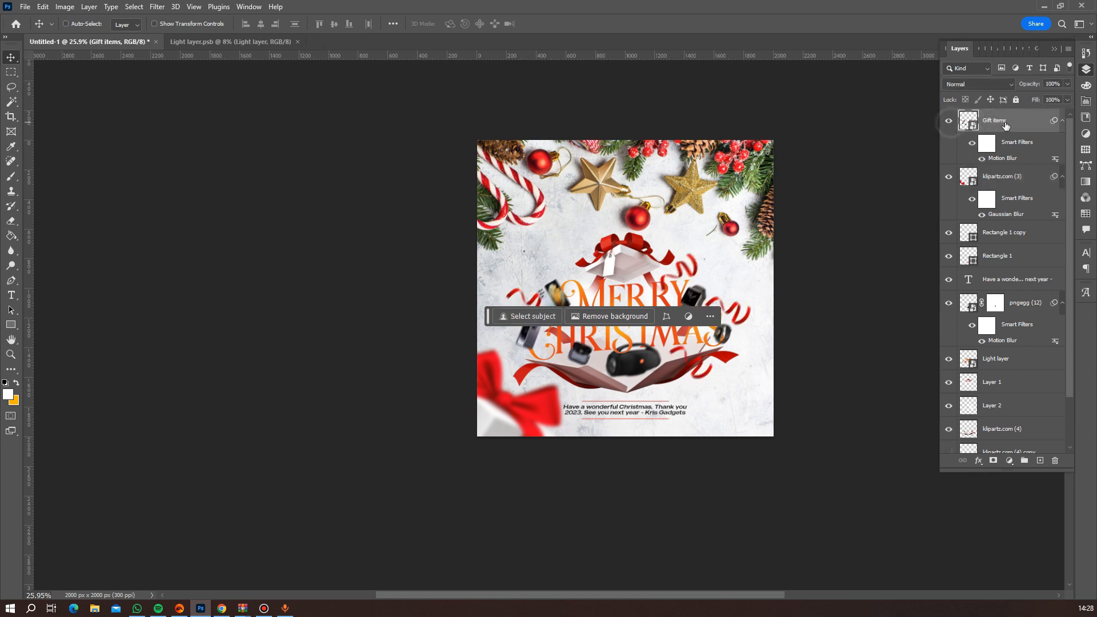
click(948, 121)
drag(489, 320, 578, 491)
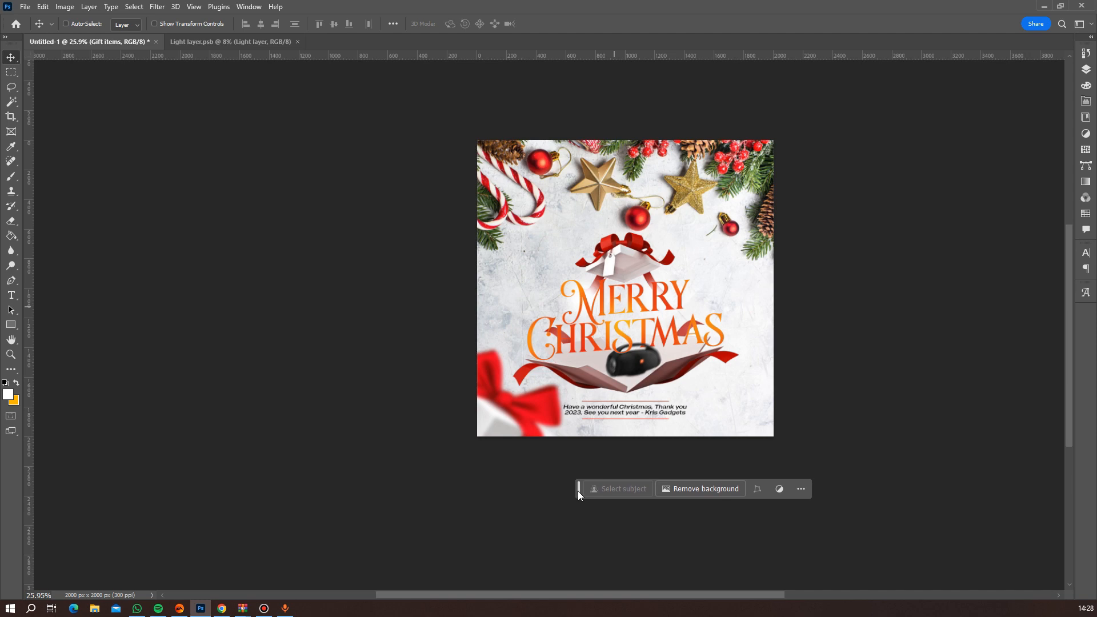
click(1085, 69)
click(949, 121)
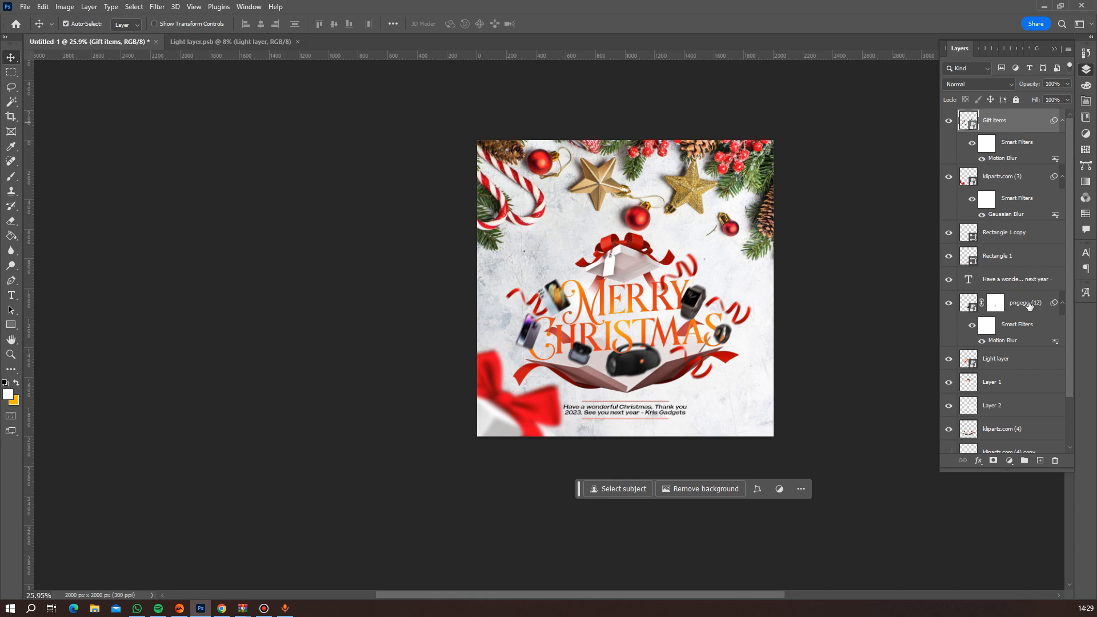
Identify the layer holding the Merry Christmas lettering by toggling its visibility, and rename it "text layer".
click(1006, 359)
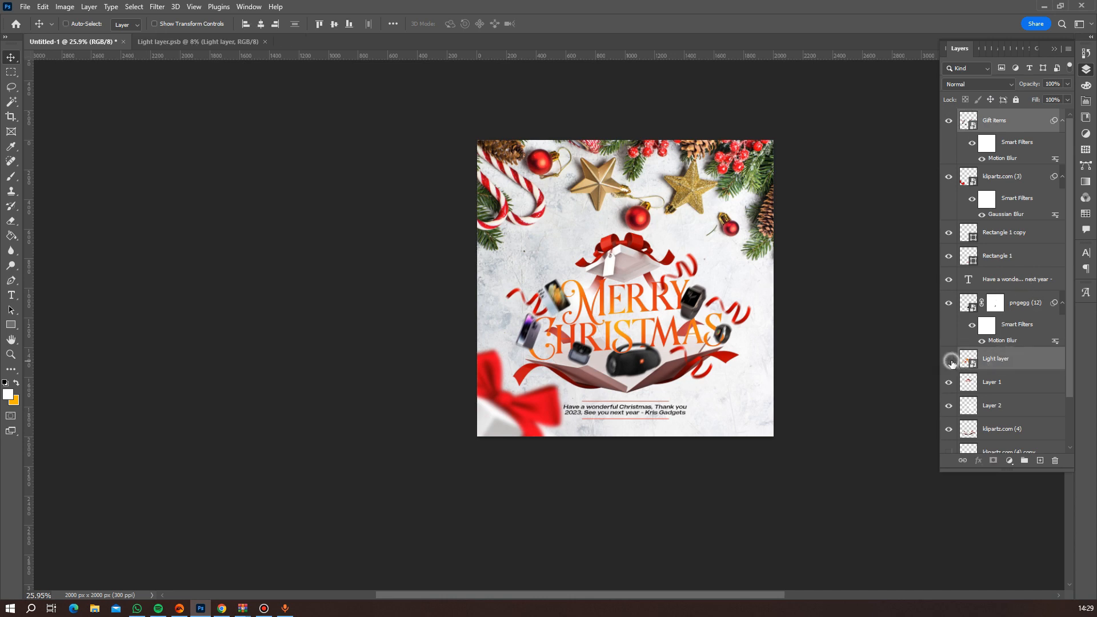
click(949, 359)
click(949, 359)
click(949, 359)
click(949, 359)
click(949, 359)
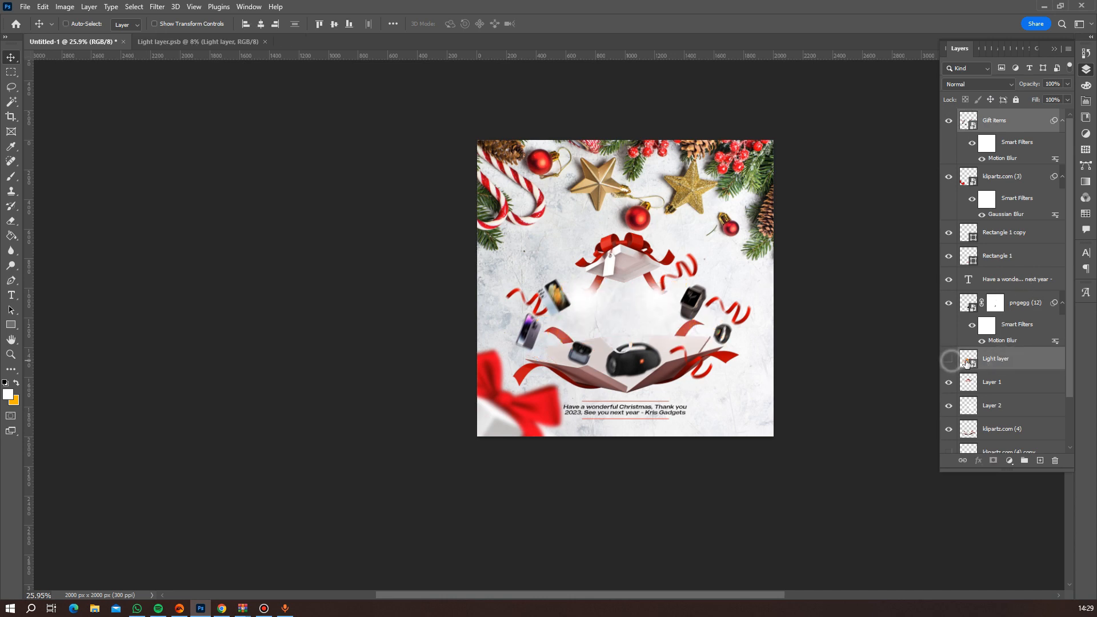
double_click(992, 358)
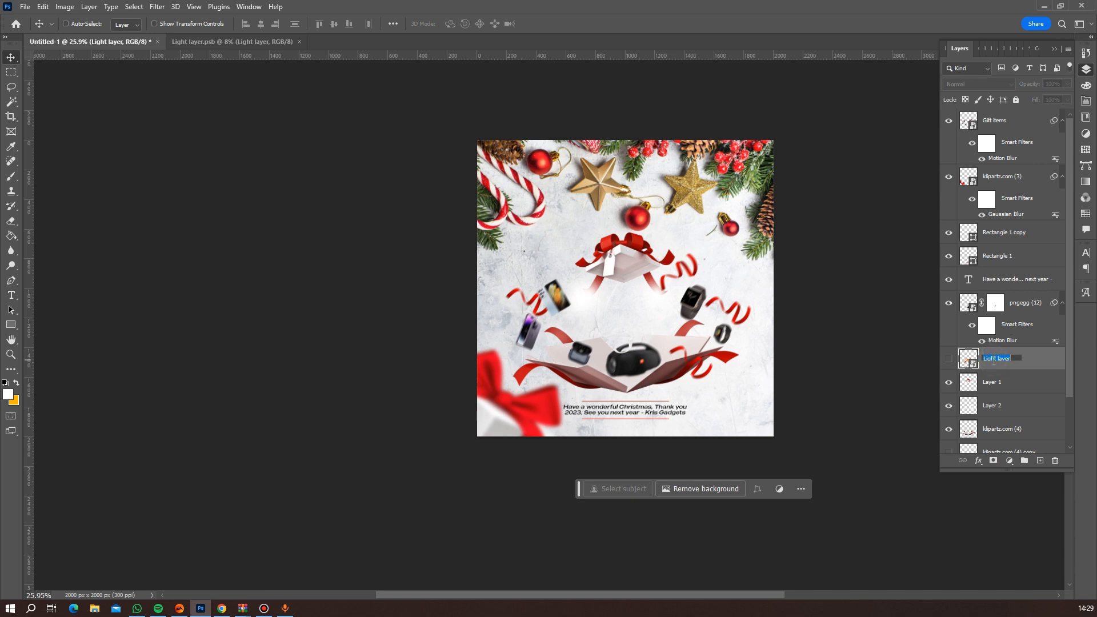
text(tex)
key(Return)
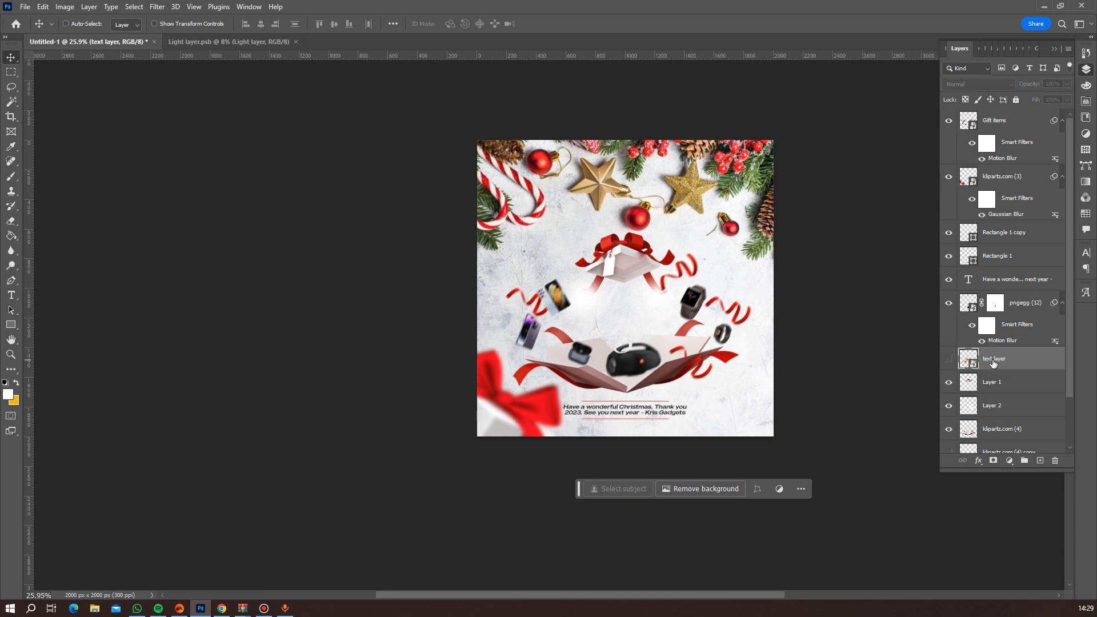
click(949, 359)
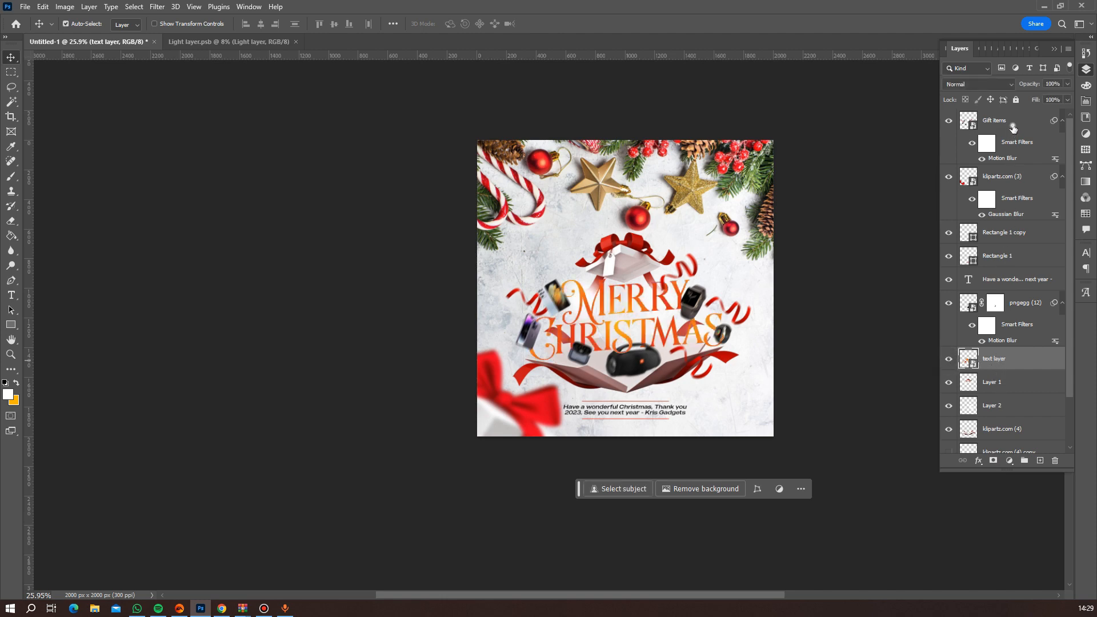
Group the layers Gift items, pngegg (12), text layer, Layer 1, Layer 2 and klipartz.com (4).
ctrl+click(1012, 126)
ctrl+click(1003, 386)
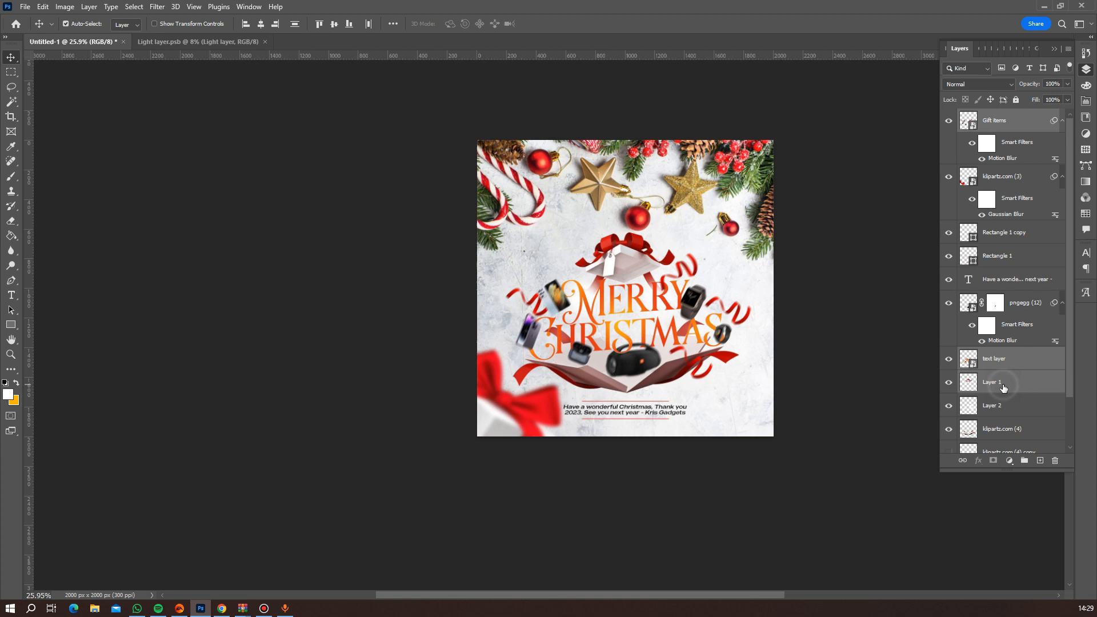
ctrl+click(999, 430)
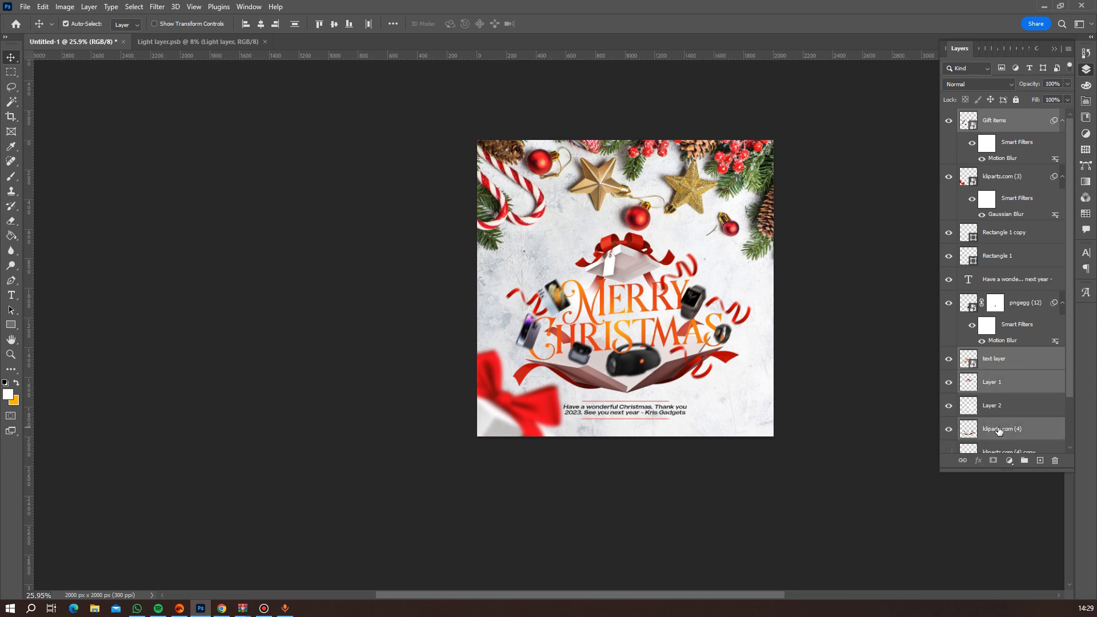
ctrl+click(1001, 406)
scroll(1016, 414, down, 2)
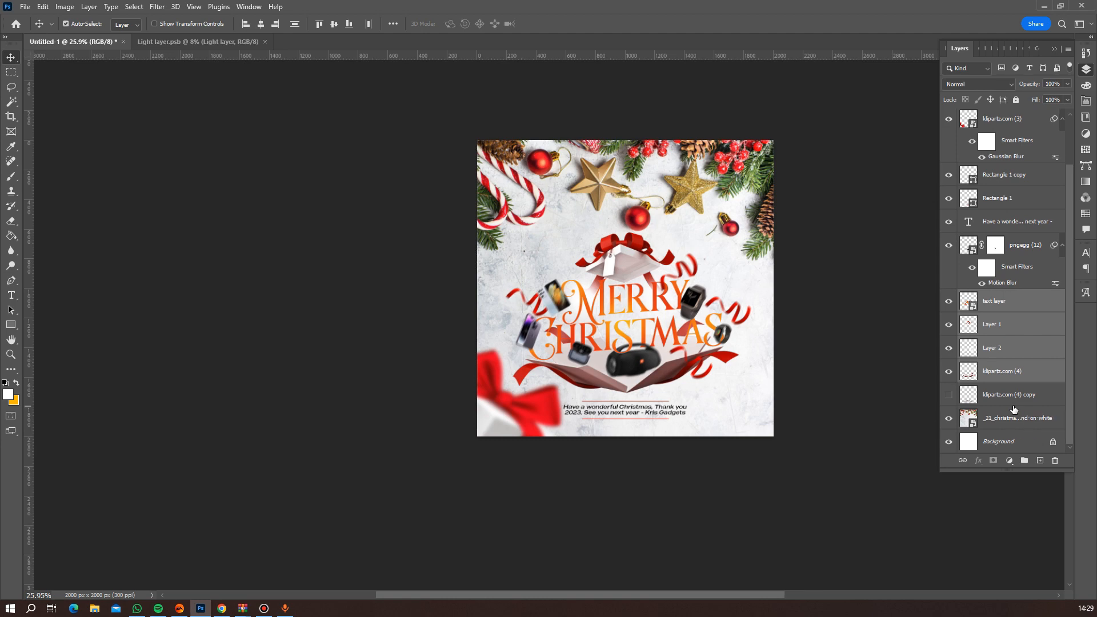
key(ctrl+g)
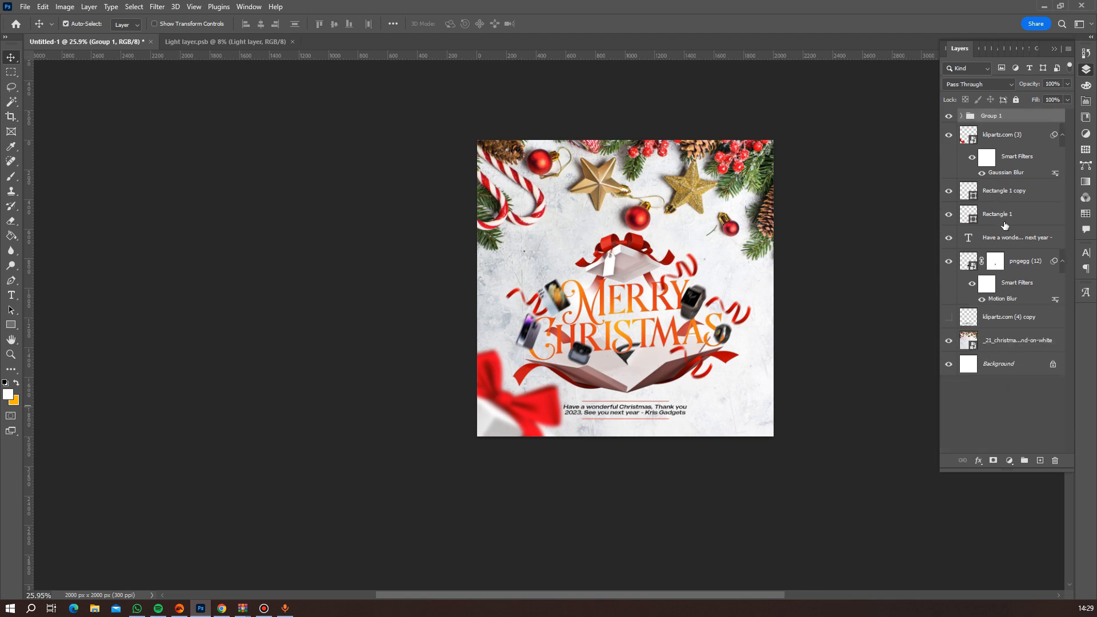
key(ctrl+shift+g)
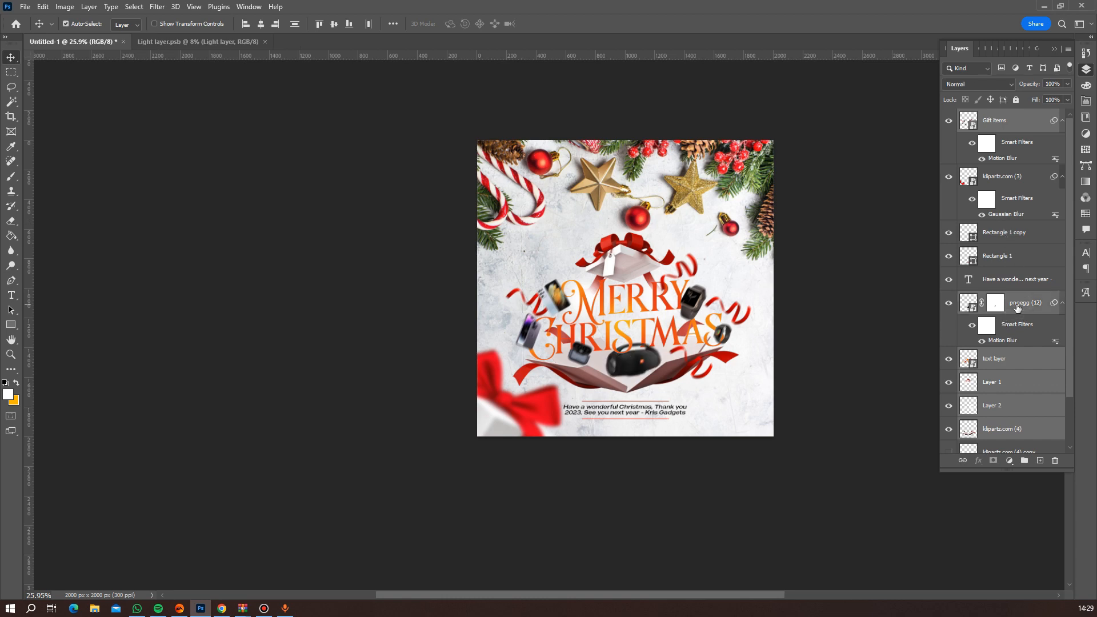
key(ctrl+g)
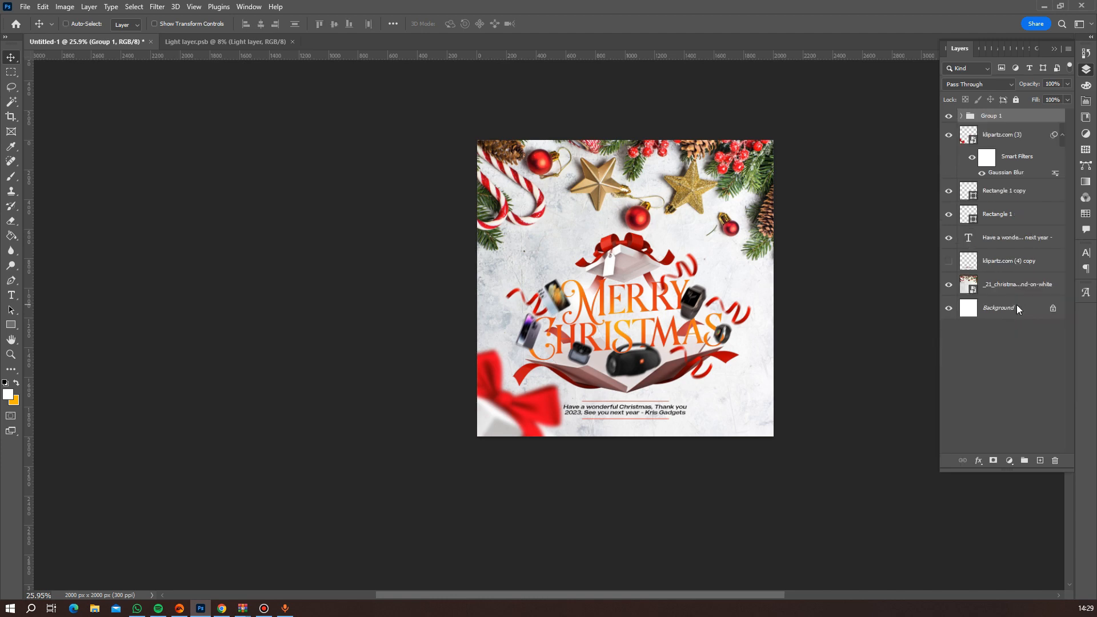
Scale the gift box and lettering group to 94.95% and shift it slightly upward, away from the greeting text.
key(ctrl+t)
key(Up)
key(Up)
key(Up)
key(Up)
key(Up)
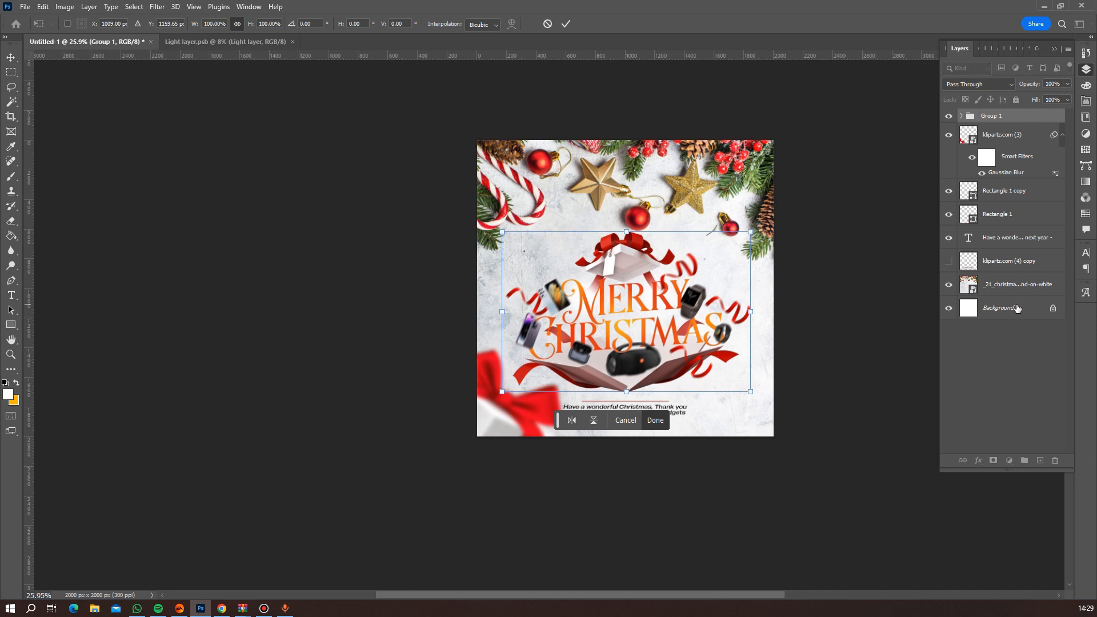
key(Up)
key(Up)
key(Up)
key(Up)
key(Up)
key(Up)
key(Up)
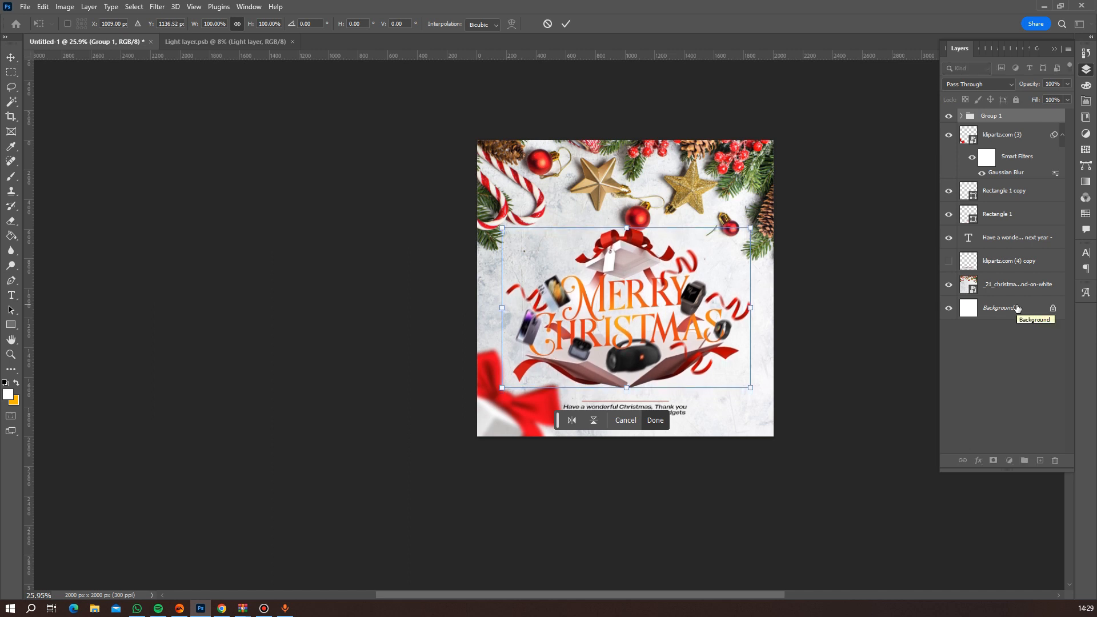
key(Down)
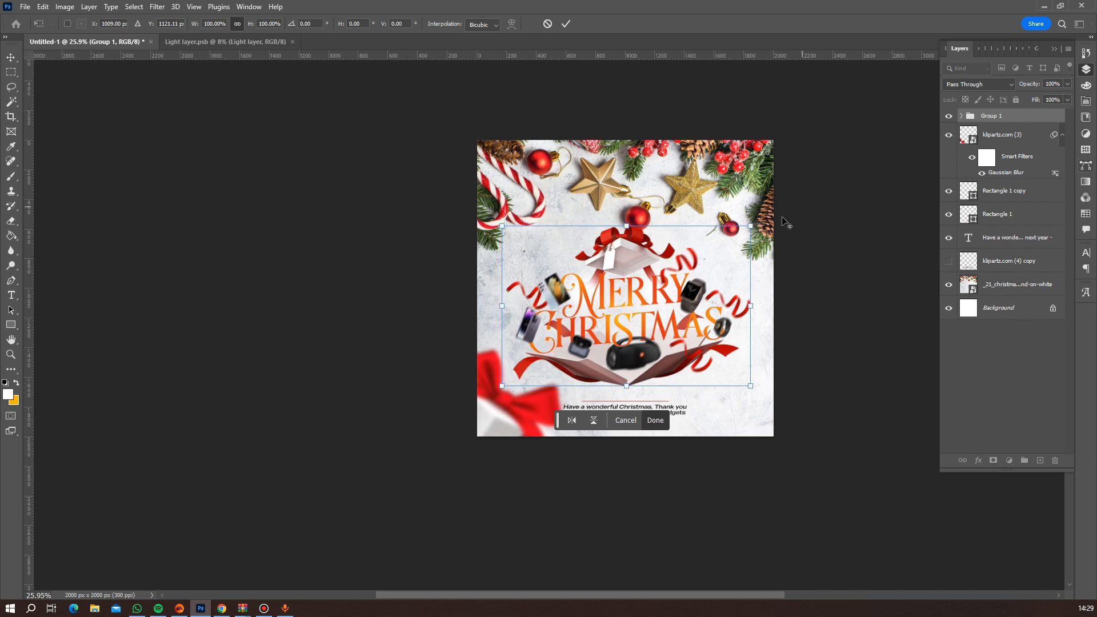
drag(750, 226, 744, 230)
key(Down)
key(Down)
key(Down)
key(Down)
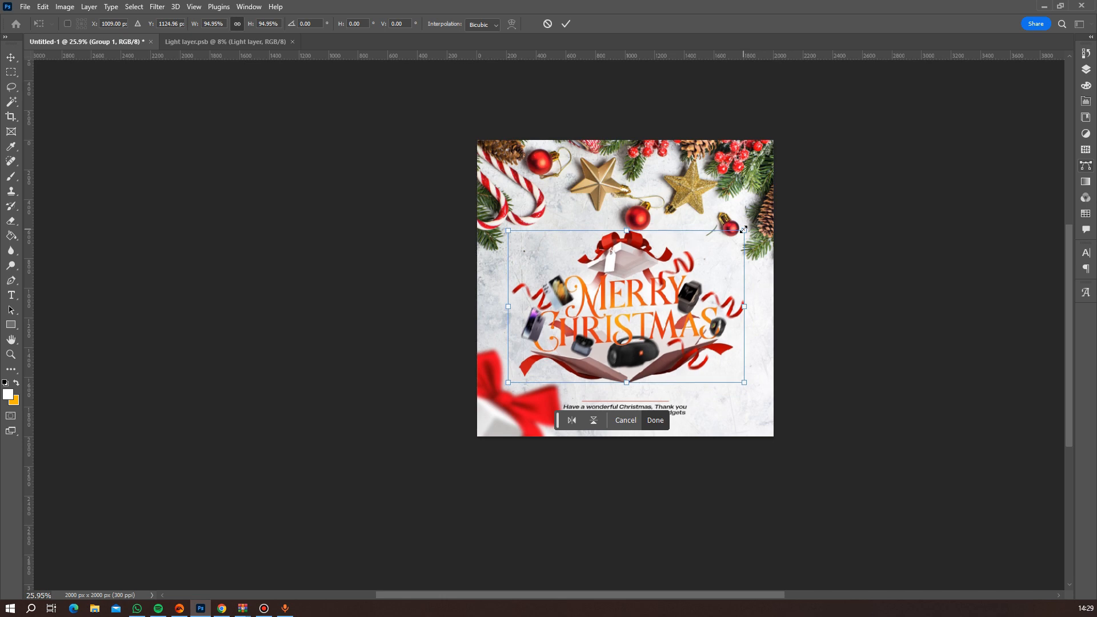
key(Down)
key(Down)
key(Return)
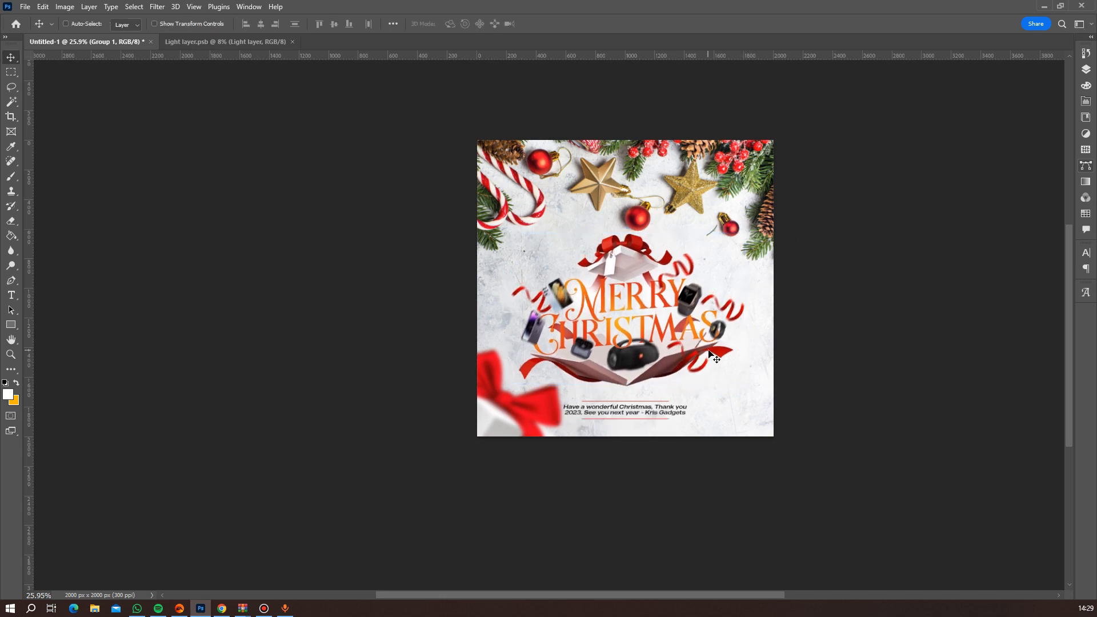
scroll(816, 394, down, 4)
scroll(708, 387, up, 3)
scroll(699, 389, up, 2)
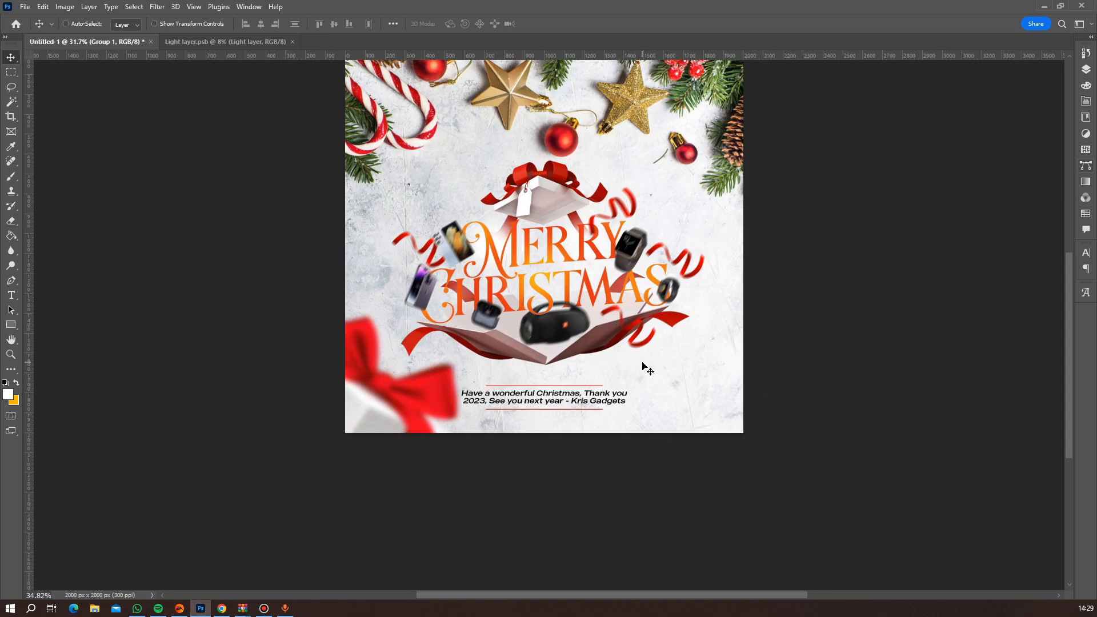
right_click(441, 379)
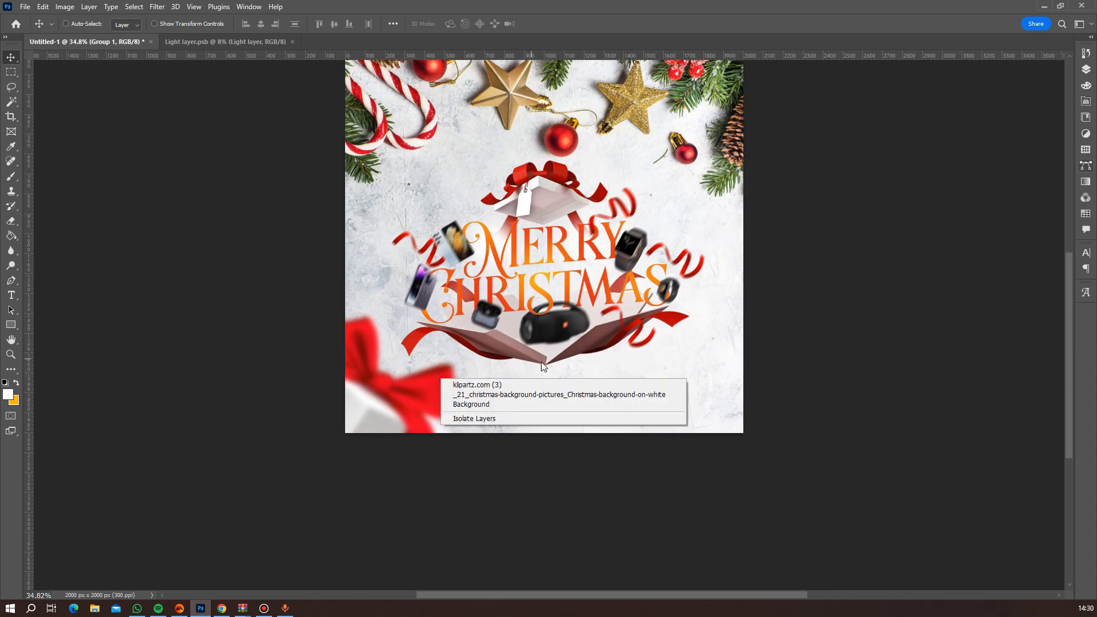
click(975, 134)
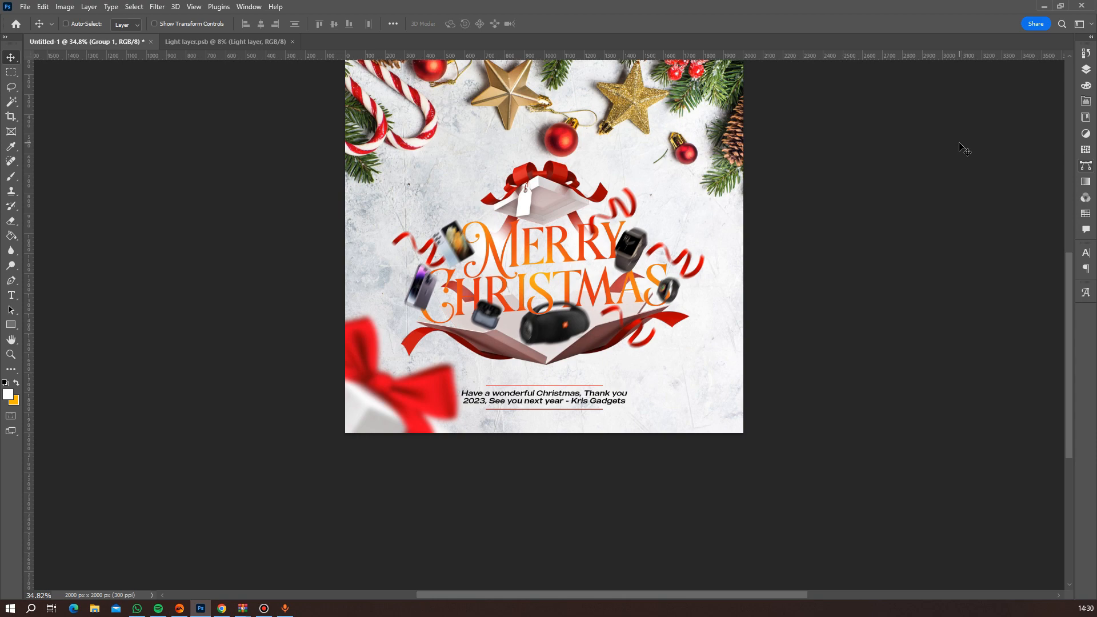
drag(666, 5, 560, 80)
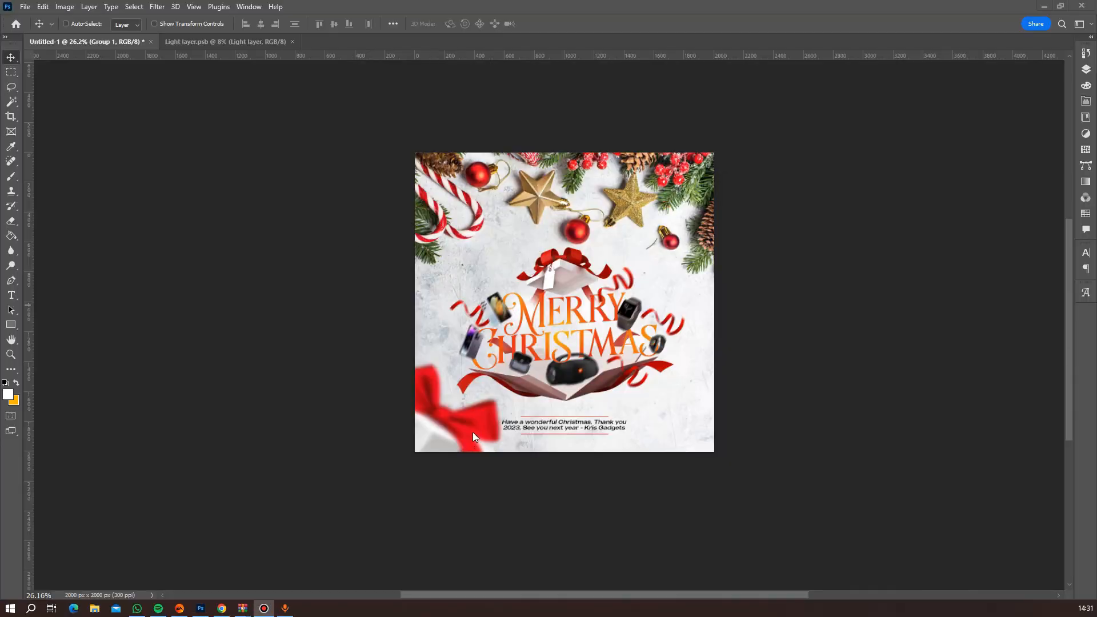
Check the blurred corner gift layer "klipartz.com (3)" by toggling its visibility, and rasterize it.
click(1086, 69)
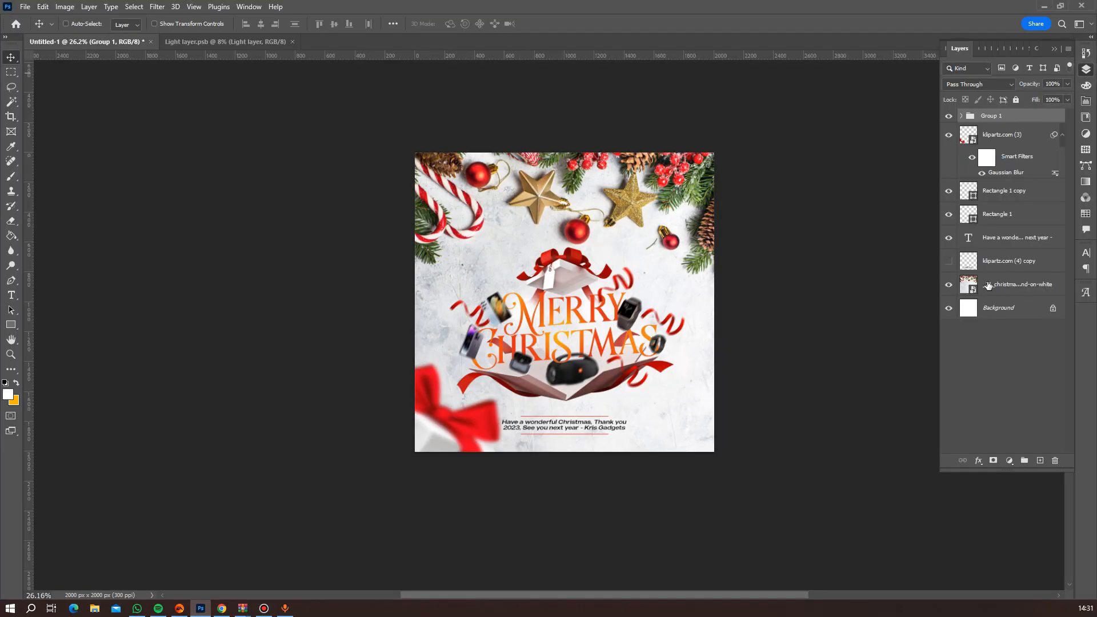
click(946, 136)
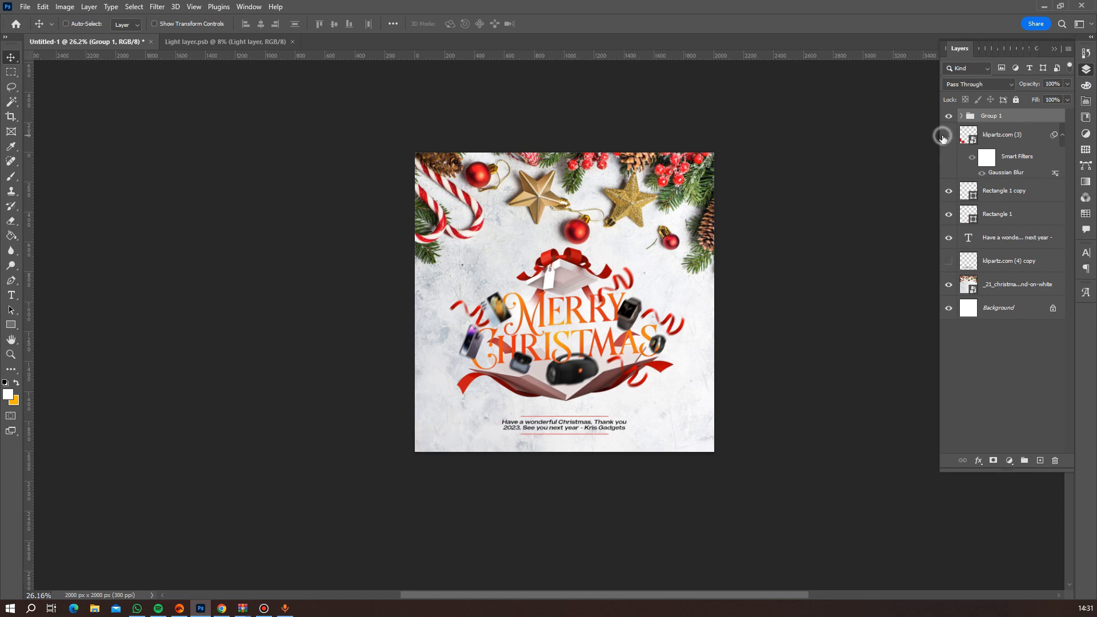
click(946, 136)
click(946, 136)
click(945, 136)
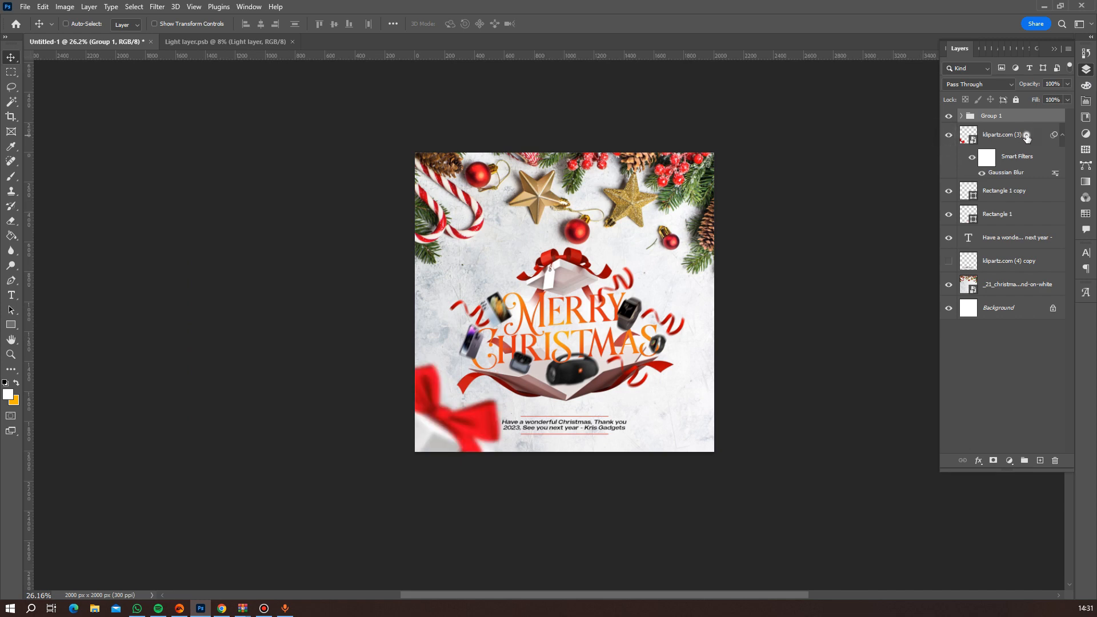
click(1026, 138)
right_click(1027, 138)
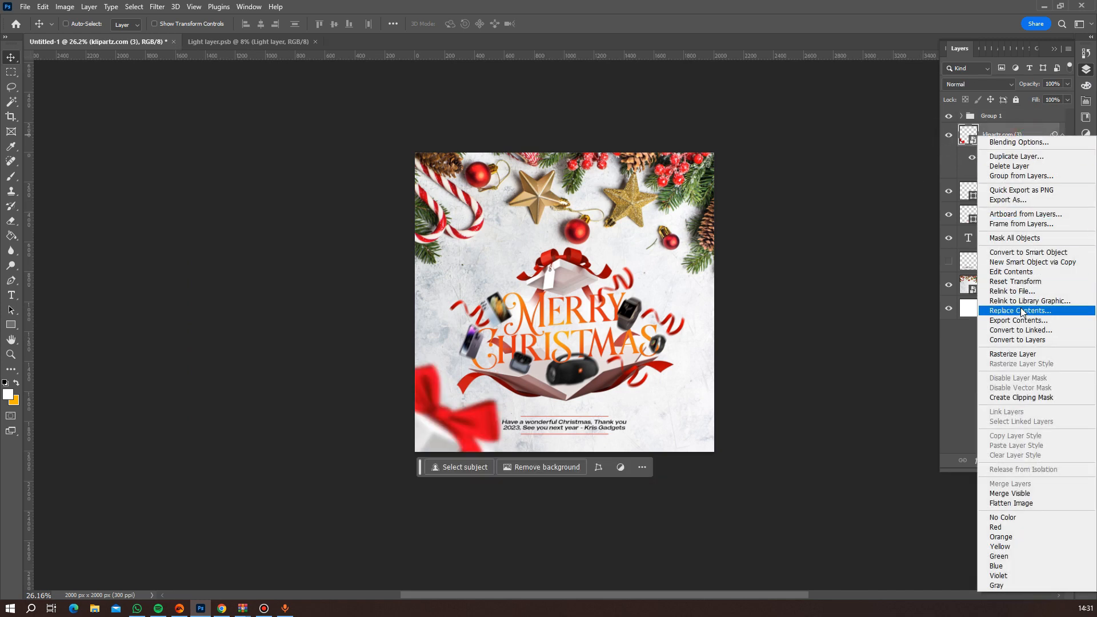
click(1028, 355)
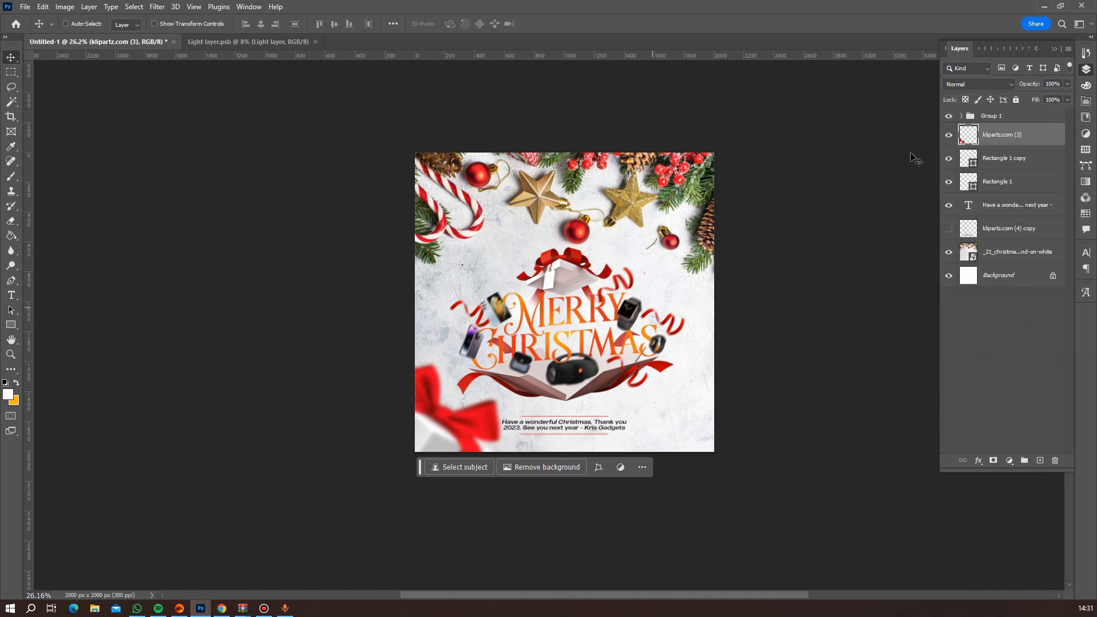
Crop the document to its existing canvas bounds with Delete Cropped Pixels on, removing the gift box area outside the flyer.
click(948, 135)
click(948, 136)
click(19, 115)
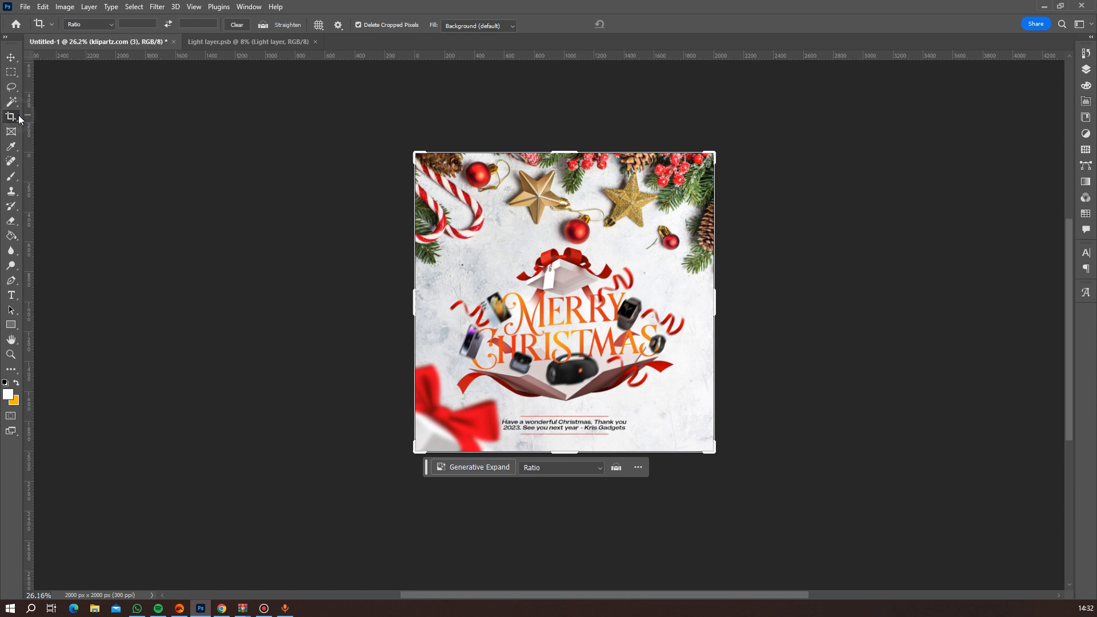
click(456, 250)
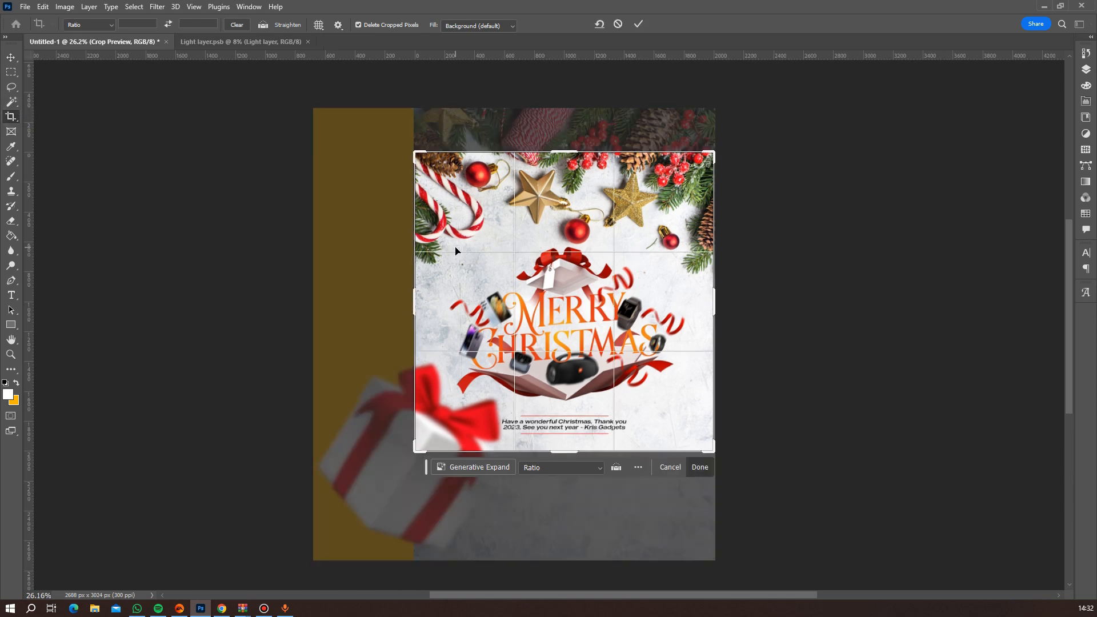
key(Return)
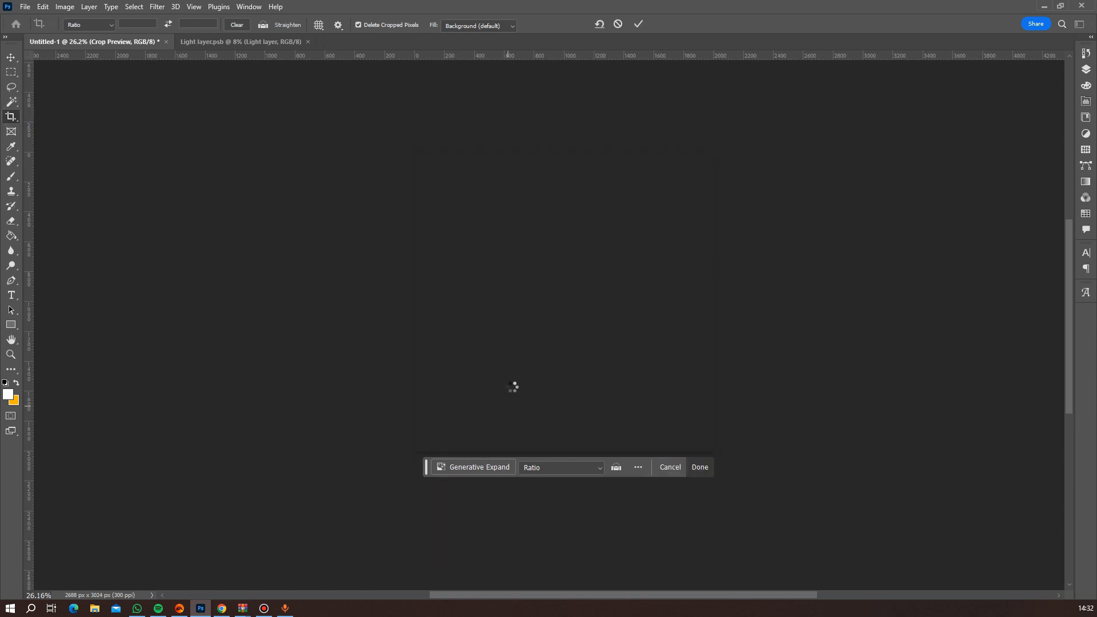
click(11, 57)
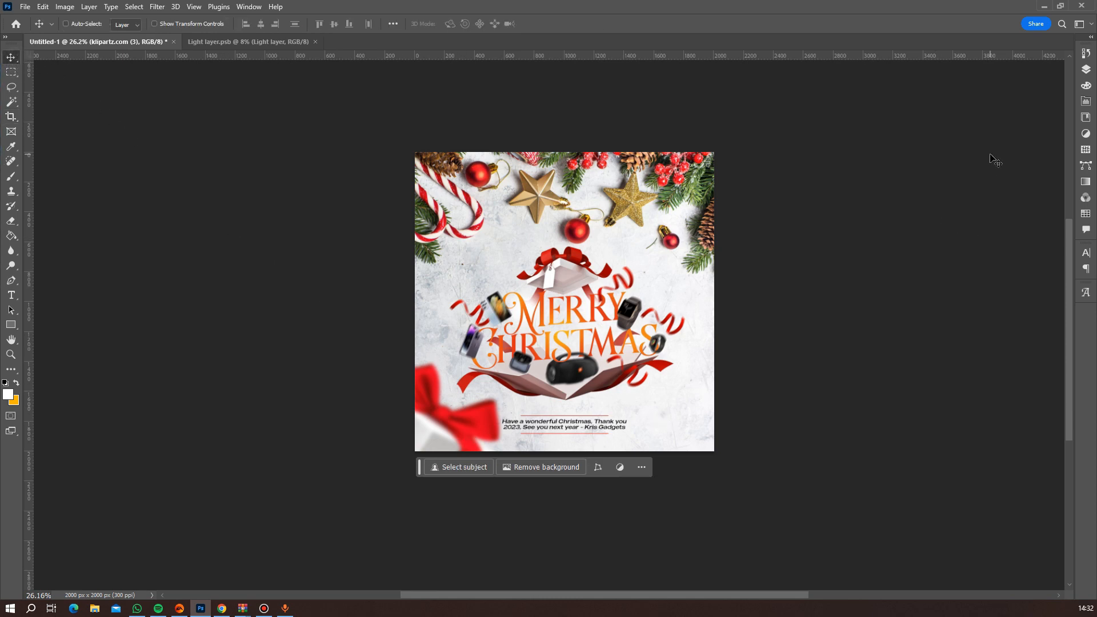
click(1086, 70)
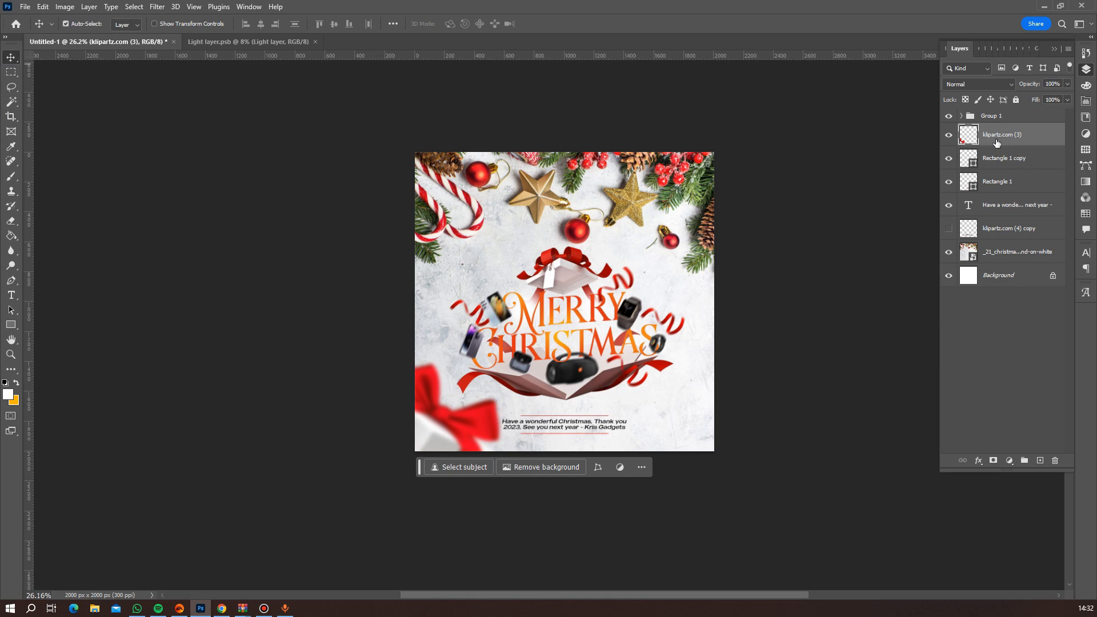
Duplicate the blurred corner gift layer, flip the copy horizontally and move it into the flyer's opposite lower corner.
key(ctrl+j)
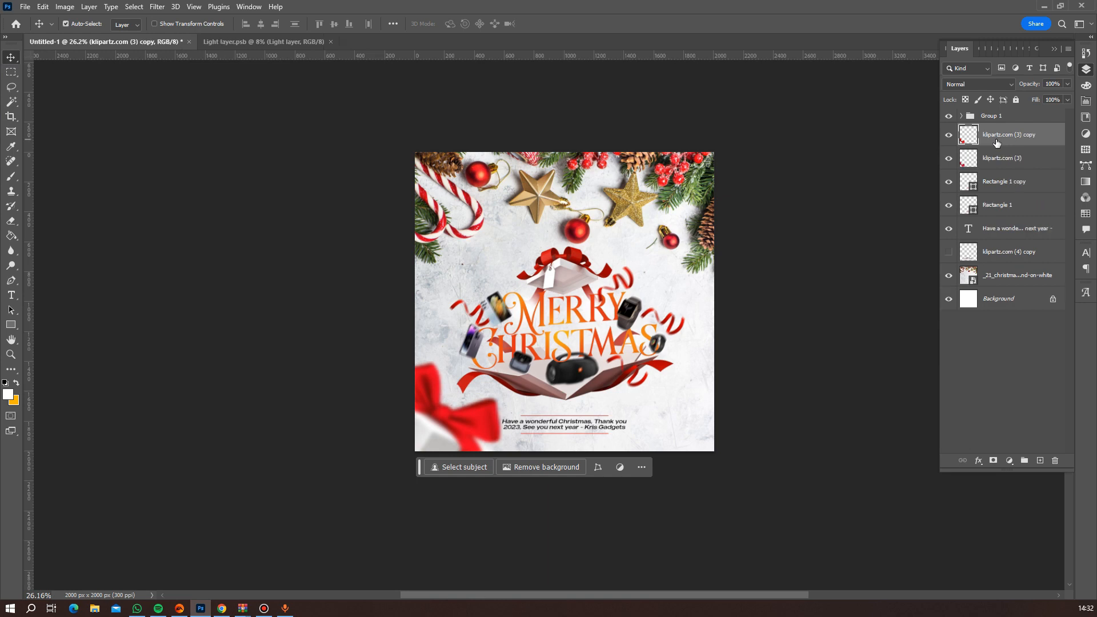
key(ctrl+t)
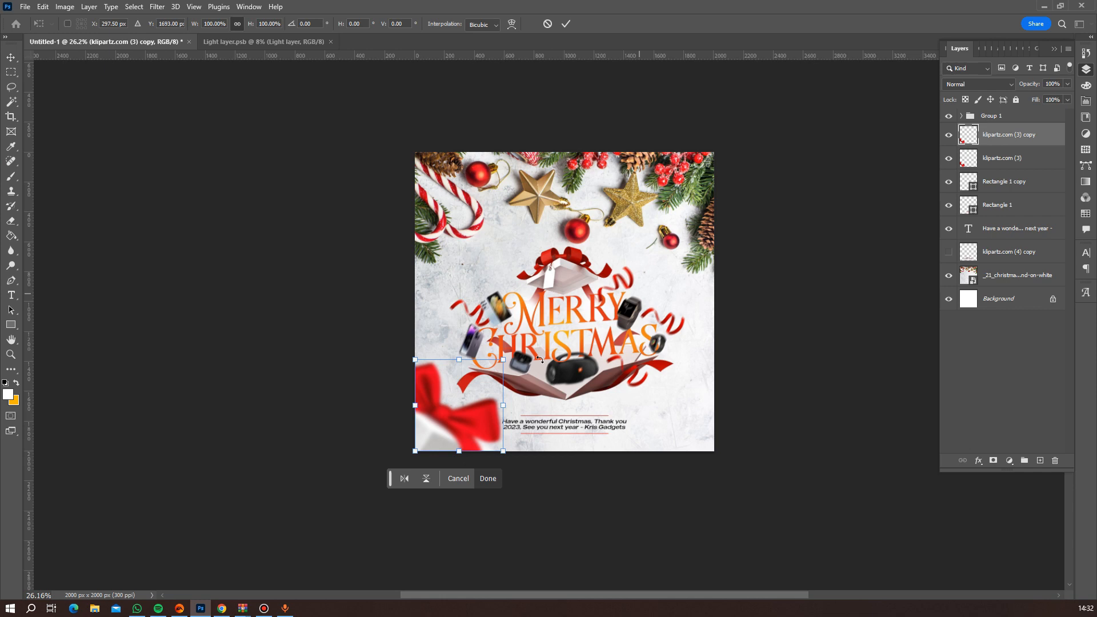
right_click(470, 408)
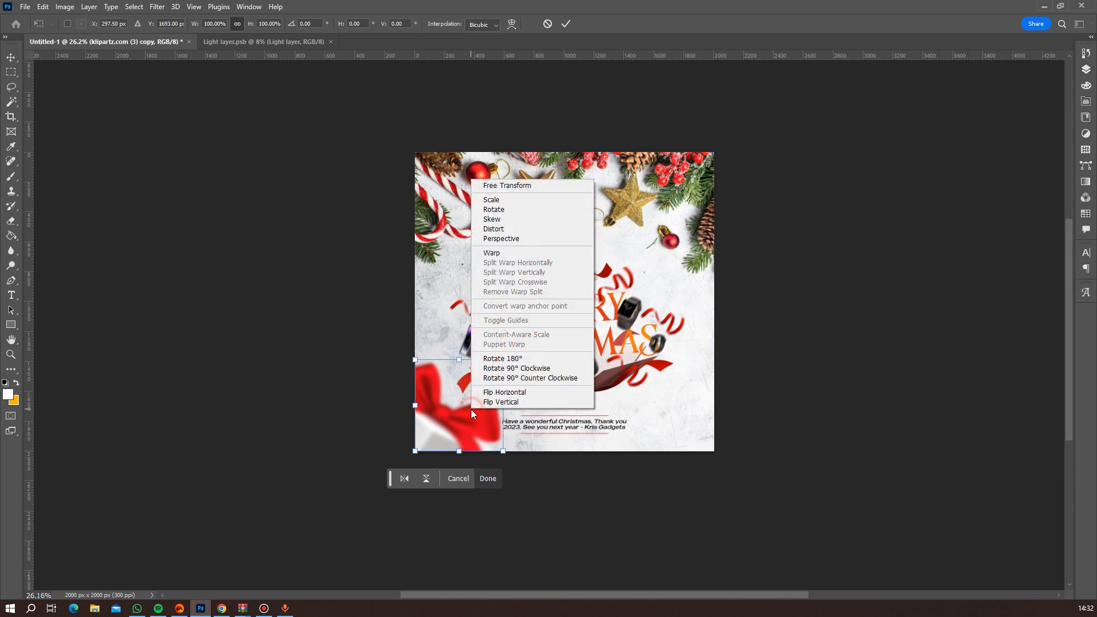
click(504, 392)
drag(471, 407, 686, 409)
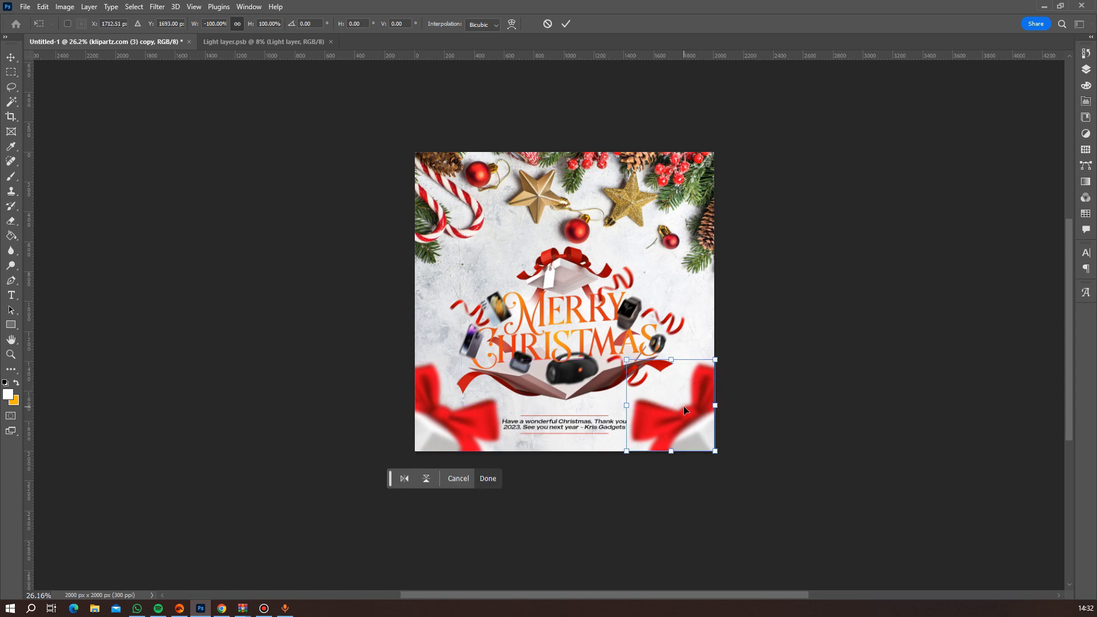
key(Return)
scroll(756, 409, down, 5)
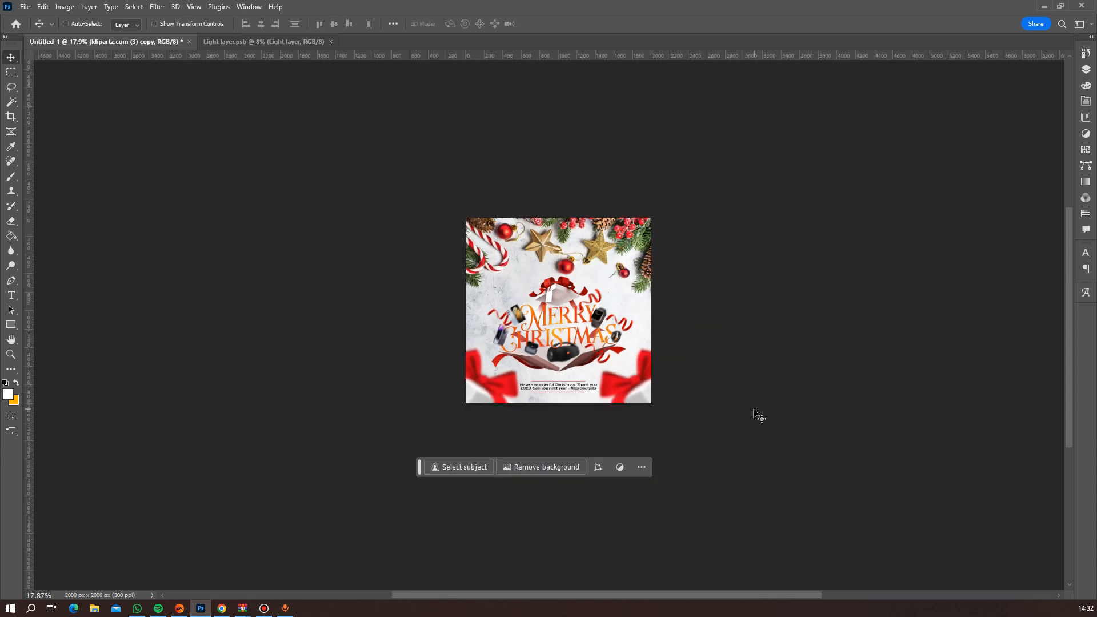
scroll(753, 432, up, 3)
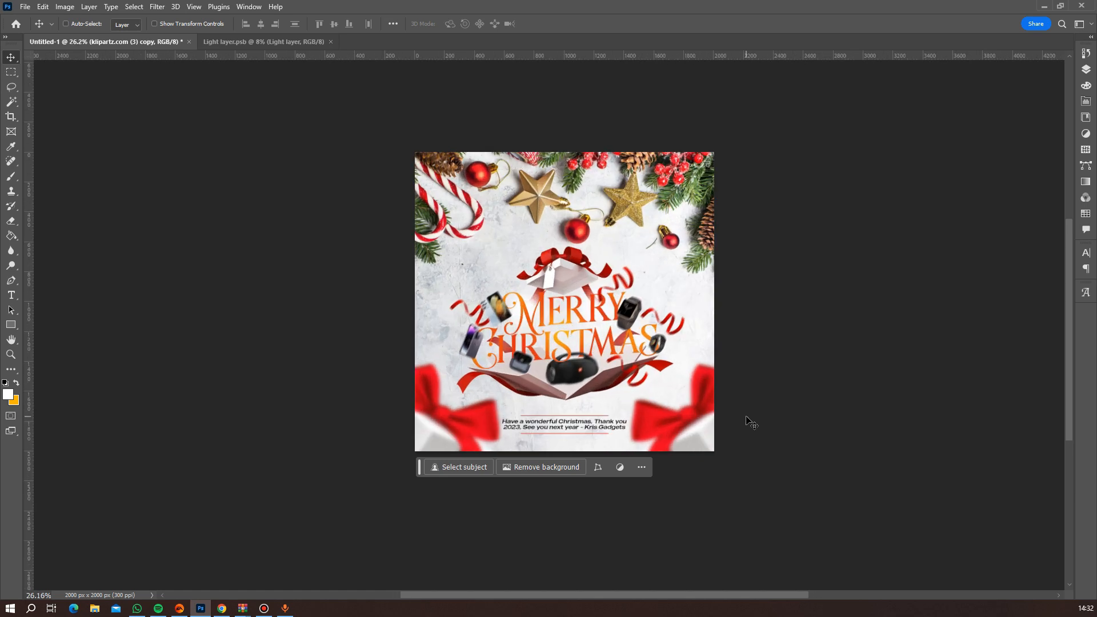
Group the layers Rectangle 1 copy, Rectangle 1 and the greeting text, and rename the group Greetings.
scroll(673, 422, up, 3)
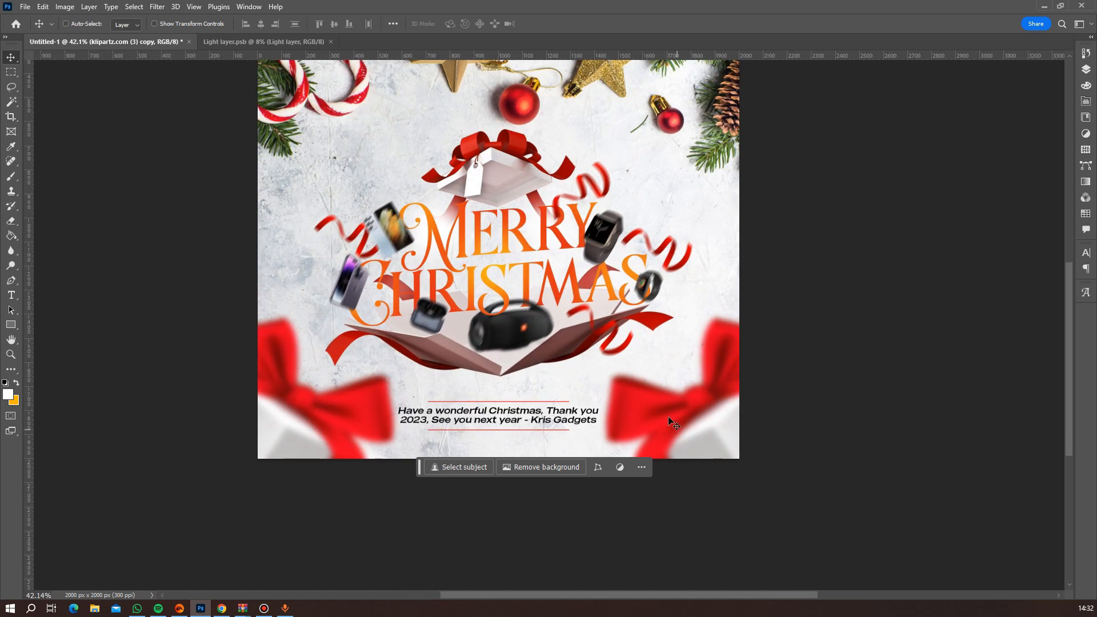
click(1085, 69)
click(1005, 183)
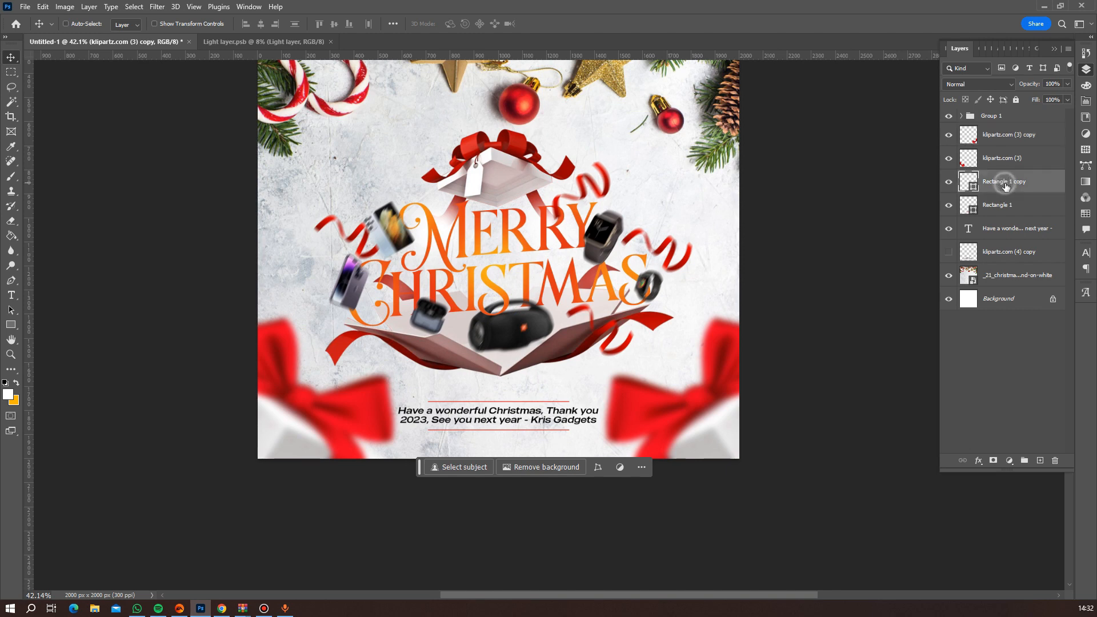
ctrl+click(1002, 200)
ctrl+click(1003, 229)
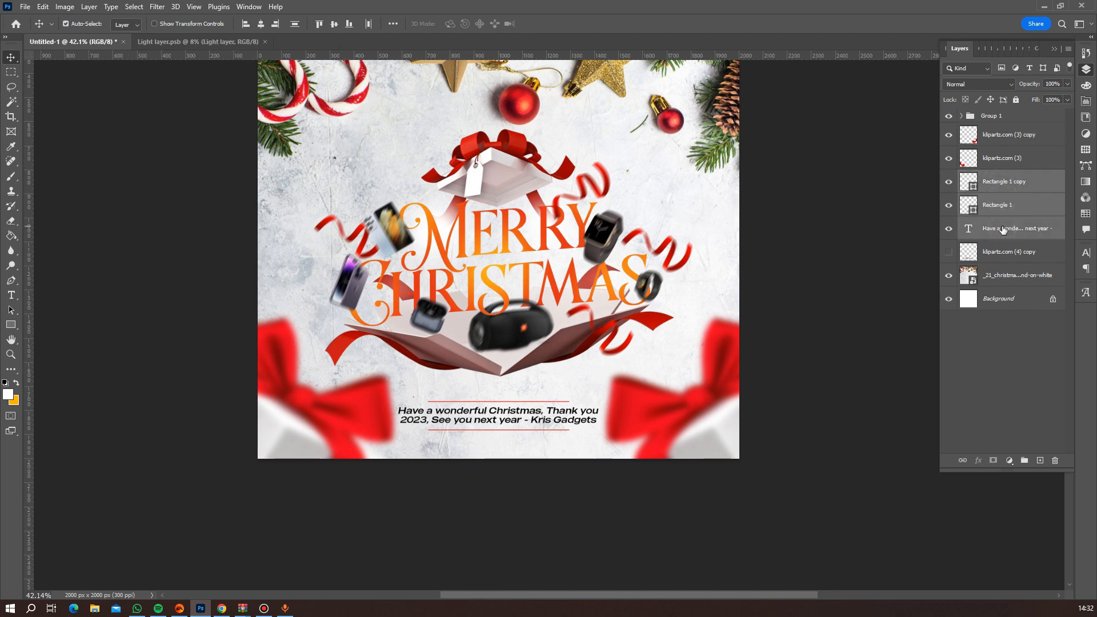
key(ctrl+g)
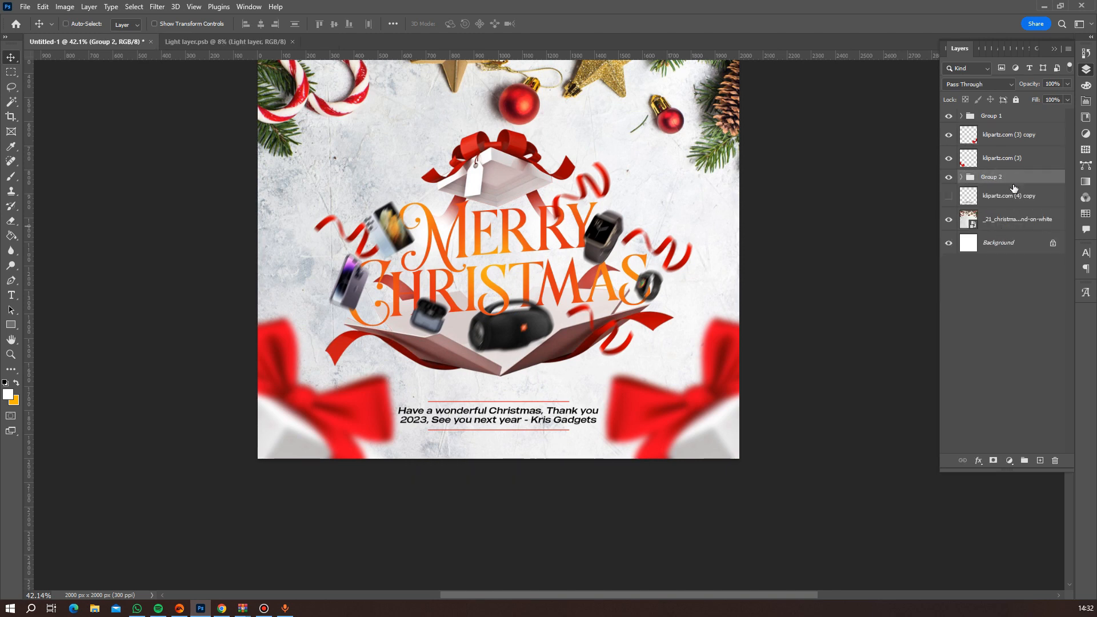
double_click(994, 176)
text(Greetings)
key(Return)
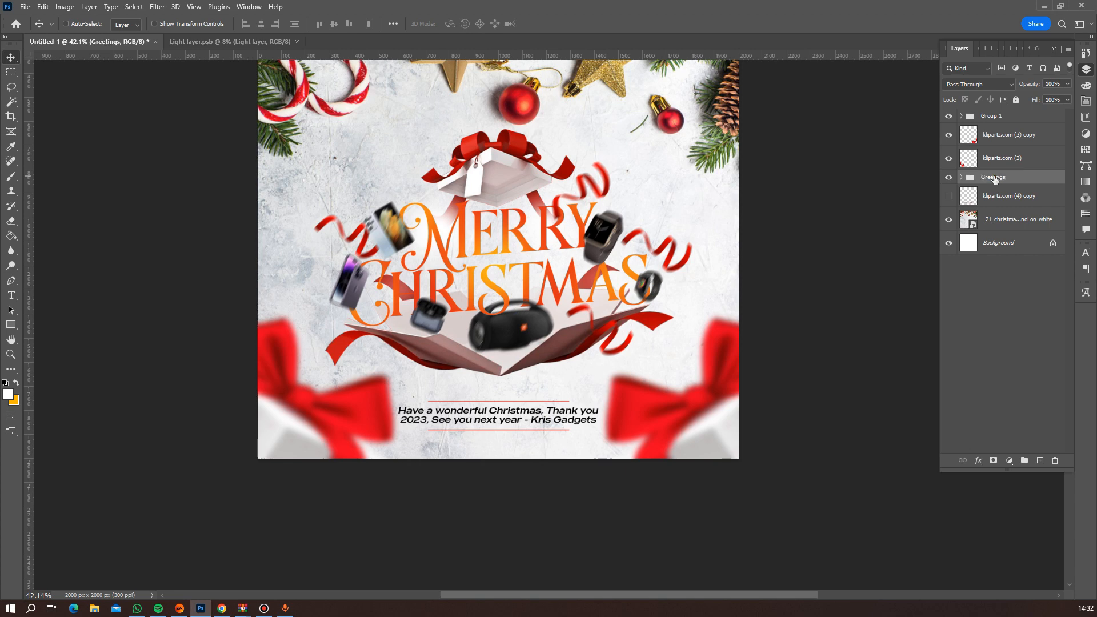
Scale the Greetings group to 91.45% and nudge it slightly upward.
key(ctrl+t)
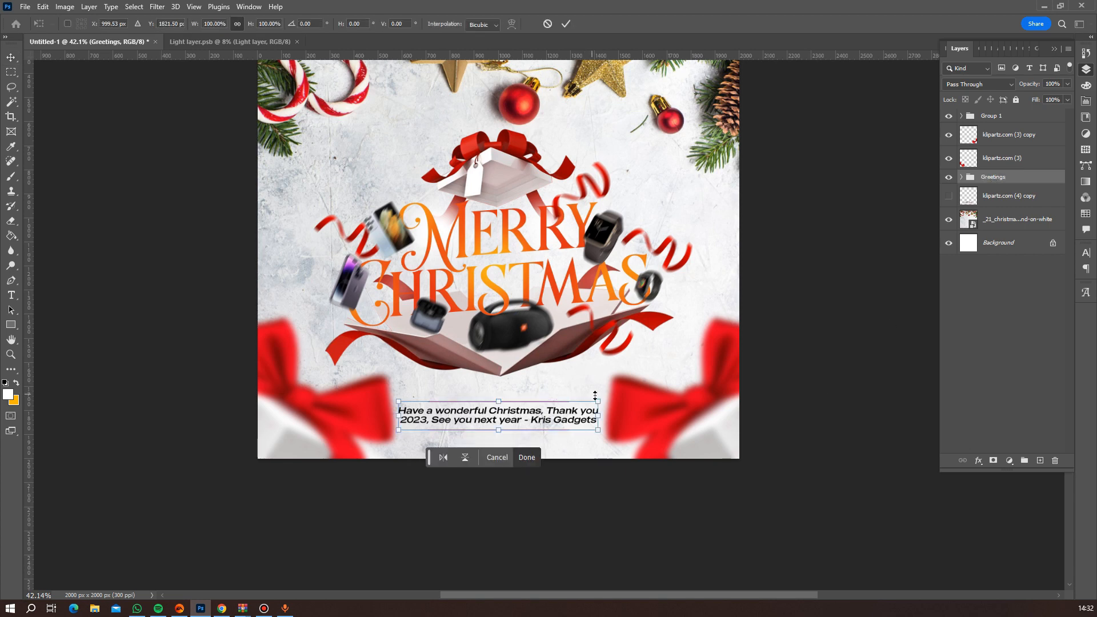
drag(596, 398, 588, 400)
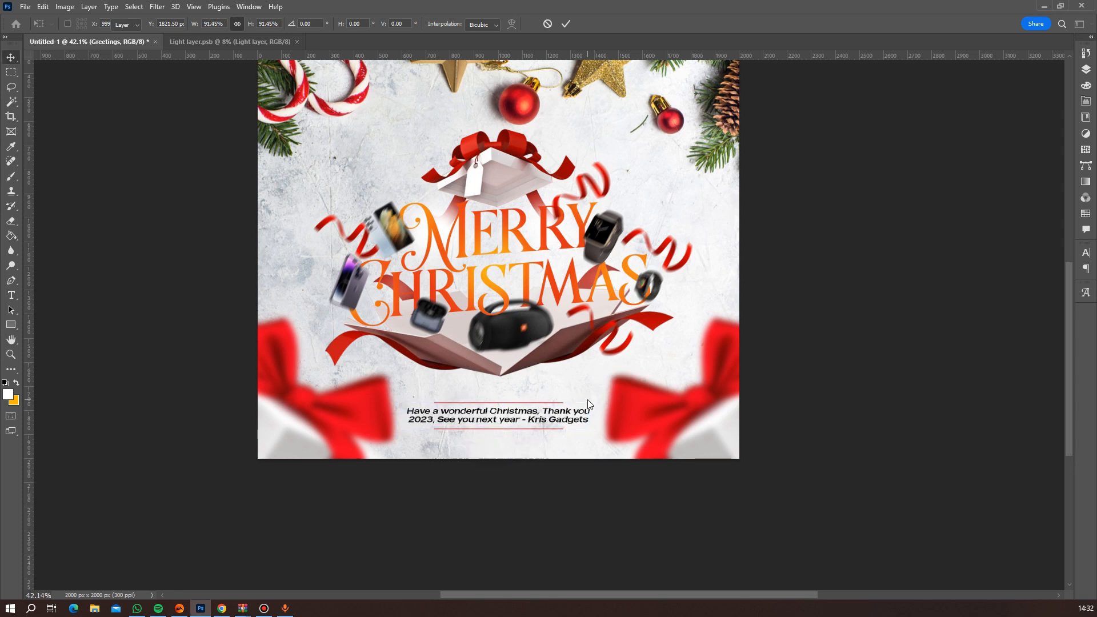
key(Return)
key(Up)
key(Up)
key(Up)
key(Up)
key(Up)
key(Up)
key(Up)
key(Up)
key(Up)
key(Up)
key(Up)
key(Up)
key(Up)
key(Up)
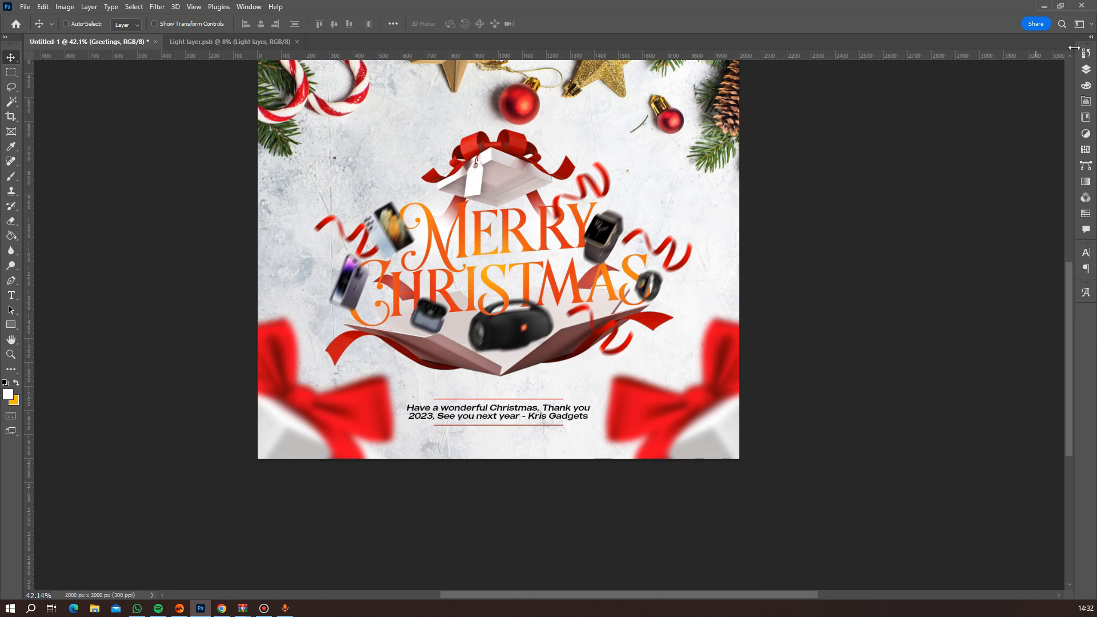
Delete the hidden layer "klipartz.com (4) copy".
click(1089, 69)
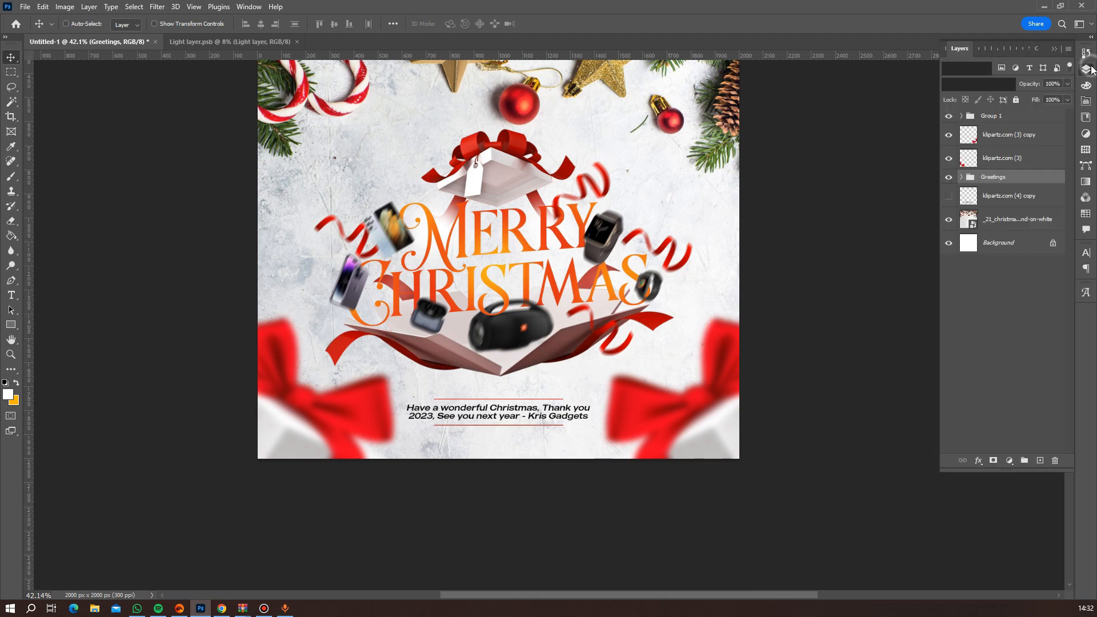
click(987, 197)
key(Delete)
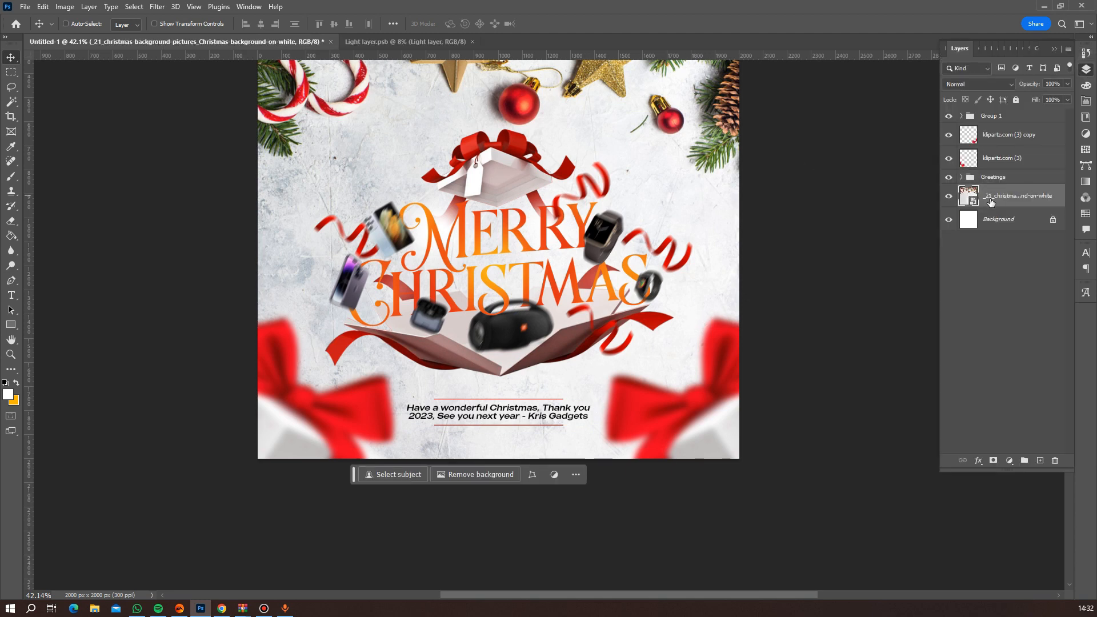
Rename the Christmas decoration image layer as Background.
double_click(997, 197)
text(Background)
key(Return)
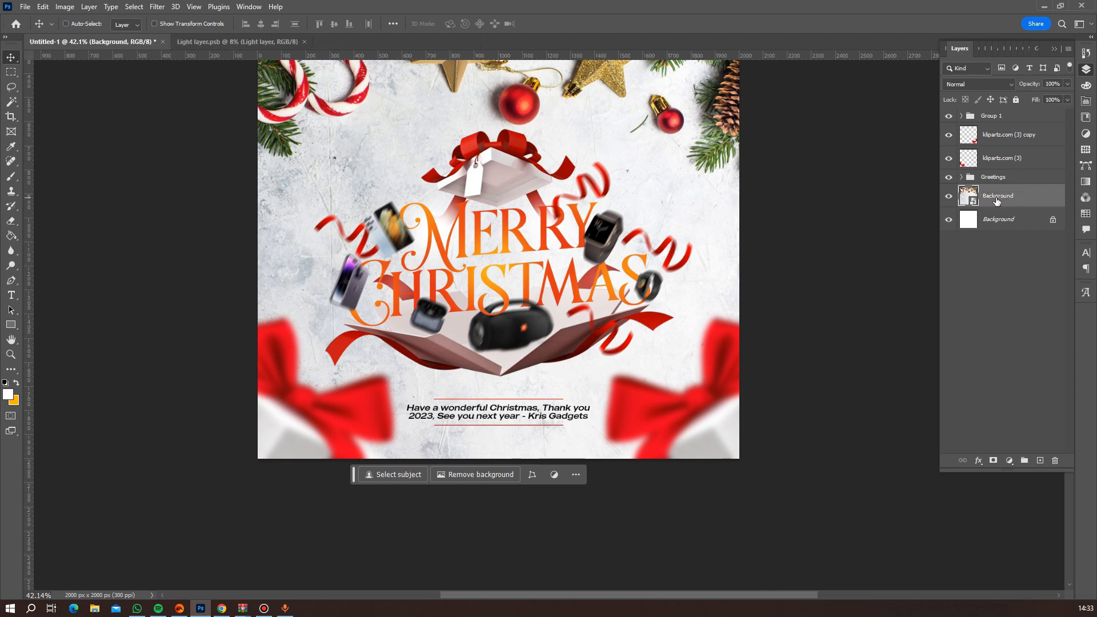
Check the Greetings group by toggling its visibility, select the layer "klipartz.com (3)" and review the whole flyer.
click(948, 176)
click(948, 177)
click(992, 160)
scroll(644, 251, down, 4)
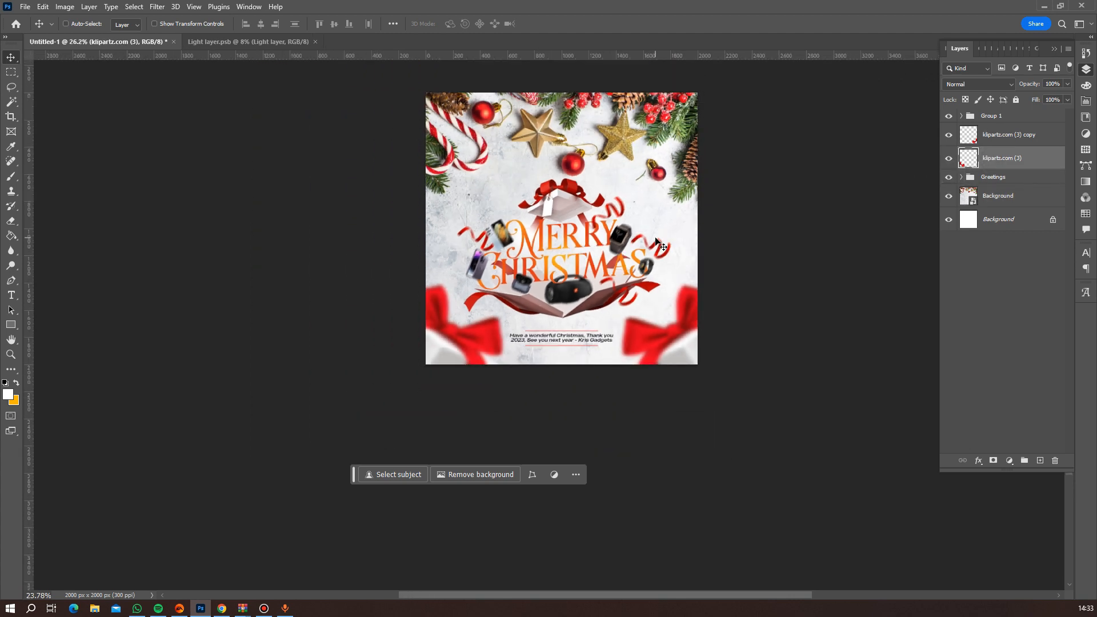
scroll(706, 251, down, 3)
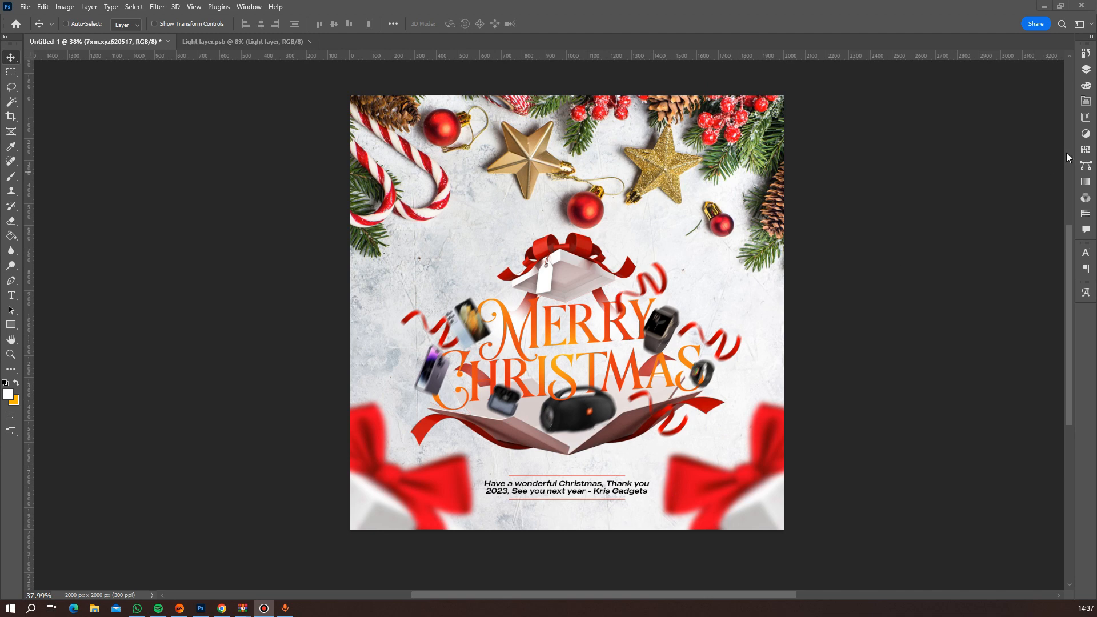
Move Group 1 and the Greetings group together about 25 px upward on the flyer.
click(1086, 69)
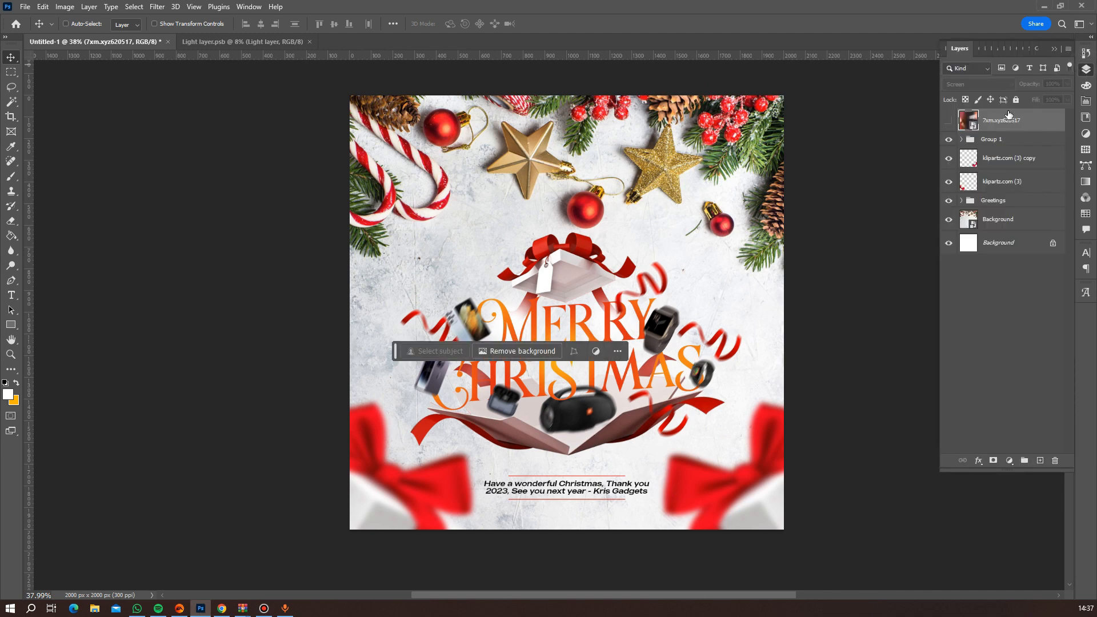
click(998, 143)
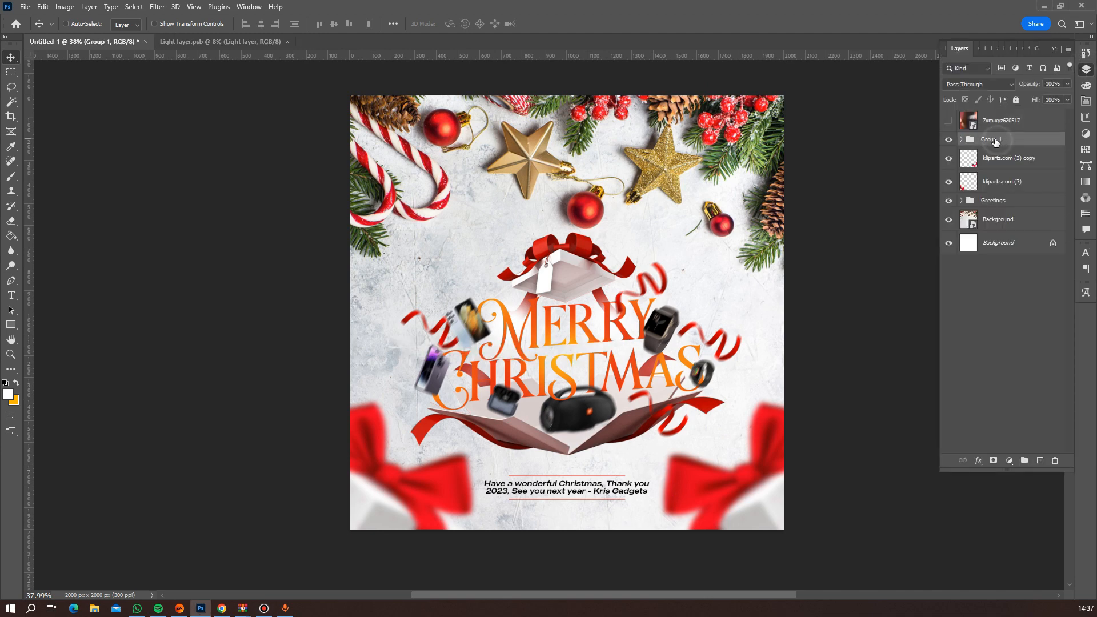
ctrl+click(984, 202)
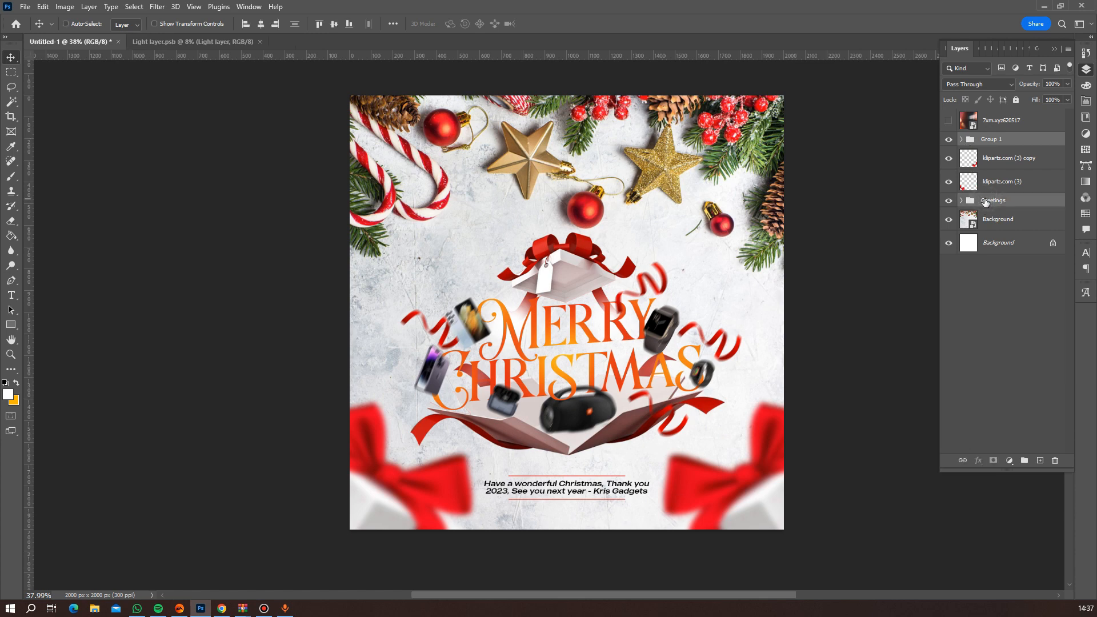
key(shift+Up)
key(shift+Up)
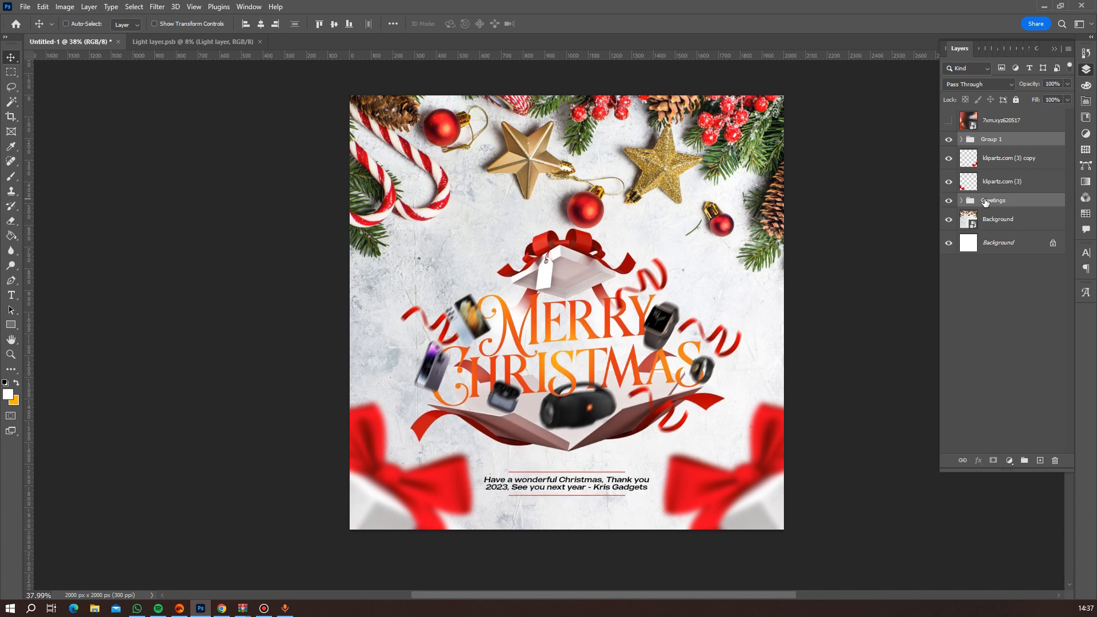
key(Up)
key(Up)
key(Up)
key(Up)
key(Up)
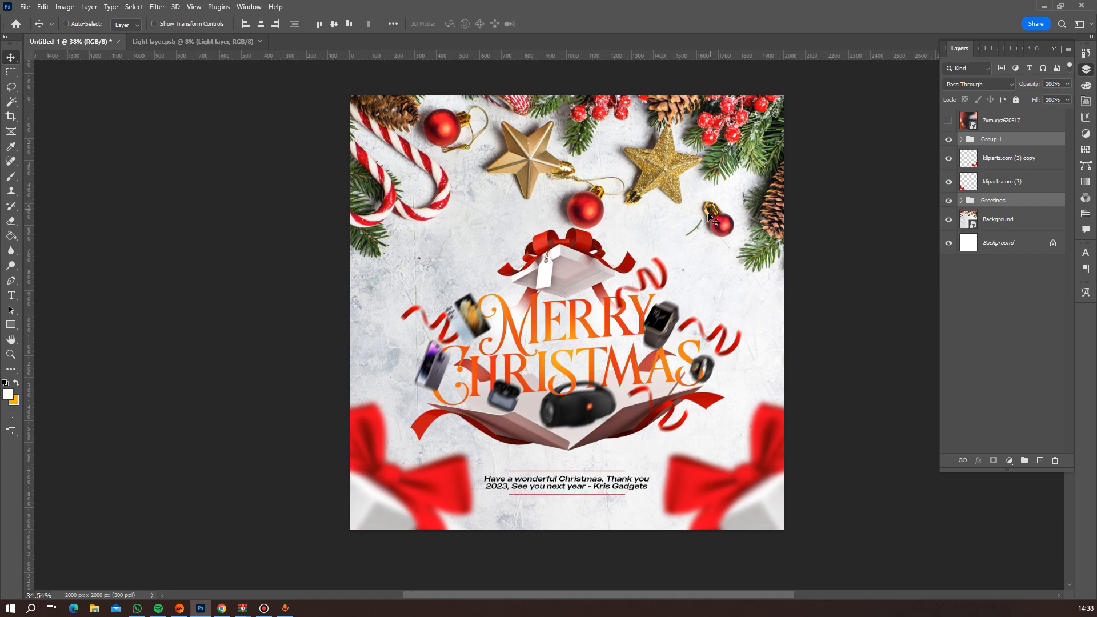
Review the overall layout and delete the hidden overlay layer 7xm.xyz620517.
scroll(789, 234, down, 3)
scroll(765, 269, up, 2)
scroll(750, 269, up, 1)
scroll(750, 269, down, 2)
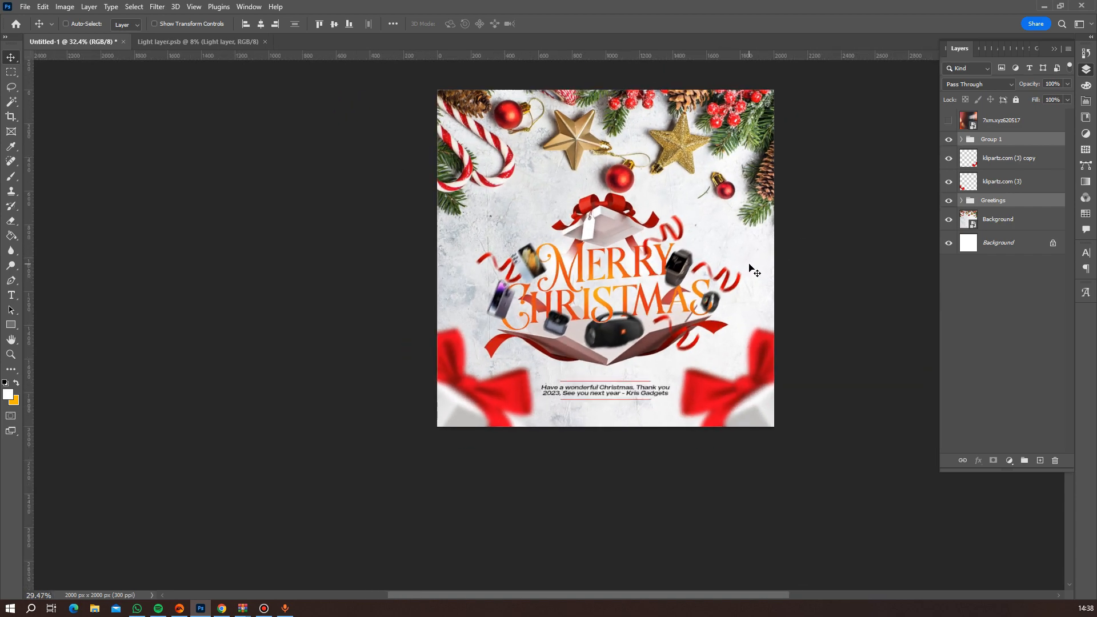
scroll(750, 269, up, 3)
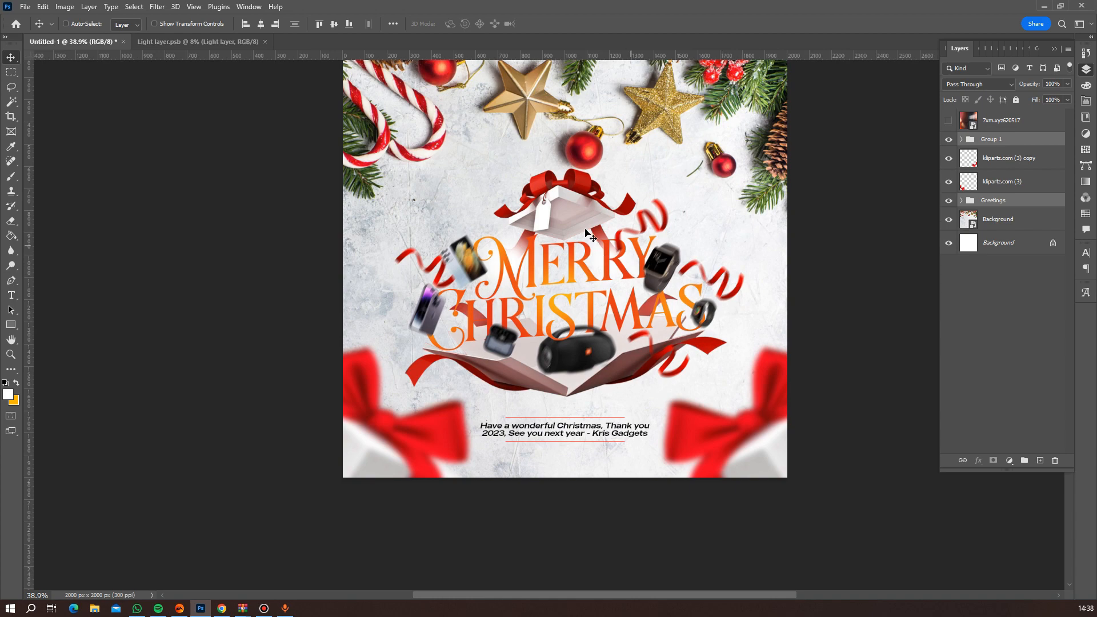
scroll(633, 222, down, 2)
scroll(633, 218, down, 2)
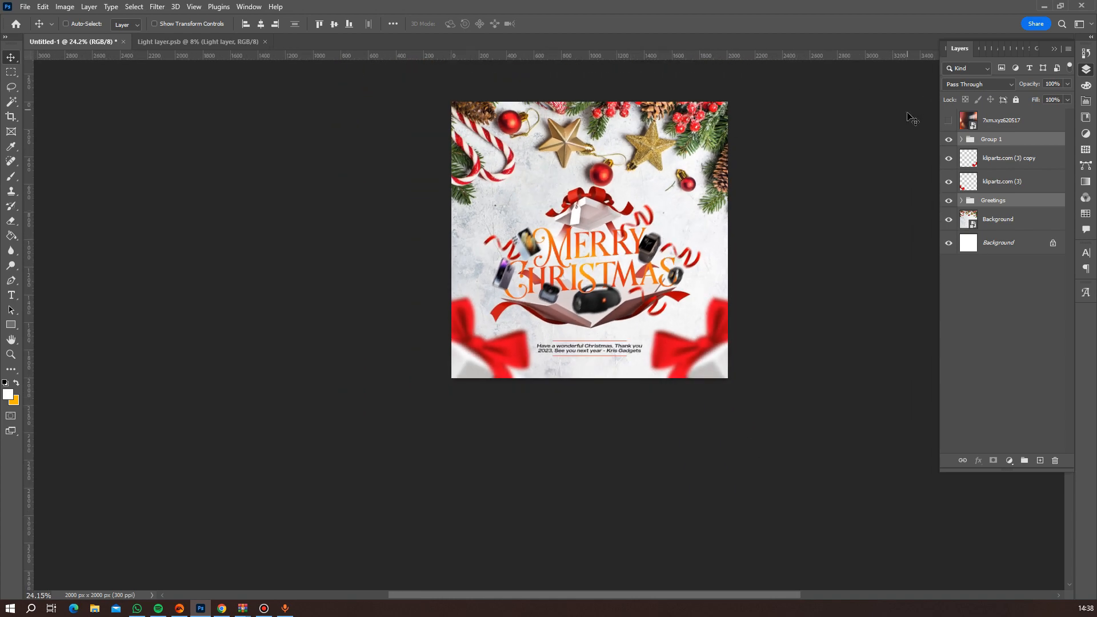
click(1018, 121)
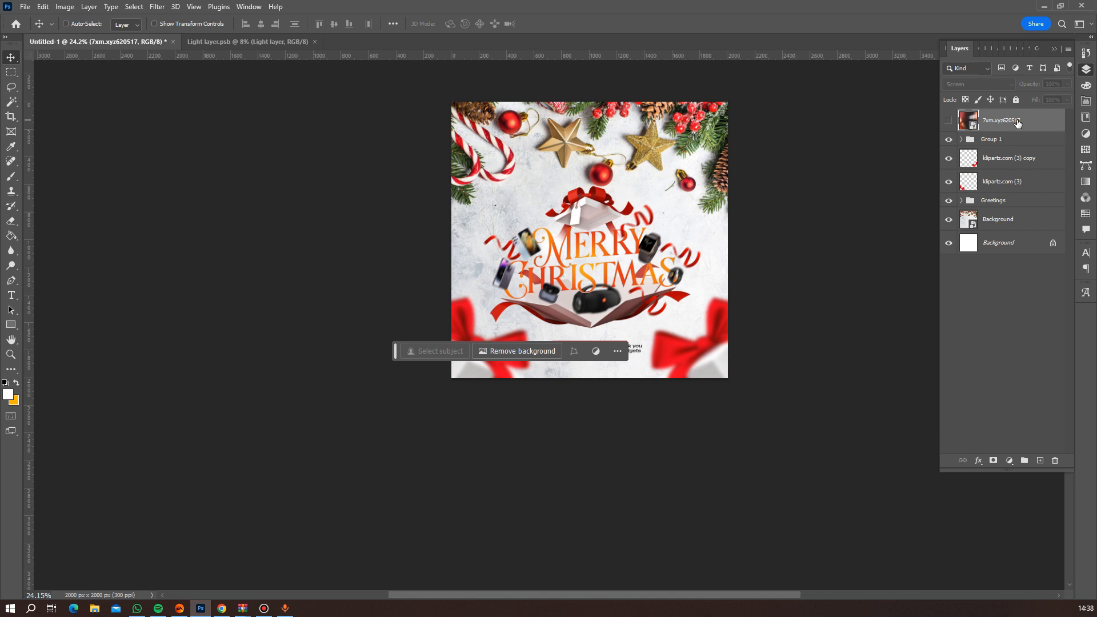
key(Delete)
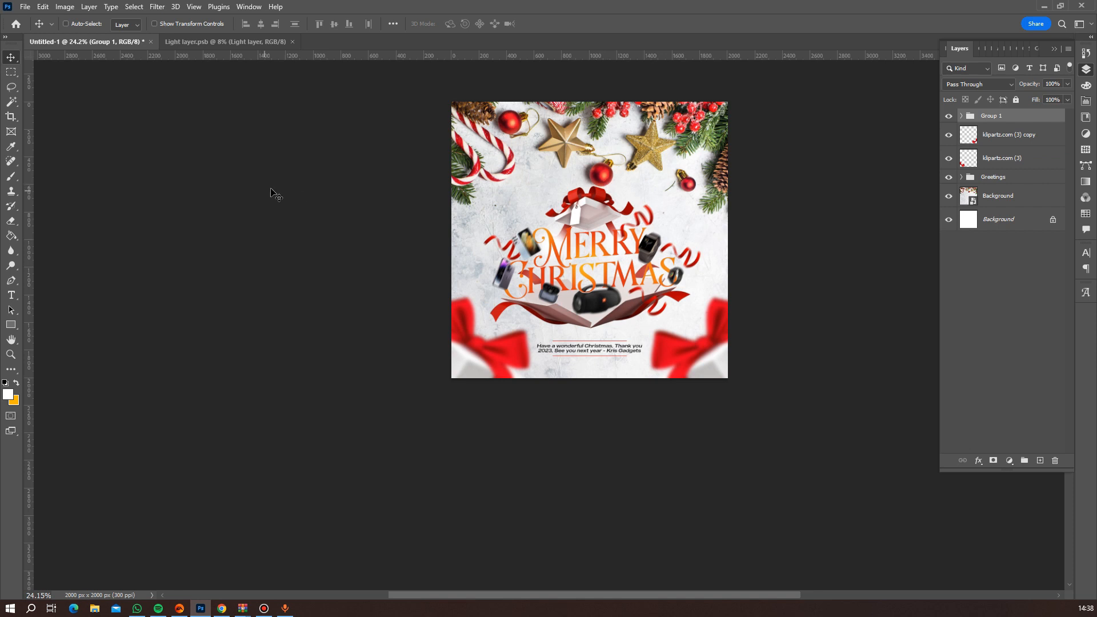
Place the image 7xm.xyz620517 from the DESIGNS folder as embedded, scaled to 149.25% and shifted right while covering the whole canvas.
click(26, 7)
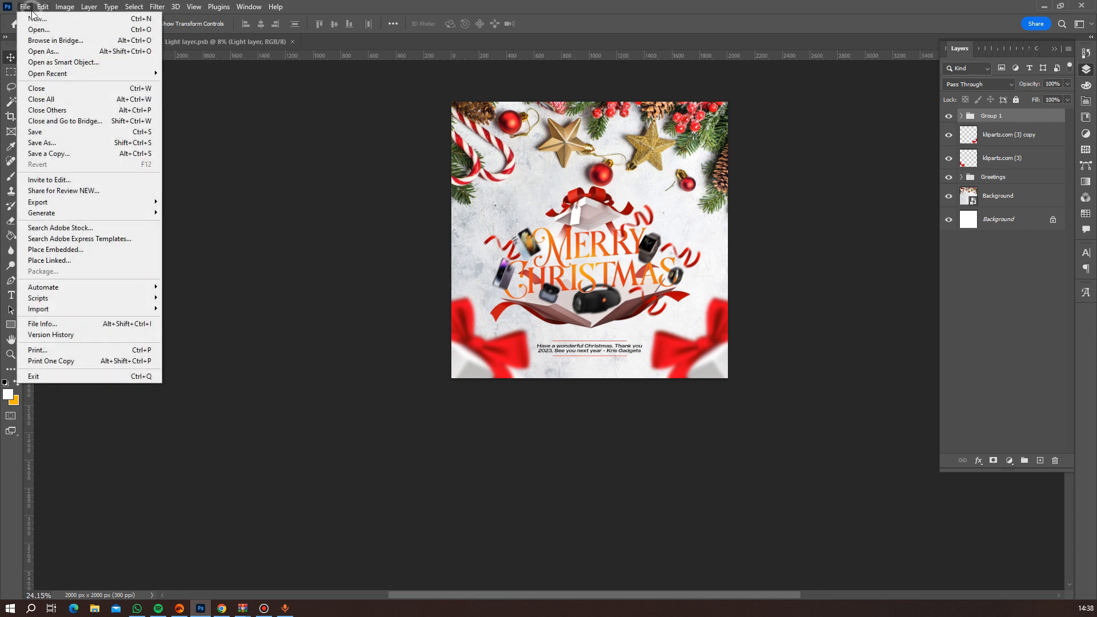
click(83, 250)
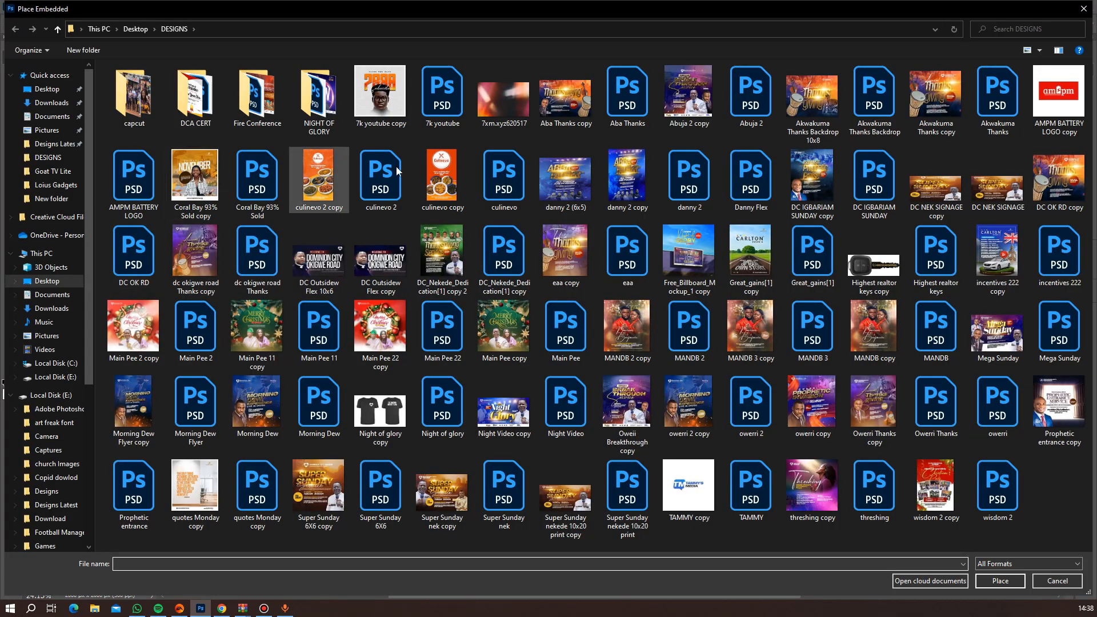
double_click(496, 108)
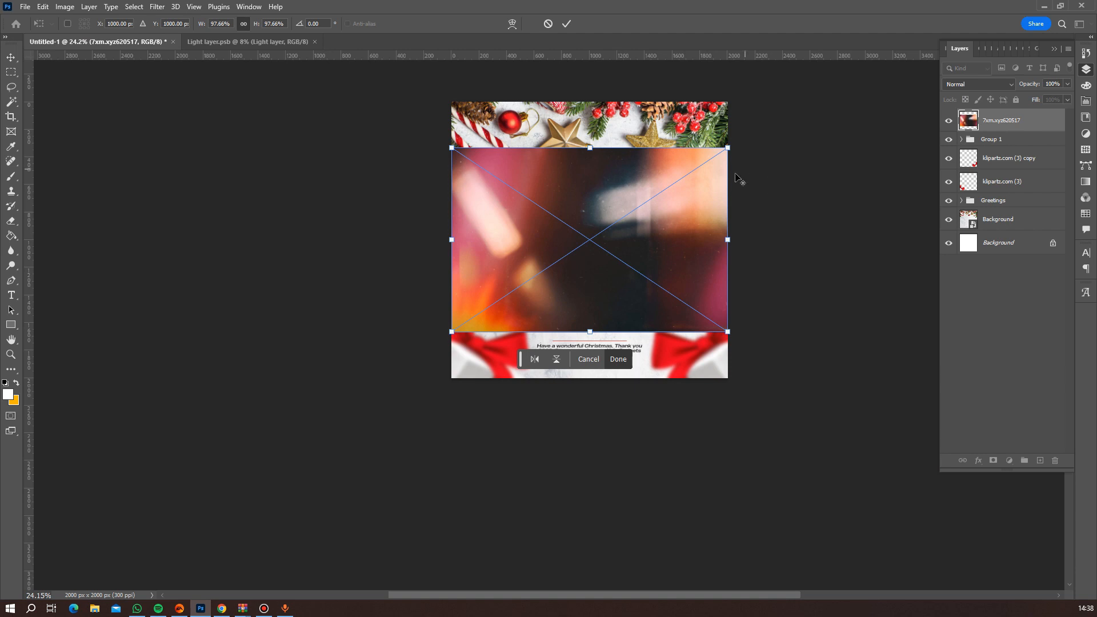
drag(728, 149, 813, 125)
drag(649, 211, 705, 206)
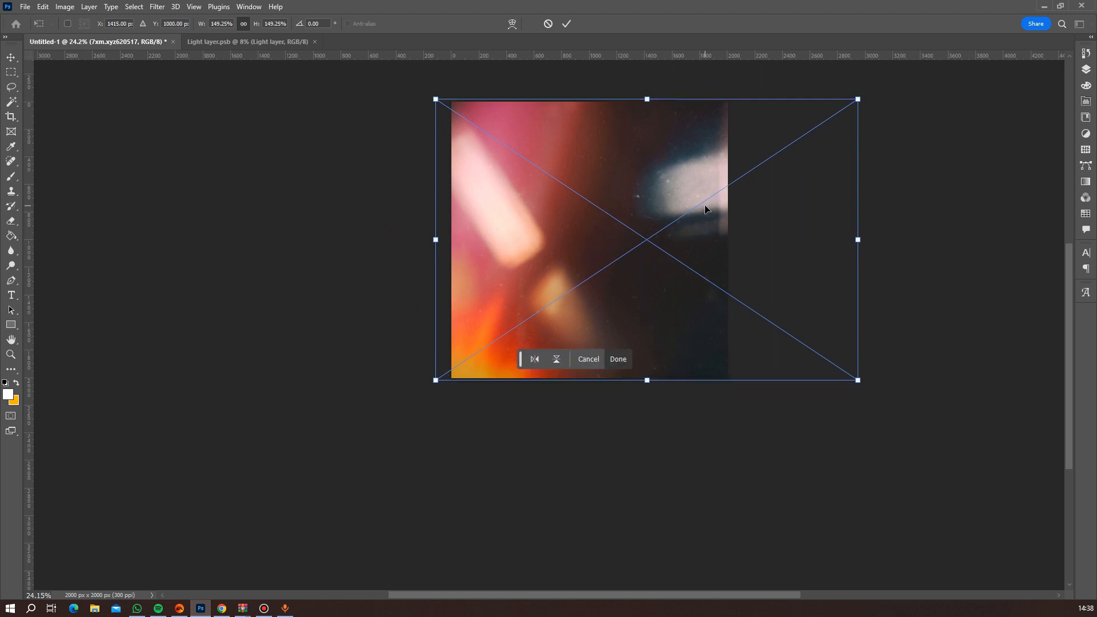
key(Return)
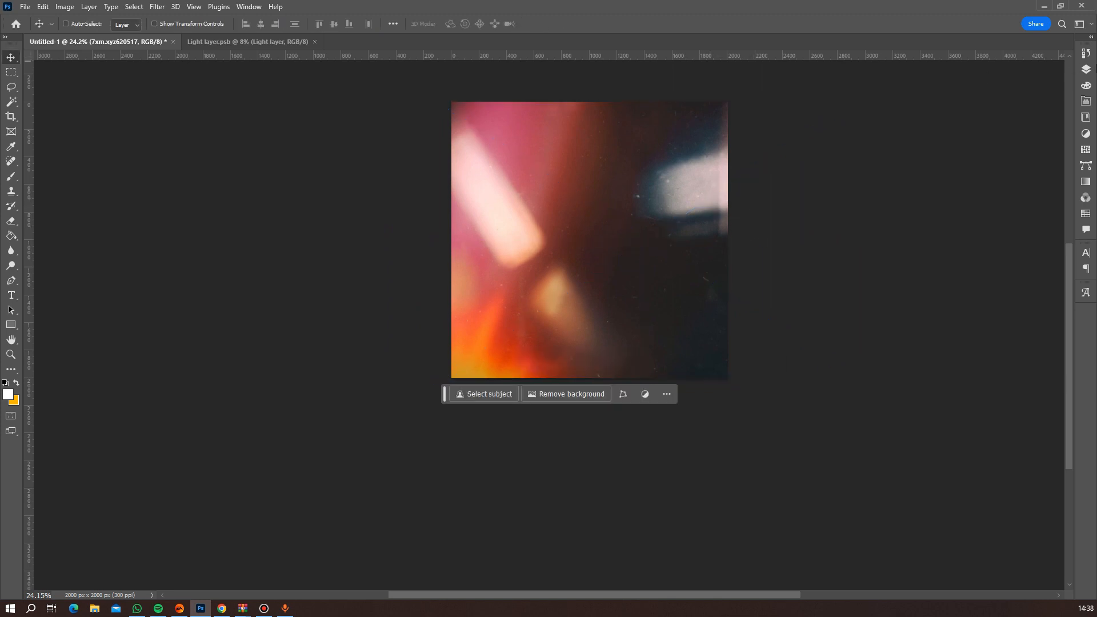
Set the blend mode of the overlay layer 7xm.xyz620517 to Screen.
click(1086, 70)
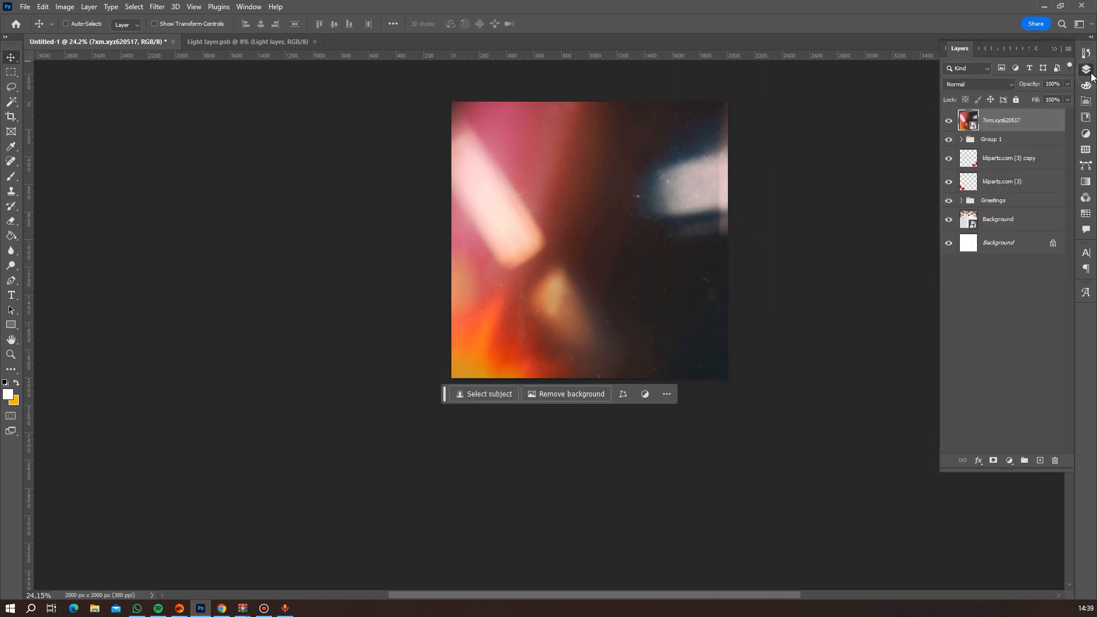
click(964, 84)
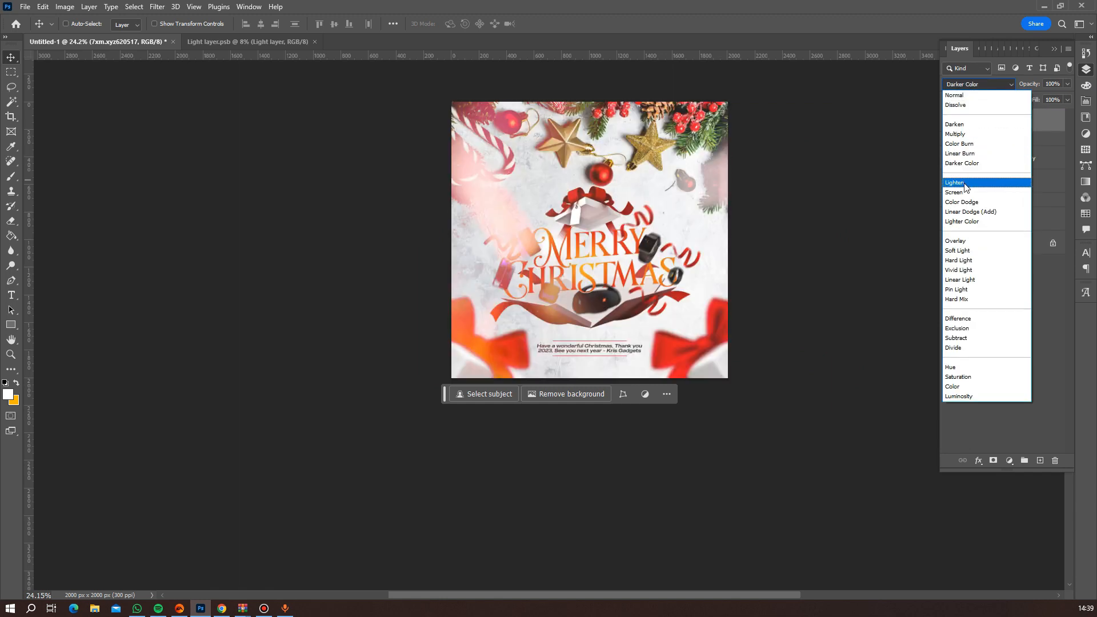
click(964, 193)
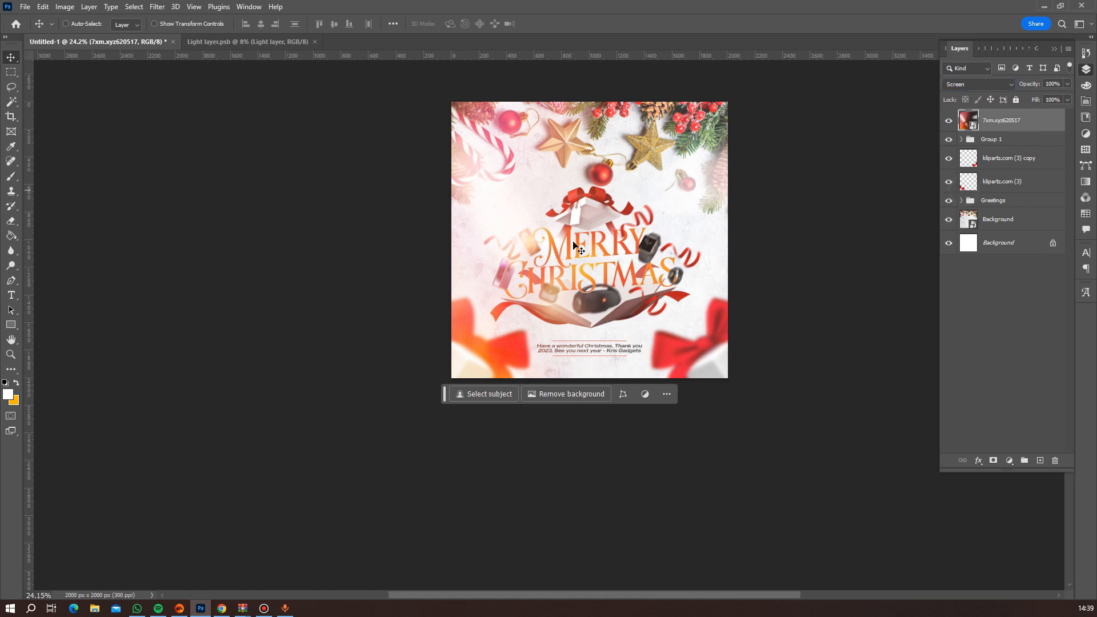
Shift the light overlay to the left so its warm glow falls on the flyer's upper-right corner.
scroll(588, 269, up, 5)
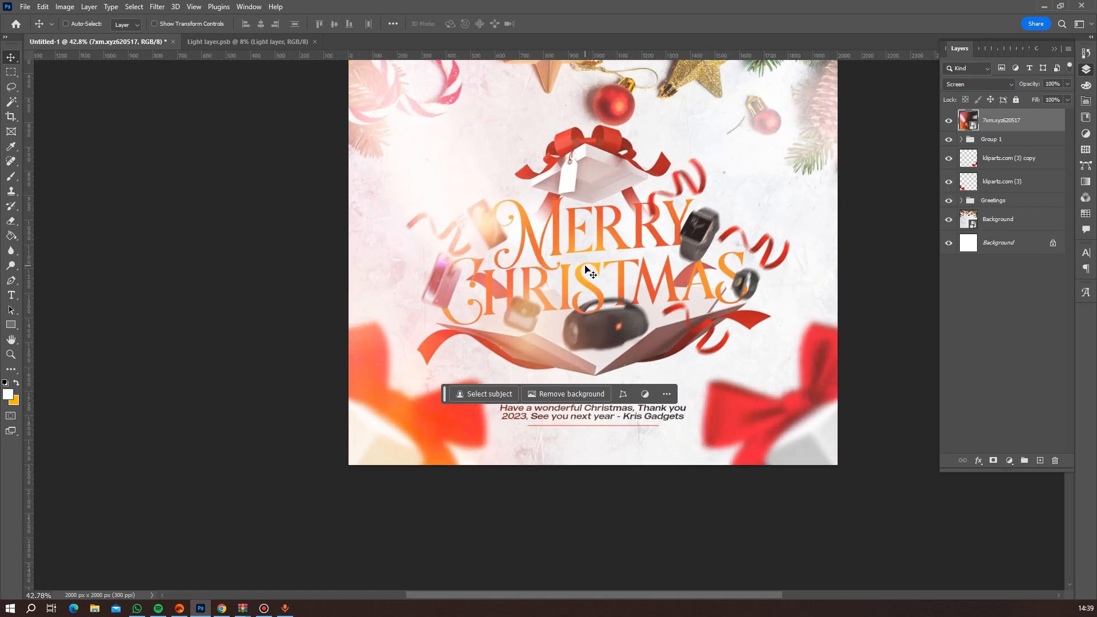
drag(745, 231, 725, 234)
scroll(755, 231, down, 5)
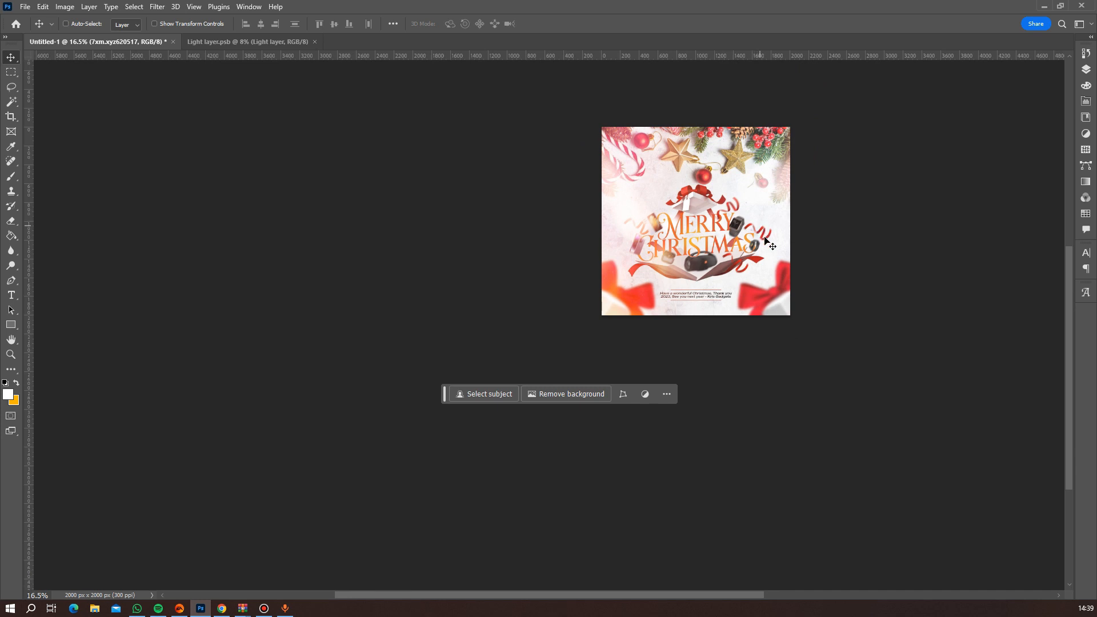
scroll(757, 250, up, 1)
scroll(757, 250, up, 2)
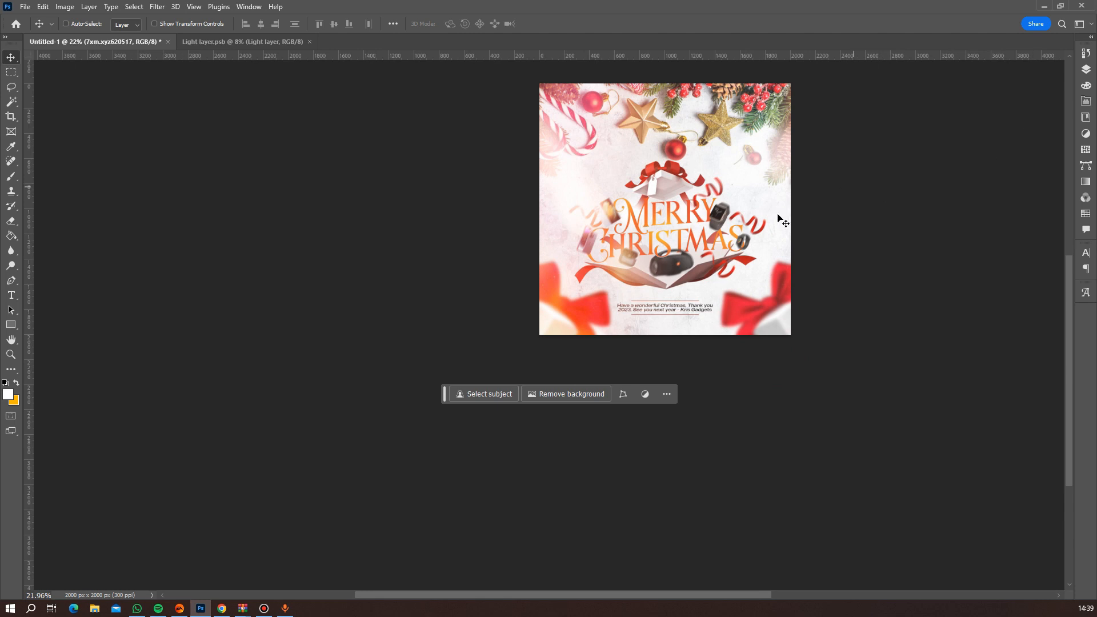
drag(747, 232, 719, 230)
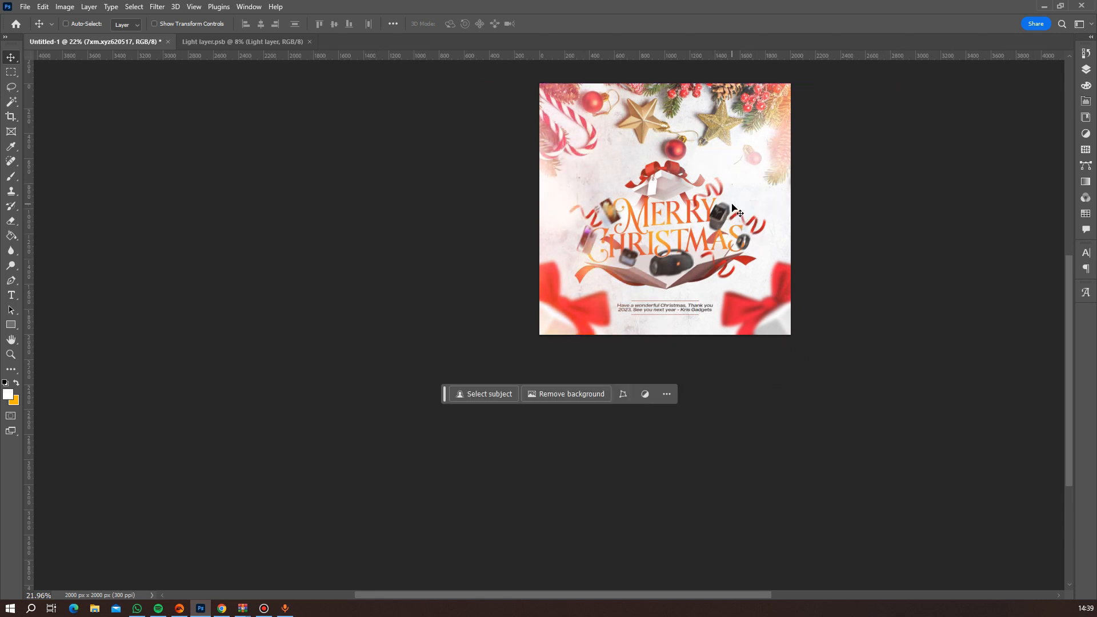
Review the whole flyer with the repositioned overlay and move the contextual task bar clear below the canvas.
scroll(791, 238, down, 4)
scroll(782, 245, up, 4)
scroll(777, 240, up, 3)
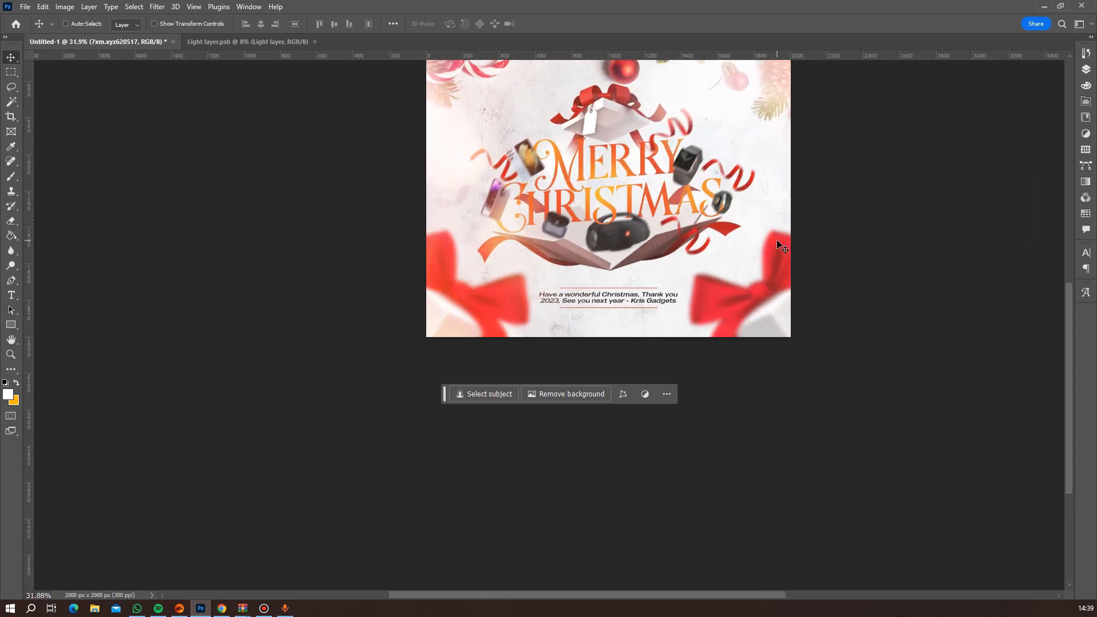
drag(743, 232, 766, 368)
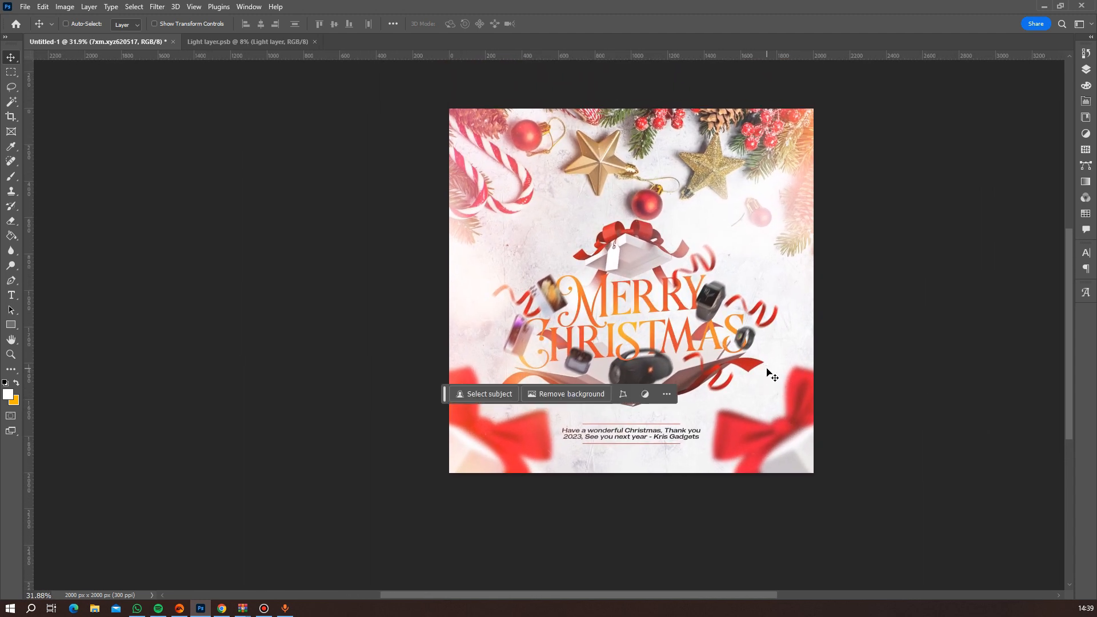
scroll(766, 325, up, 1)
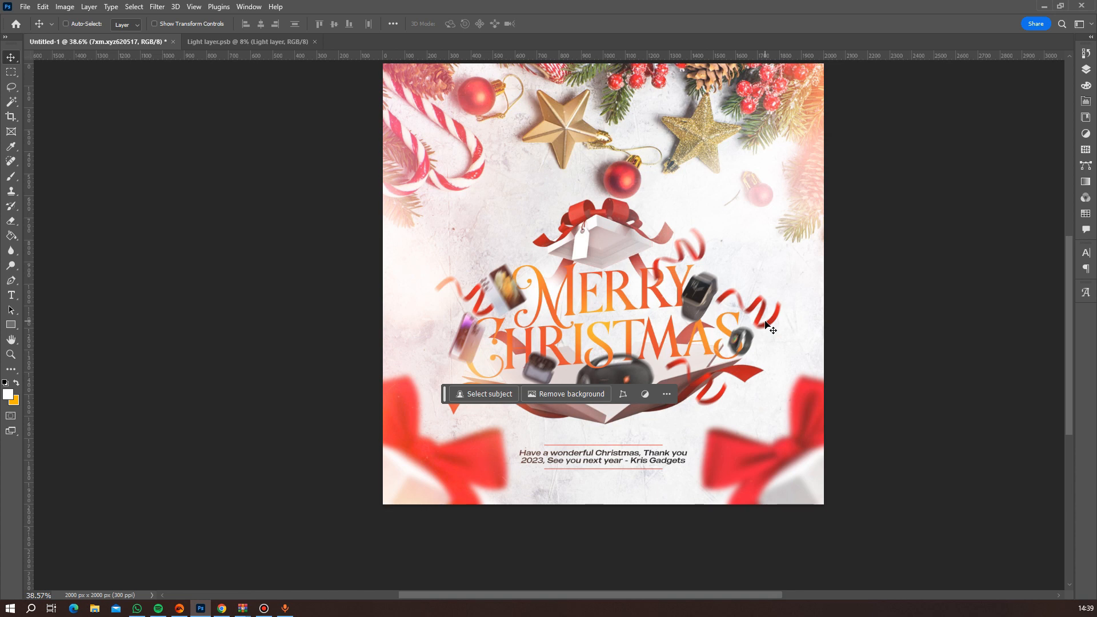
scroll(772, 314, down, 2)
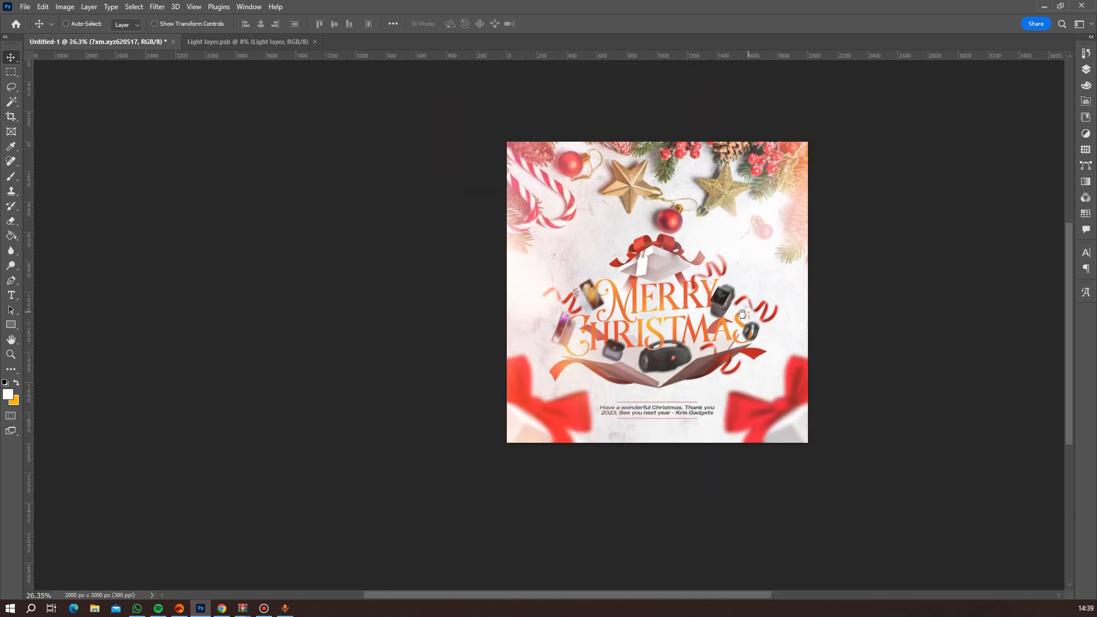
drag(741, 314, 636, 357)
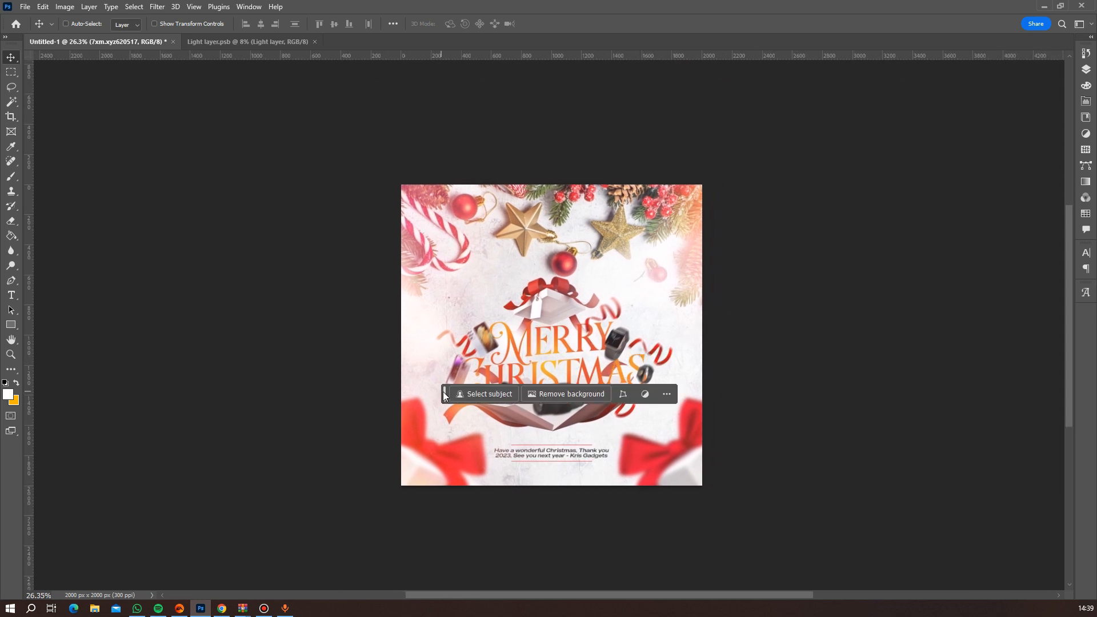
drag(444, 392, 431, 534)
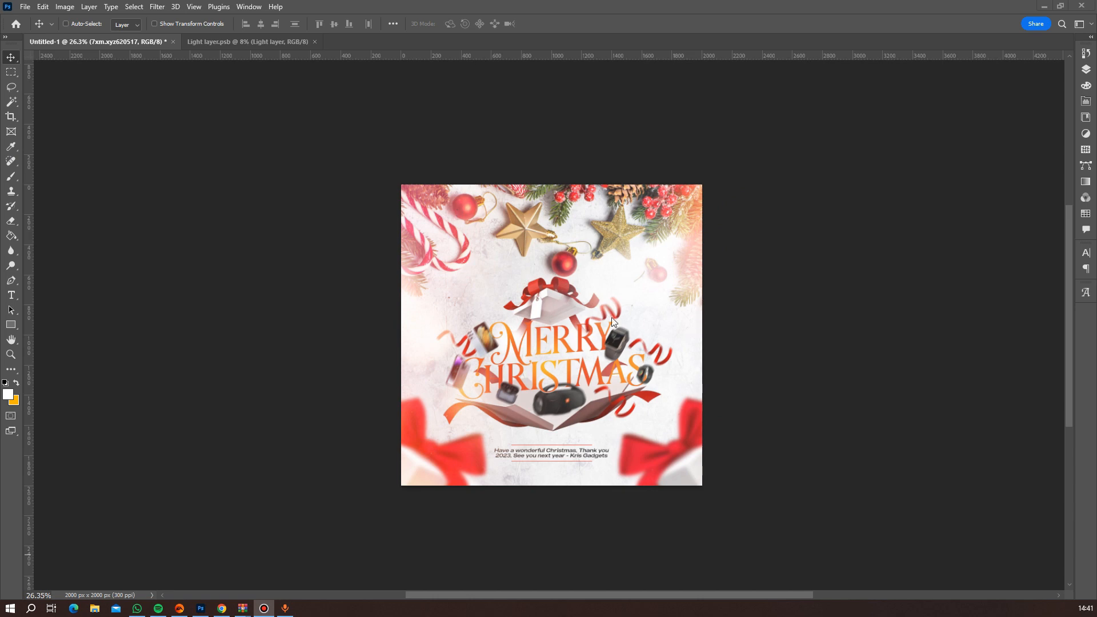
Duplicate all layers and groups above the locked white background and merge the copies into one layer.
click(1086, 69)
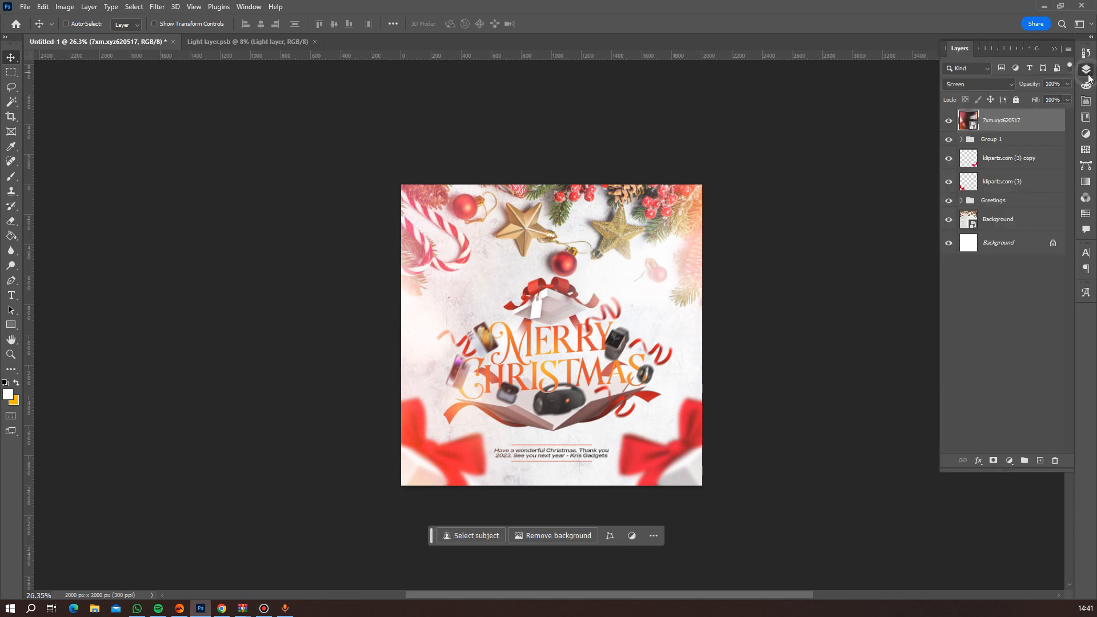
shift+click(1010, 139)
shift+click(1008, 157)
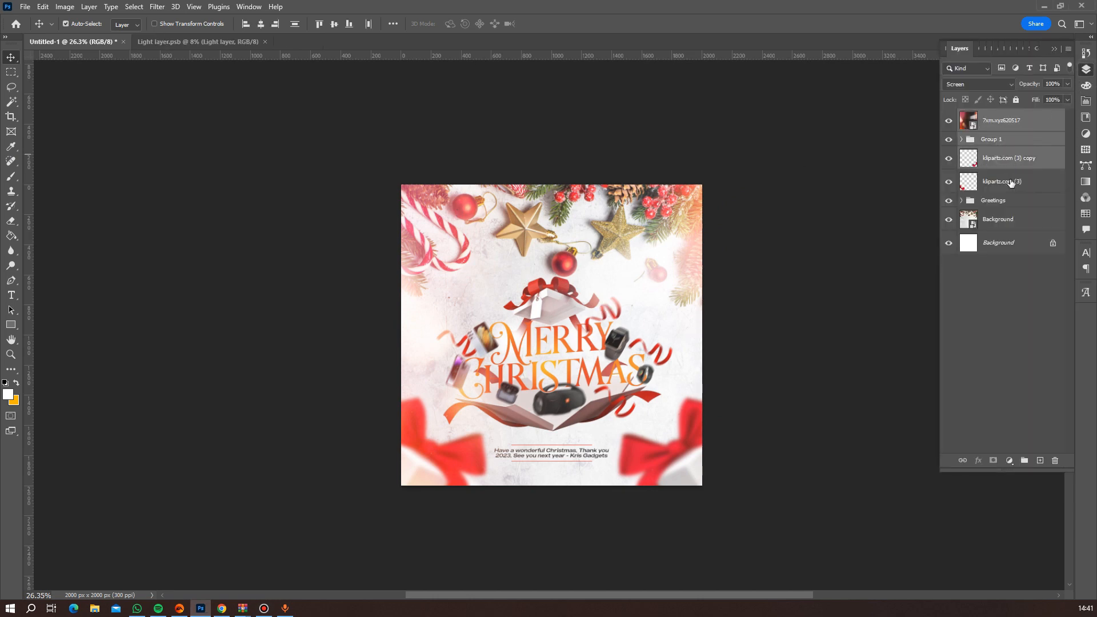
shift+click(1010, 183)
shift+click(1006, 203)
shift+click(1005, 224)
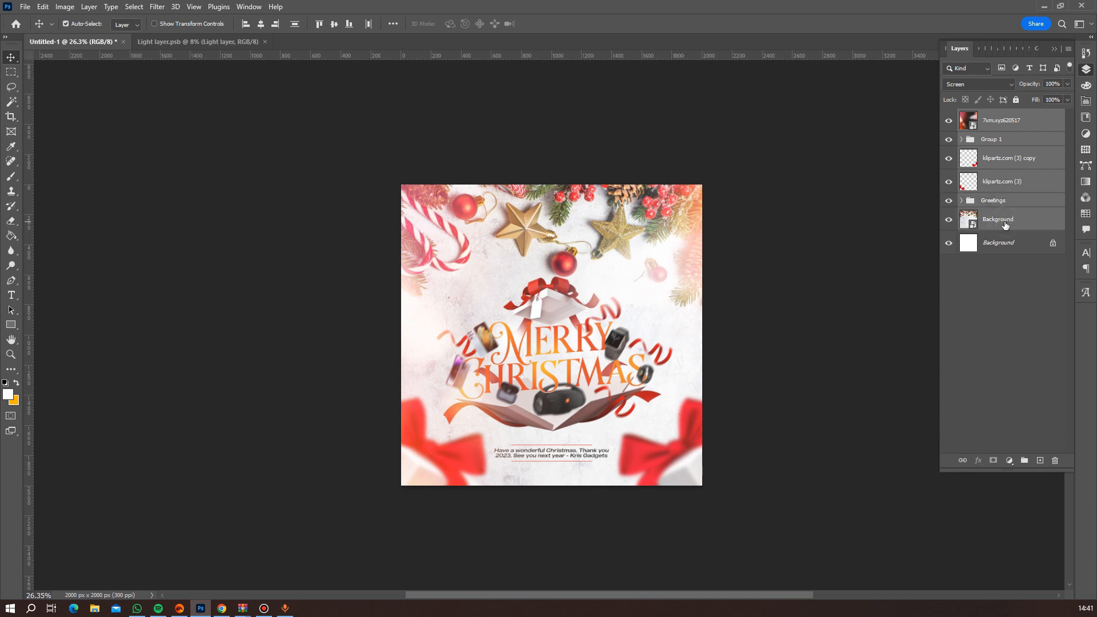
key(ctrl+j)
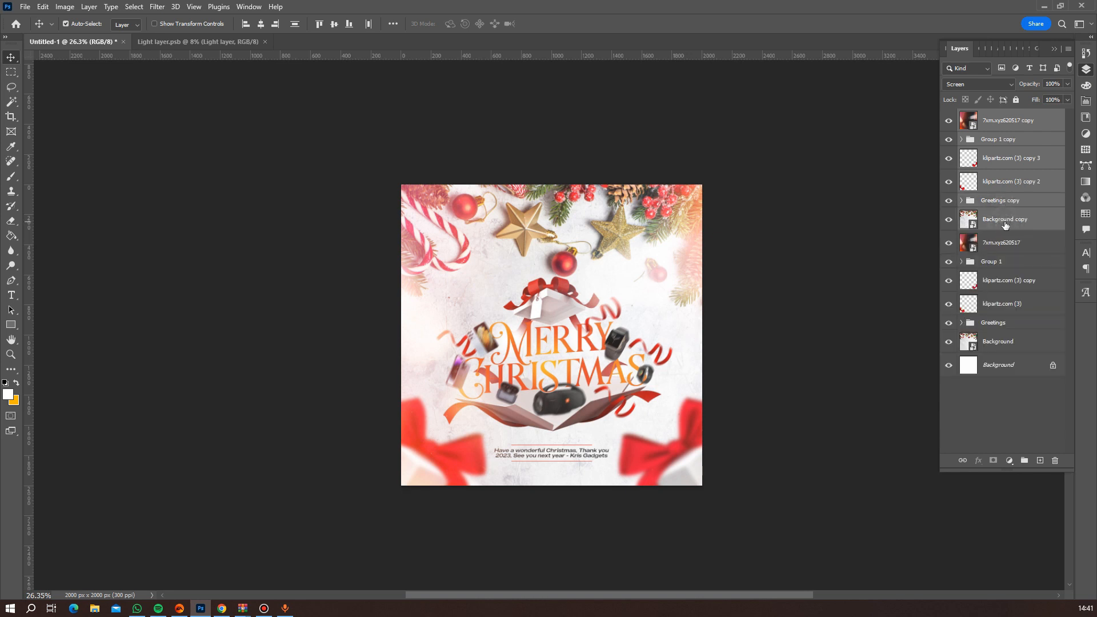
key(ctrl+e)
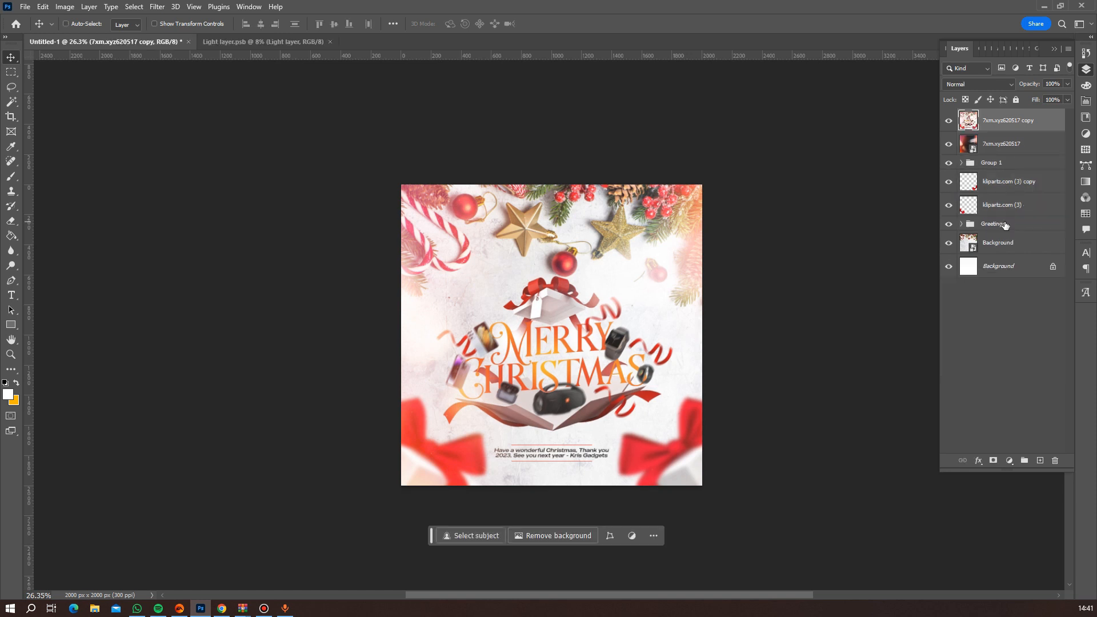
Crop away the pixels outside the canvas at its current bounds and convert the merged flyer copy to a Smart Object.
key(c)
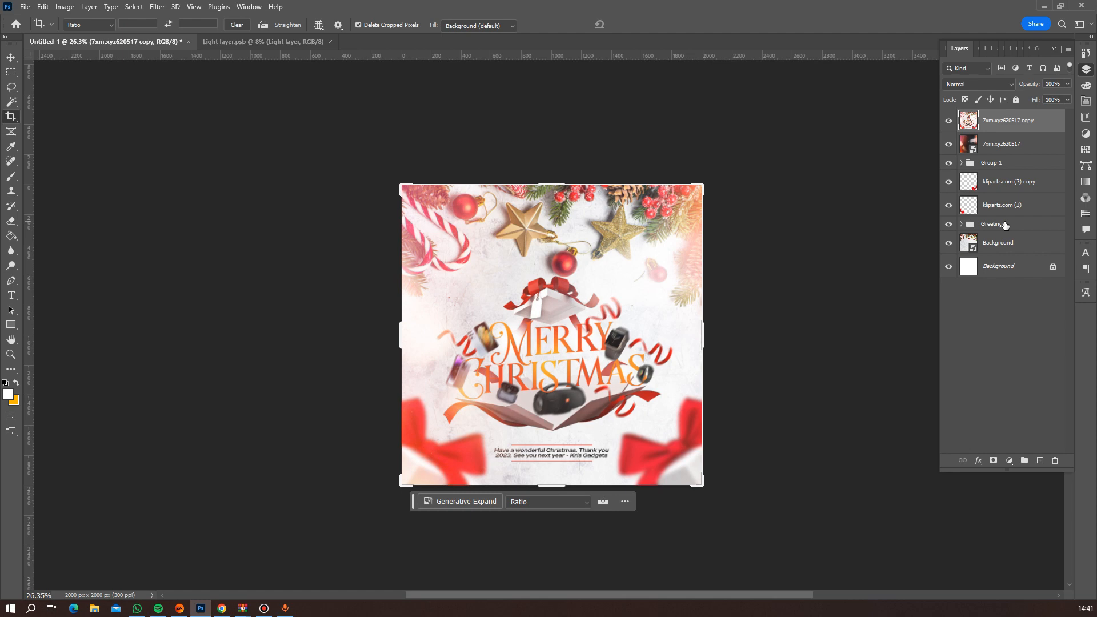
key(Return)
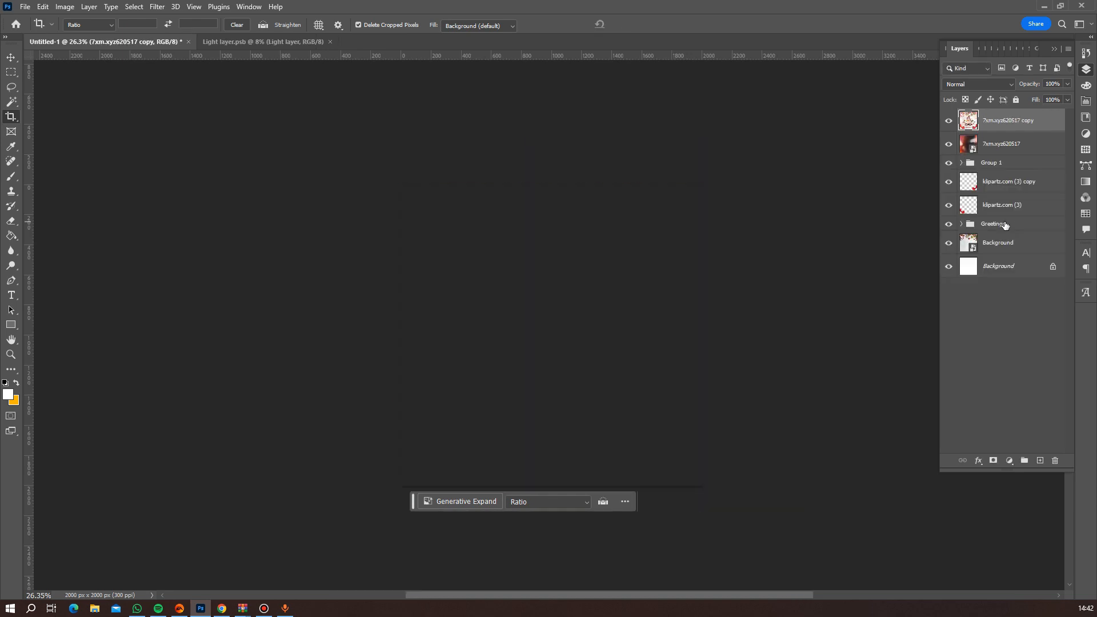
scroll(660, 314, up, 4)
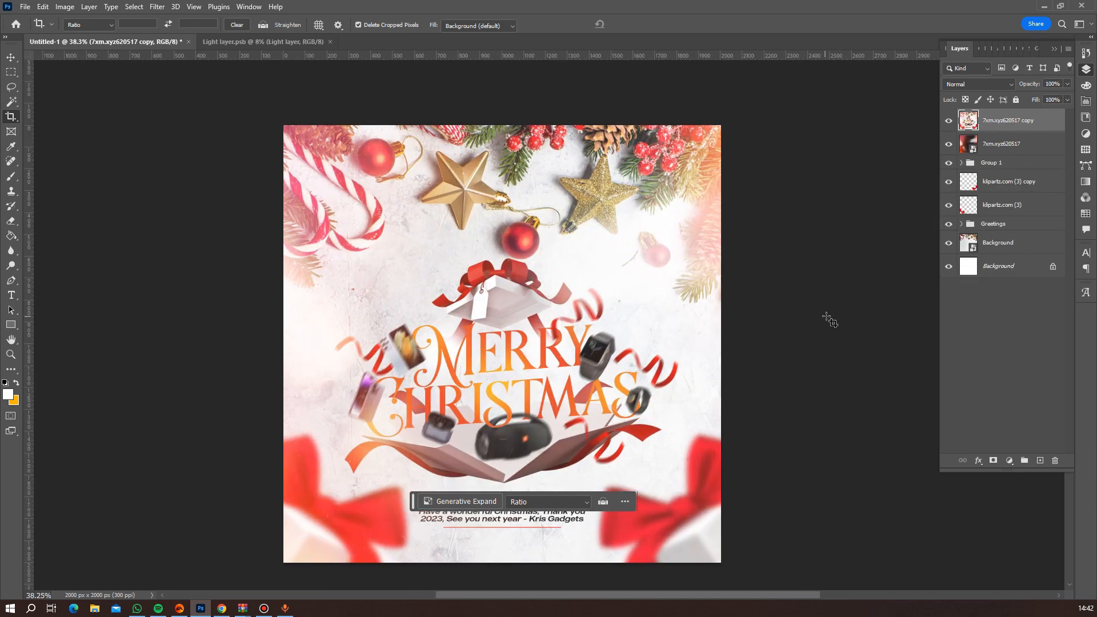
scroll(640, 318, down, 5)
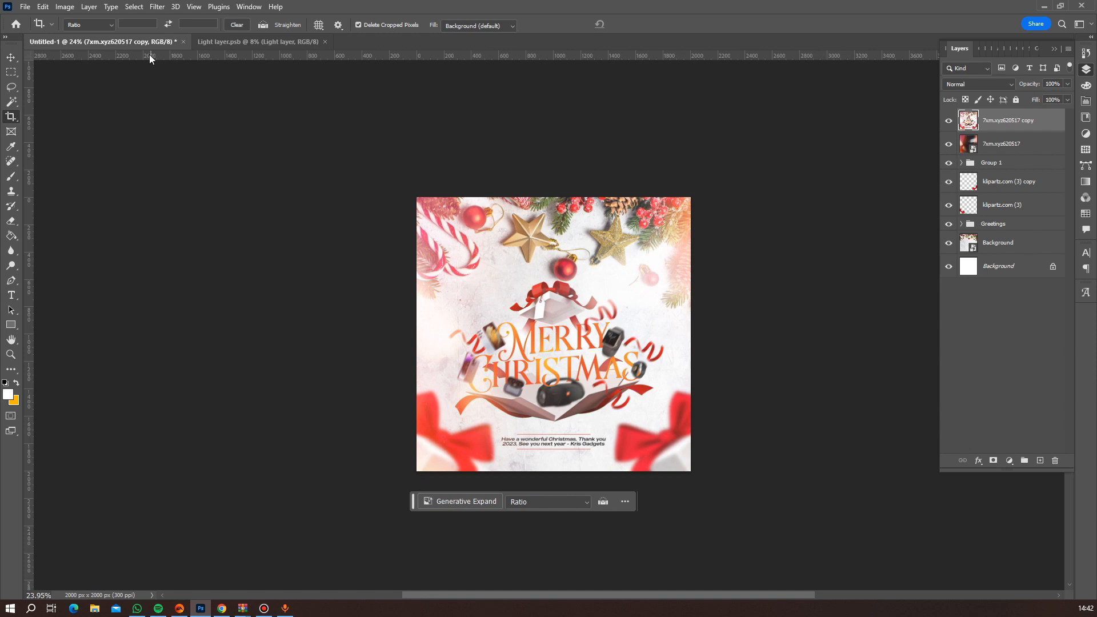
right_click(1022, 125)
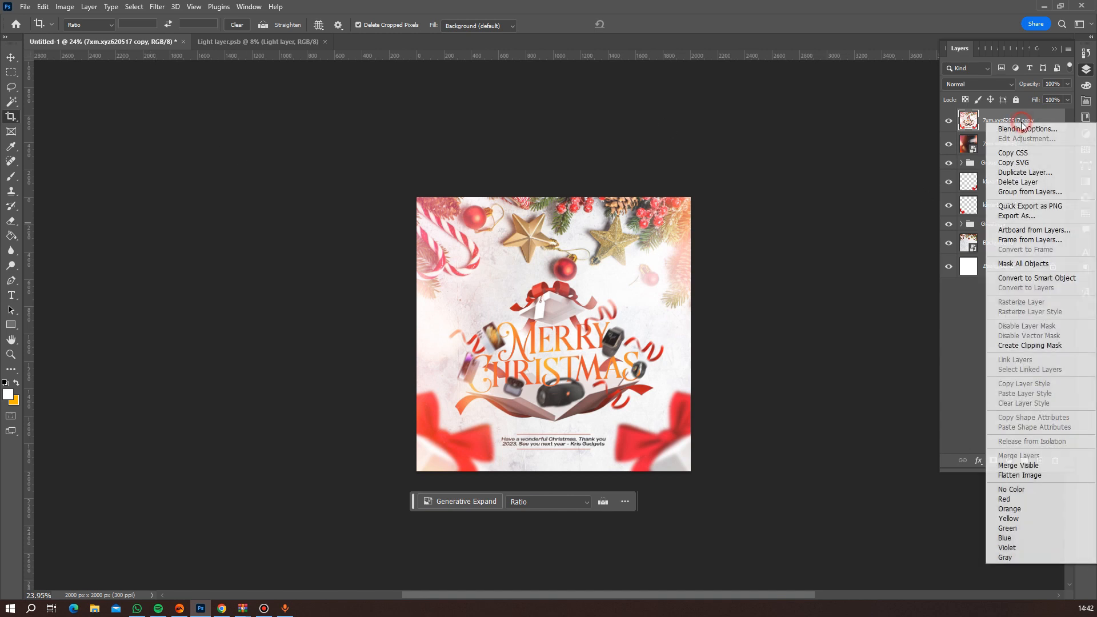
click(1019, 279)
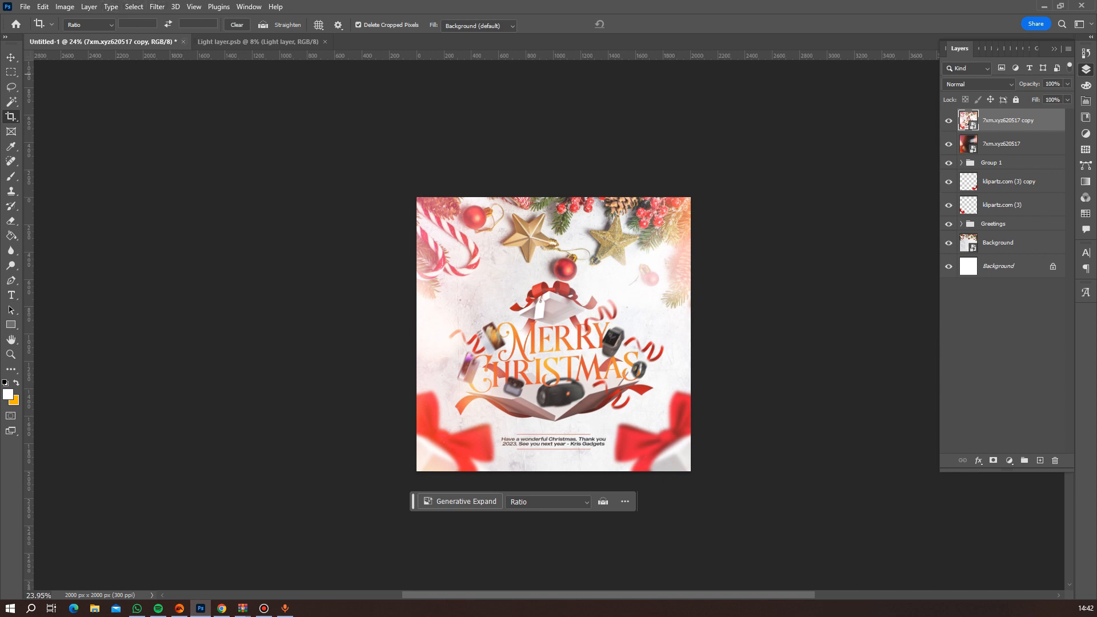
Open the merged flyer copy in the Camera Raw Filter and raise its Sharpening amount.
key(ctrl+shift+a)
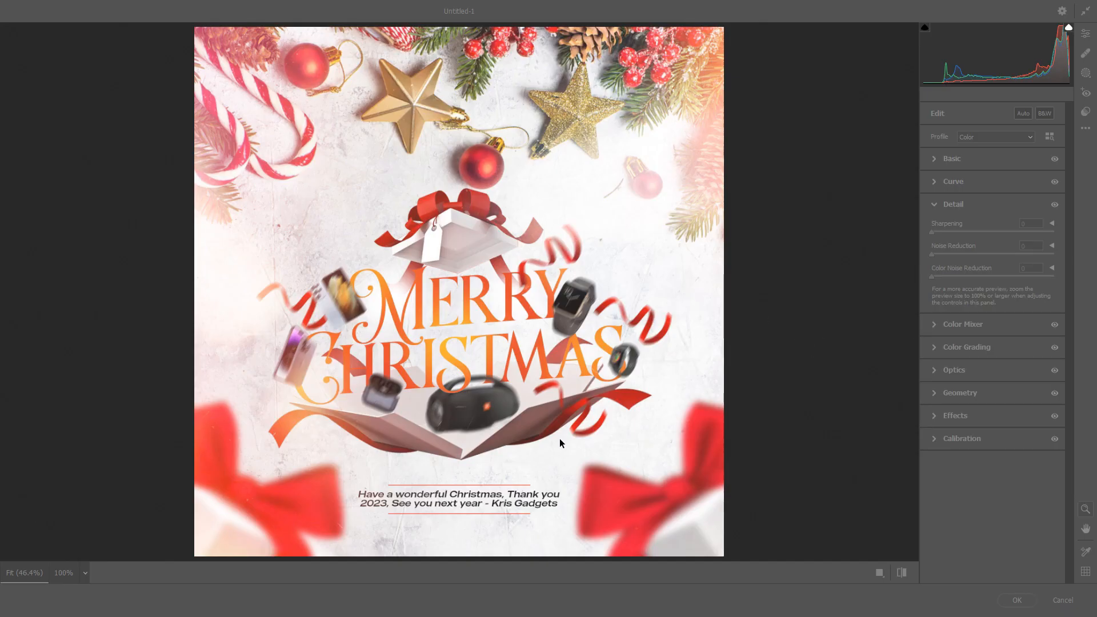
click(789, 306)
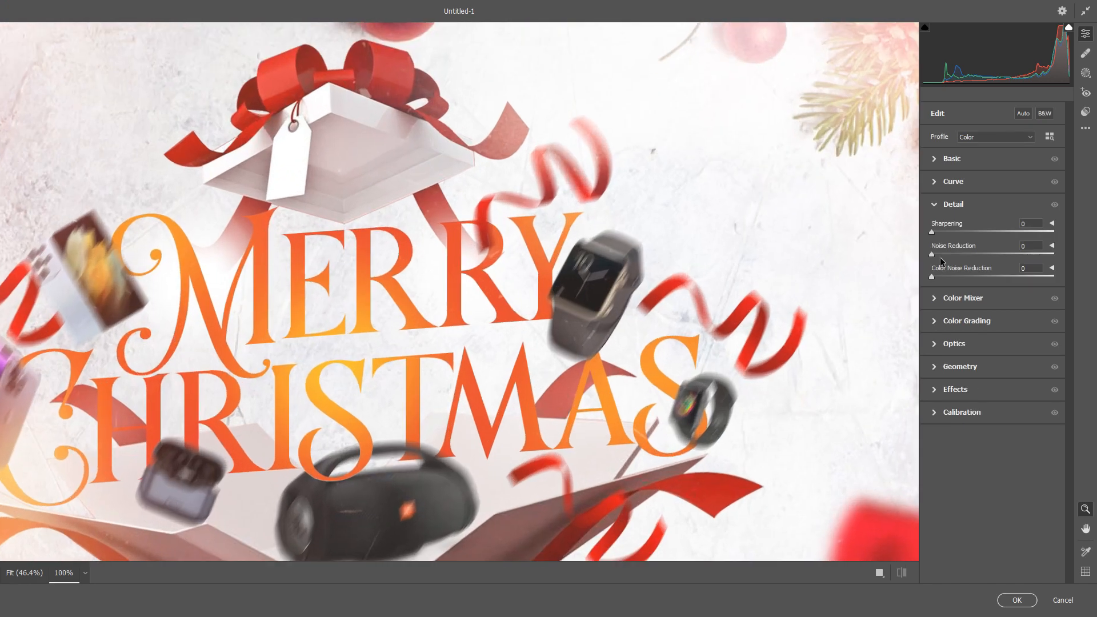
click(640, 369)
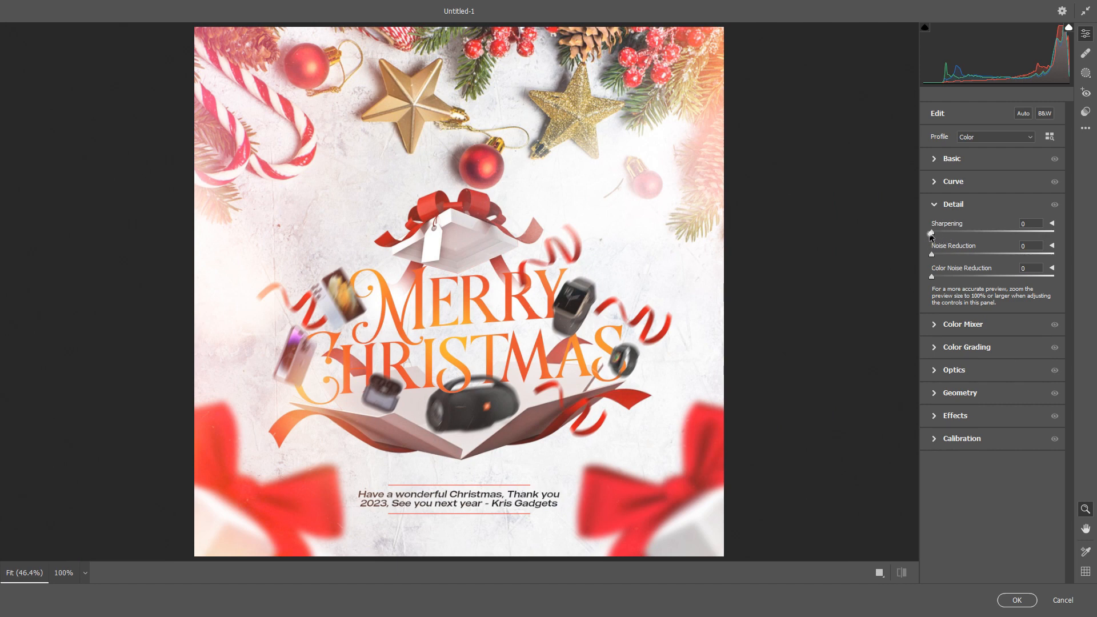
drag(931, 236, 963, 240)
Set Clarity to +15, apply the Camera Raw adjustments and check the finished flyer.
click(935, 161)
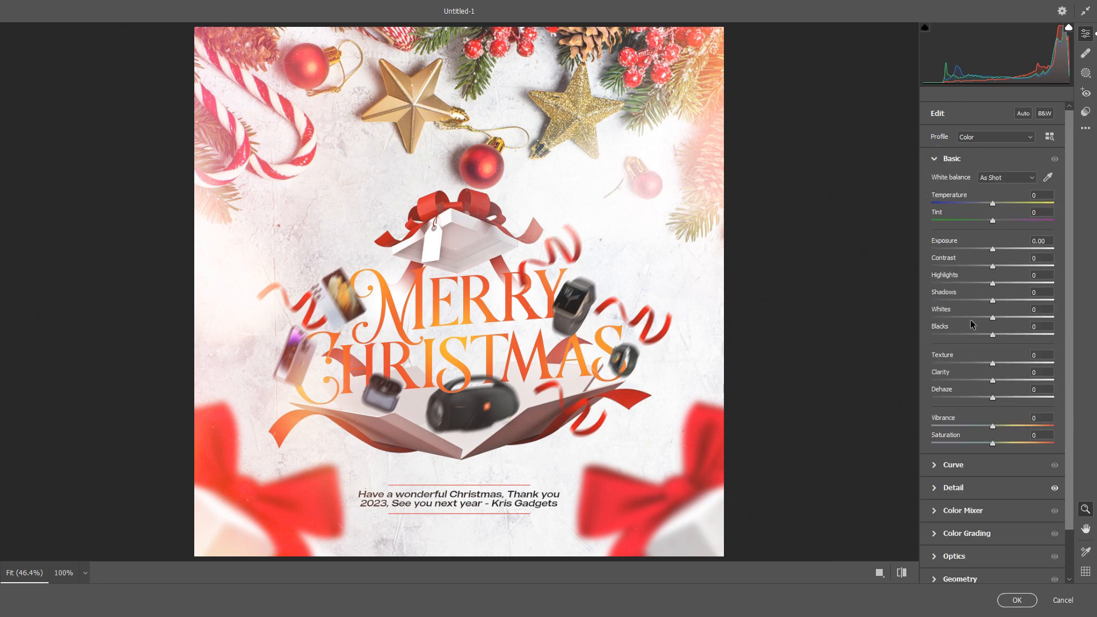
drag(992, 381, 1002, 382)
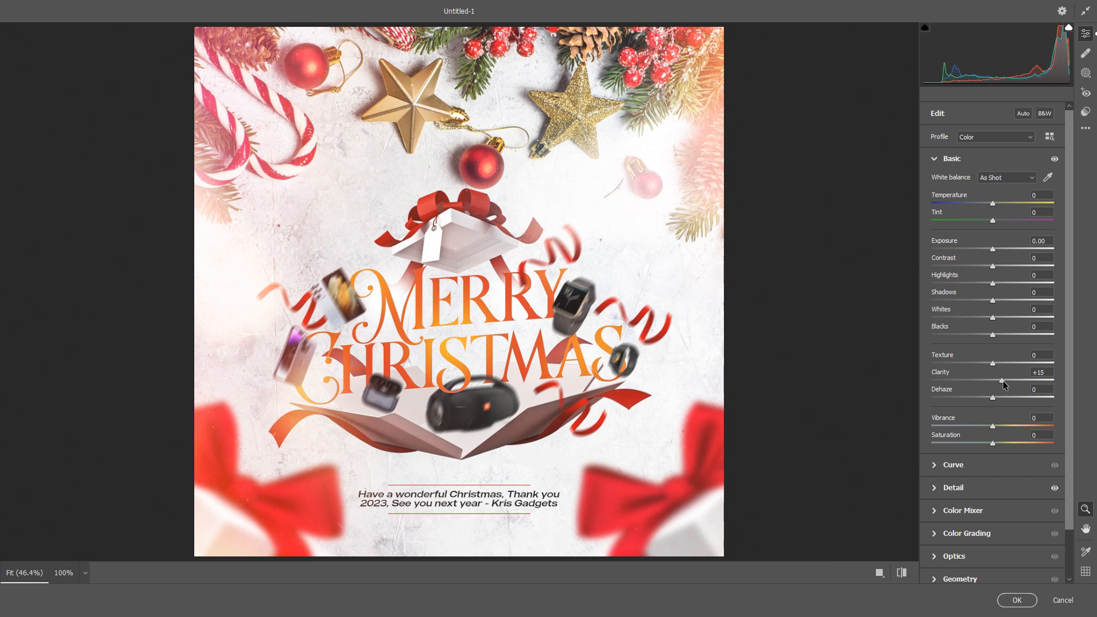
scroll(567, 410, down, 2)
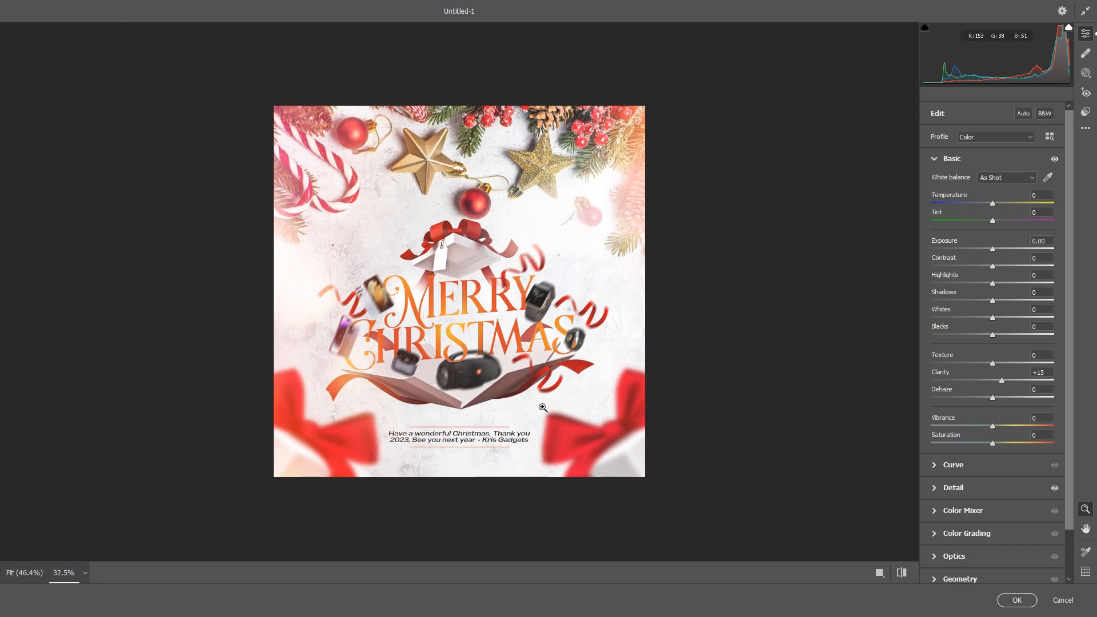
scroll(527, 392, up, 2)
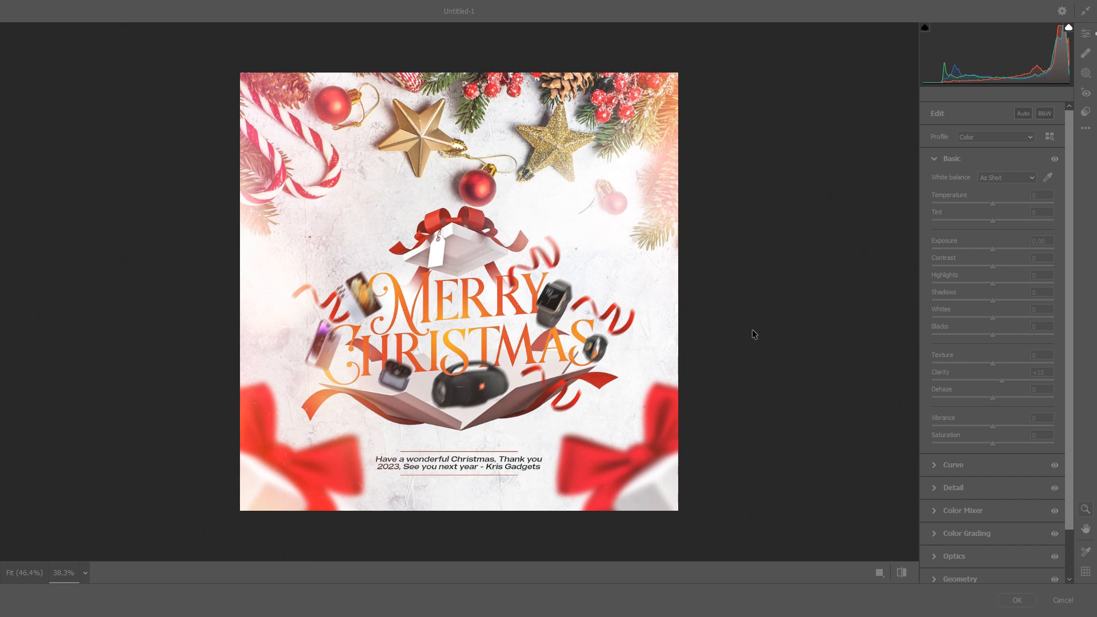
click(1018, 599)
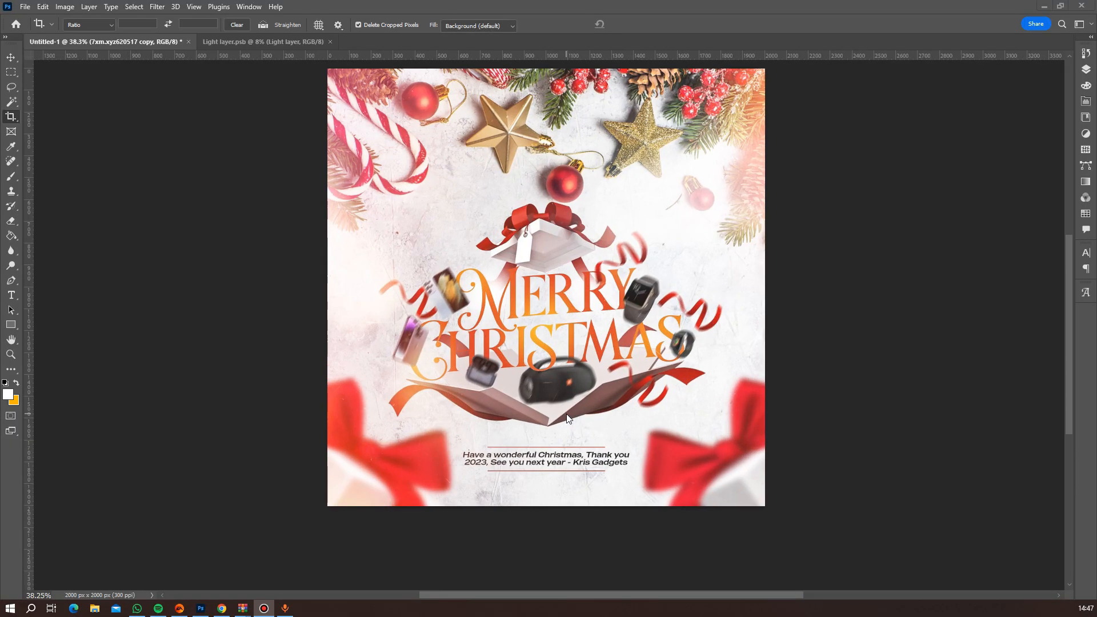
scroll(568, 328, down, 2)
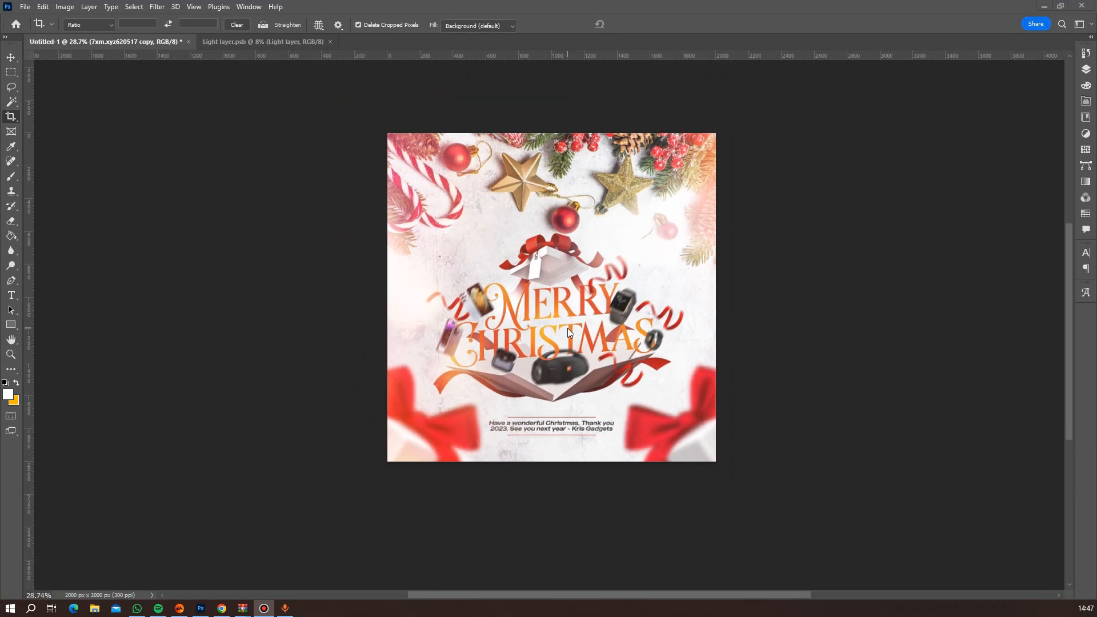
scroll(539, 357, down, 2)
scroll(540, 357, up, 2)
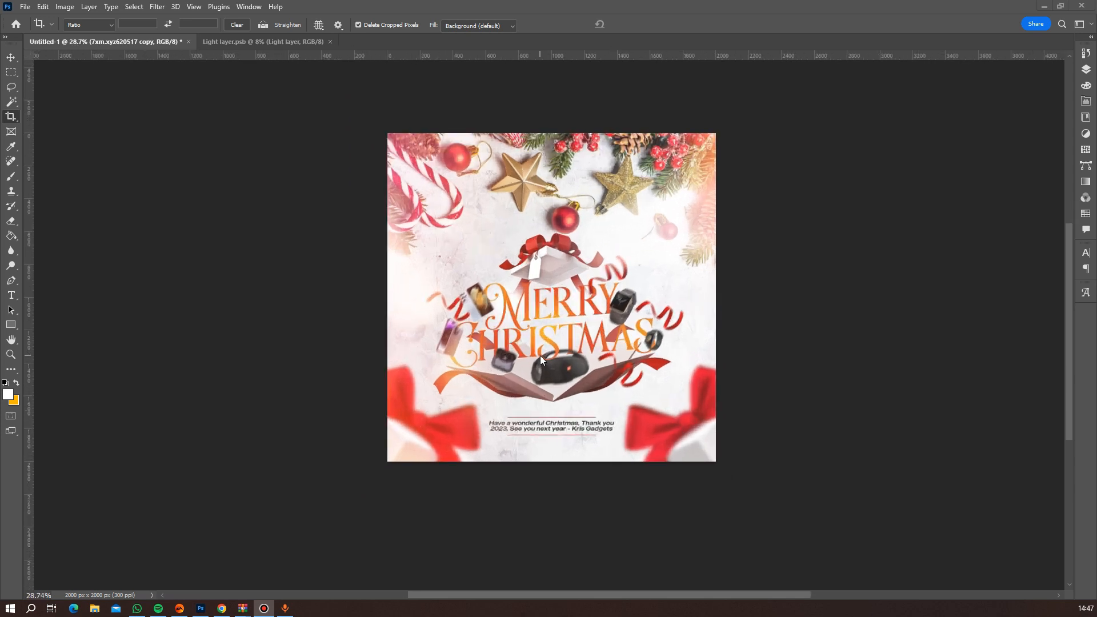